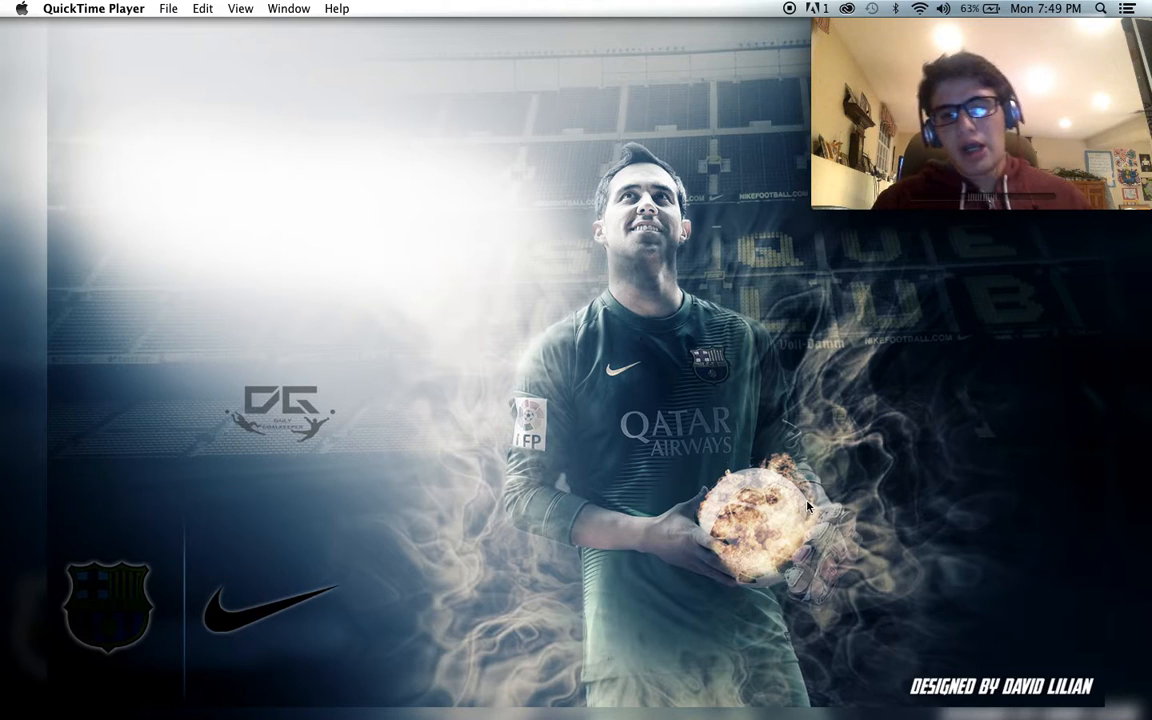
- Restore the minimized Photoshop window and set the QuickTime webcam window to float on top
click(995, 680)
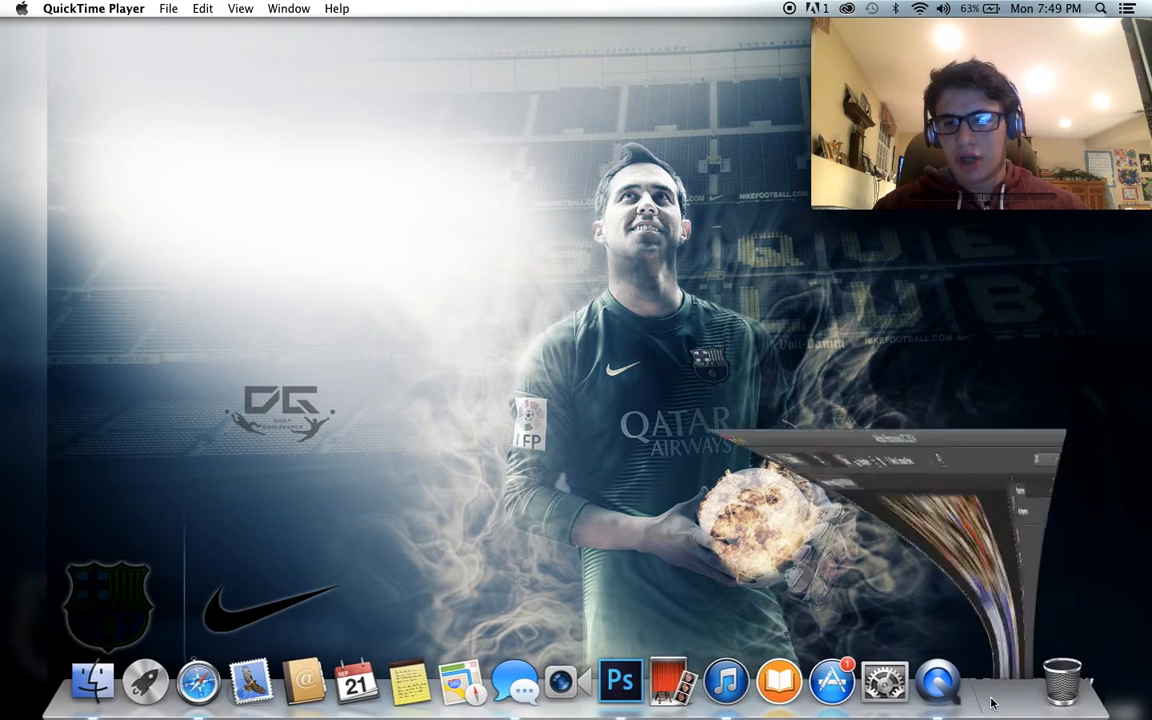
click(812, 31)
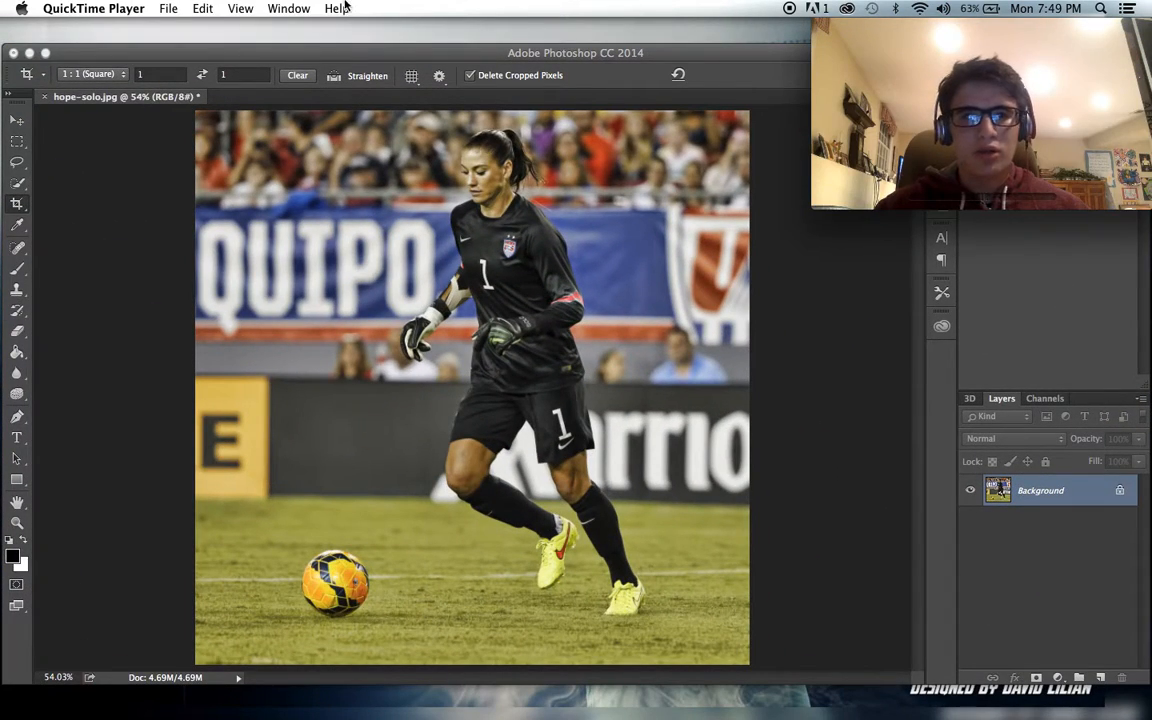
click(240, 8)
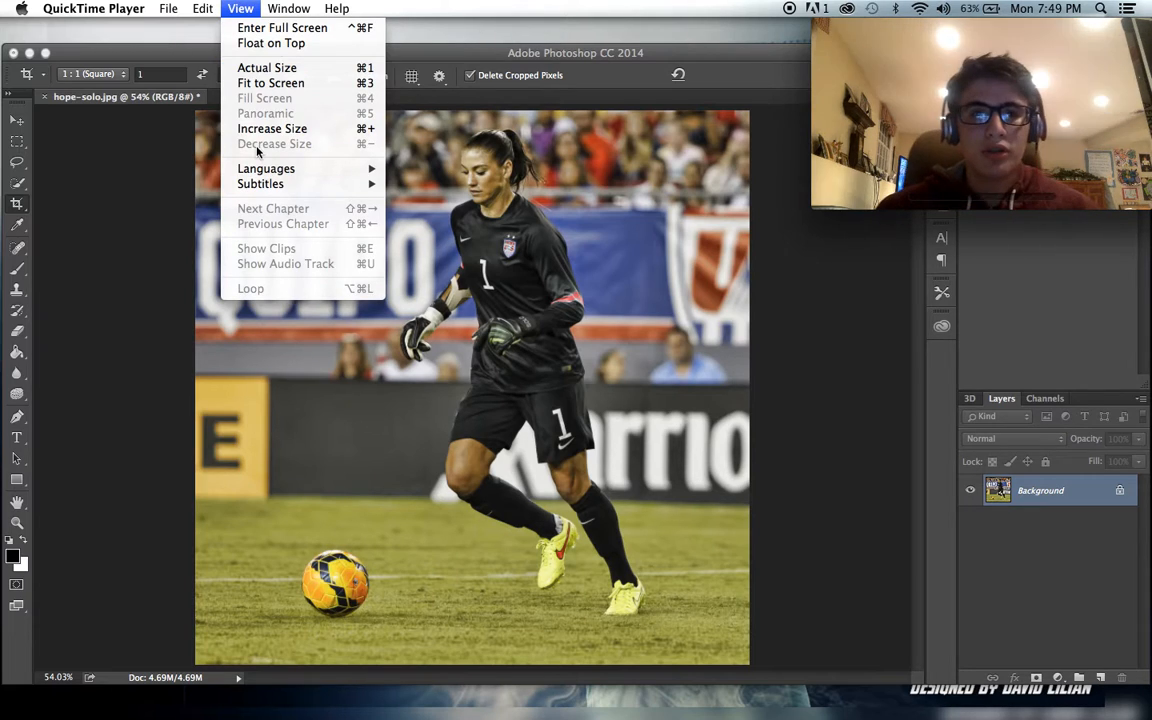
mouse_move(265, 170)
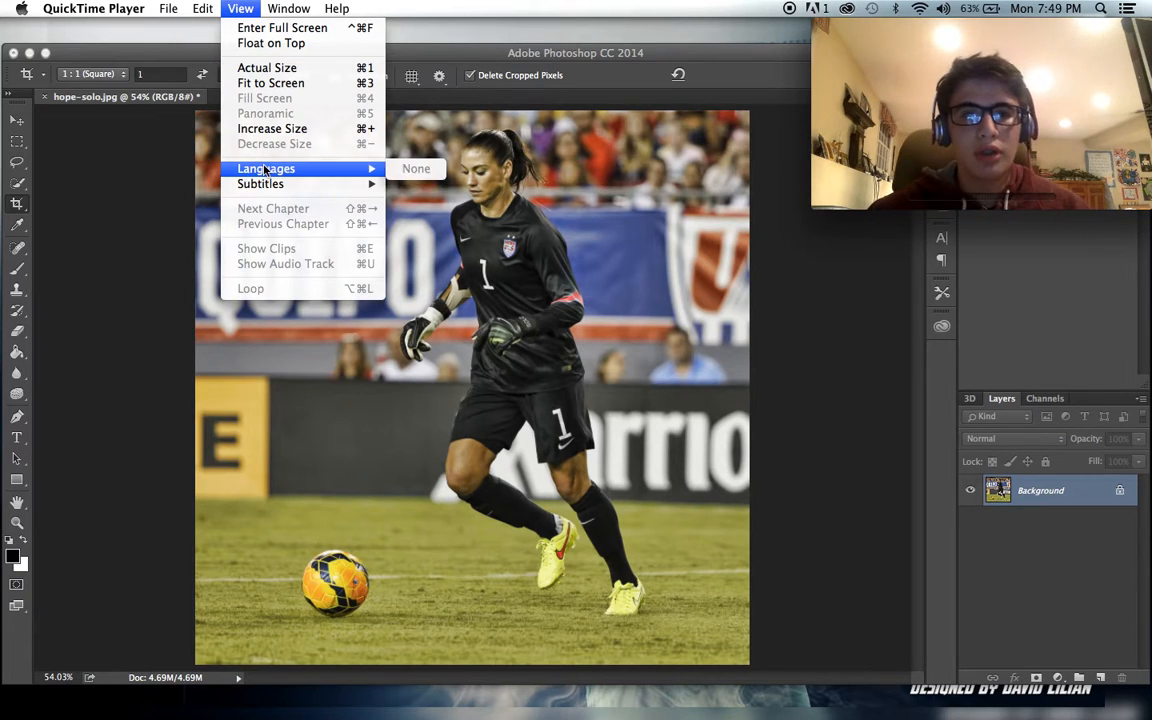
click(298, 43)
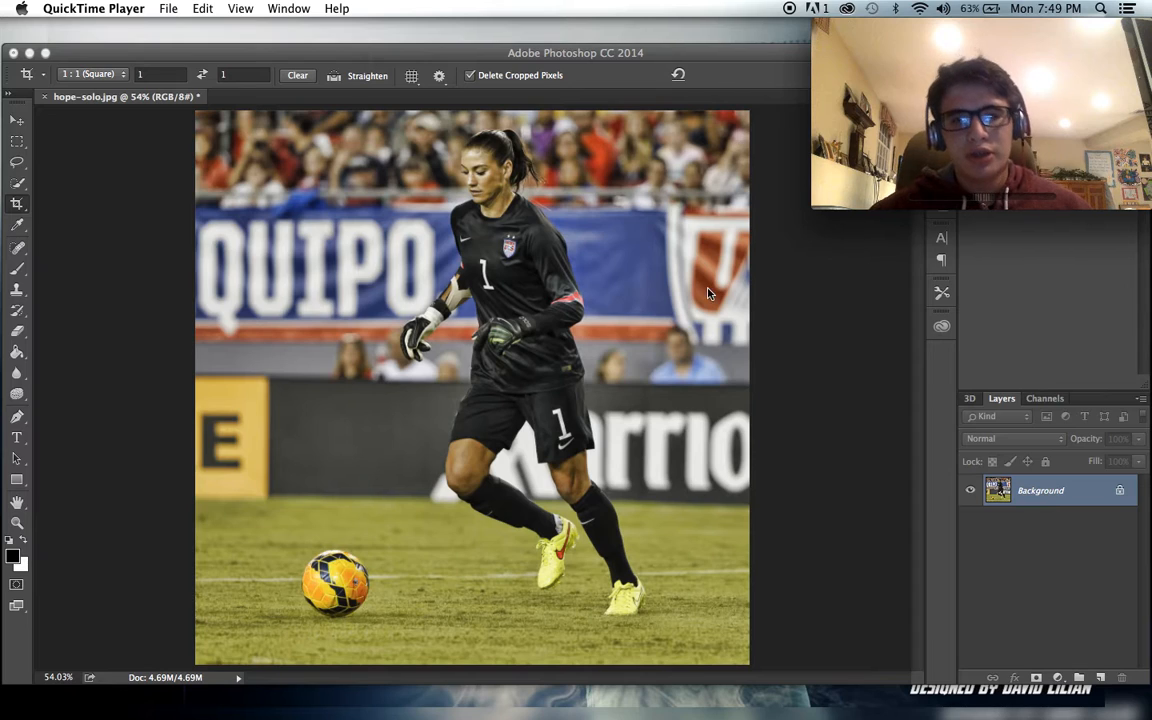
- Switch to Photoshop, move its window up below the menu bar and extend its lower edge to the screen's end
click(548, 609)
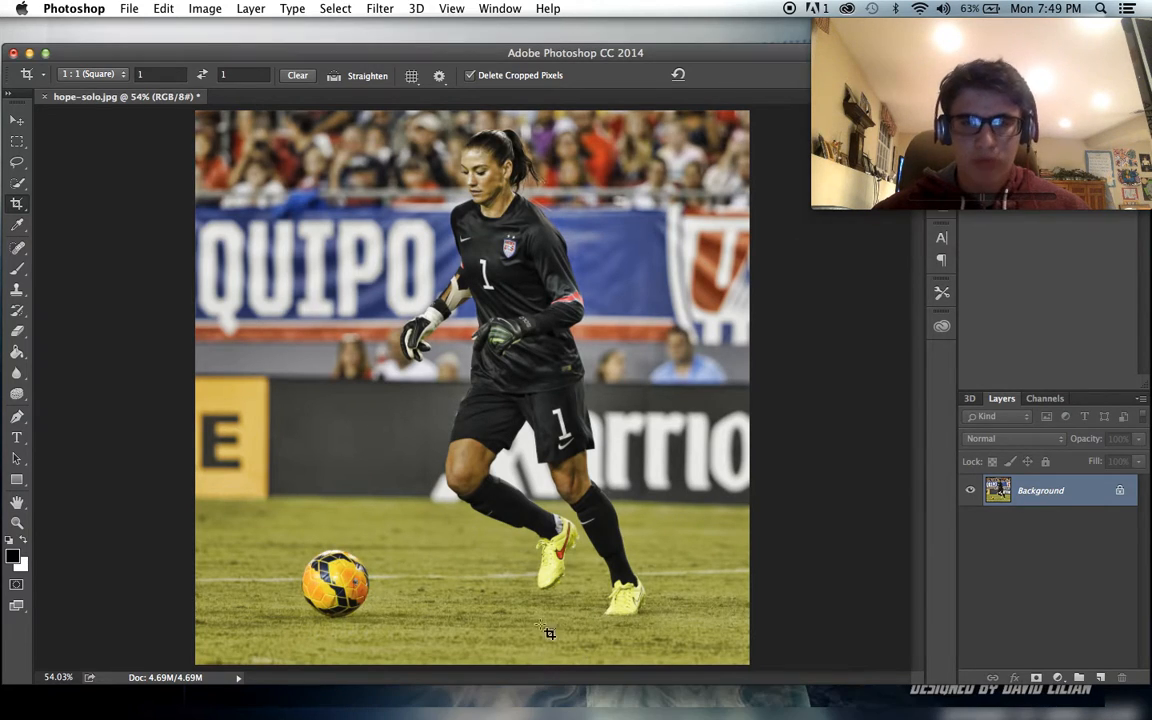
drag(535, 50, 535, 33)
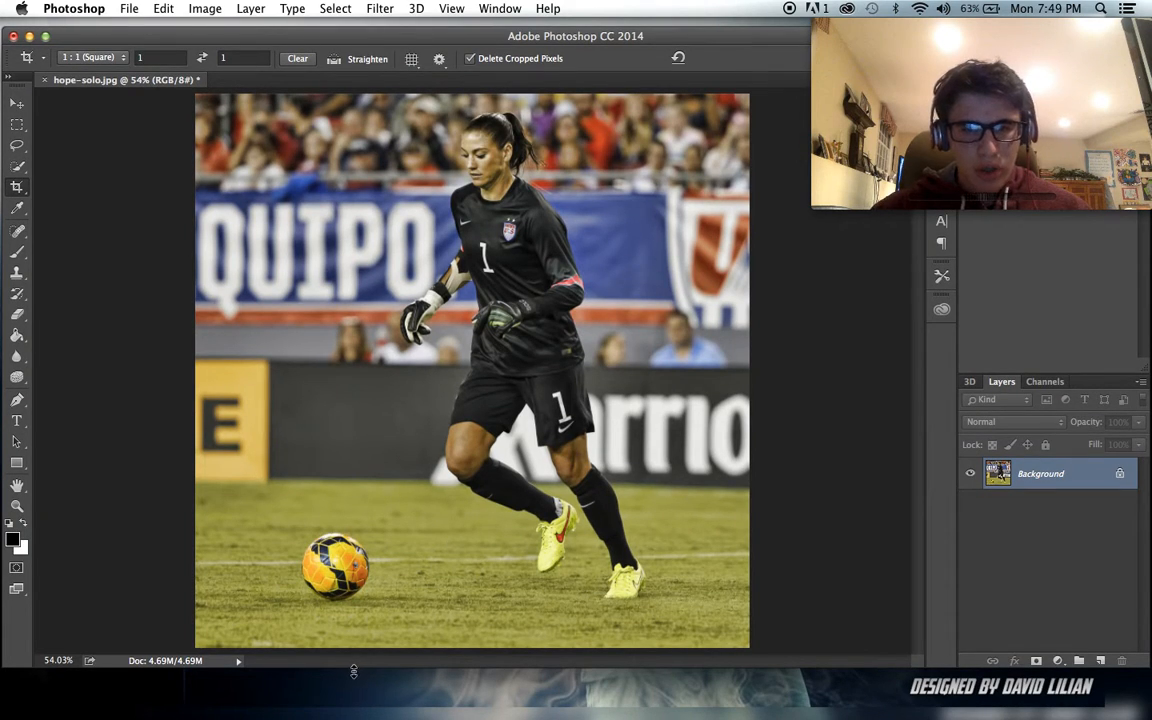
drag(353, 671, 353, 718)
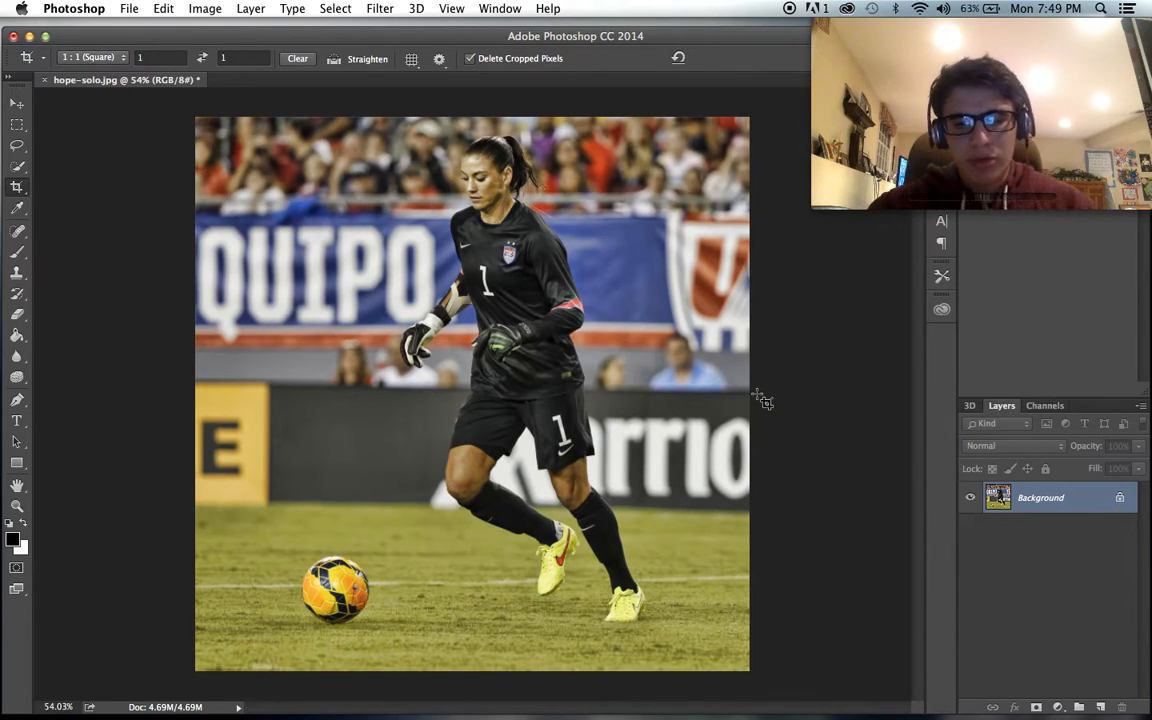
- Duplicate the Background layer and select the scenery around the goalkeeper on the copy with the Quick Selection tool at size 40
key(super+j)
click(16, 168)
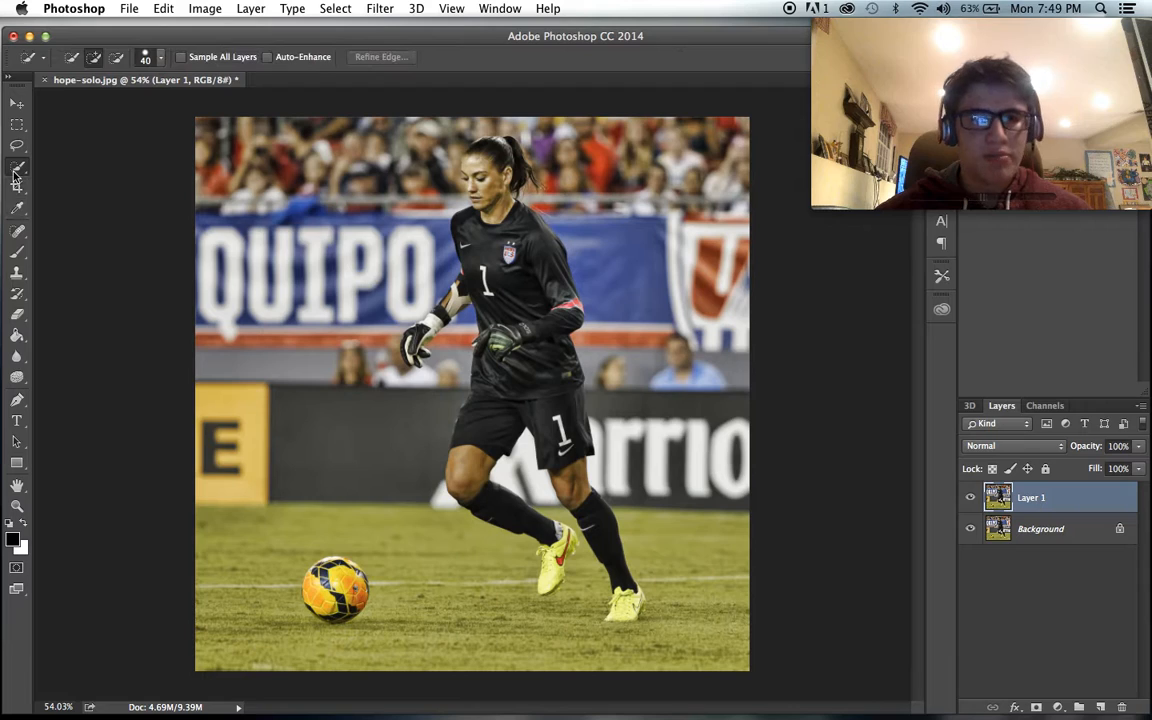
mouse_move(248, 186)
mouse_down()
mouse_move(262, 343)
mouse_move(208, 274)
mouse_move(256, 151)
mouse_move(241, 133)
mouse_move(341, 158)
mouse_move(429, 150)
mouse_move(375, 264)
mouse_move(329, 403)
mouse_move(333, 433)
mouse_move(236, 457)
mouse_move(222, 548)
mouse_move(233, 627)
mouse_move(241, 643)
mouse_move(399, 648)
mouse_move(422, 612)
mouse_up()
mouse_move(551, 640)
mouse_down()
mouse_move(682, 648)
mouse_move(743, 485)
mouse_move(689, 371)
mouse_move(665, 79)
mouse_move(585, 124)
mouse_up()
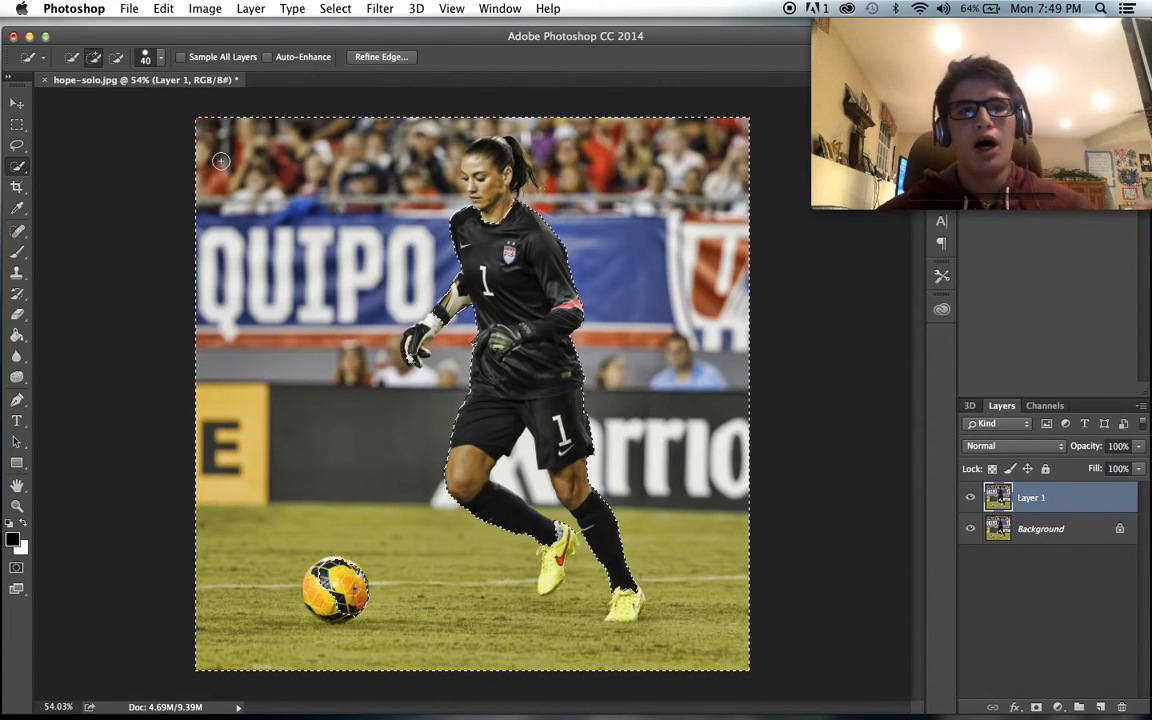
- Subtract the goalkeeper's outstretched glove from the selection with the Quick Selection brush reduced to size 15
click(117, 60)
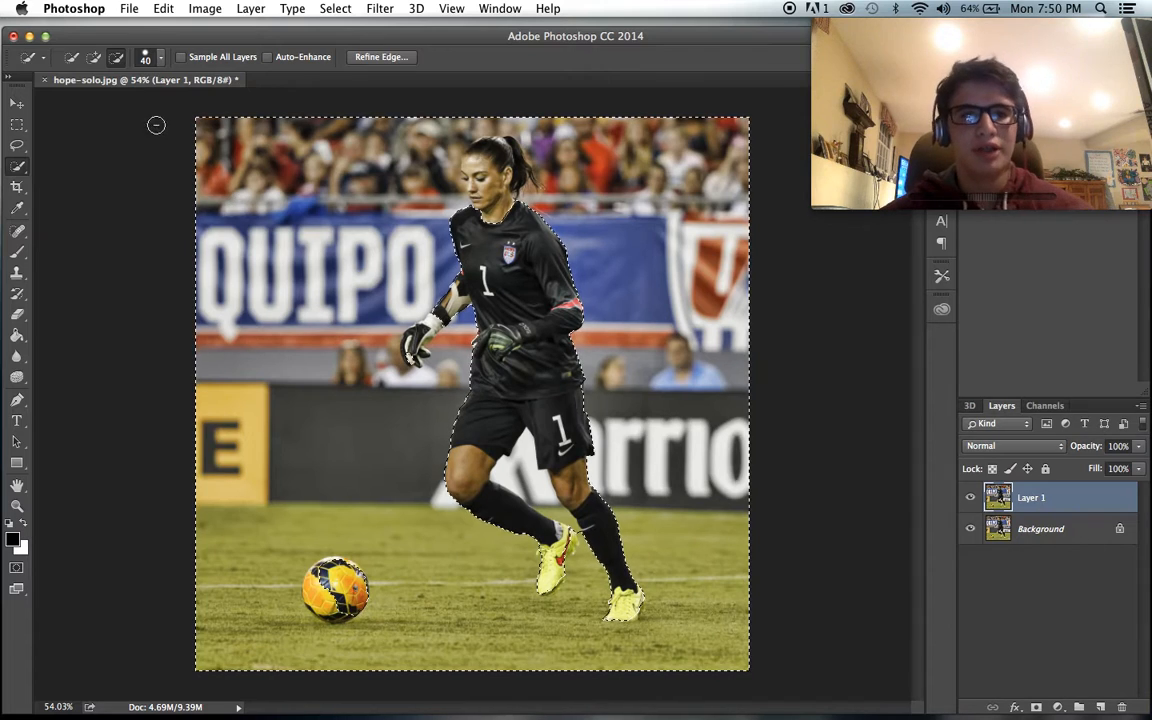
click(94, 56)
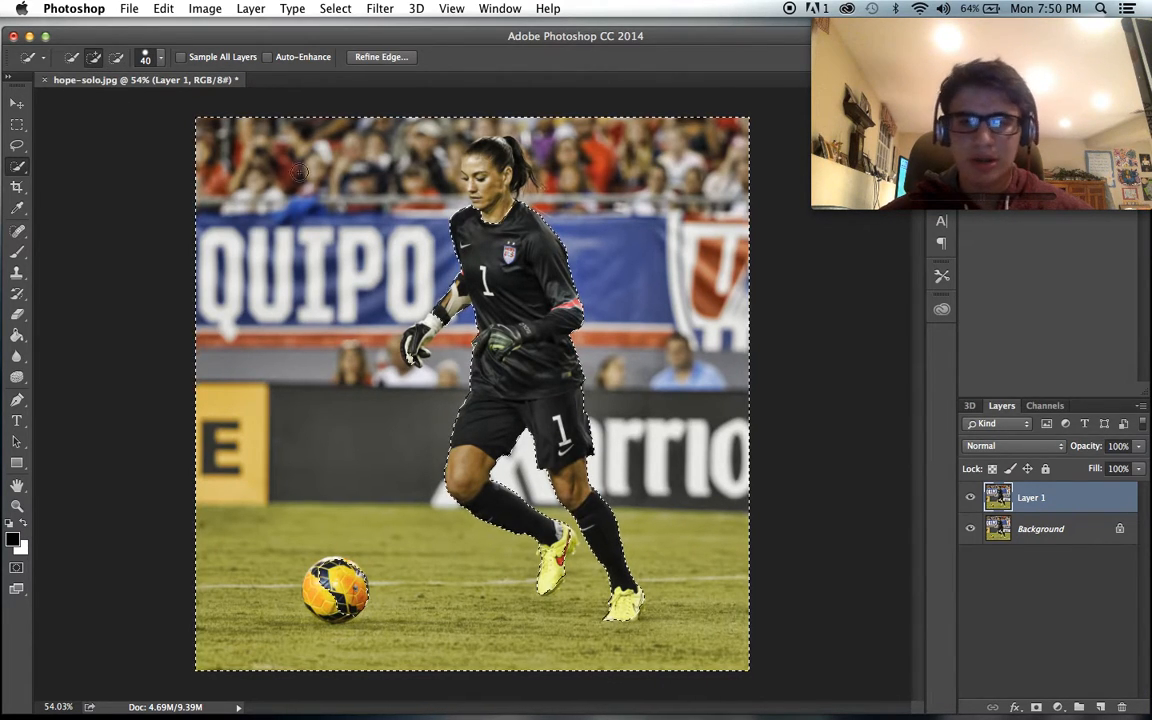
click(116, 58)
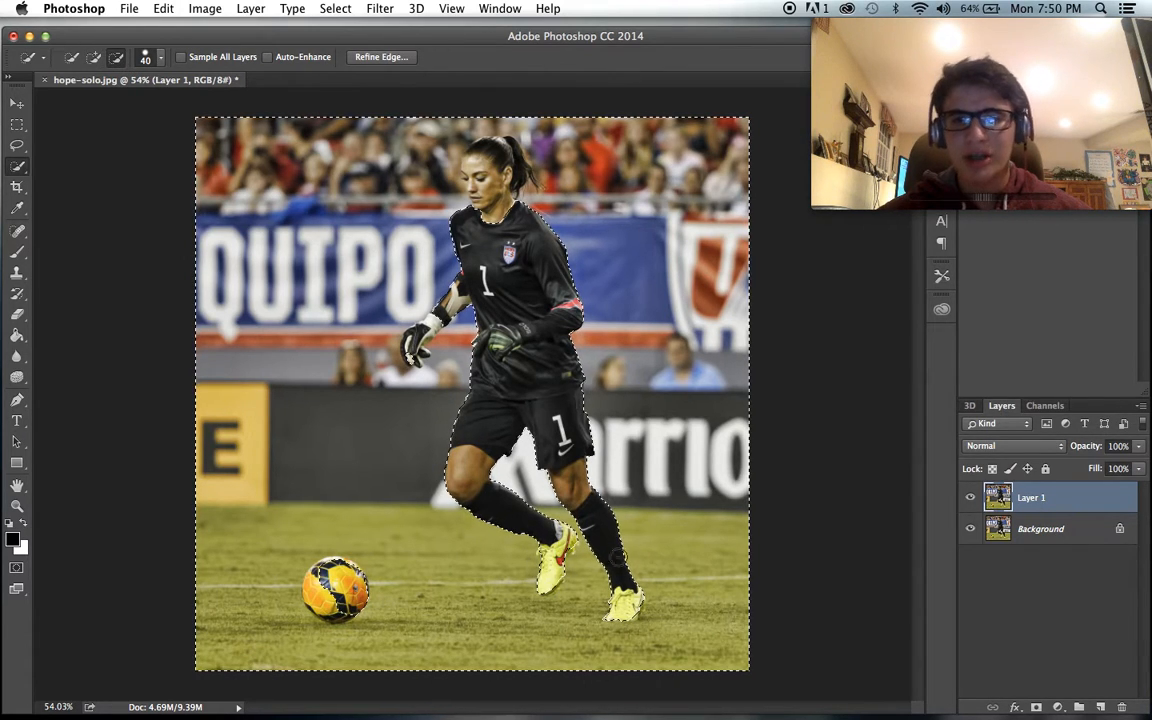
scroll(548, 370, up, 5)
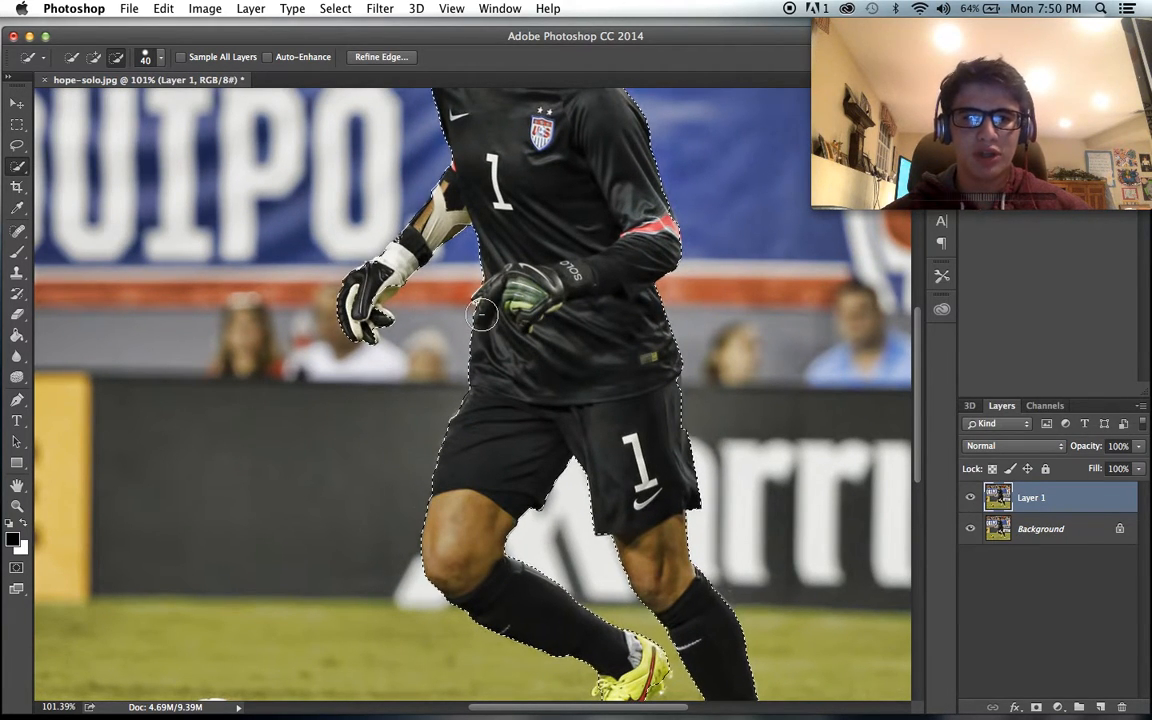
scroll(400, 314, up, 3)
scroll(405, 314, up, 2)
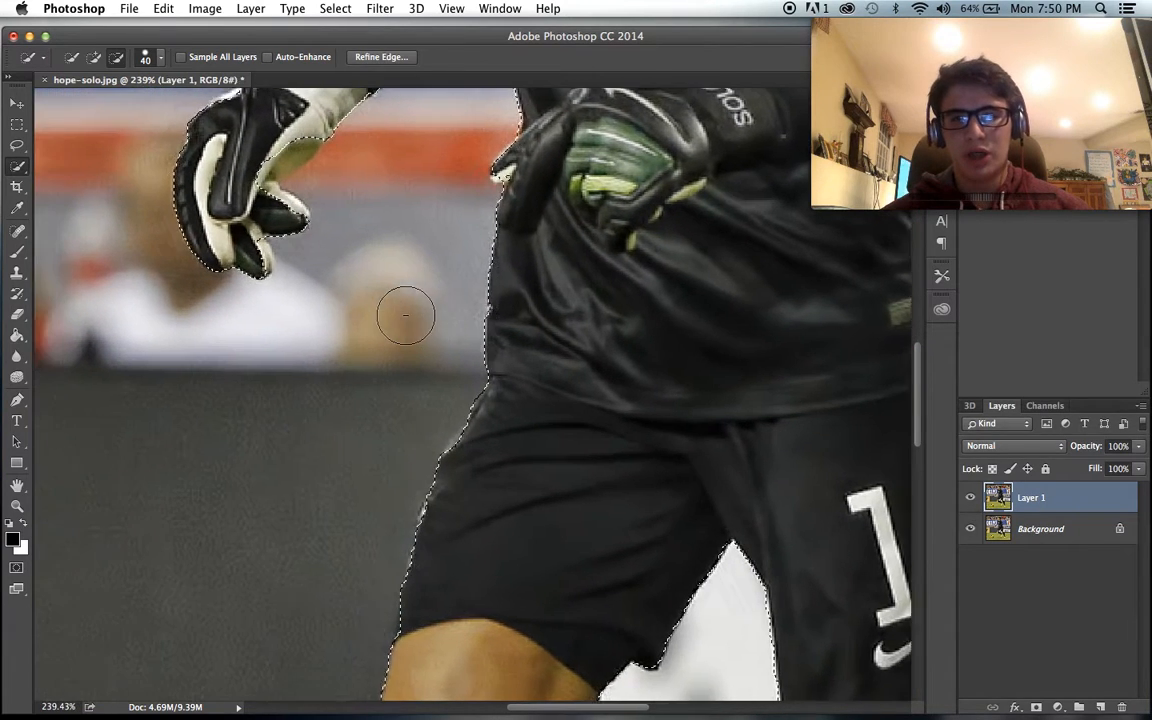
key(bracketleft)
key(bracketleft)
key(bracketleft)
key(bracketleft)
key(bracketleft)
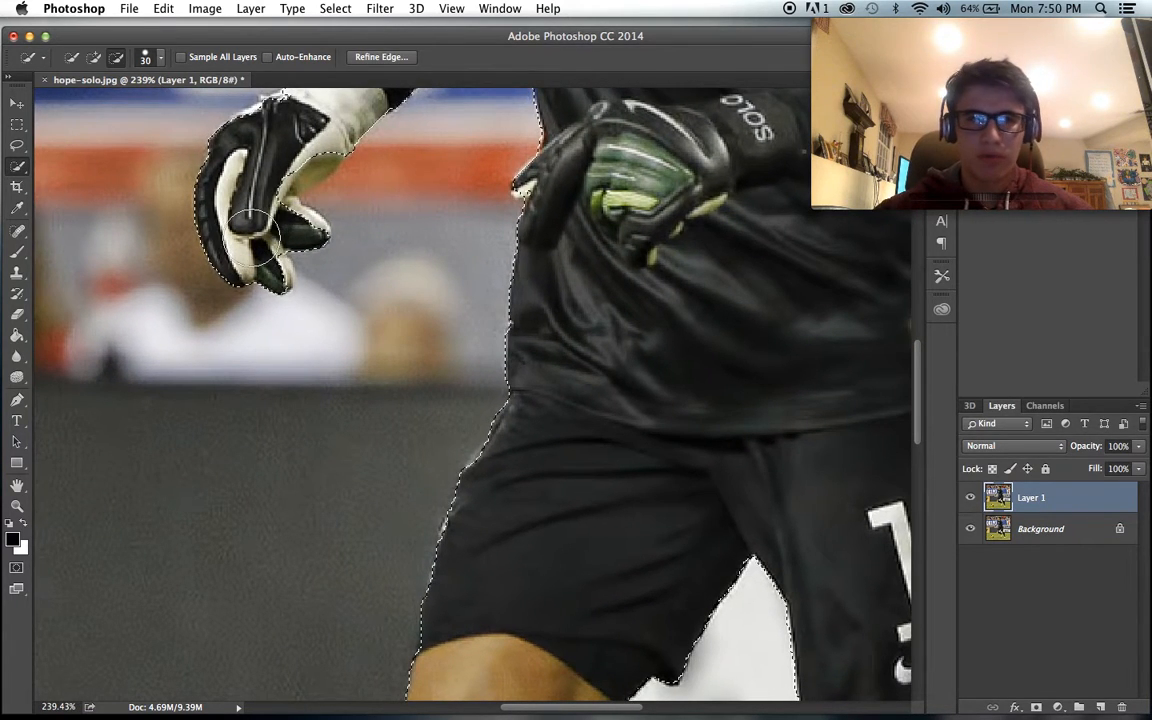
mouse_move(270, 273)
mouse_down()
mouse_move(246, 240)
mouse_move(224, 165)
mouse_move(232, 172)
mouse_up()
- Reduce the subtracting brush to size 9 and tidy the selection edge around both gloves and the forearm
scroll(232, 172, up, 2)
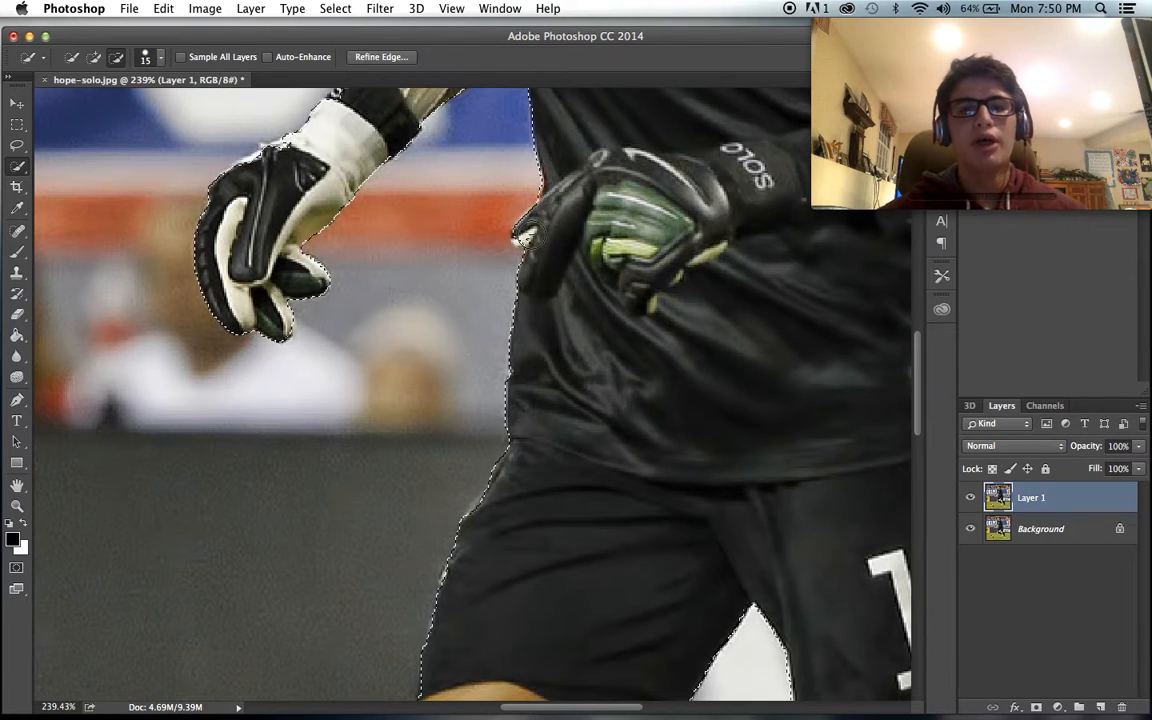
key(bracketleft)
key(bracketleft)
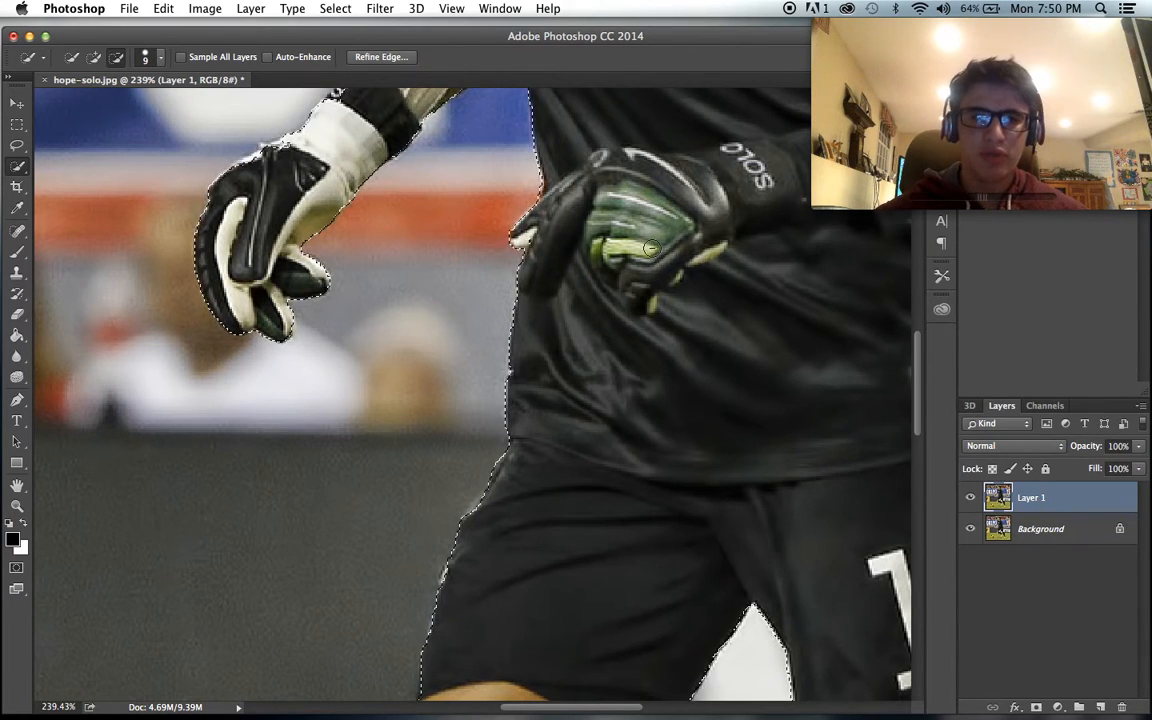
scroll(519, 239, up, 10)
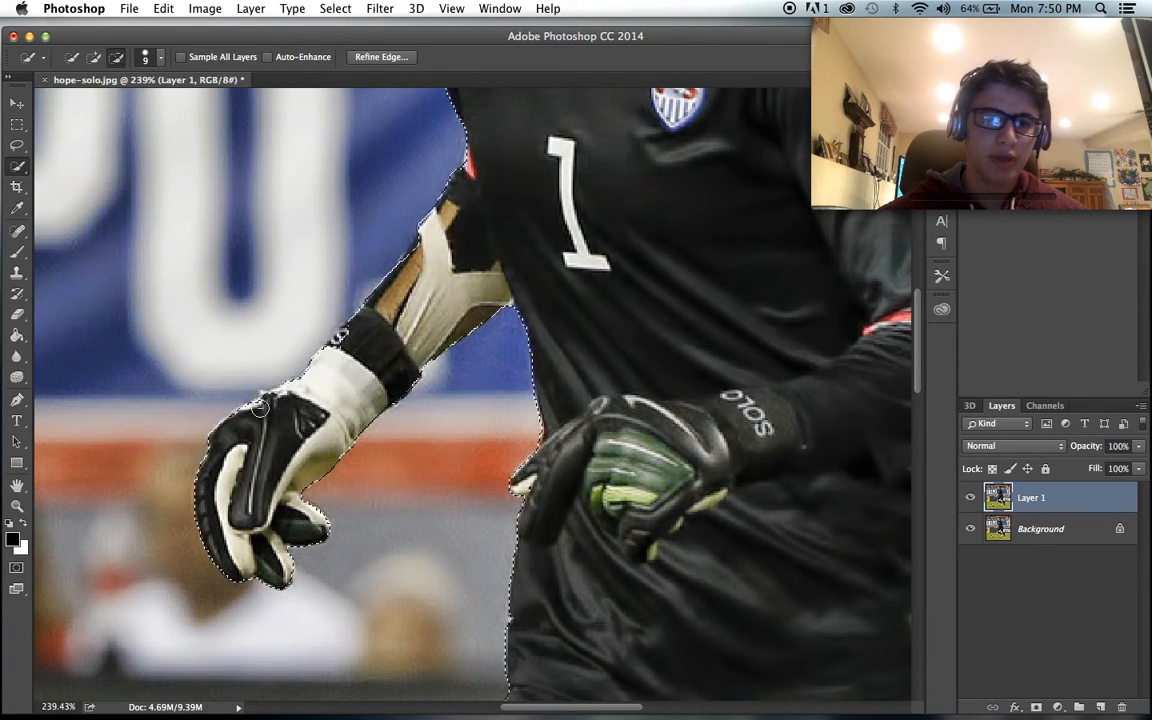
scroll(460, 256, down, 4)
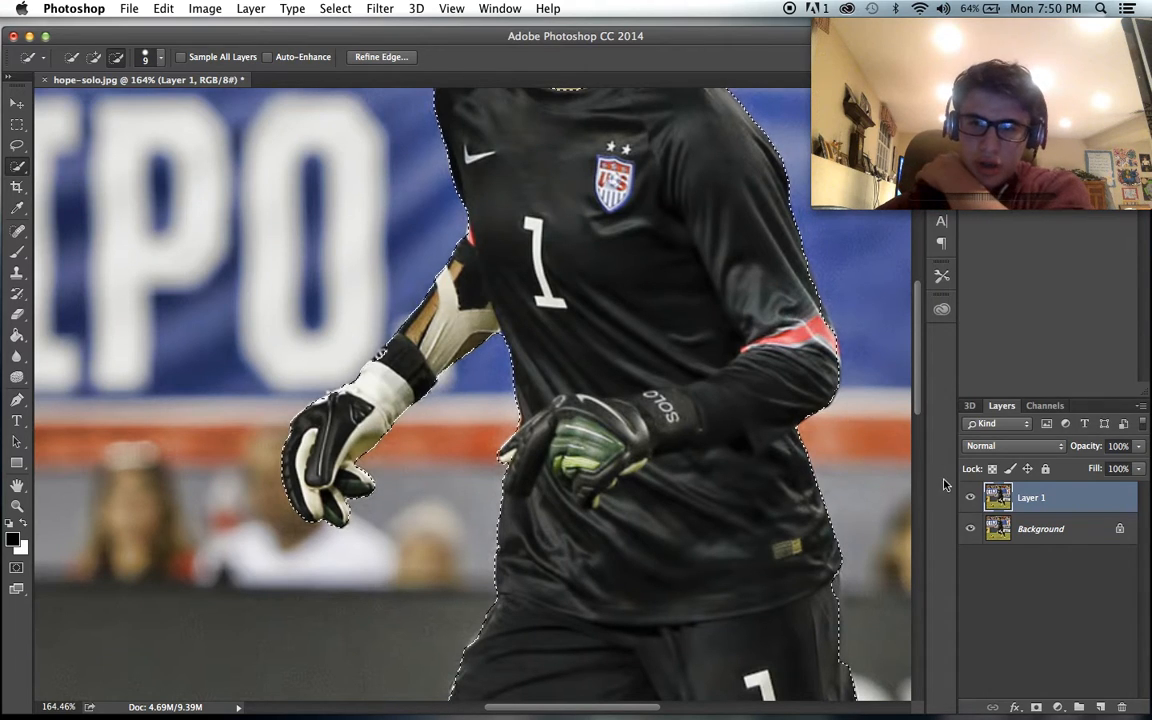
- Subtract the goalkeeper's neck, face, hair and ponytail from the selection with the size 9 brush
scroll(646, 319, up, 5)
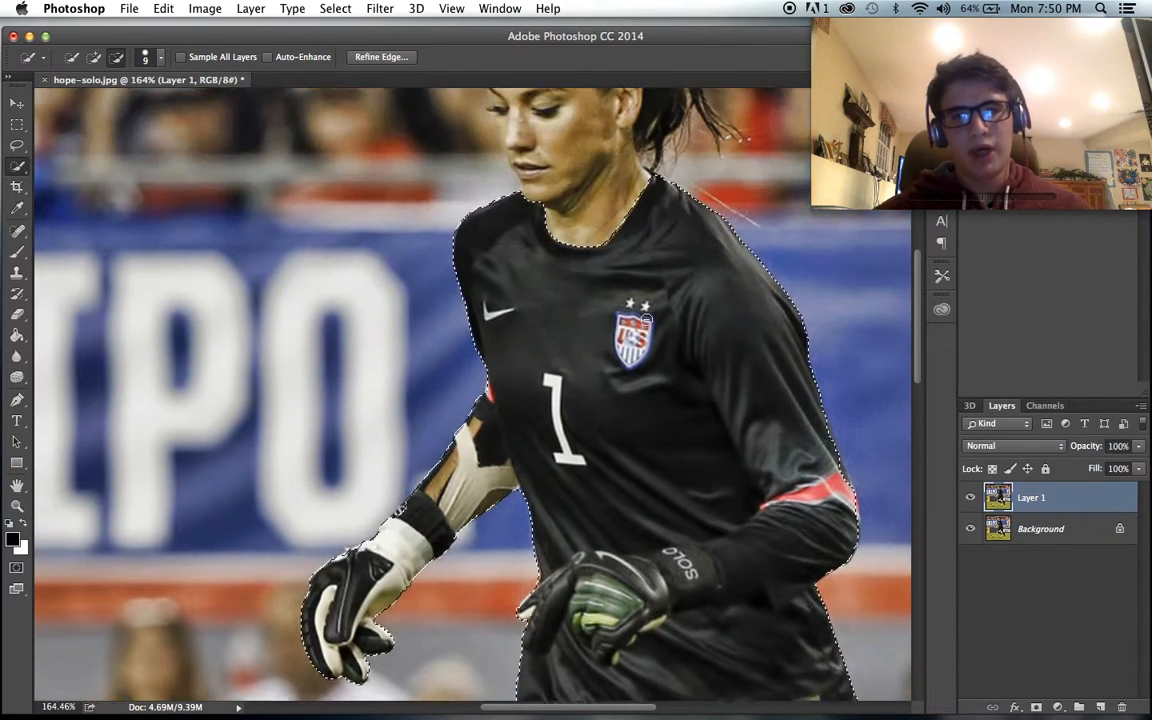
scroll(640, 325, up, 4)
mouse_move(630, 335)
mouse_down()
mouse_move(604, 211)
mouse_move(559, 351)
mouse_move(537, 205)
mouse_move(603, 228)
mouse_up()
scroll(606, 222, up, 5)
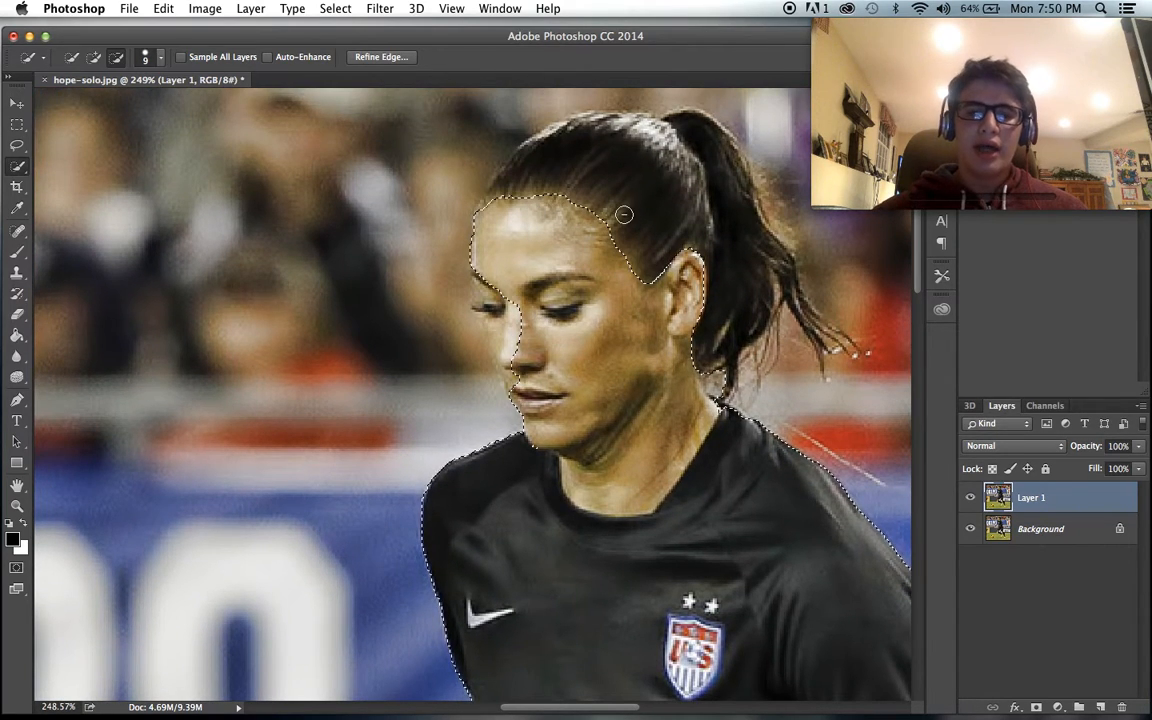
mouse_move(524, 346)
mouse_down()
mouse_move(517, 380)
mouse_move(490, 272)
mouse_move(487, 312)
mouse_up()
mouse_move(558, 296)
mouse_down()
mouse_move(630, 195)
mouse_move(630, 149)
mouse_move(610, 118)
mouse_move(652, 127)
mouse_move(600, 128)
mouse_move(527, 152)
mouse_move(518, 167)
mouse_move(555, 137)
mouse_up()
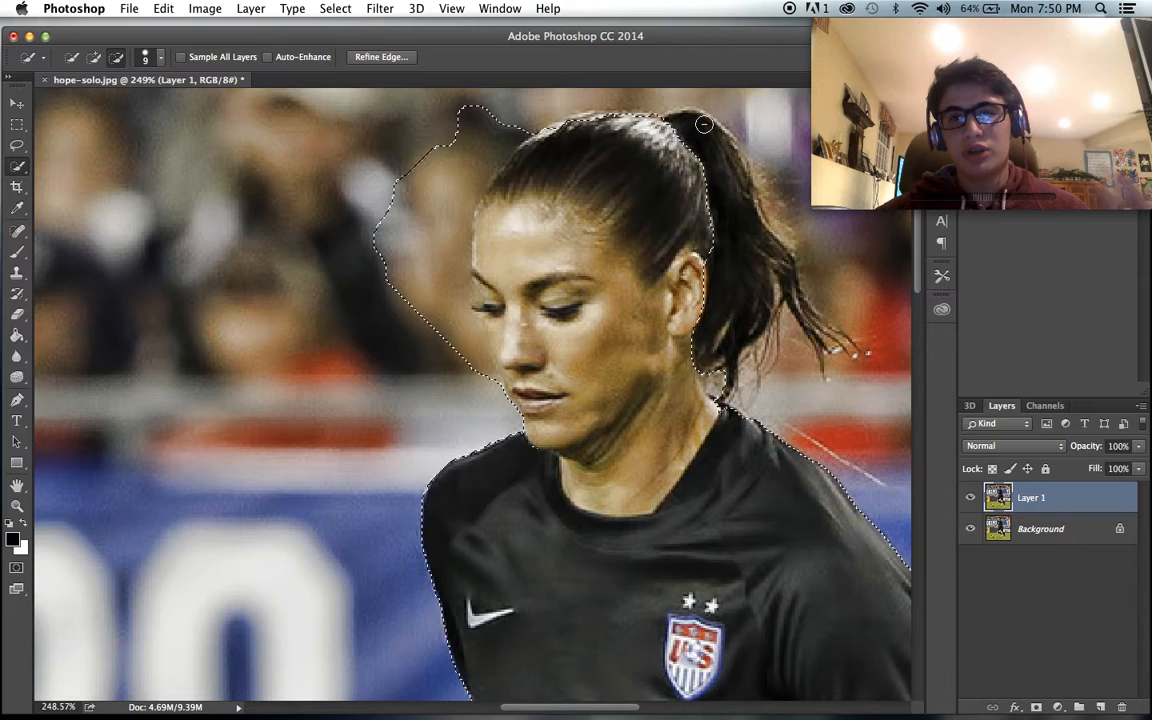
mouse_move(645, 118)
mouse_down()
mouse_move(687, 227)
mouse_move(770, 259)
mouse_move(776, 284)
mouse_move(697, 338)
mouse_move(726, 381)
mouse_up()
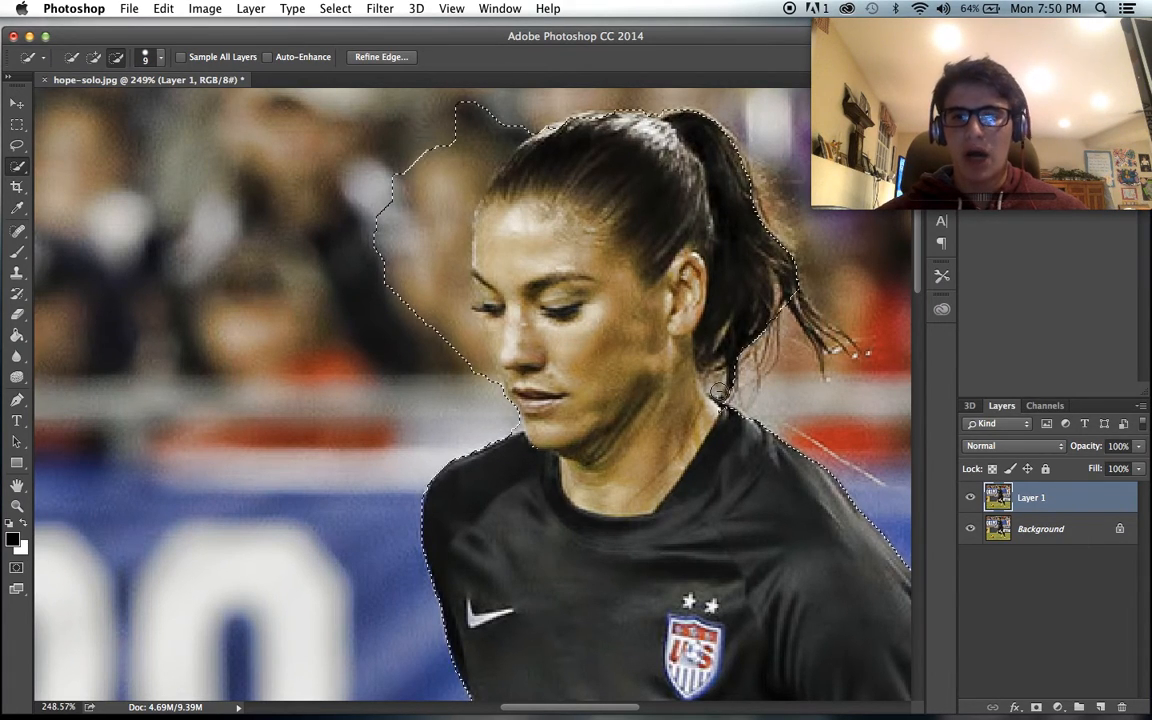
- Inspect the selection outline from the bent arm's sleeve down the shirt, shorts and socks to the boots
scroll(733, 465, down, 5)
scroll(733, 465, right, 5)
scroll(733, 465, down, 3)
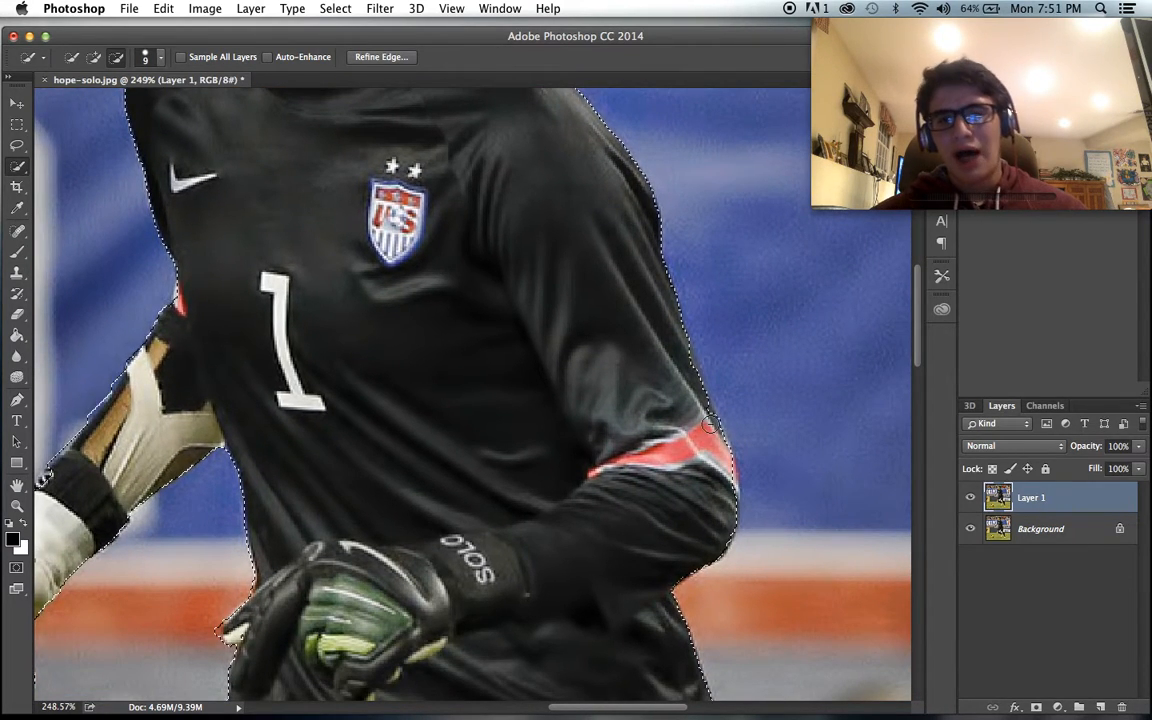
scroll(705, 451, down, 3)
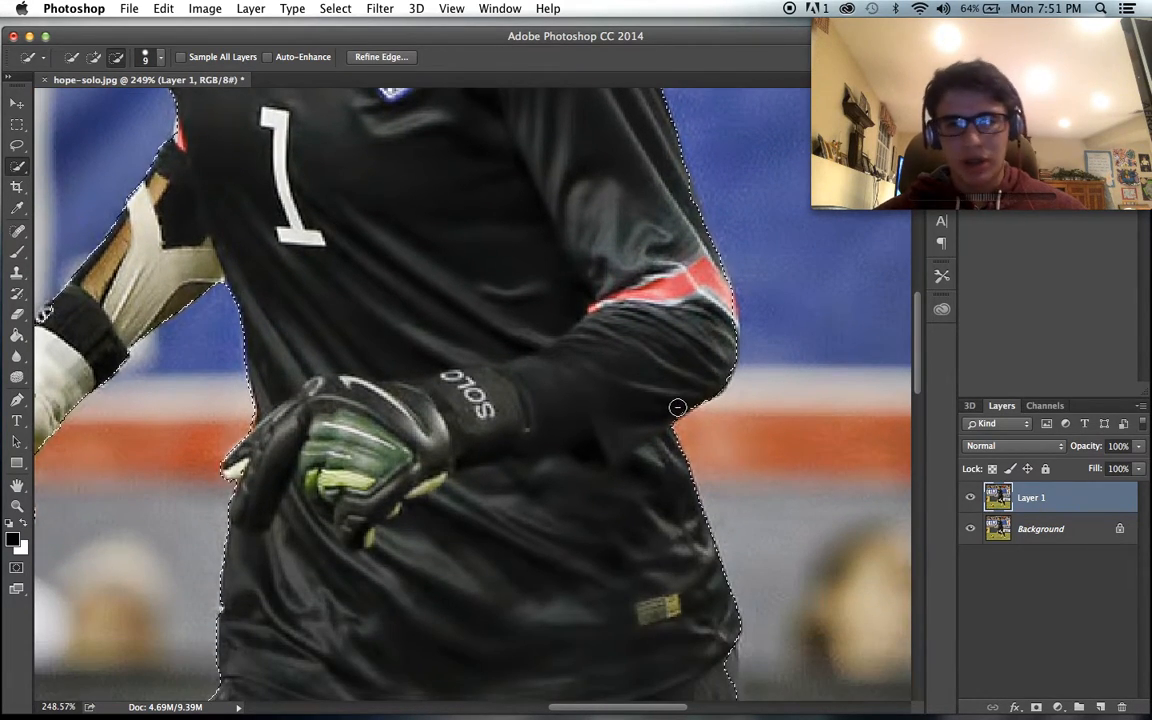
scroll(674, 404, down, 5)
scroll(674, 404, right, 3)
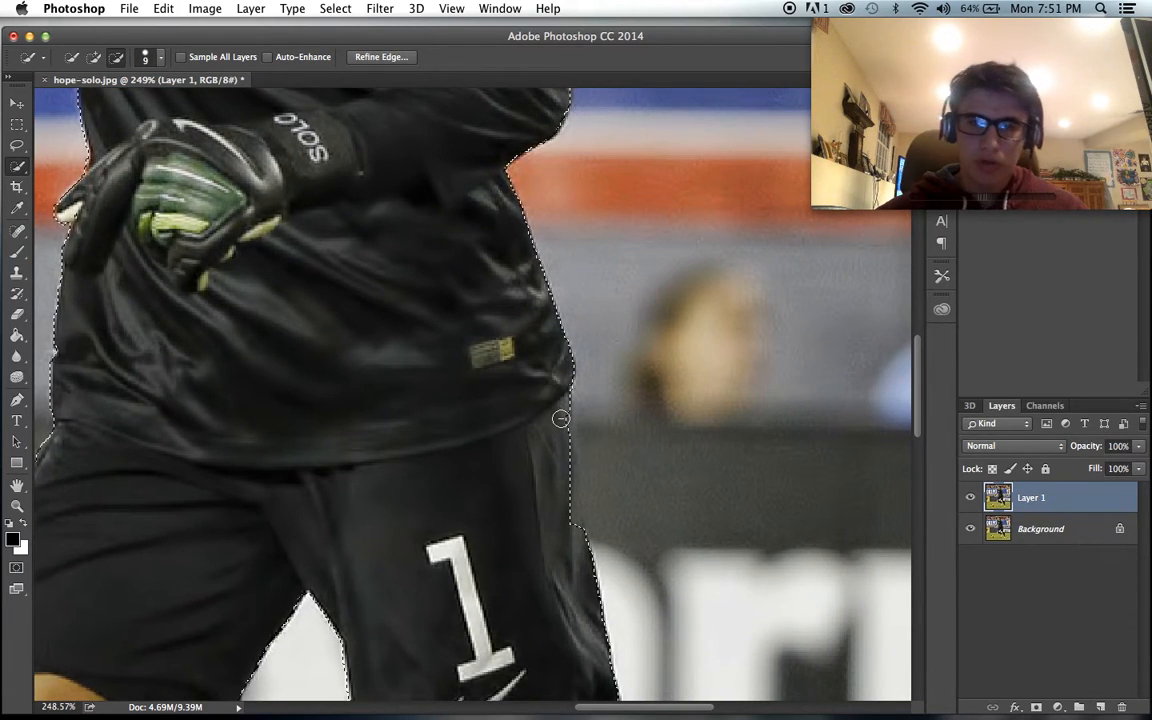
scroll(560, 489, down, 5)
scroll(627, 553, down, 4)
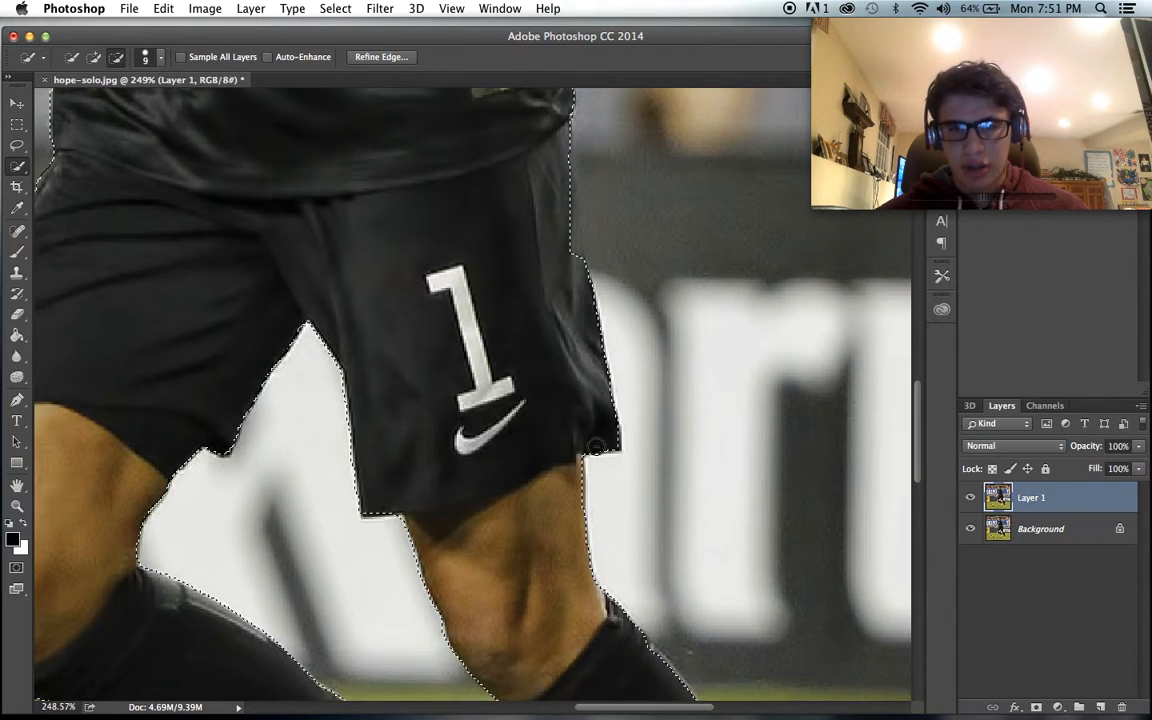
scroll(610, 530, right, 1)
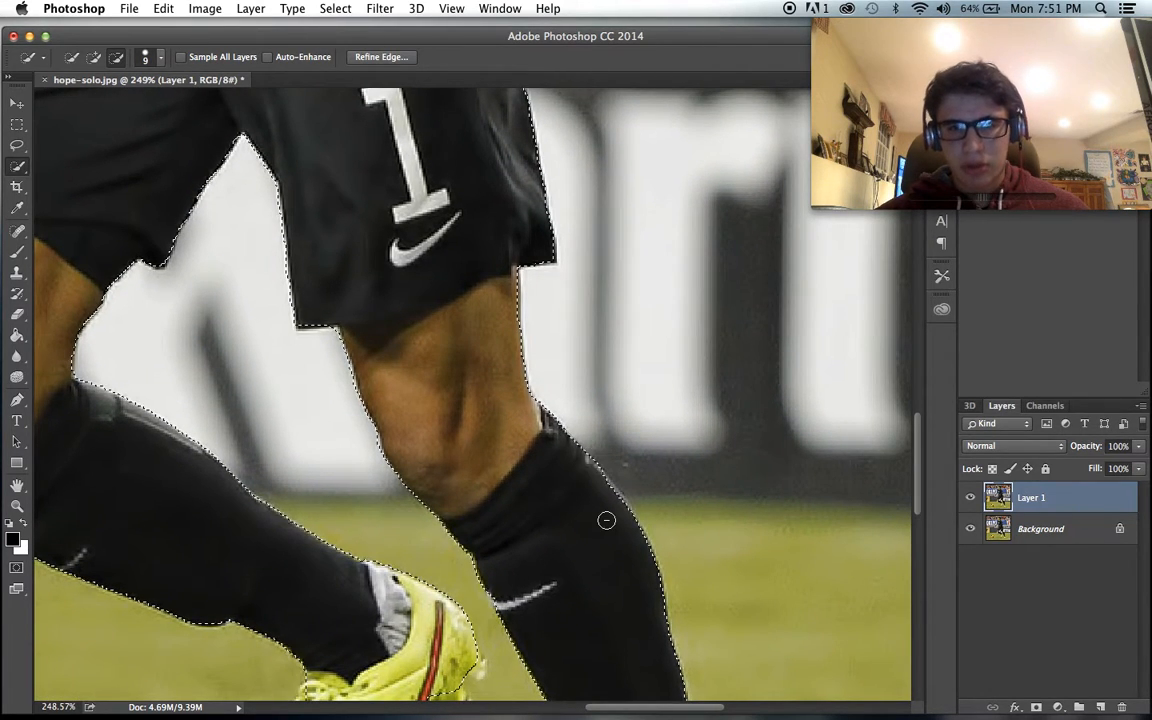
scroll(606, 520, down, 3)
scroll(606, 520, down, 5)
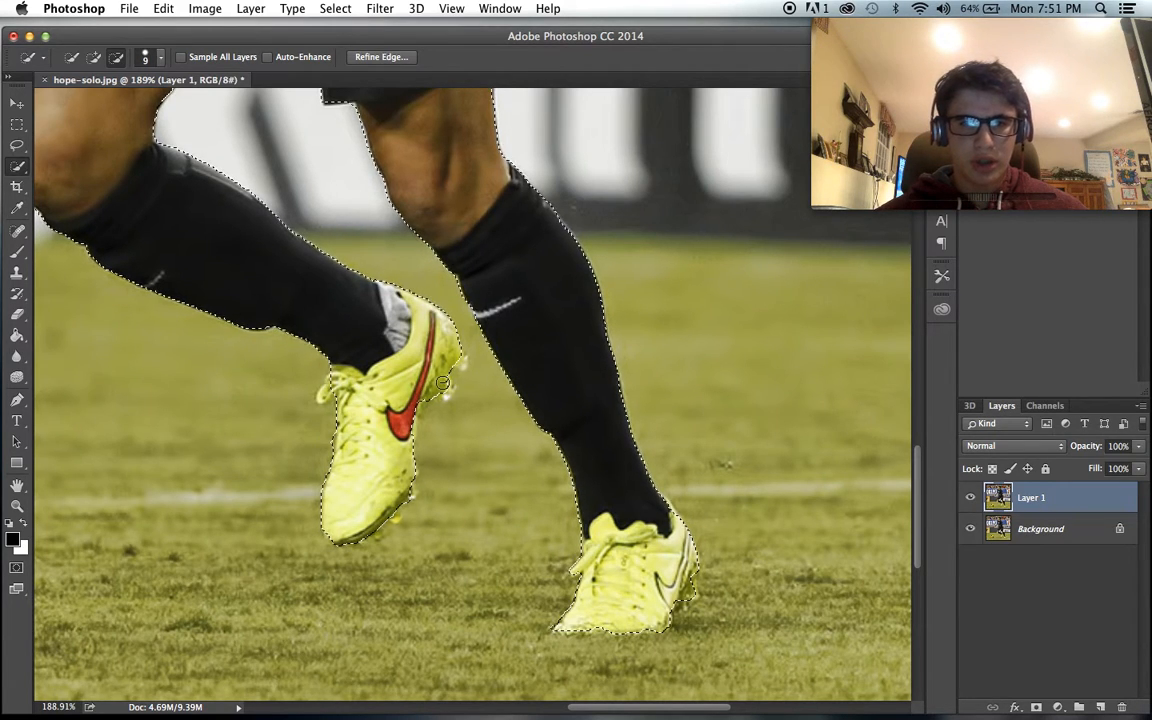
- Recheck the selection edges around the shorts, the gap between the legs and the raised boot
scroll(442, 382, up, 6)
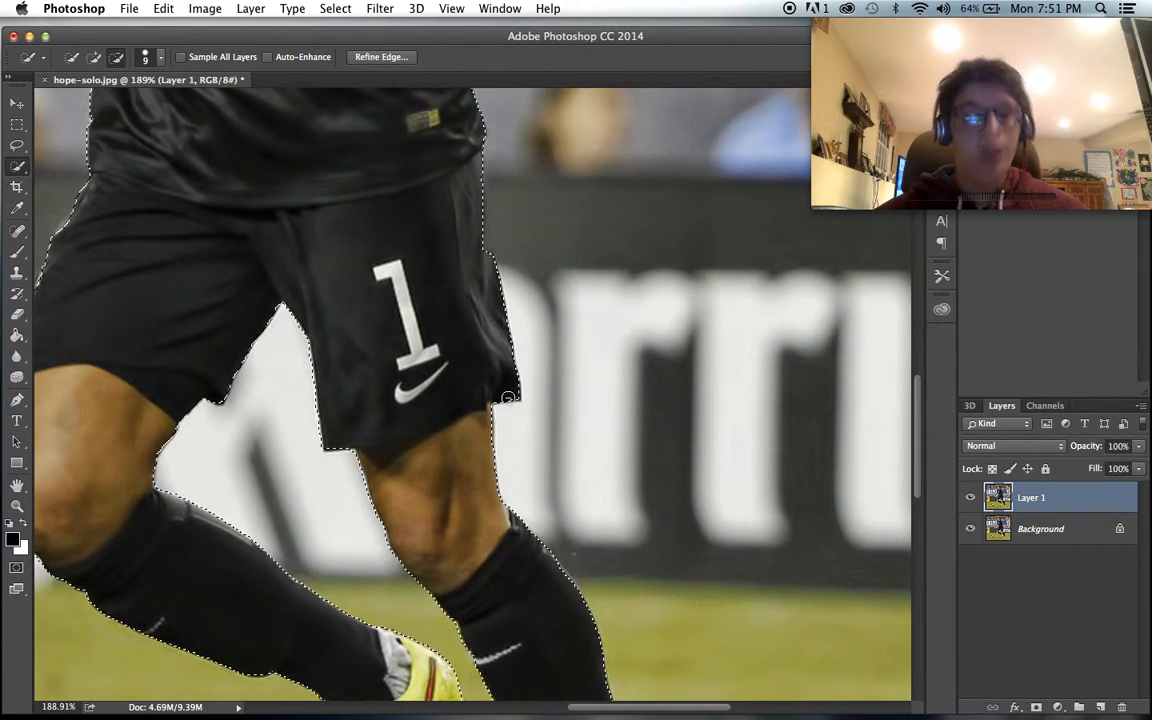
scroll(295, 437, up, 2)
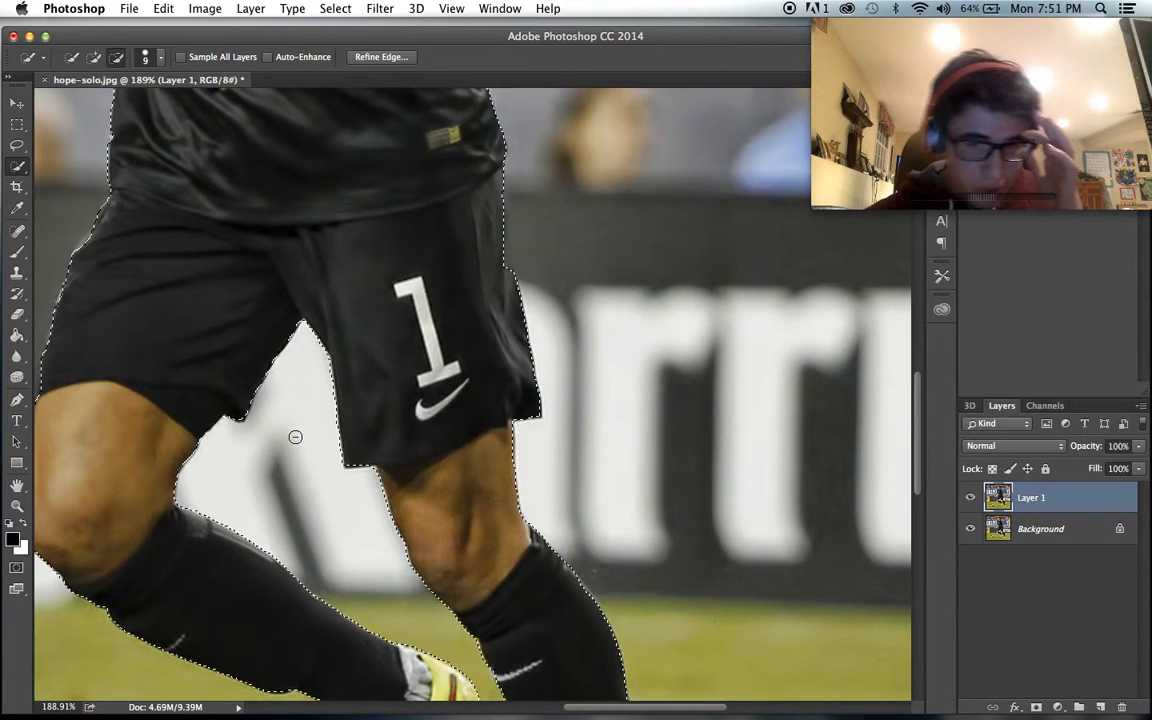
scroll(295, 437, down, 4)
scroll(295, 437, left, 2)
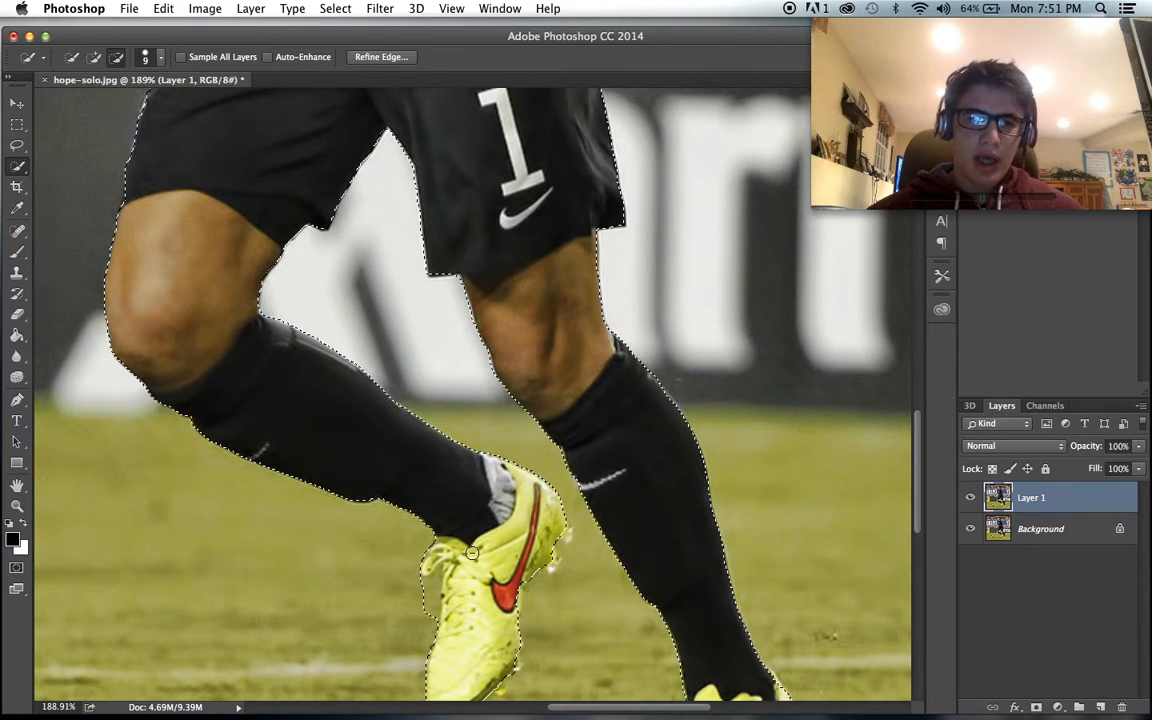
scroll(470, 525, up, 3)
scroll(470, 525, left, 1)
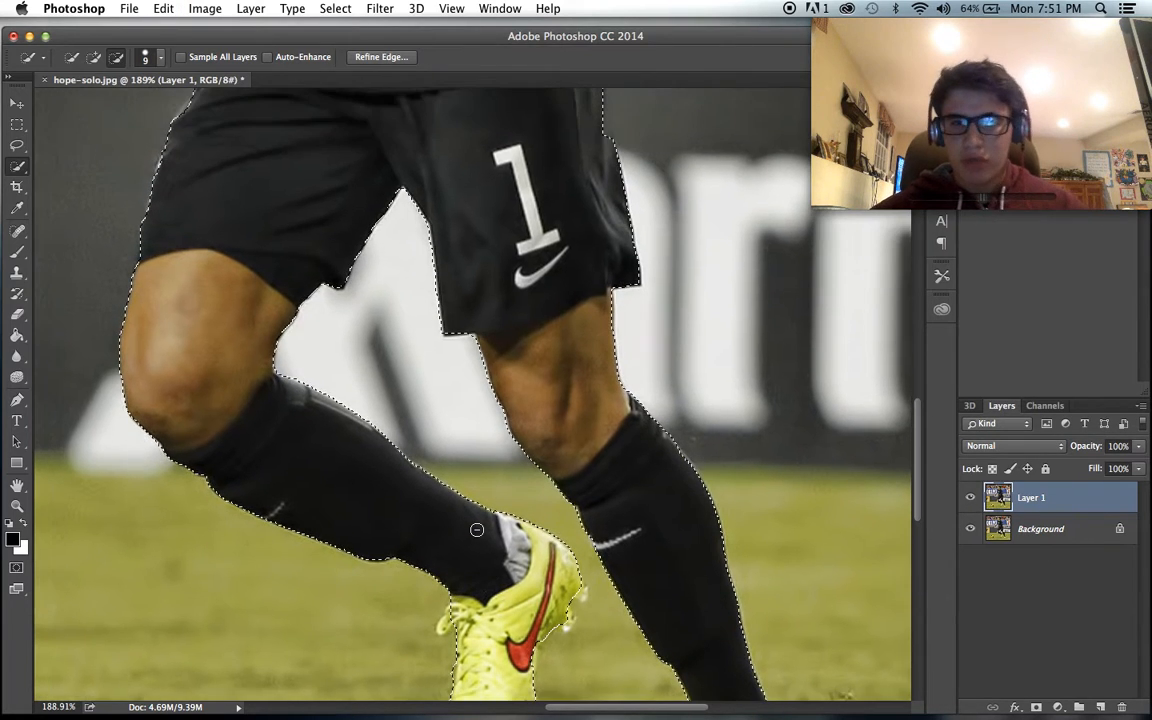
scroll(288, 390, up, 5)
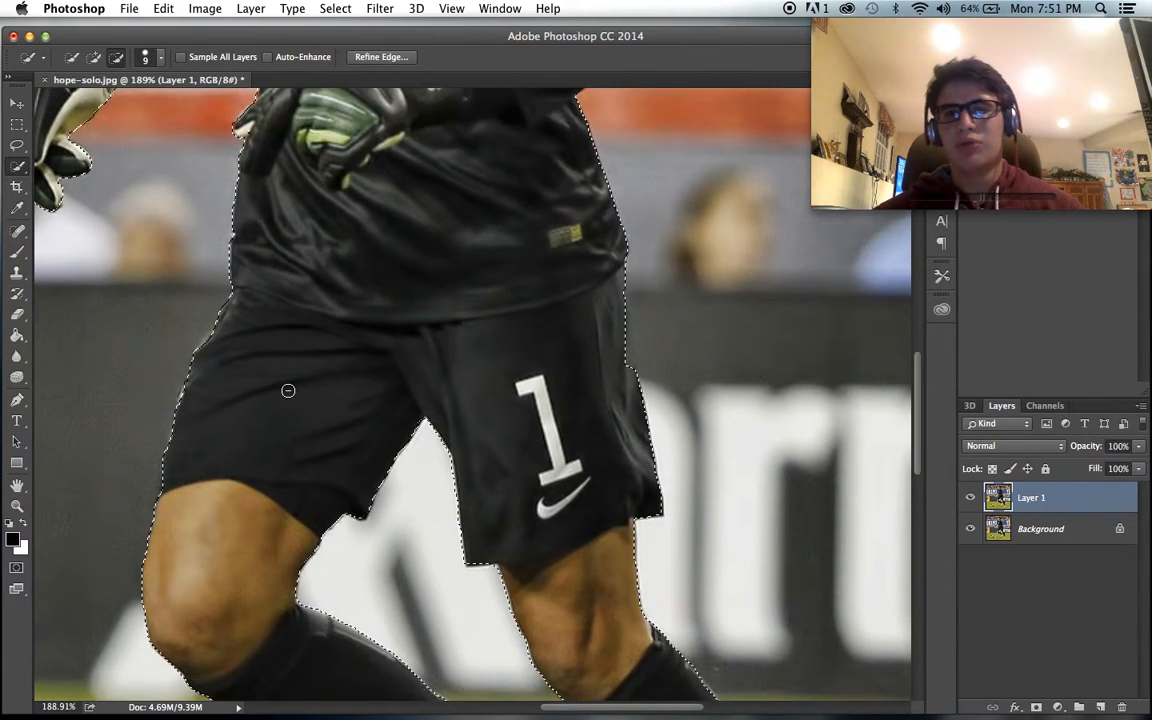
- Add the background patch in front of the goalkeeper's face and forehead to the selection with the size 9 brush
scroll(288, 390, left, 6)
scroll(288, 390, up, 10)
scroll(288, 390, right, 10)
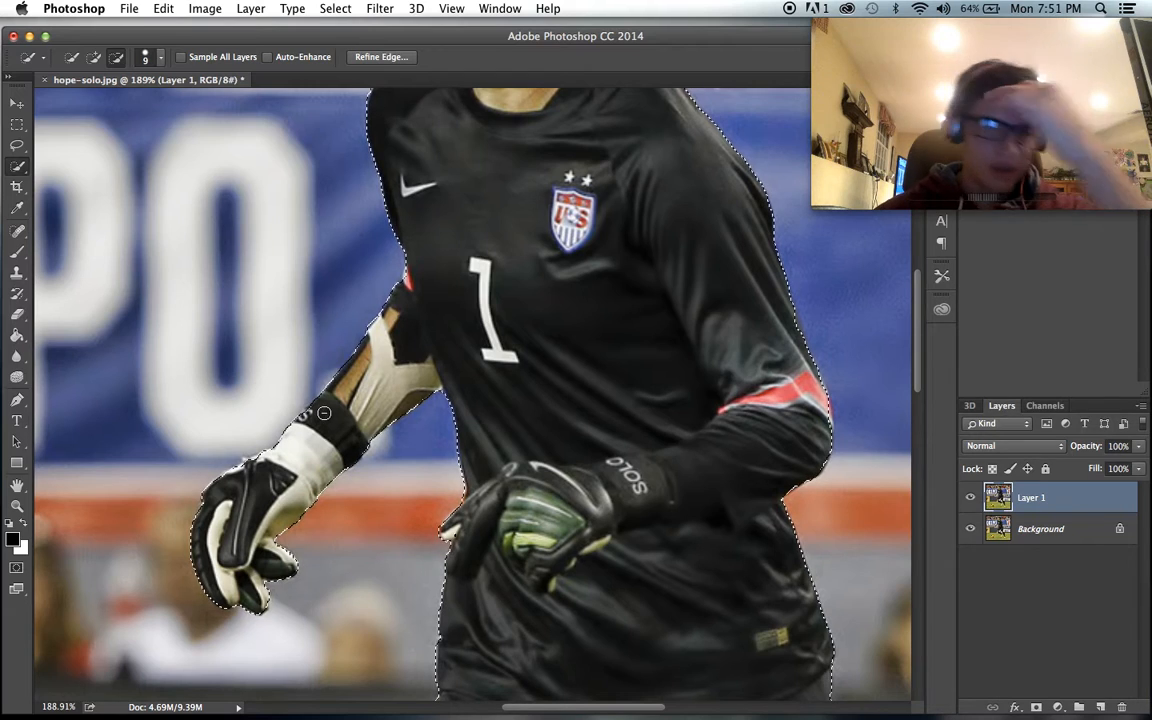
scroll(324, 412, up, 10)
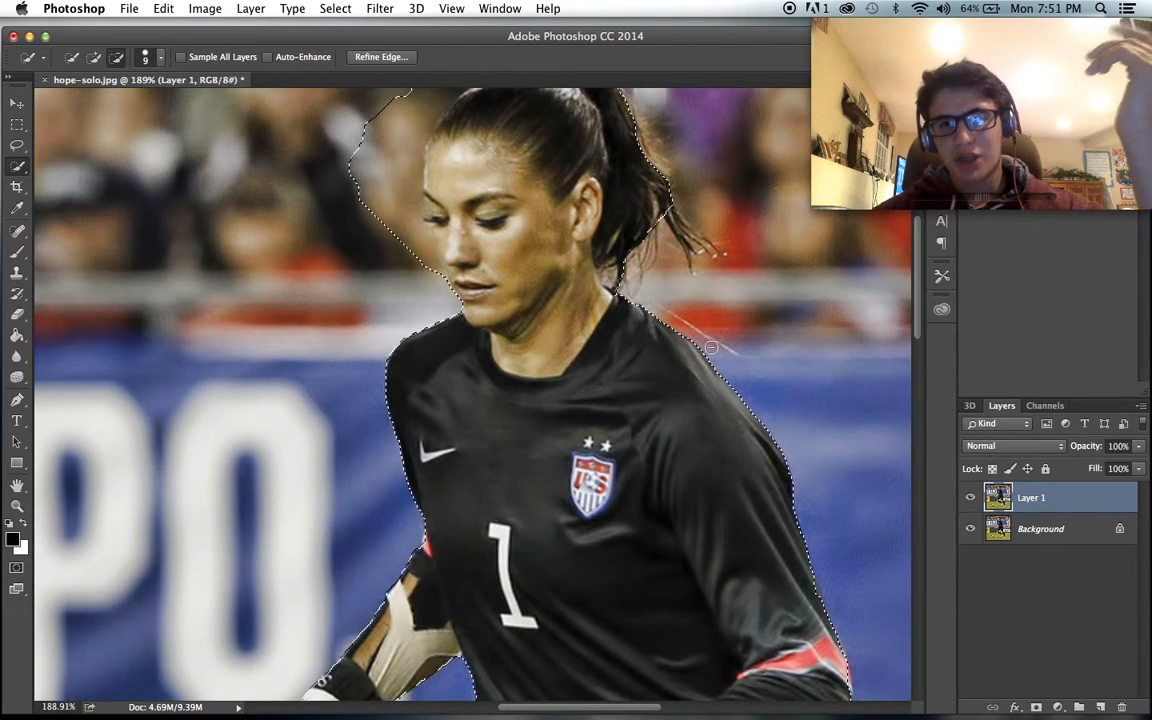
scroll(708, 350, down, 4)
scroll(706, 353, up, 4)
scroll(705, 356, down, 2)
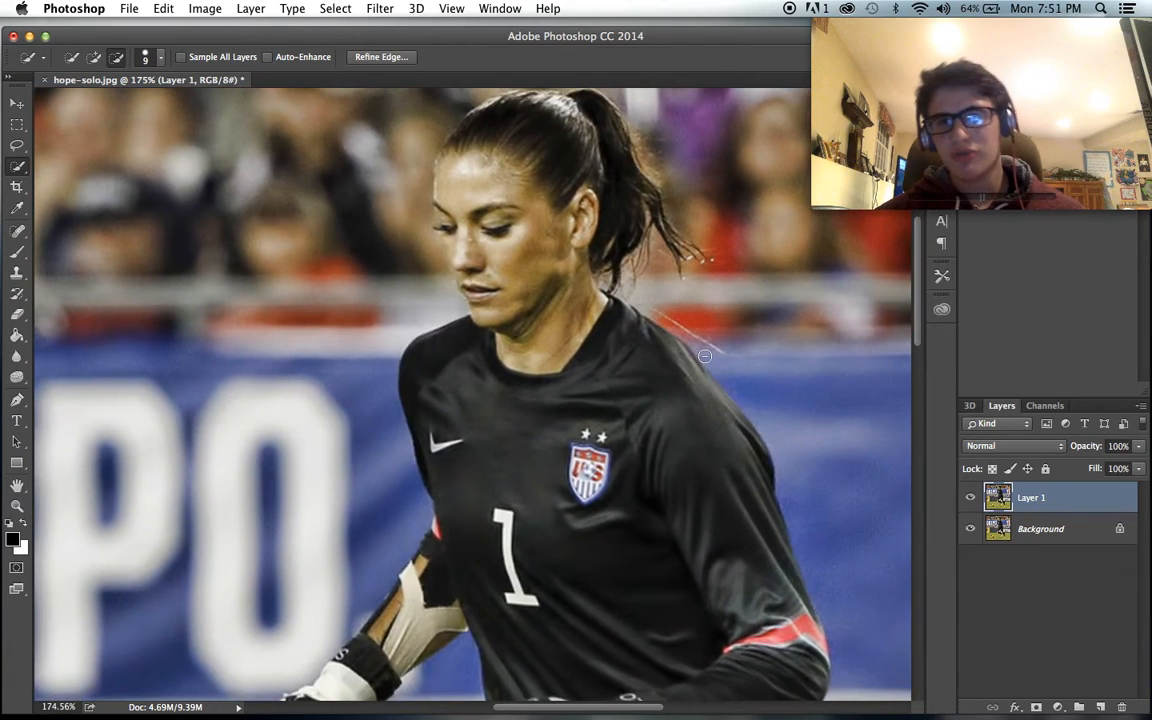
click(95, 57)
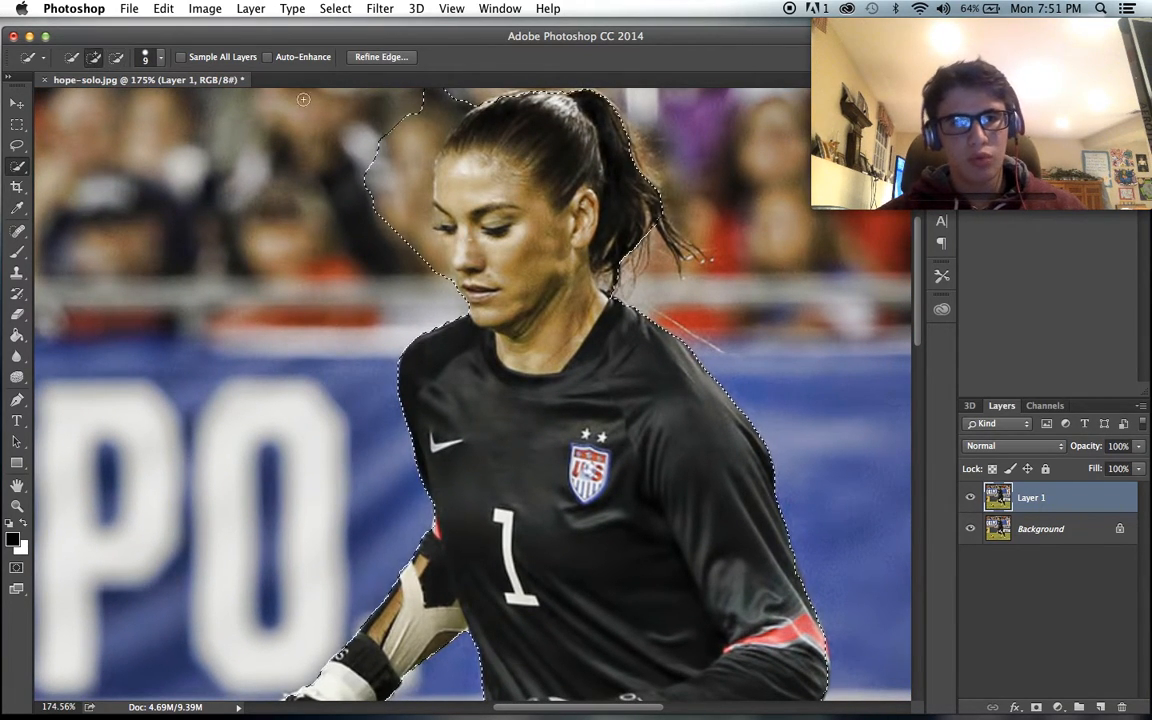
key(super+z)
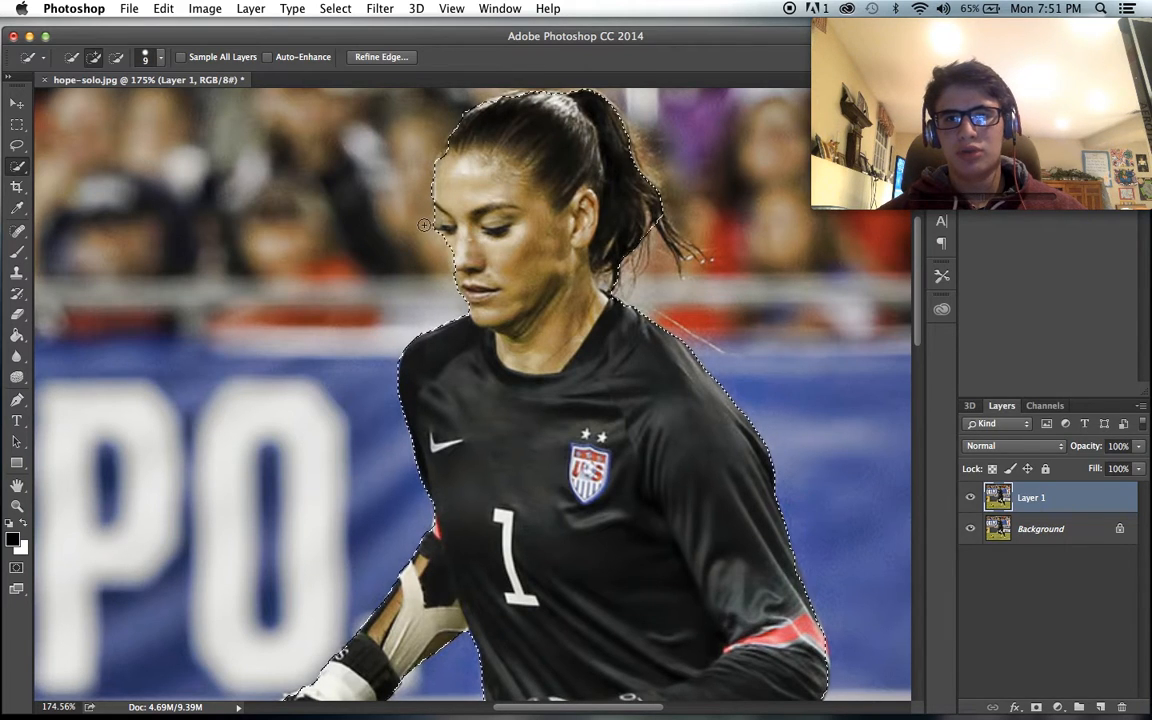
- Subtract the edge of the goalkeeper's face with a size 30 brush and undo the strokes on the hair
scroll(434, 245, up, 5)
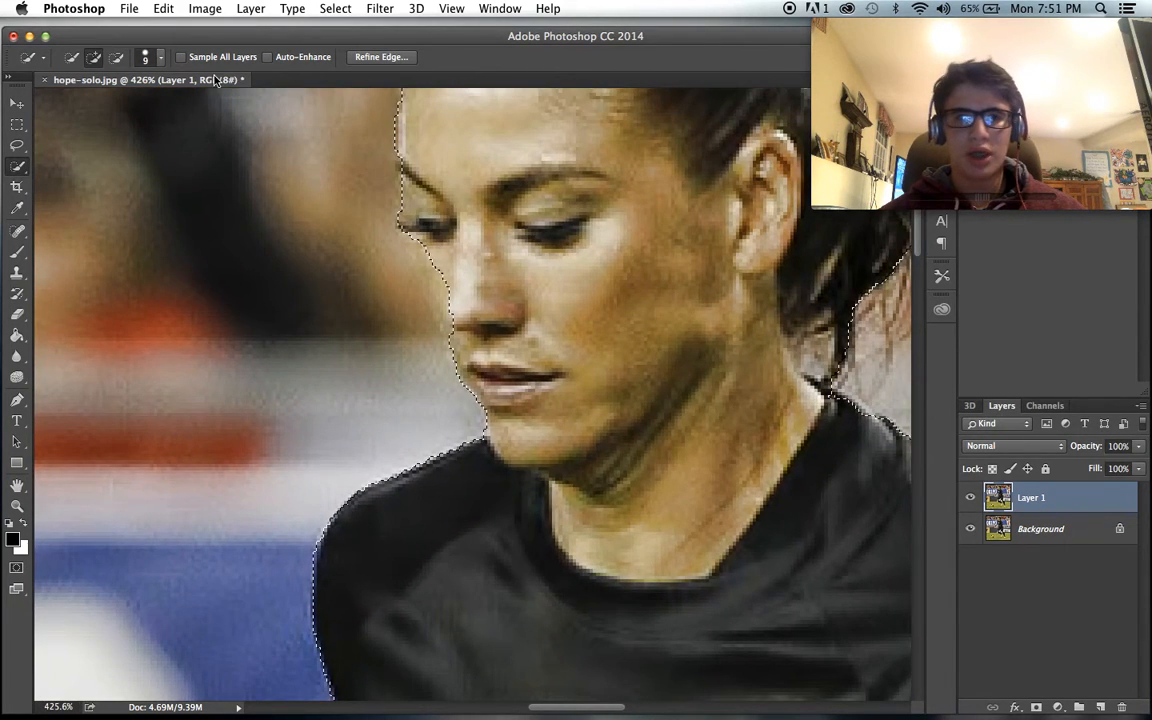
key(bracketright)
key(bracketright)
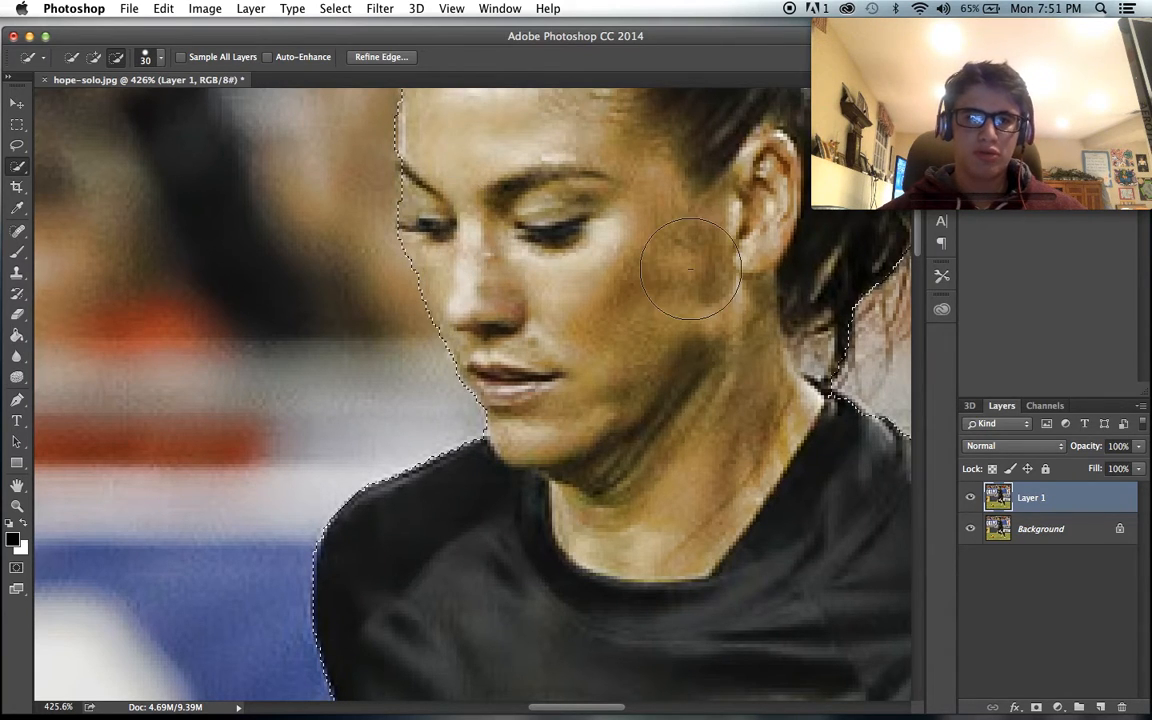
scroll(690, 268, up, 6)
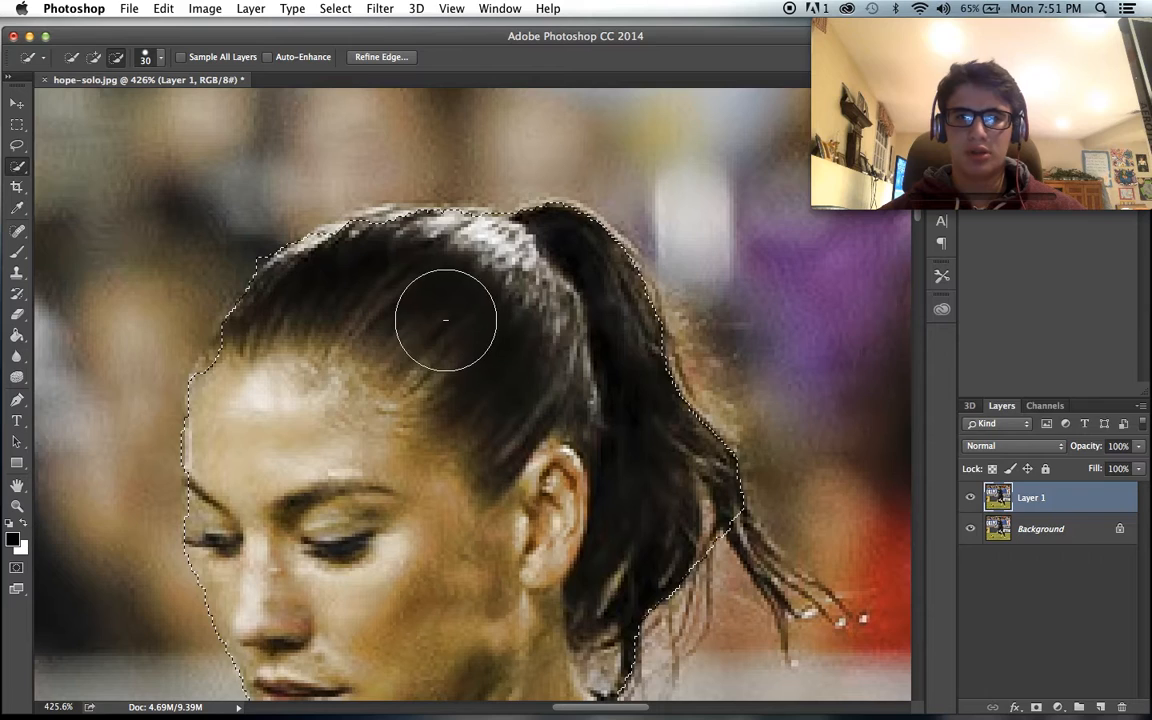
mouse_move(393, 260)
mouse_down()
mouse_move(352, 256)
mouse_move(350, 267)
mouse_move(408, 256)
mouse_up()
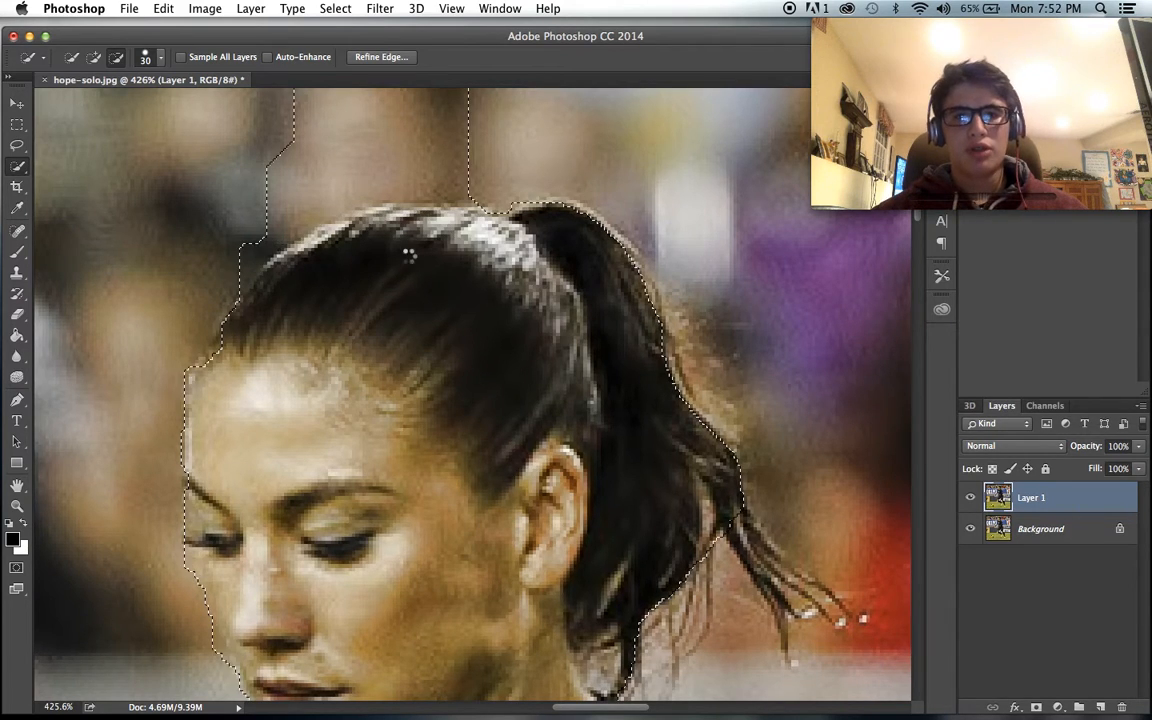
key(super+z)
drag(388, 263, 414, 298)
key(super+z)
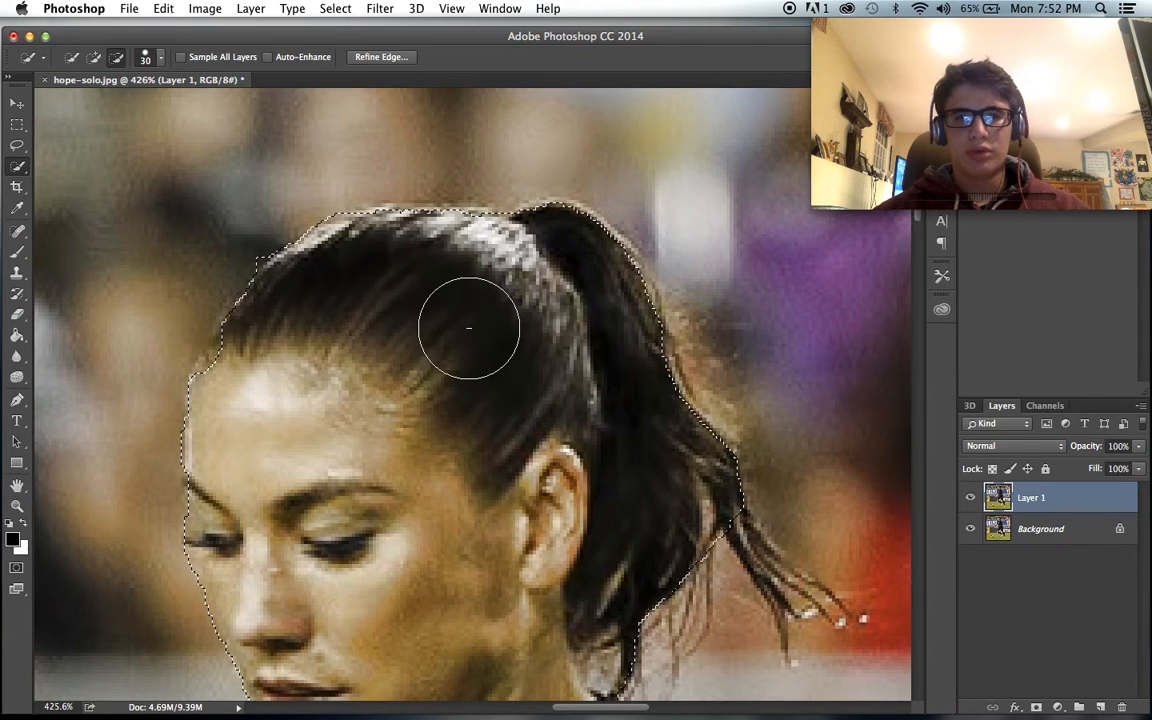
- Subtract the top of the goalkeeper's hair with the size 30 brush and check the outline around the shirt and bent arm
scroll(468, 328, down, 5)
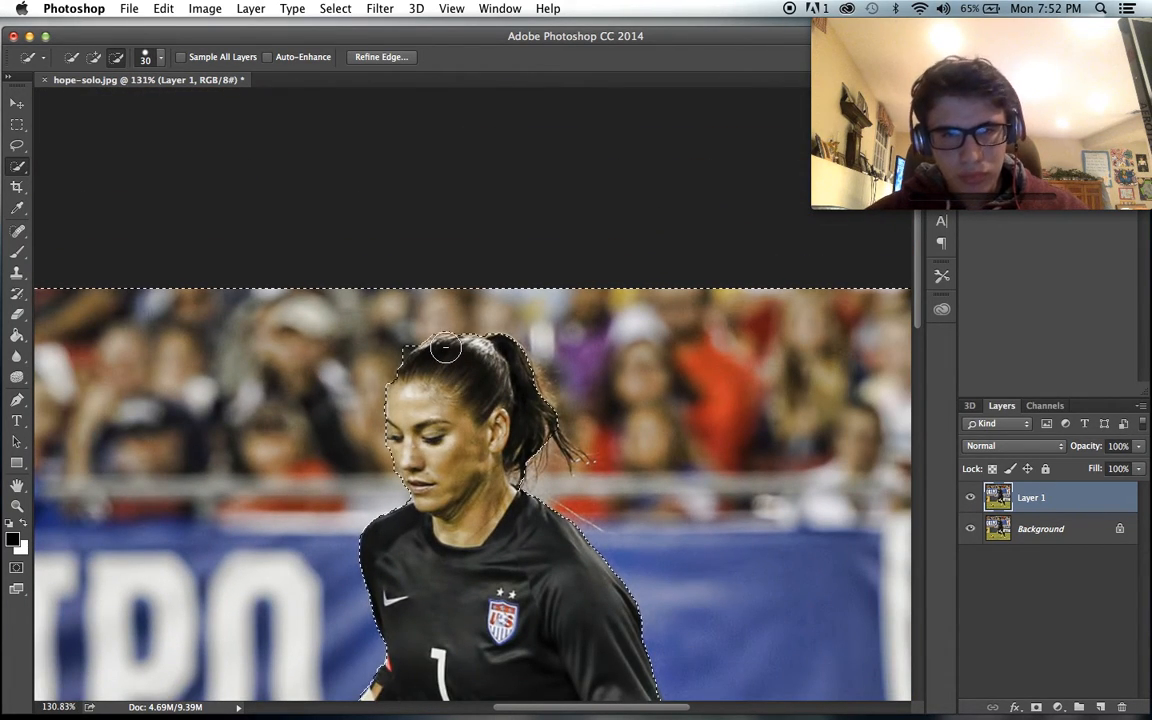
scroll(474, 296, up, 2)
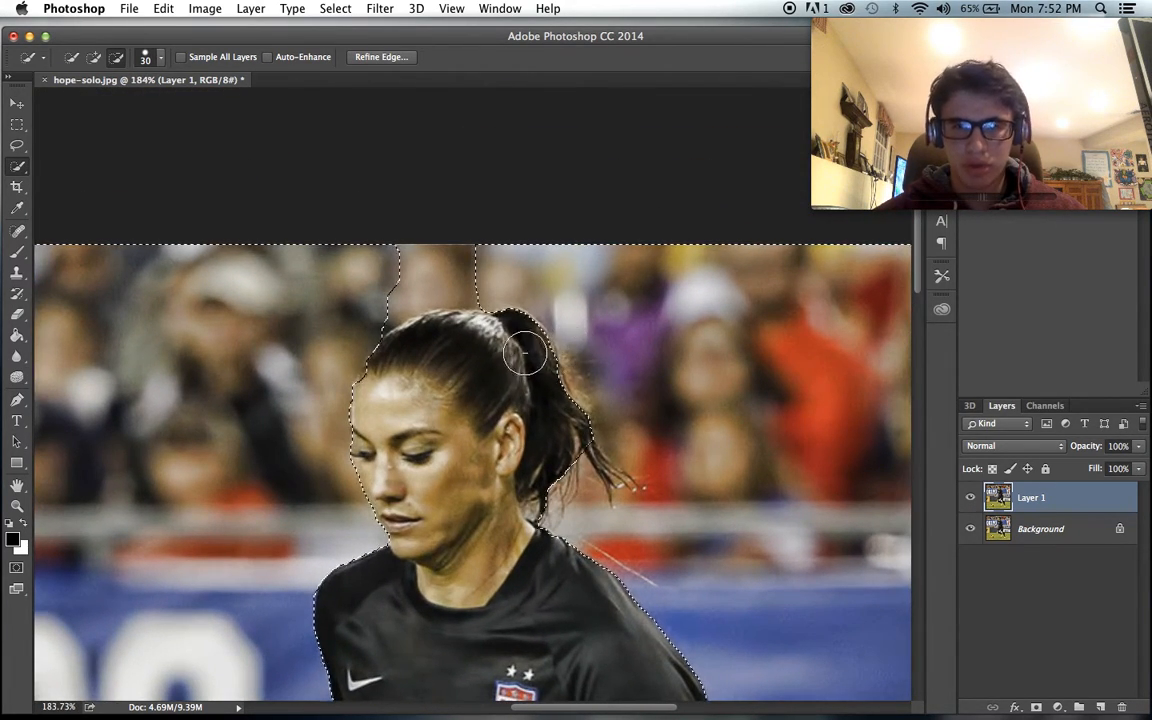
scroll(570, 450, down, 2)
scroll(577, 463, up, 2)
scroll(576, 463, down, 3)
scroll(576, 463, up, 3)
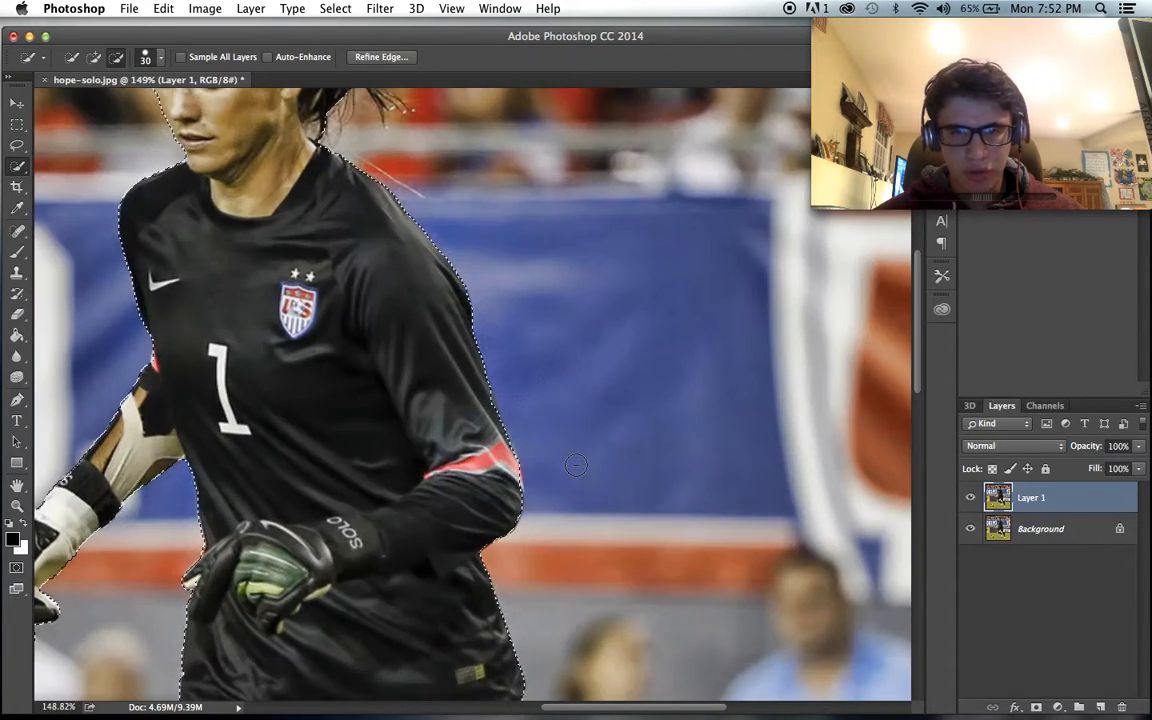
scroll(576, 463, up, 1)
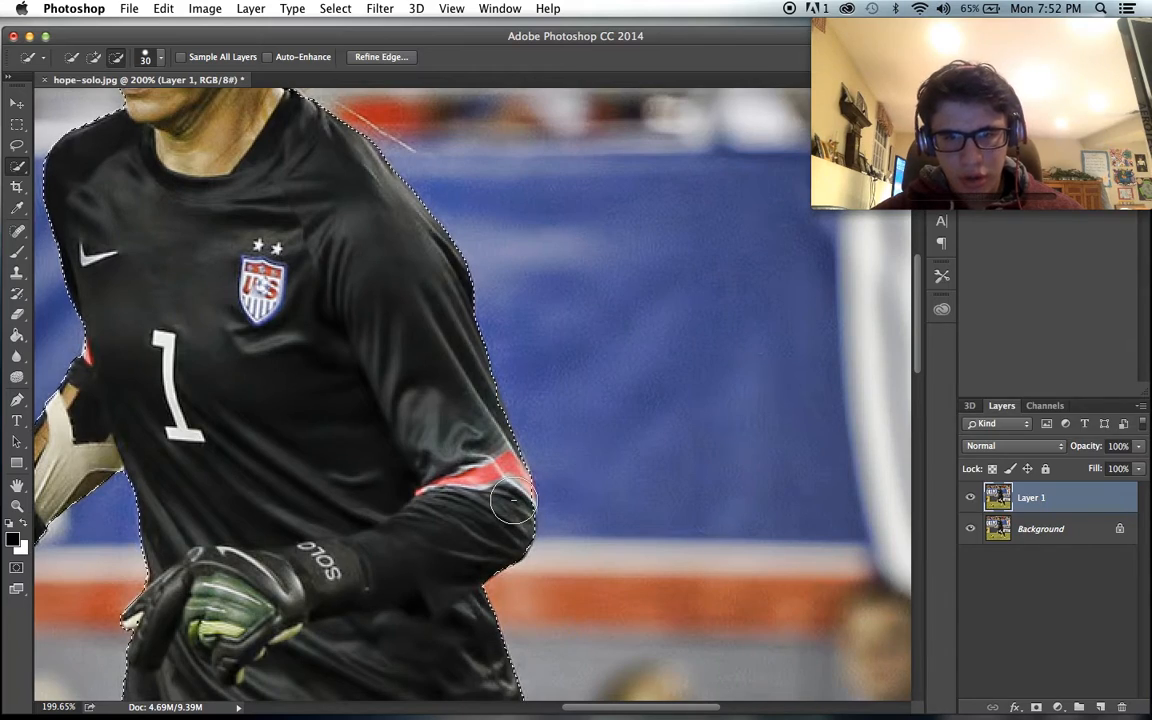
- Enlarge the subtracting brush to size 150 and subtract the whole ball from the selection
scroll(510, 514, down, 8)
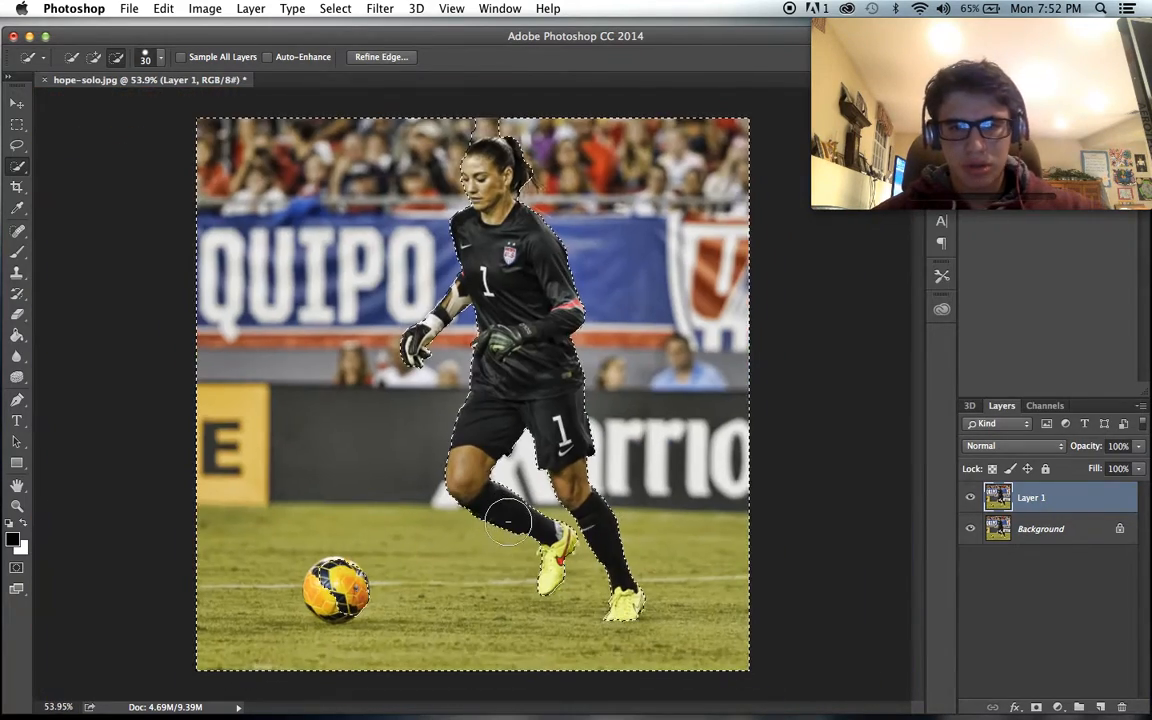
scroll(332, 615, up, 3)
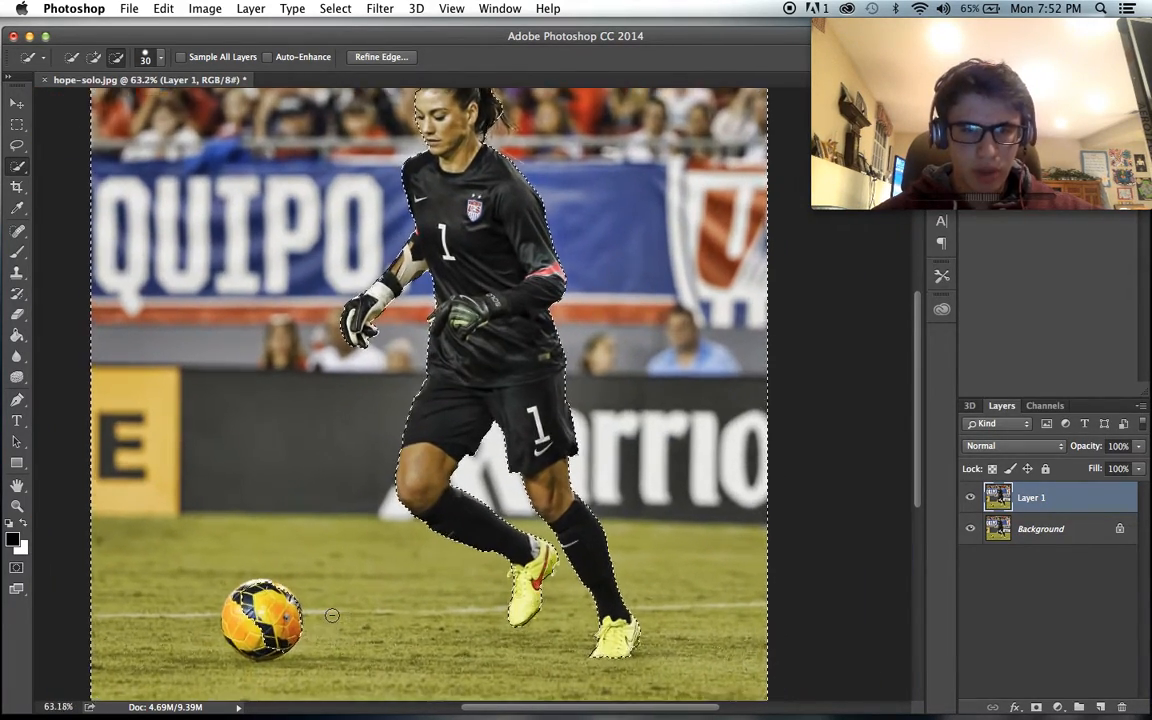
scroll(332, 615, up, 4)
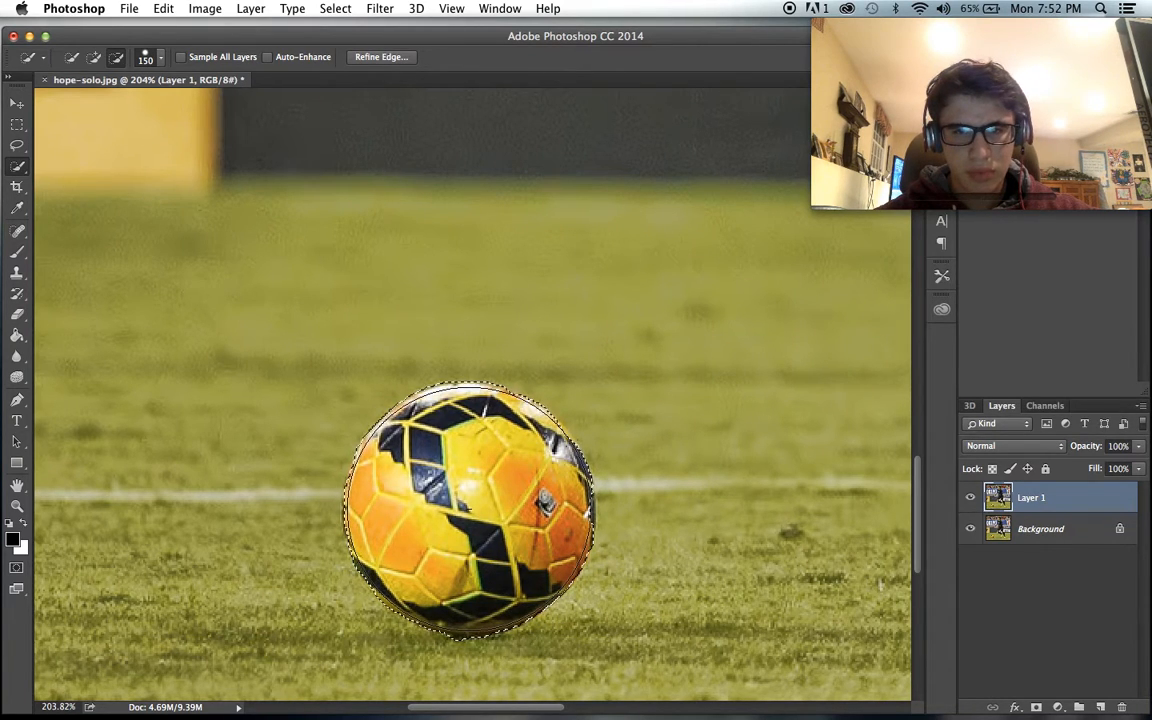
scroll(644, 455, down, 5)
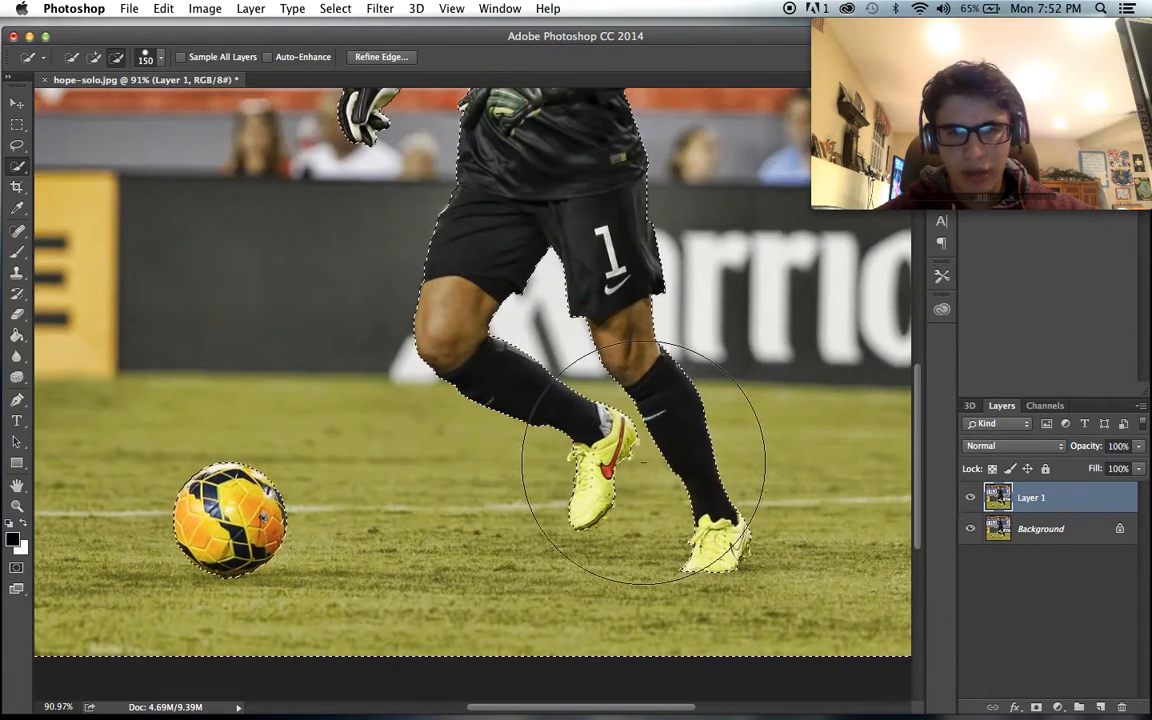
- Delete the selected stadium background from Layer 1 and clear the selection
scroll(668, 468, down, 4)
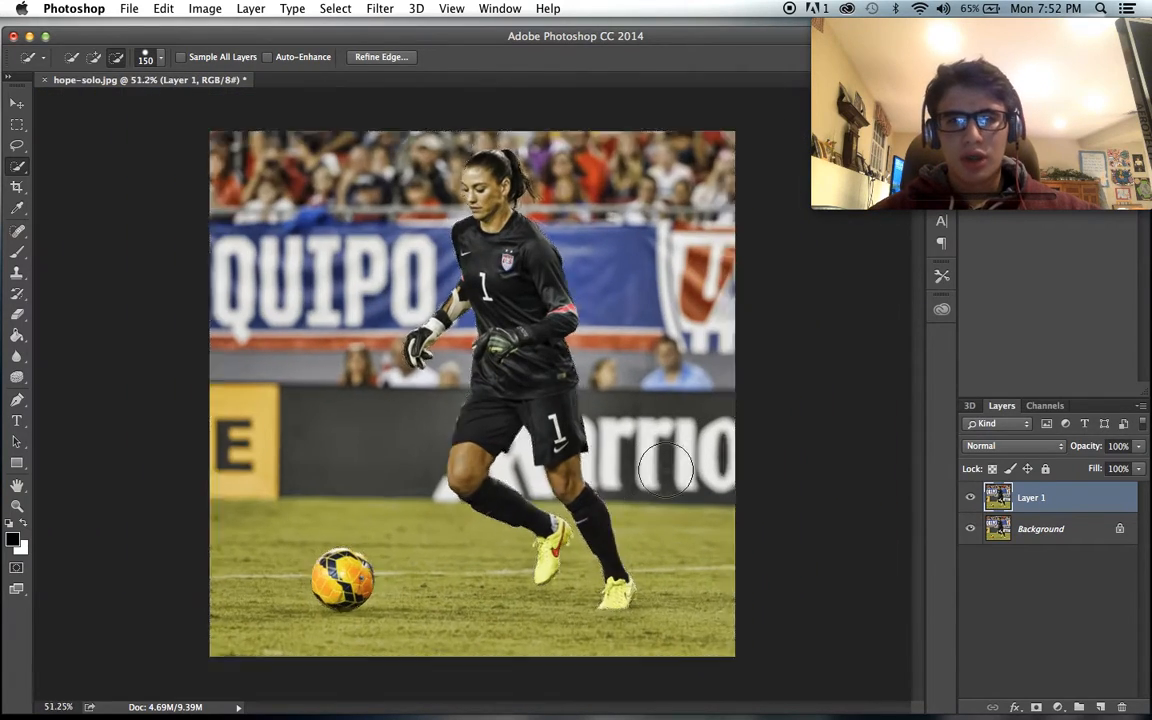
key(Delete)
key(ctrl+d)
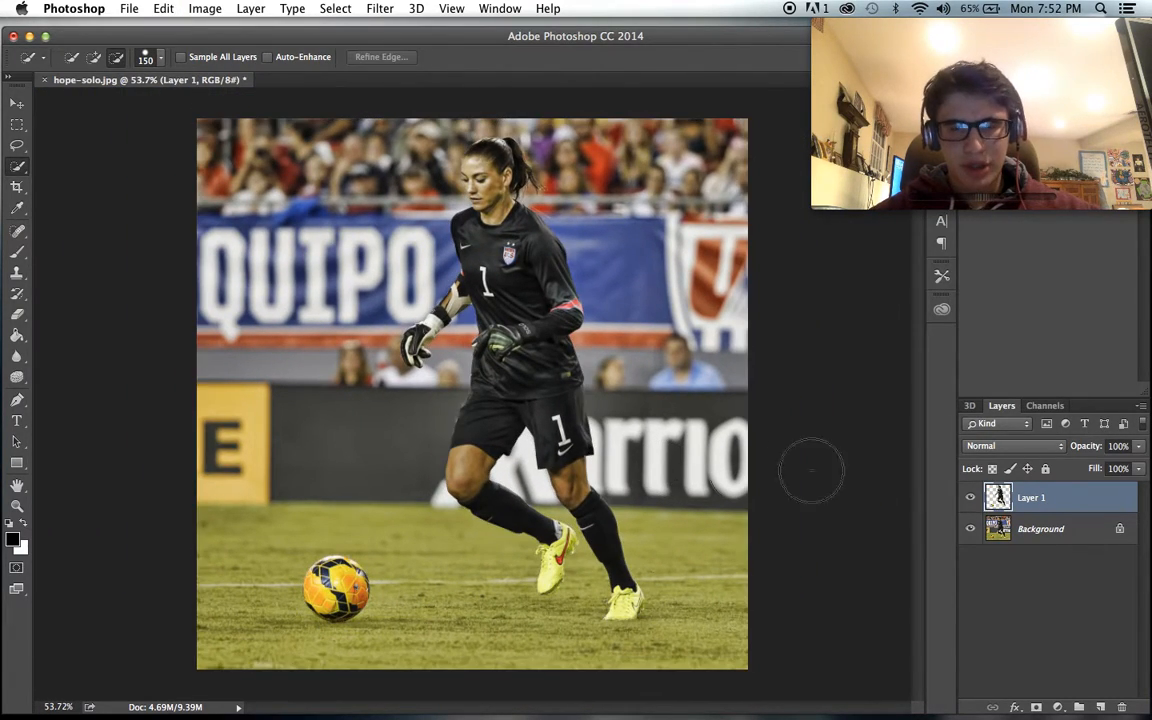
- Hide the Background layer to check the goalkeeper and ball cutout against transparency
click(969, 530)
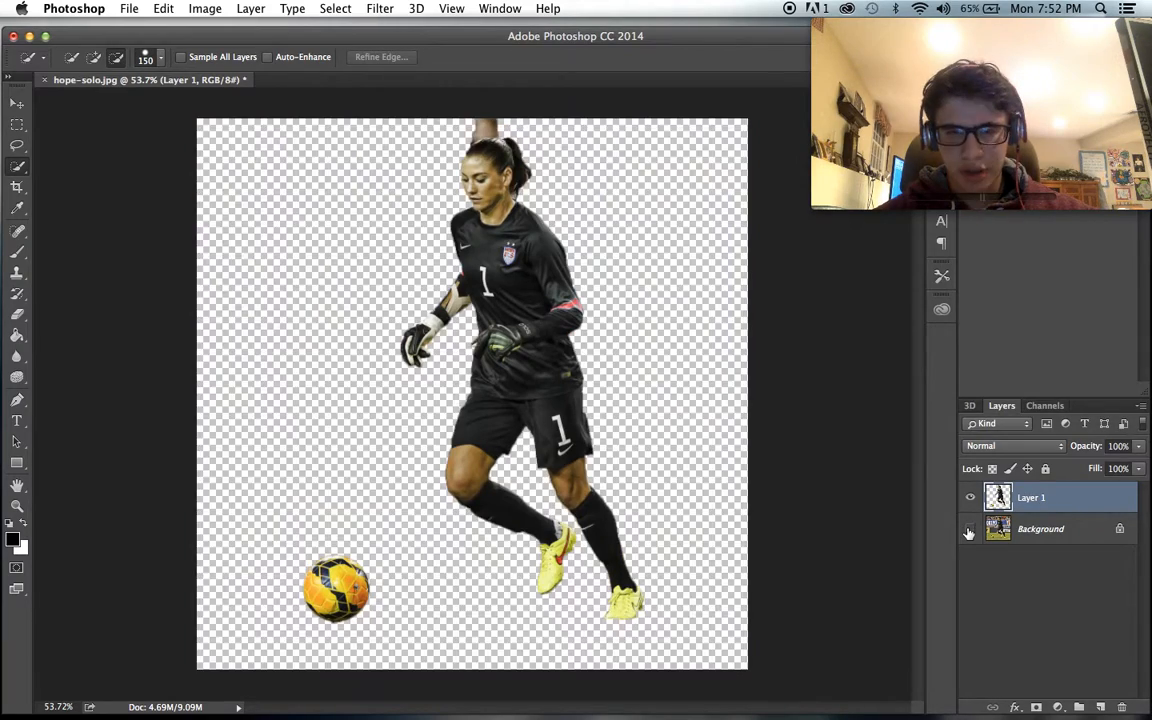
click(969, 530)
click(969, 530)
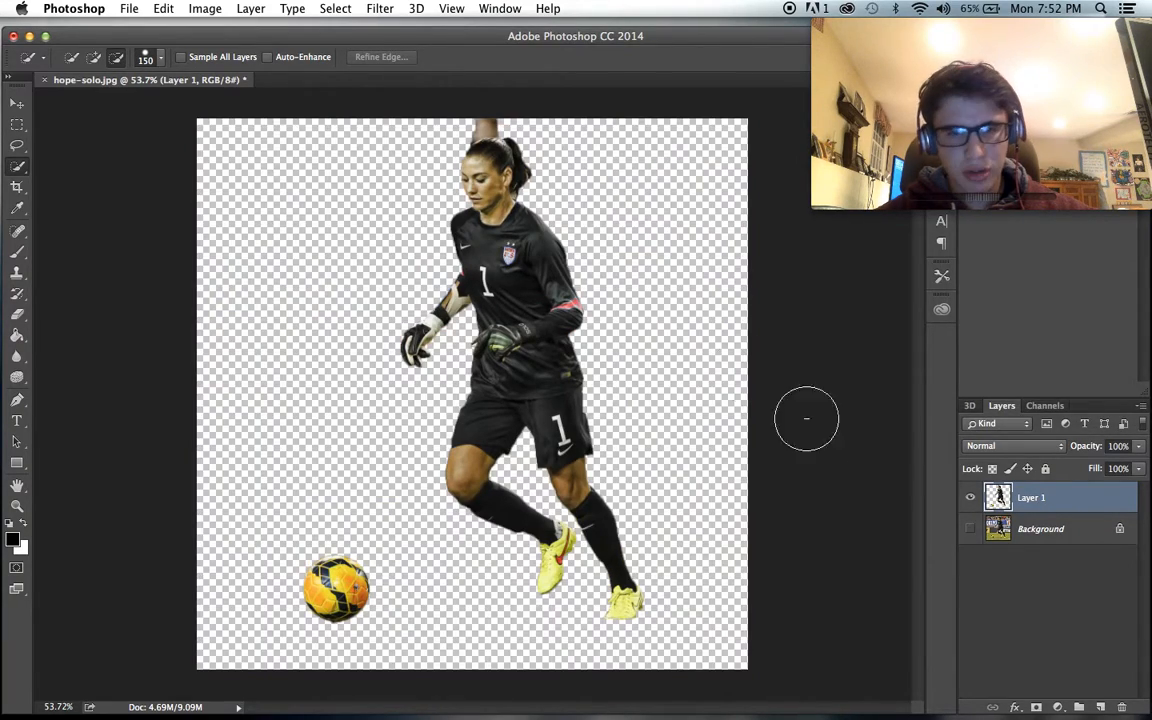
- Erase the leftover background strip above the goalkeeper's head with the Eraser, reducing its brush to size 30 and 9
scroll(745, 370, up, 2)
scroll(745, 370, up, 4)
scroll(193, 235, up, 3)
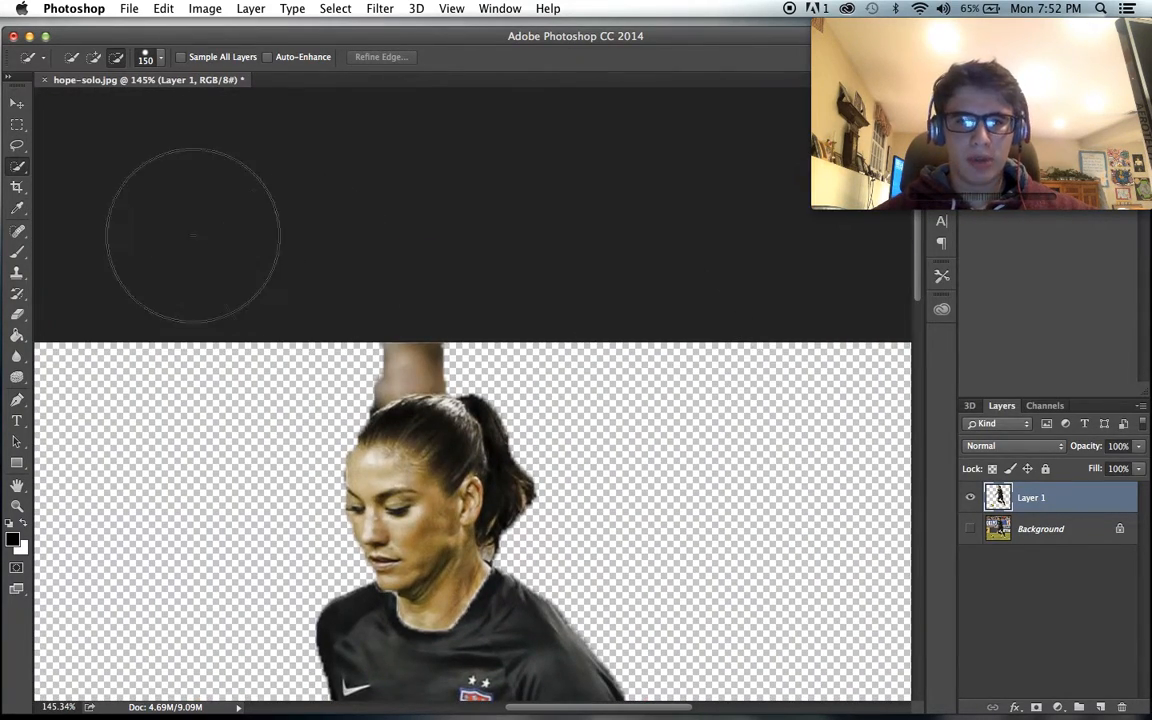
click(18, 316)
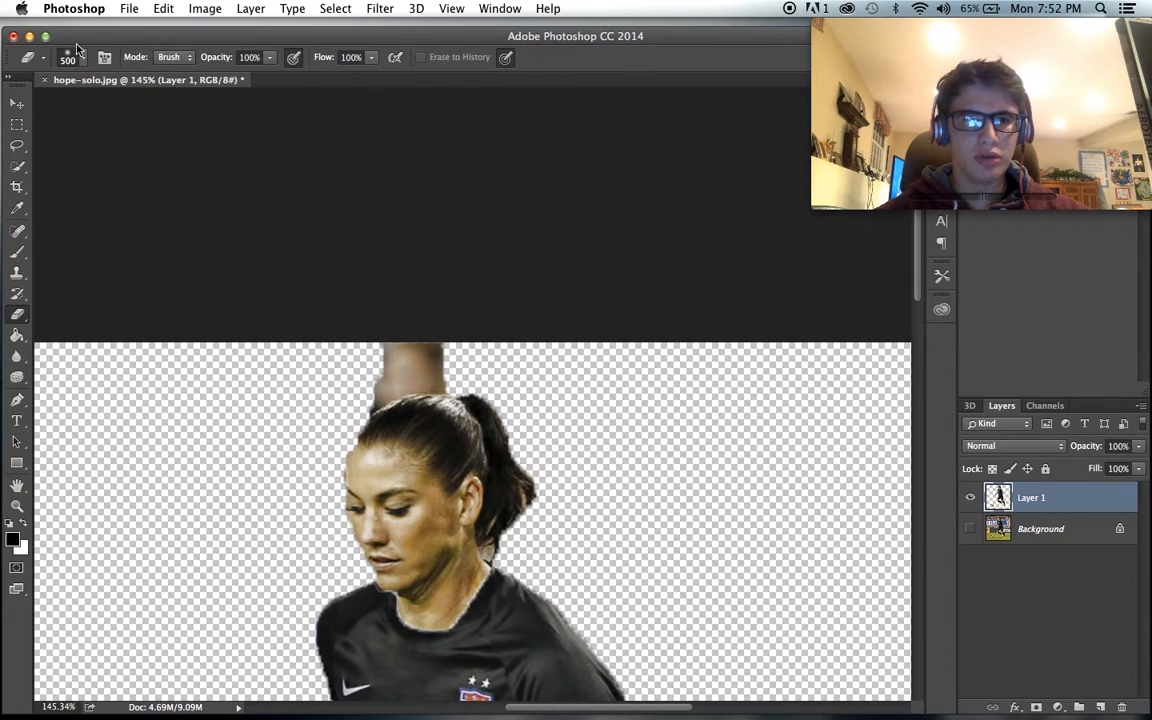
key(bracketleft)
key(bracketleft)
key(bracketleft)
key(bracketleft)
key(bracketleft)
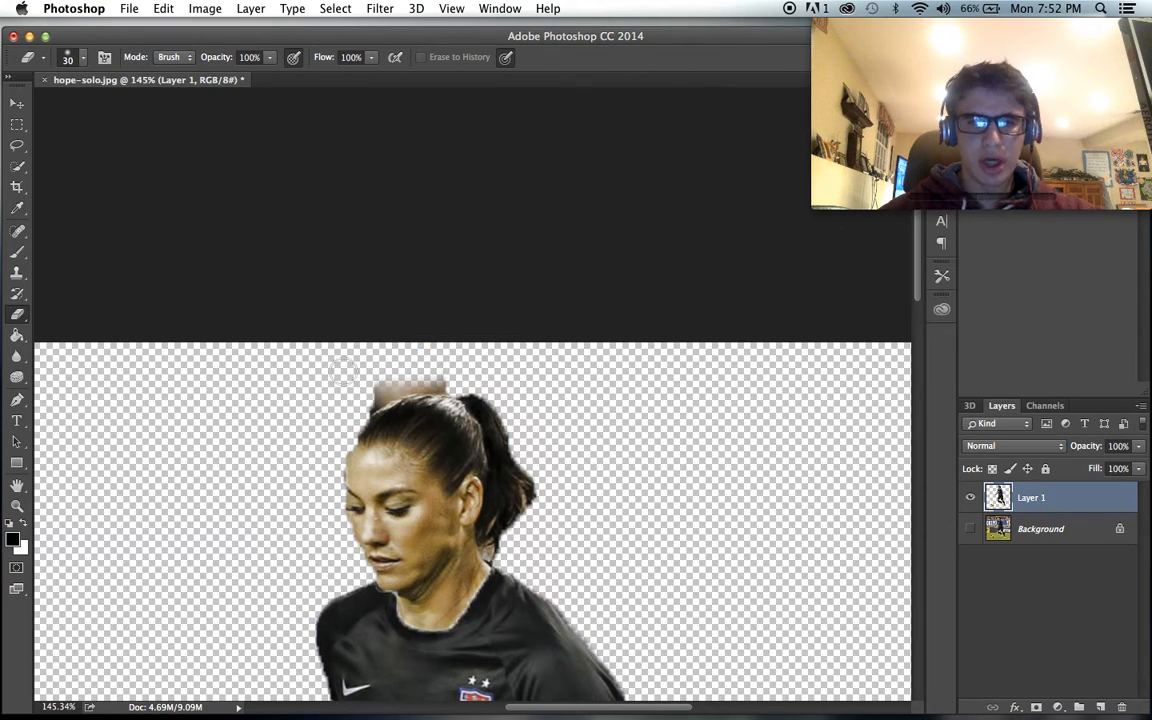
key(bracketleft)
key(bracketleft)
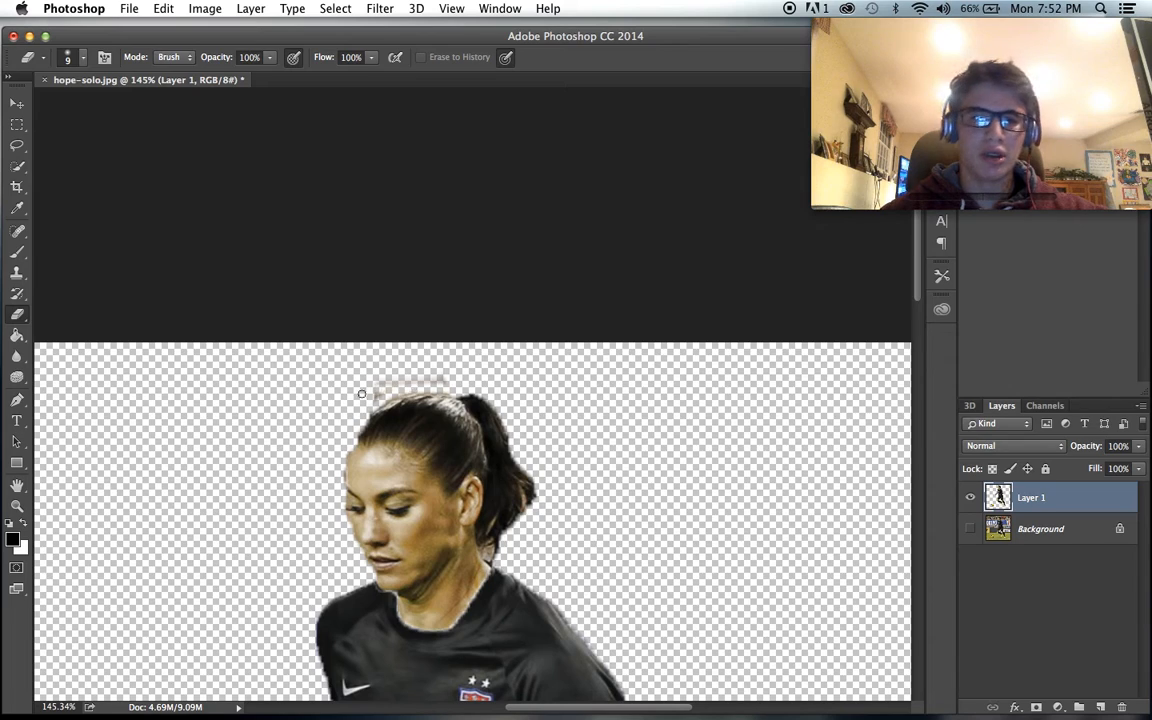
click(86, 57)
click(221, 37)
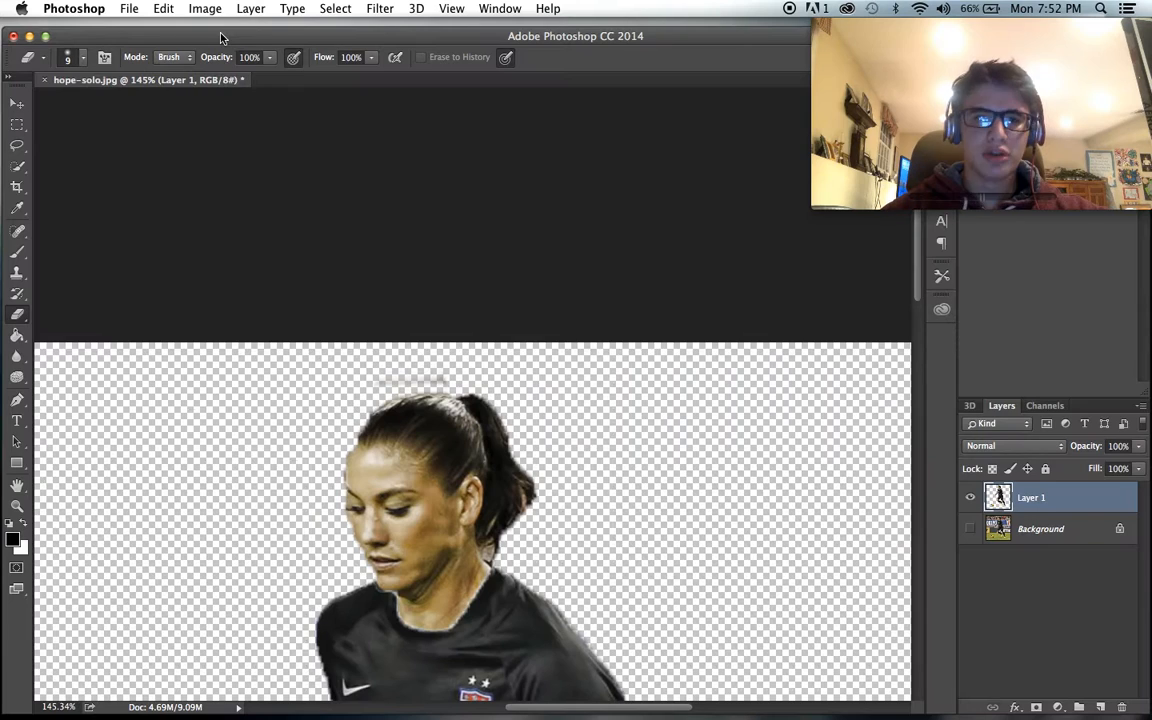
- Undo the erasing and the background deletion on Layer 1 to bring back the selection
scroll(468, 287, up, 5)
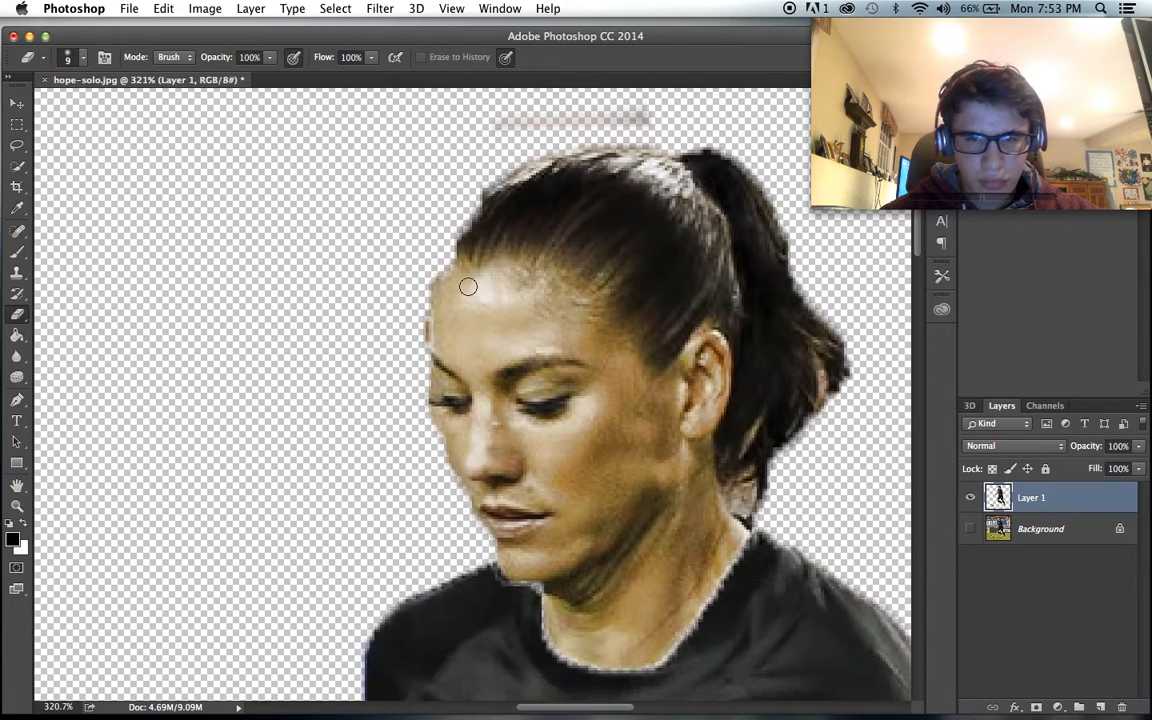
scroll(468, 287, down, 3)
scroll(468, 287, right, 2)
key(super+z)
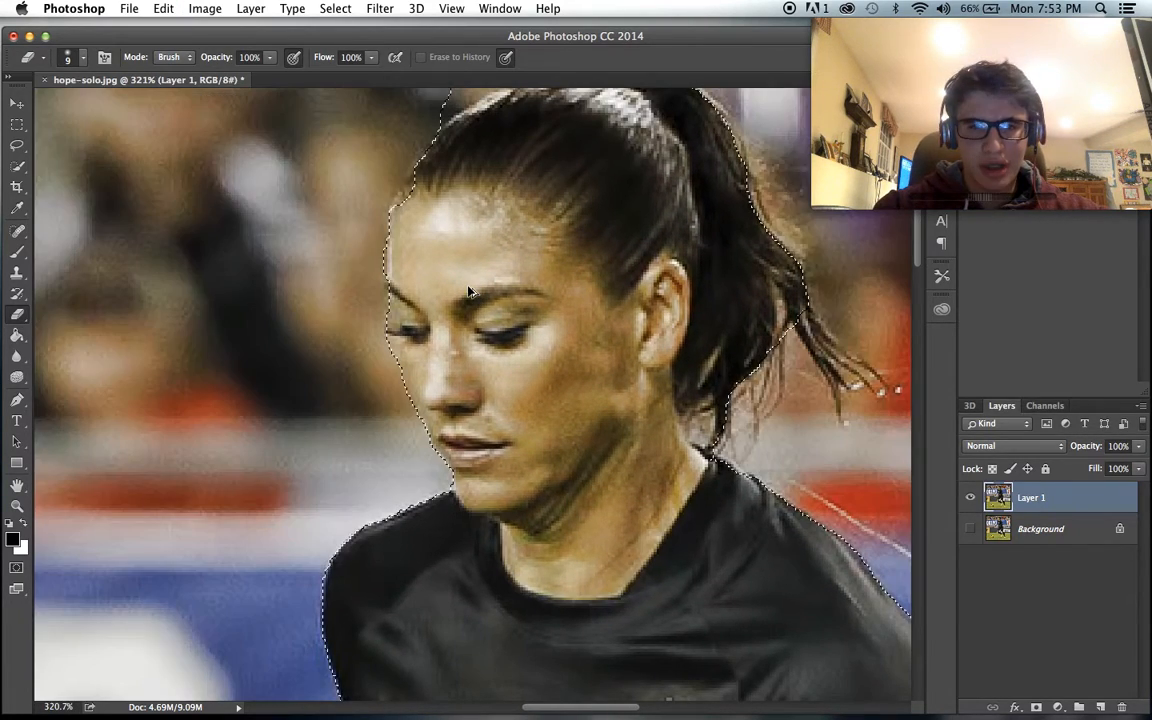
- Subtract the outer edge of the forehead and face from the selection using Quick Selection with a size 60 brush
click(19, 166)
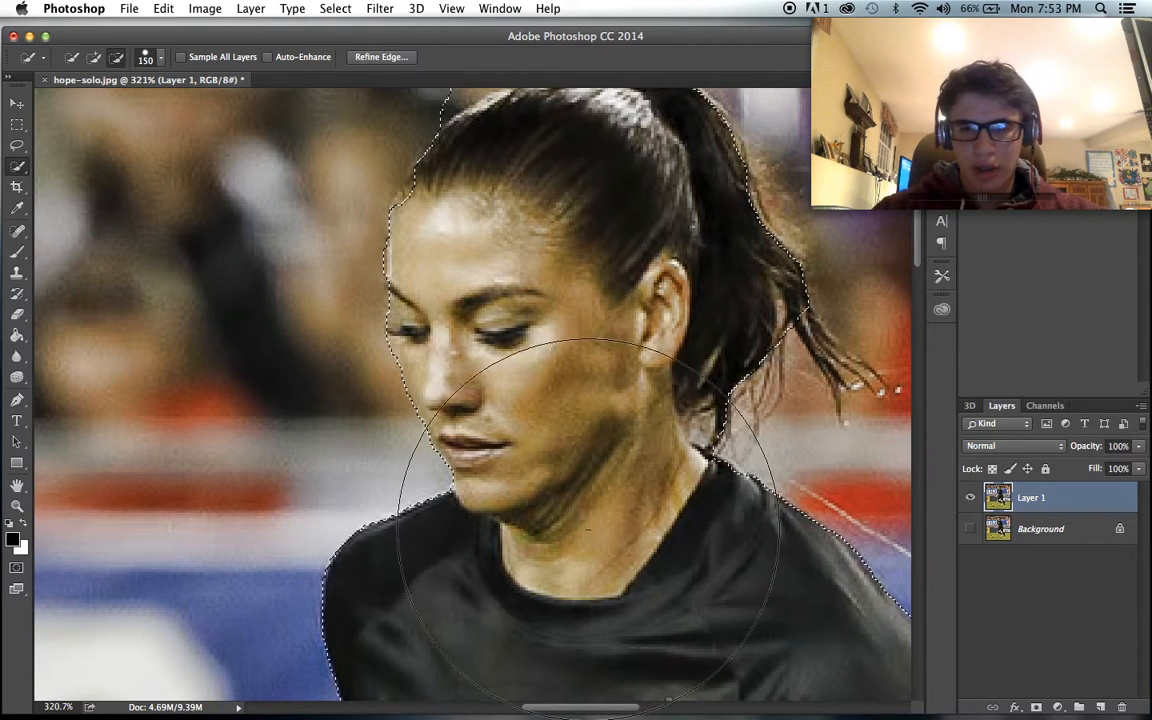
key(bracketleft)
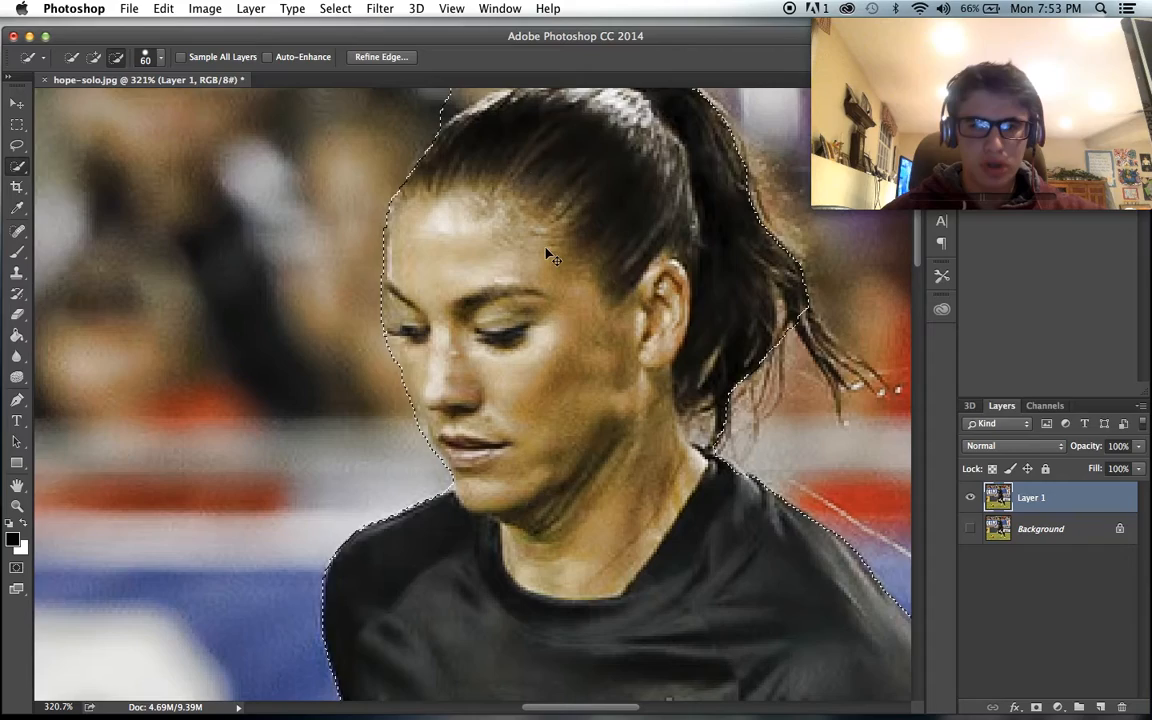
- Cut the selected stadium background from Layer 1 to inspect the goalkeeper's edges, and undo the cut
key(super+x)
scroll(487, 470, down, 10)
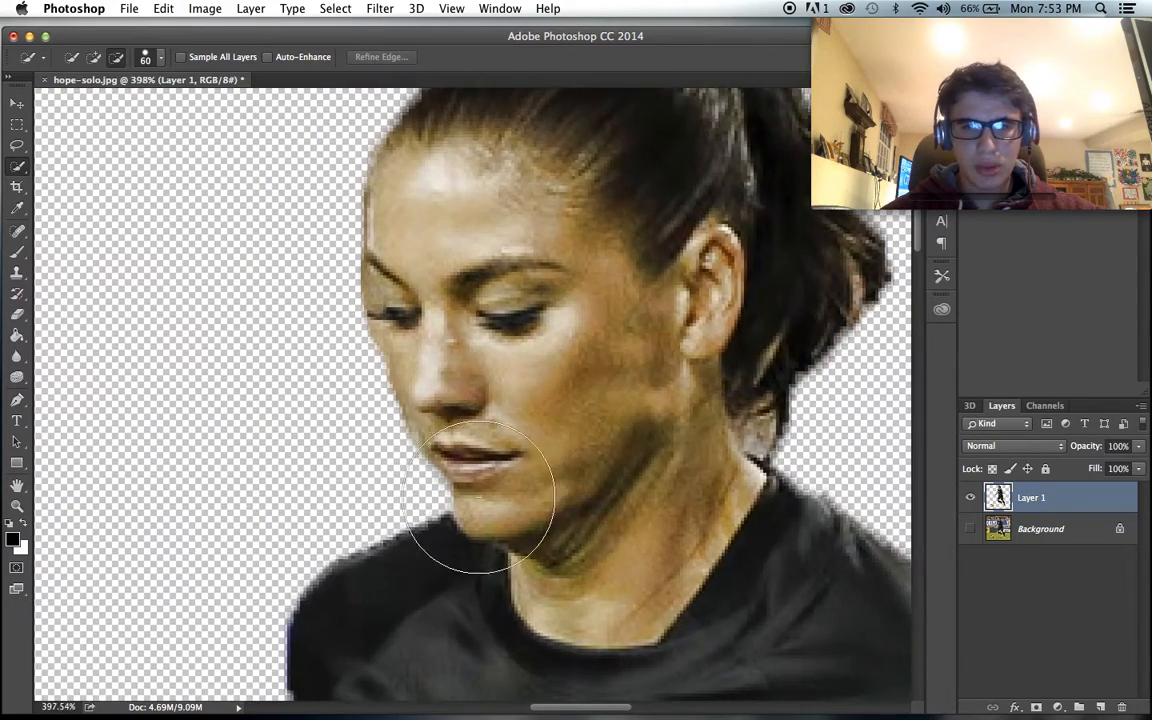
scroll(478, 497, up, 5)
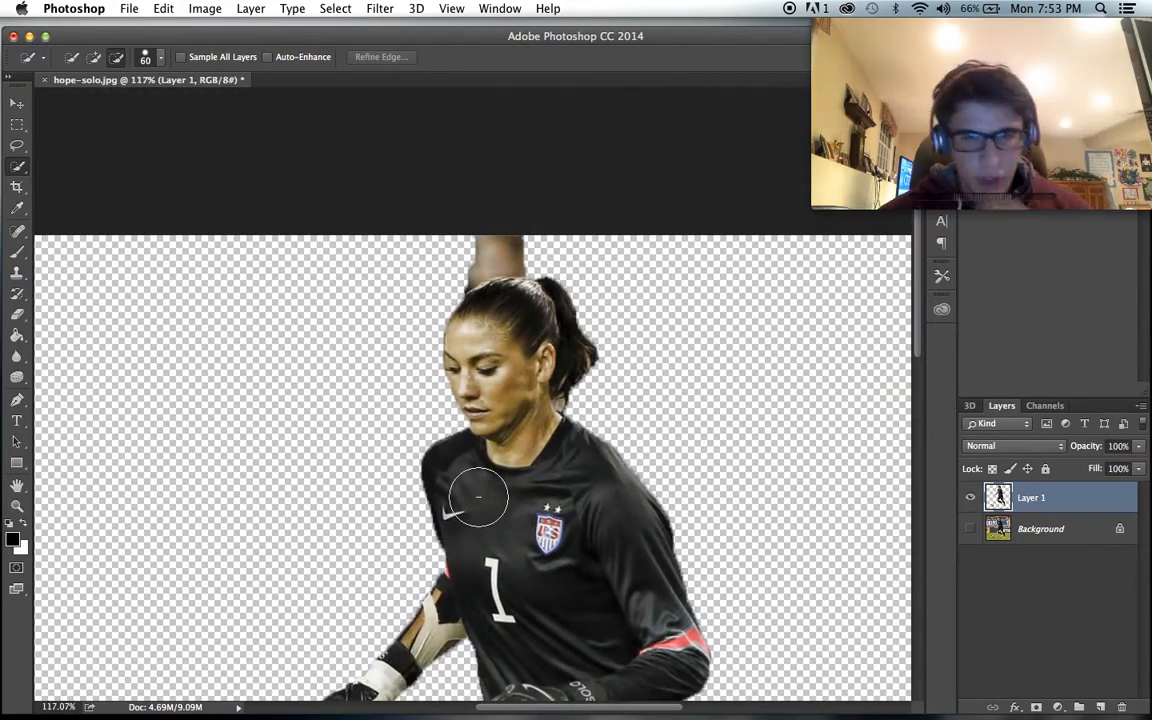
scroll(508, 457, up, 6)
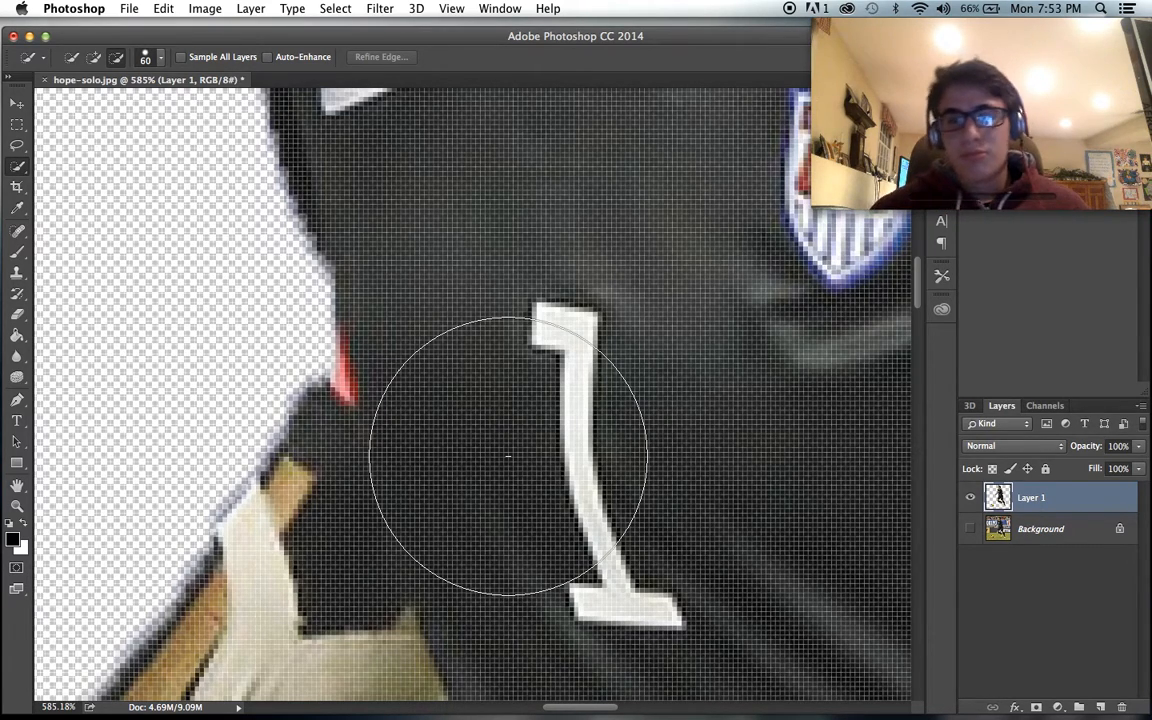
scroll(508, 457, down, 10)
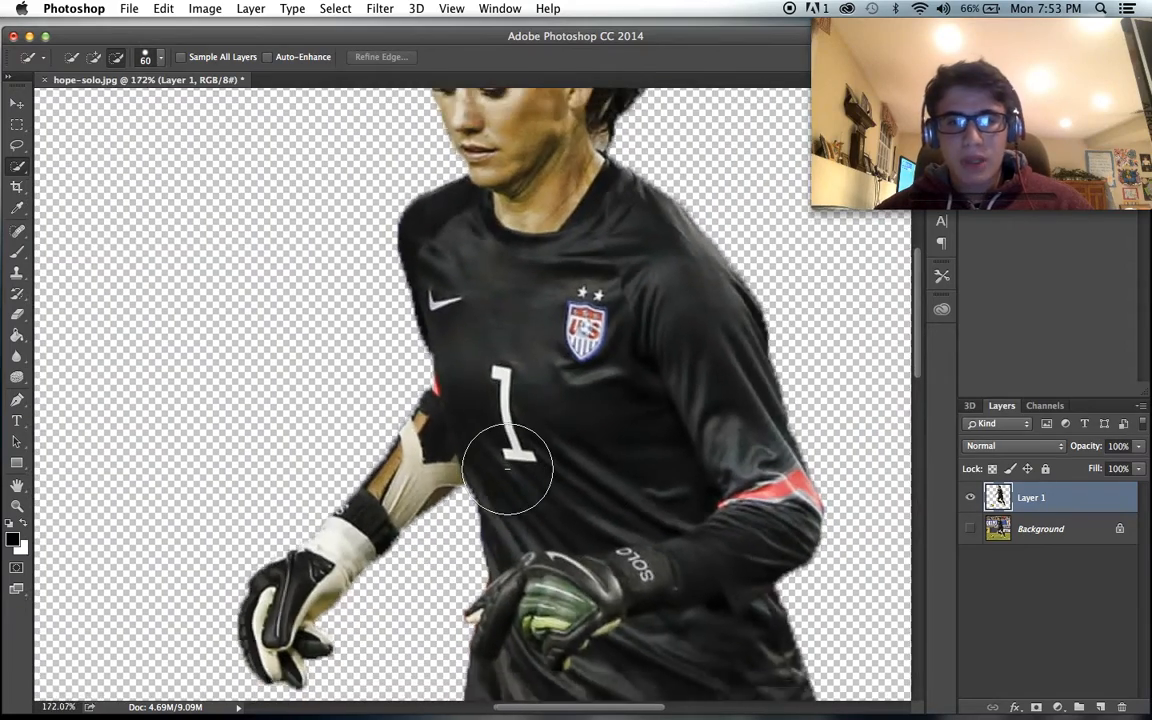
scroll(508, 468, up, 3)
key(super+z)
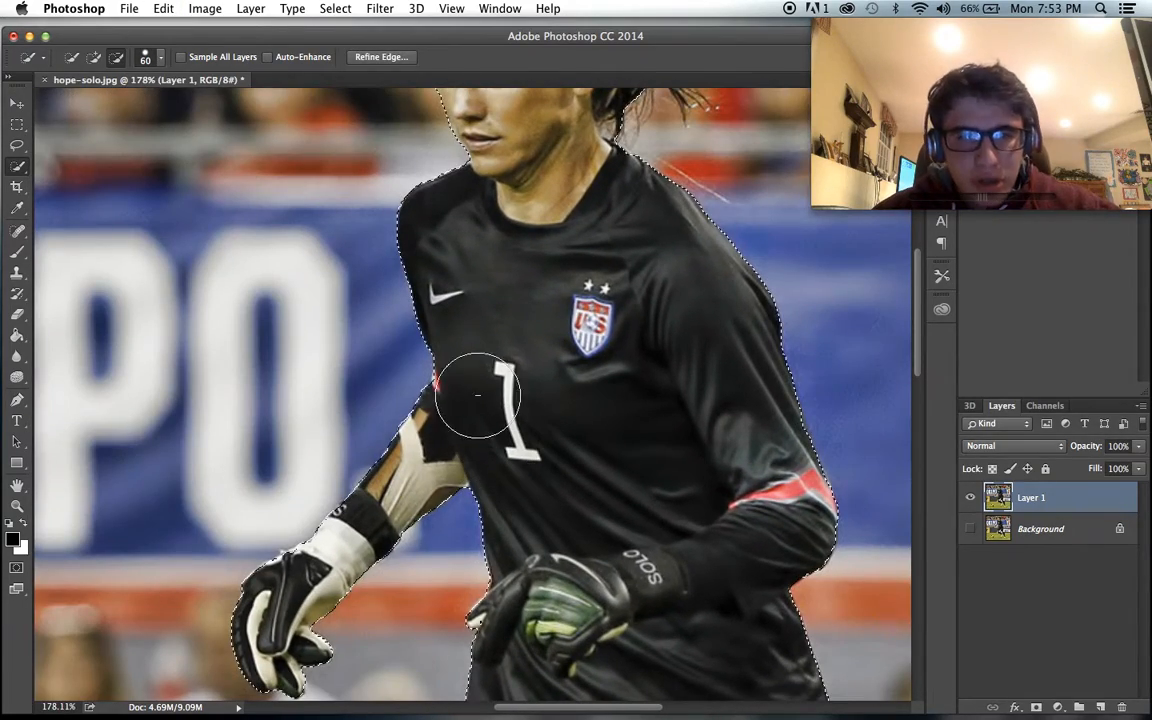
- Reapply the cut of the stadium background on Layer 1 and check the goalkeeper's outline
scroll(472, 376, down, 3)
key(super+z)
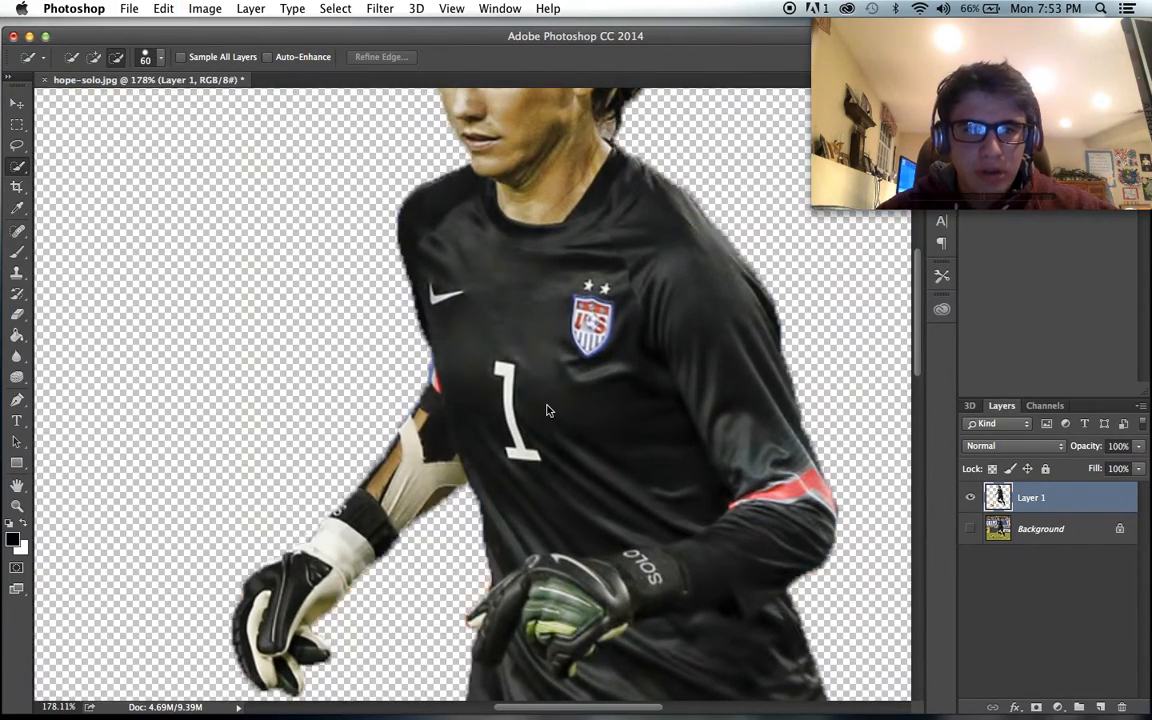
scroll(546, 400, down, 2)
scroll(546, 397, up, 5)
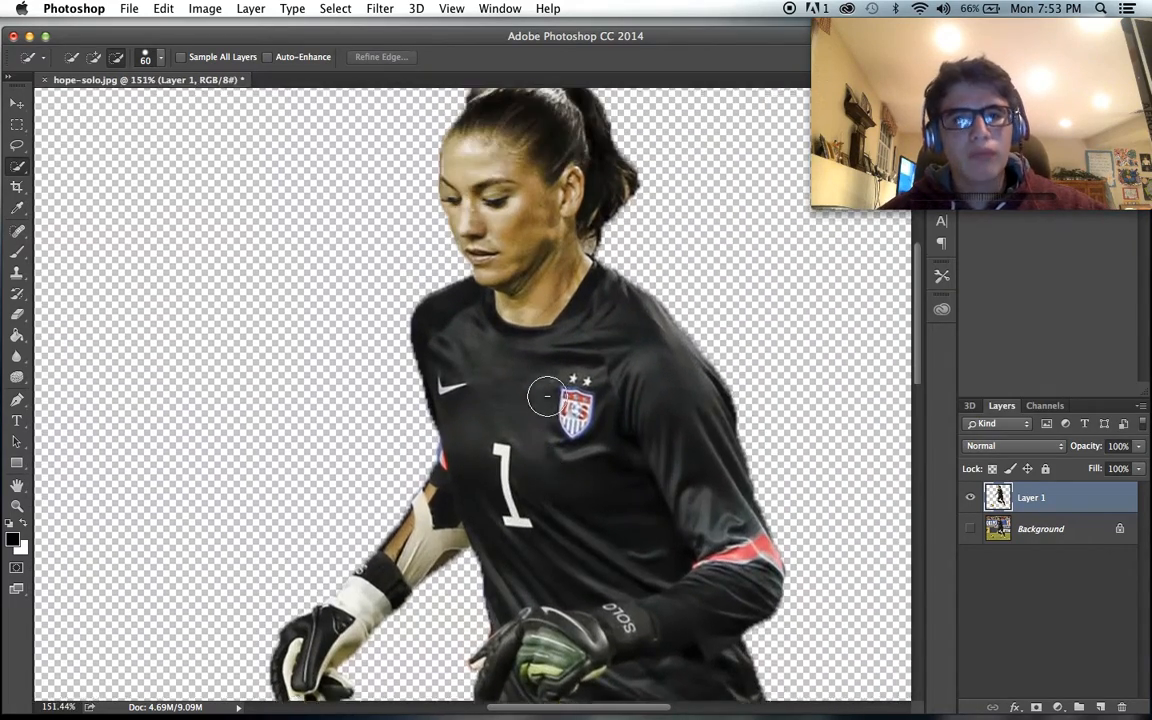
- Erase the leftover background strip above the goalkeeper's head on Layer 1 using the Eraser with a size 9 brush
scroll(547, 397, down, 3)
scroll(547, 397, up, 4)
scroll(547, 396, up, 5)
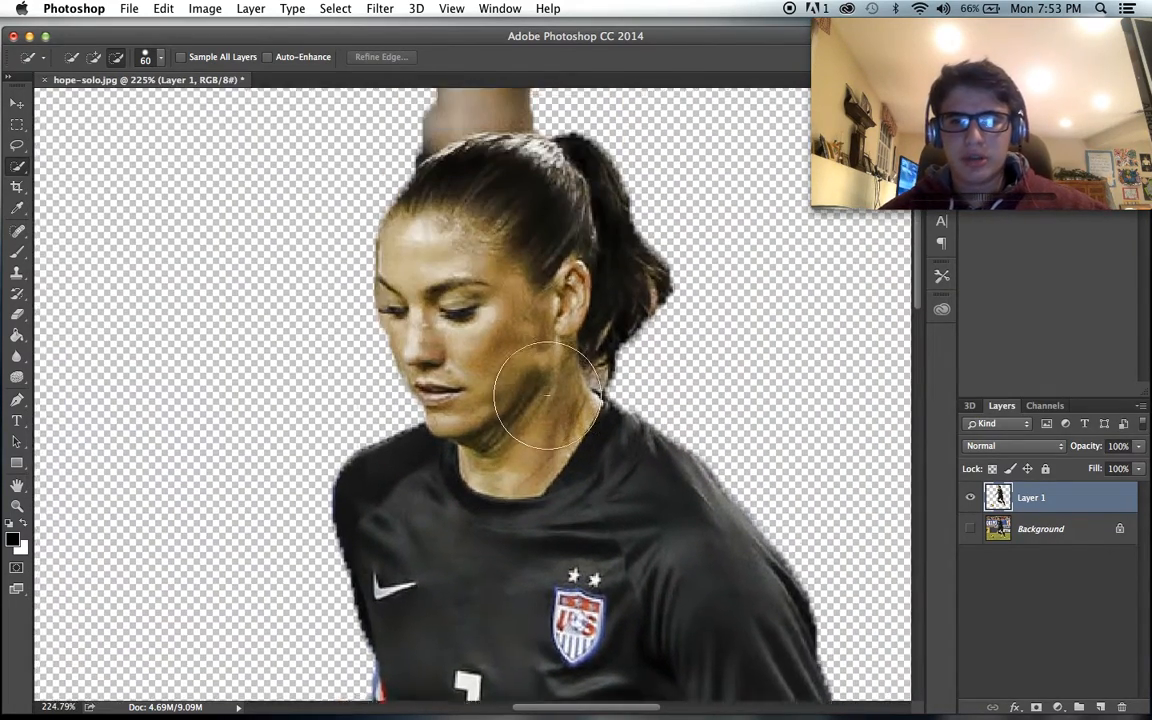
click(14, 315)
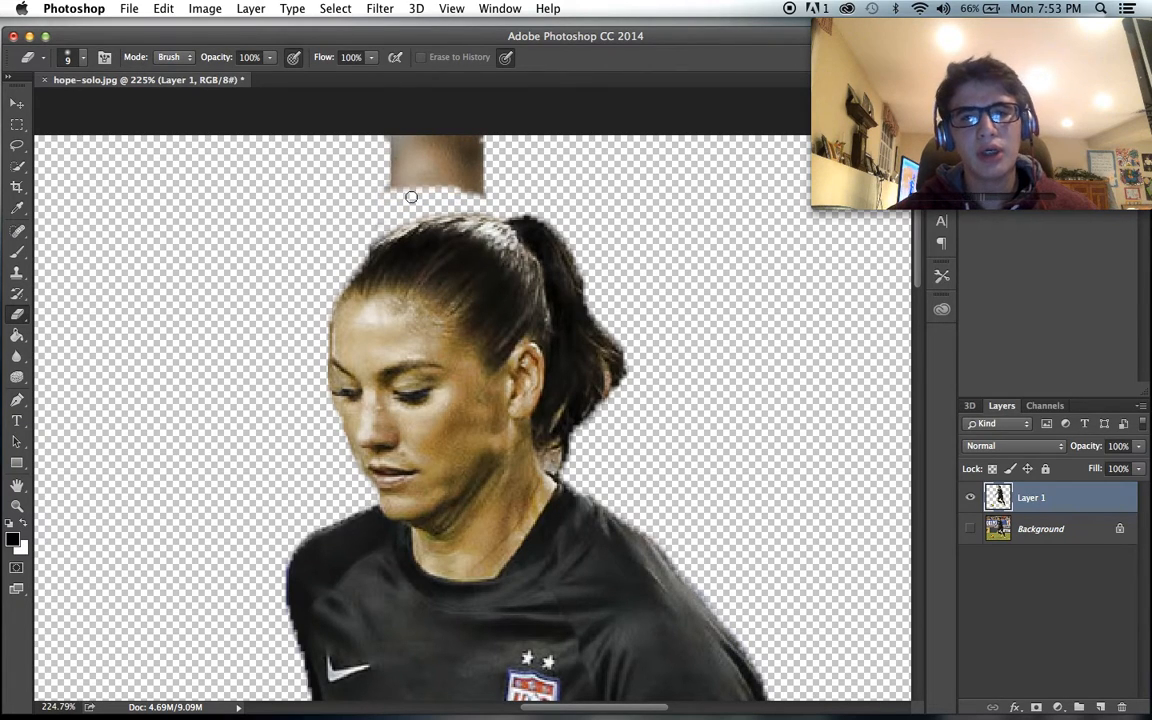
drag(479, 187, 326, 176)
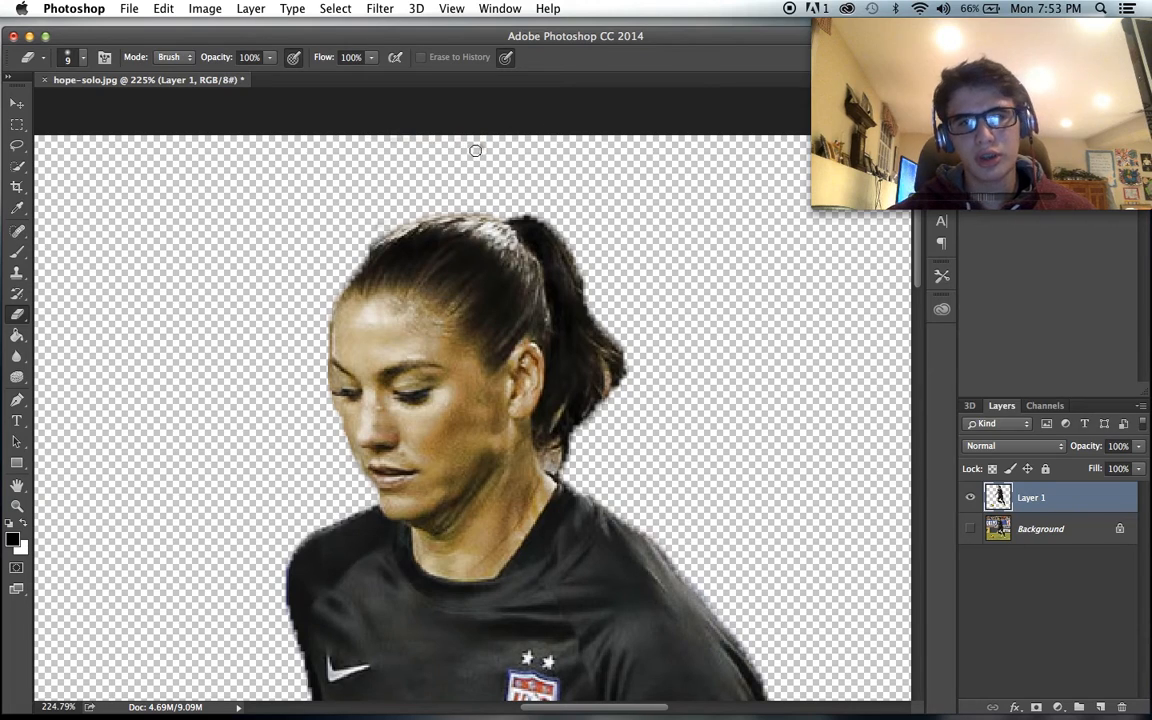
- Show the Background layer again and add a new empty layer directly above it
scroll(570, 437, down, 1)
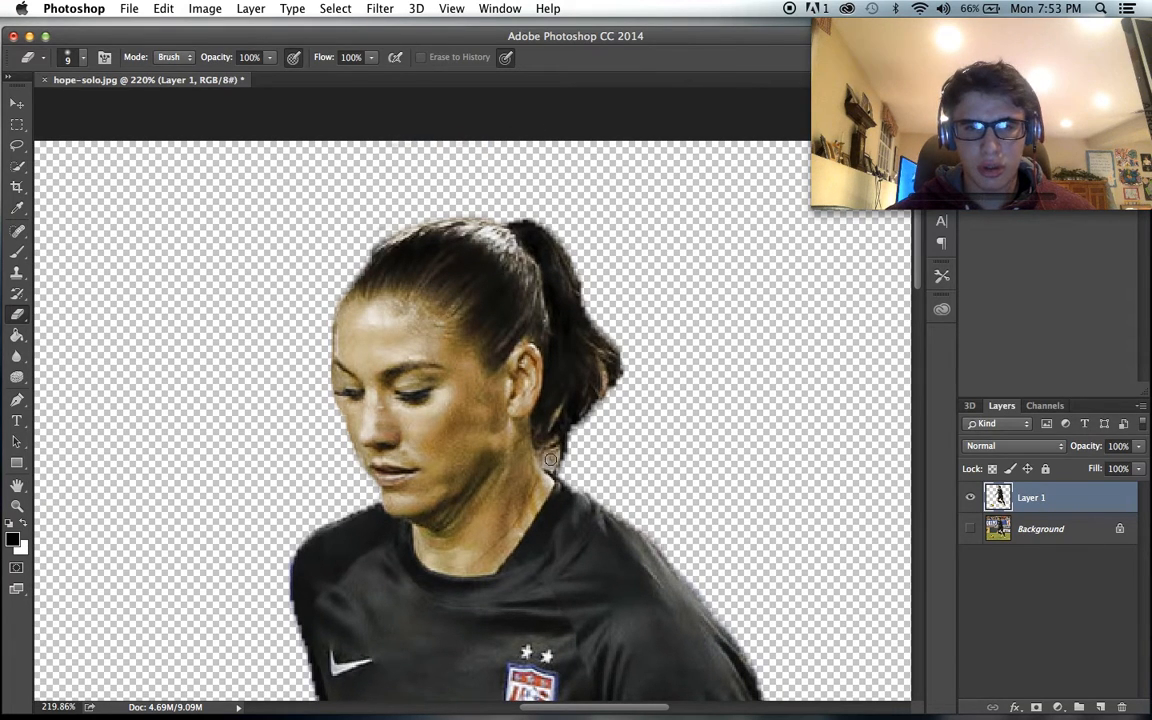
scroll(668, 404, down, 10)
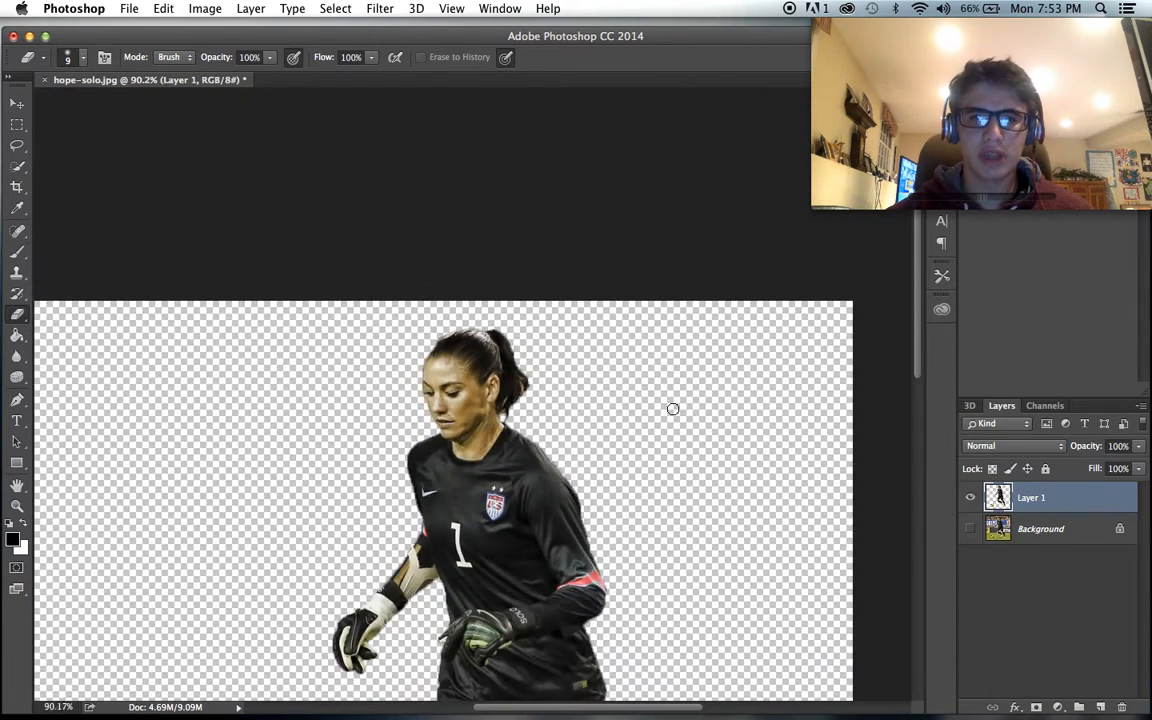
scroll(650, 494, down, 1)
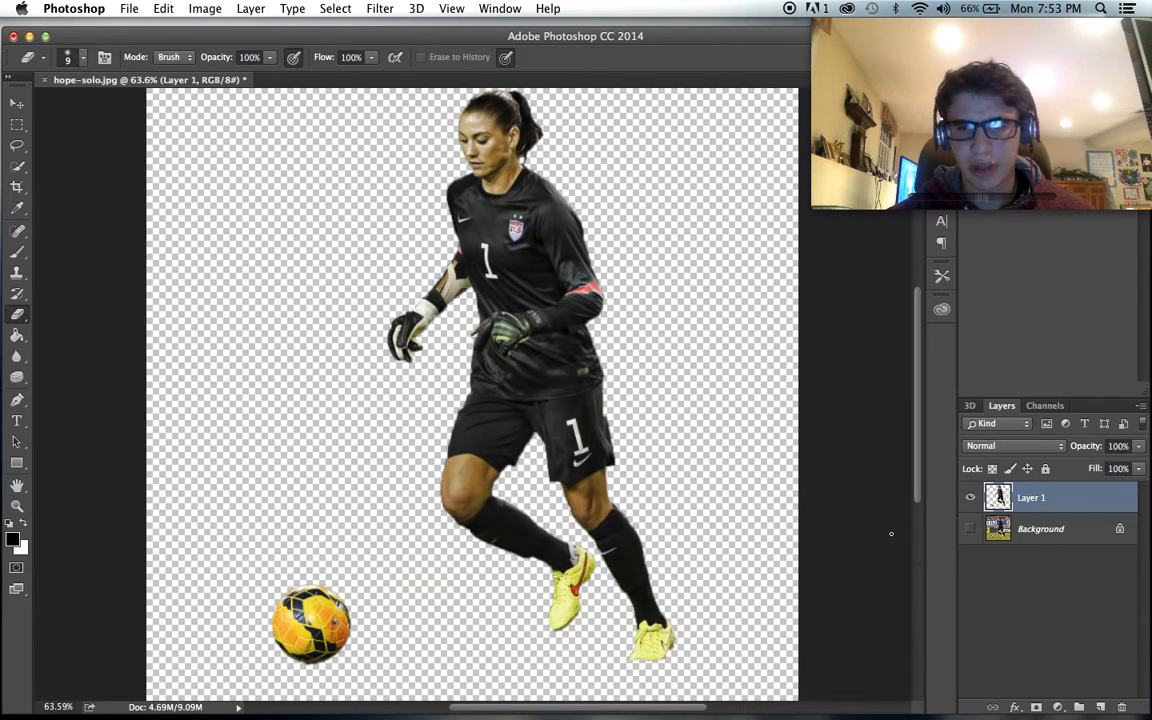
click(970, 528)
click(1000, 529)
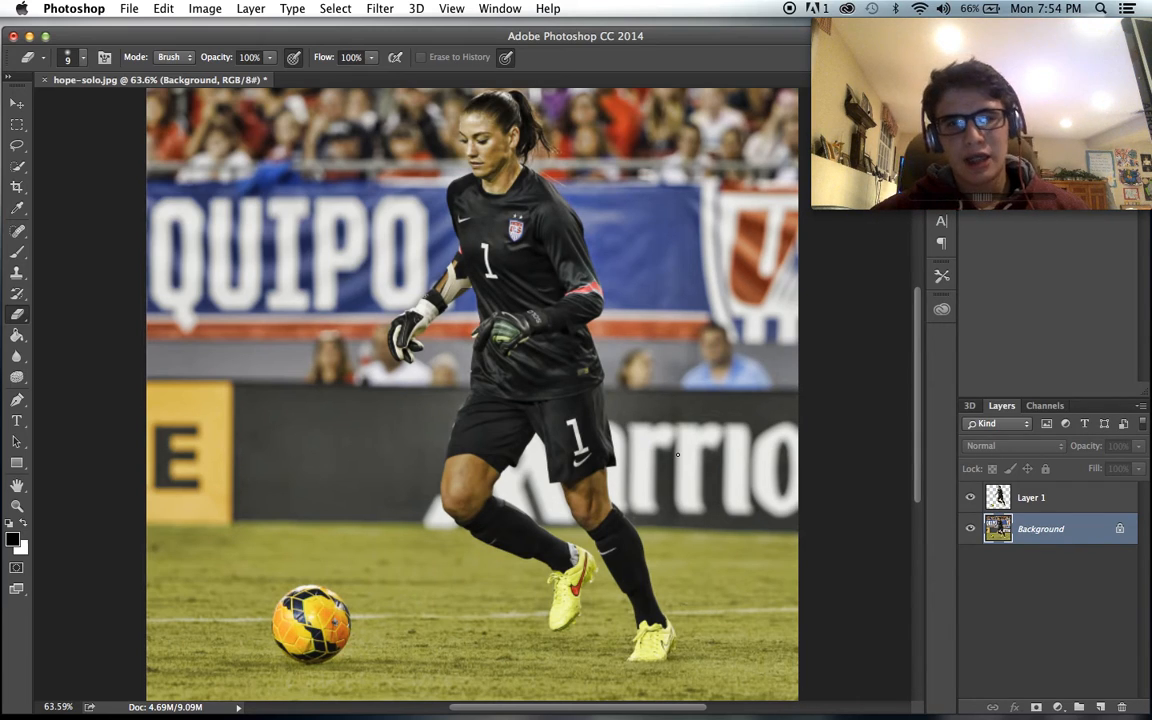
click(1101, 707)
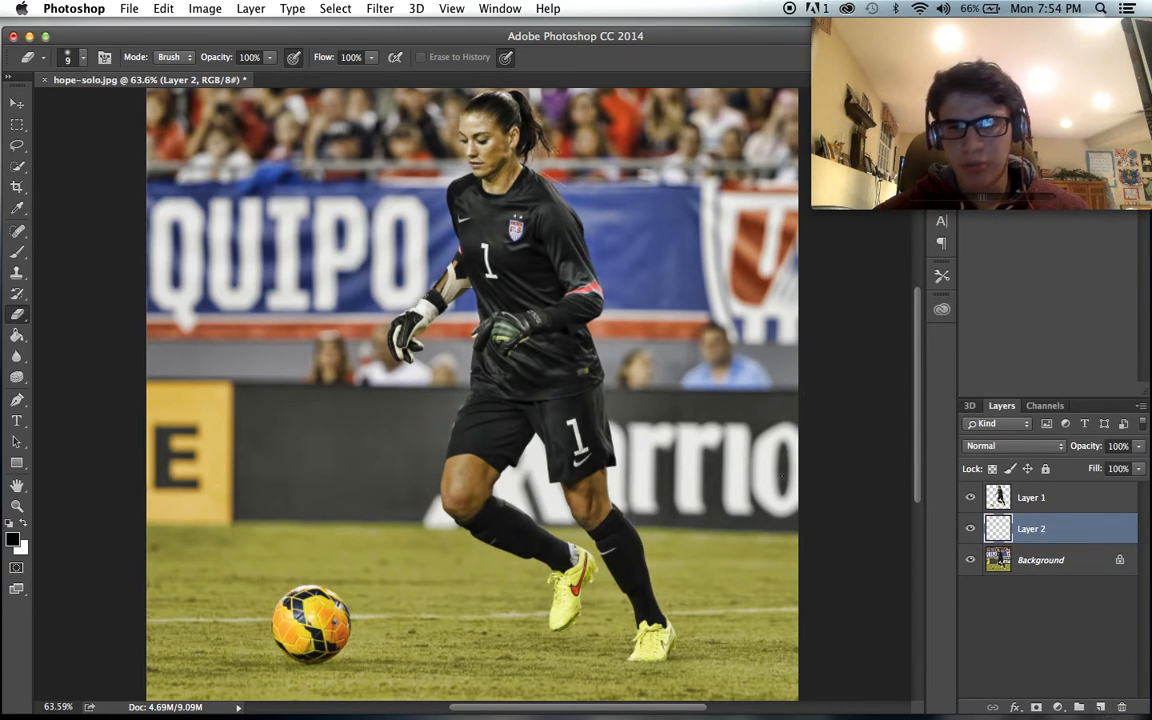
- Switch to the Brush tool and set its foreground colour to a golden orange
click(17, 251)
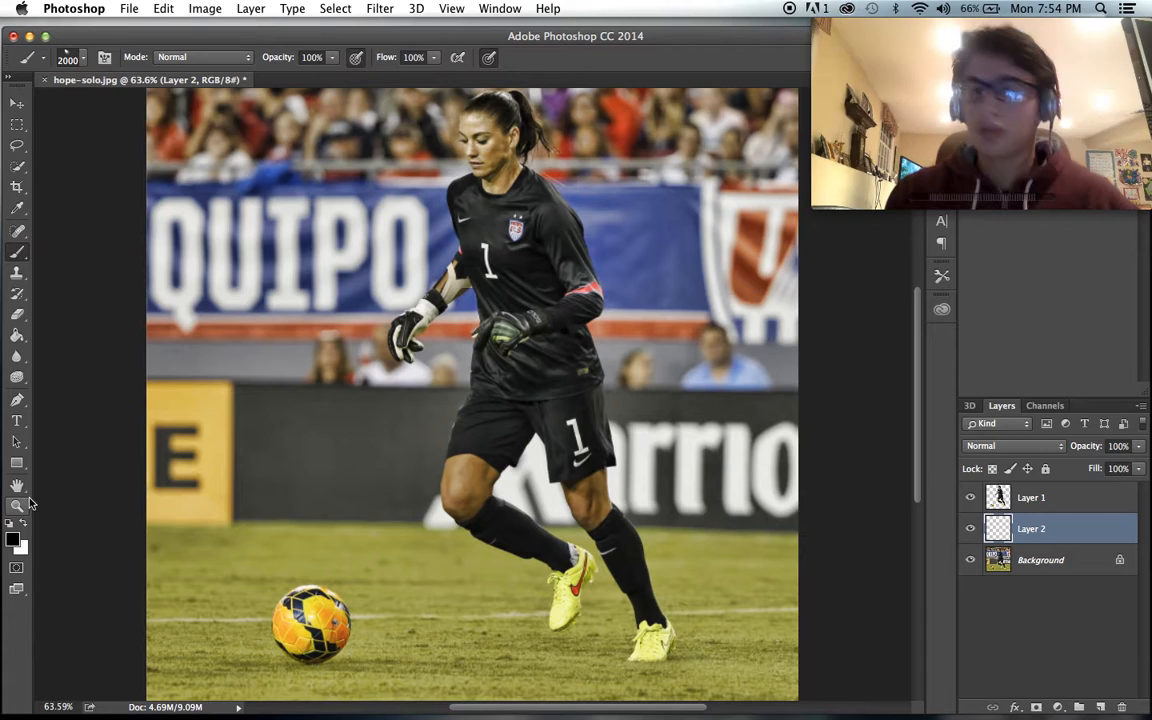
click(12, 539)
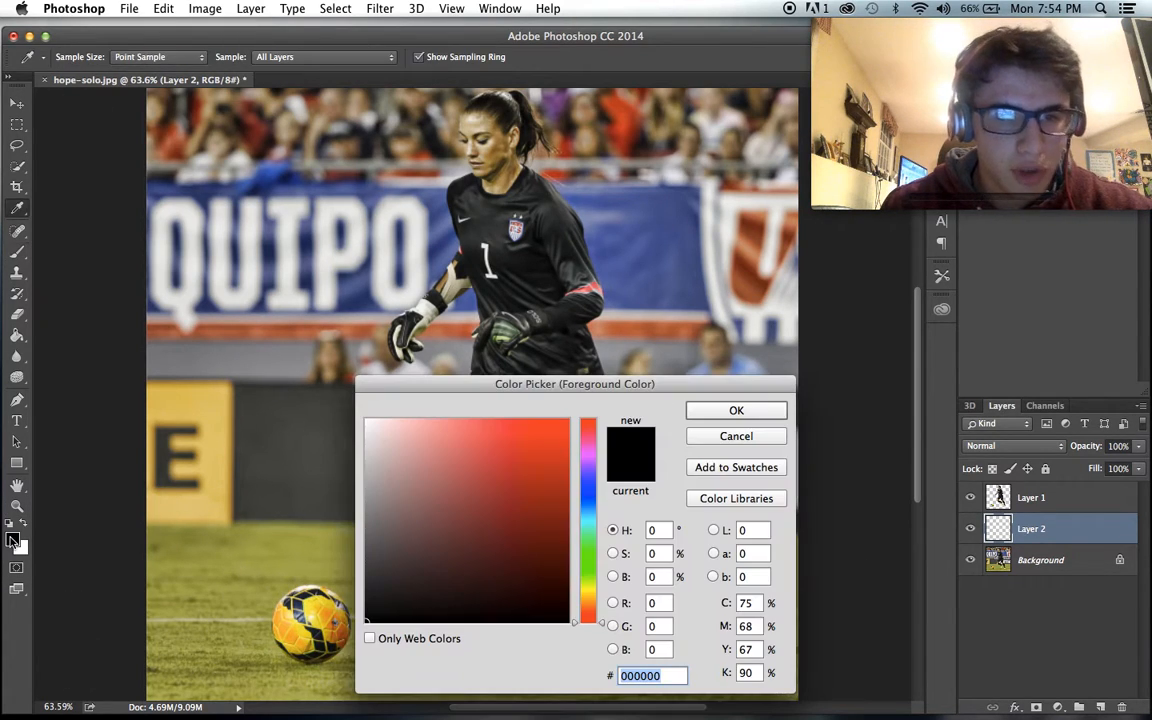
drag(589, 595, 589, 602)
drag(484, 511, 508, 465)
click(712, 411)
key(b)
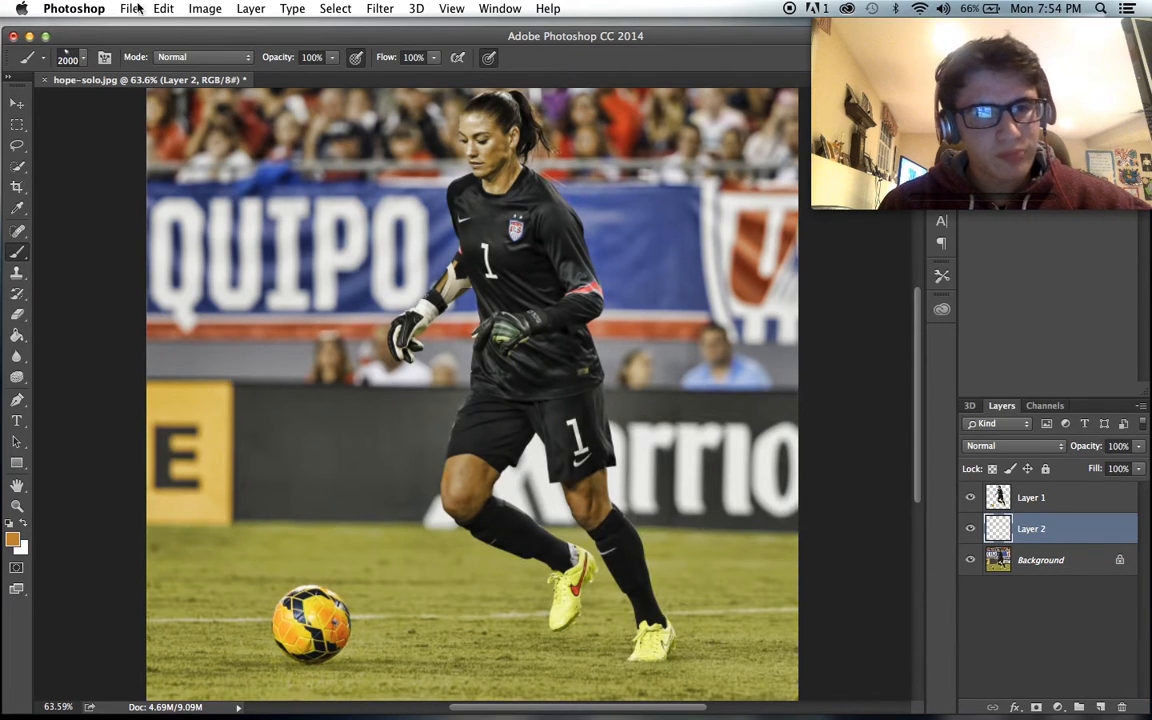
- Choose the irregular textured brush preset labelled 1518 for the Brush tool
click(83, 58)
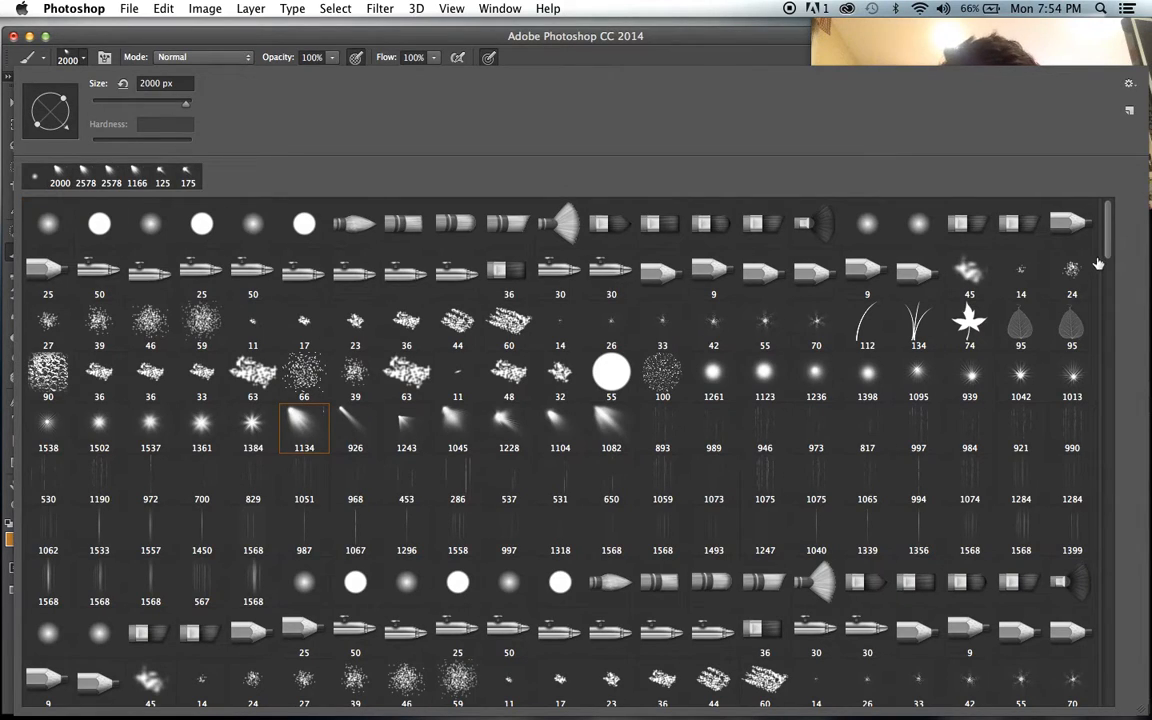
click(718, 51)
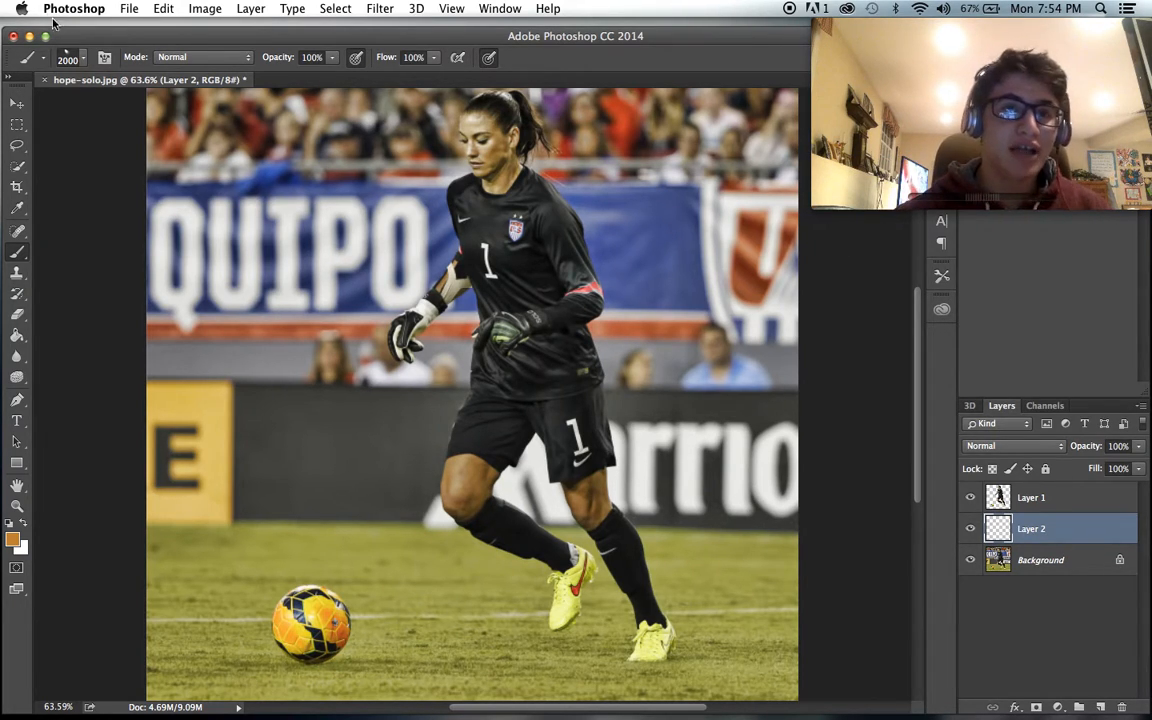
click(80, 58)
scroll(1114, 360, down, 3)
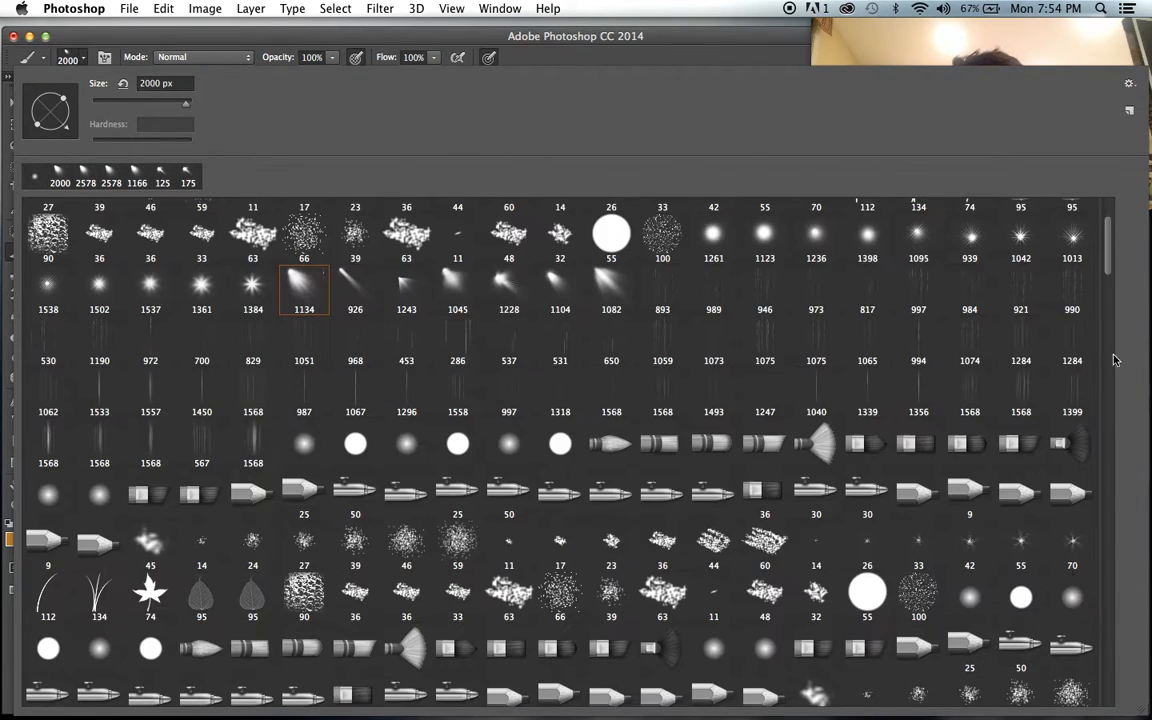
scroll(1100, 714, down, 15)
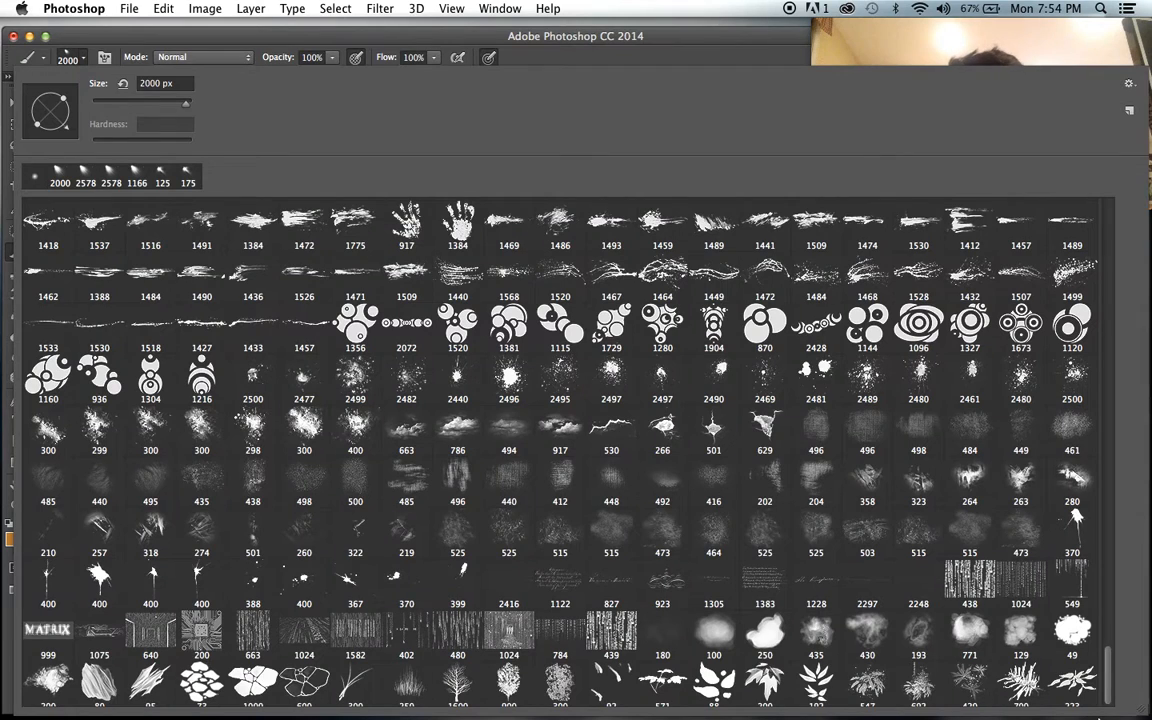
scroll(1104, 713, down, 10)
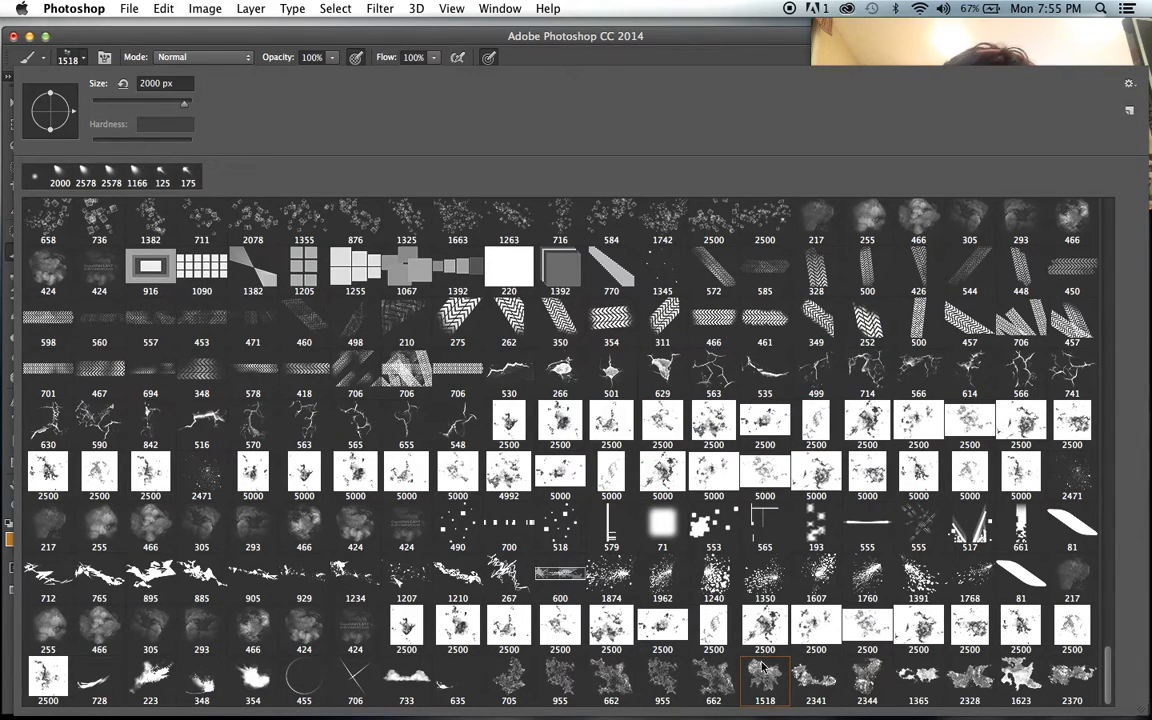
click(598, 54)
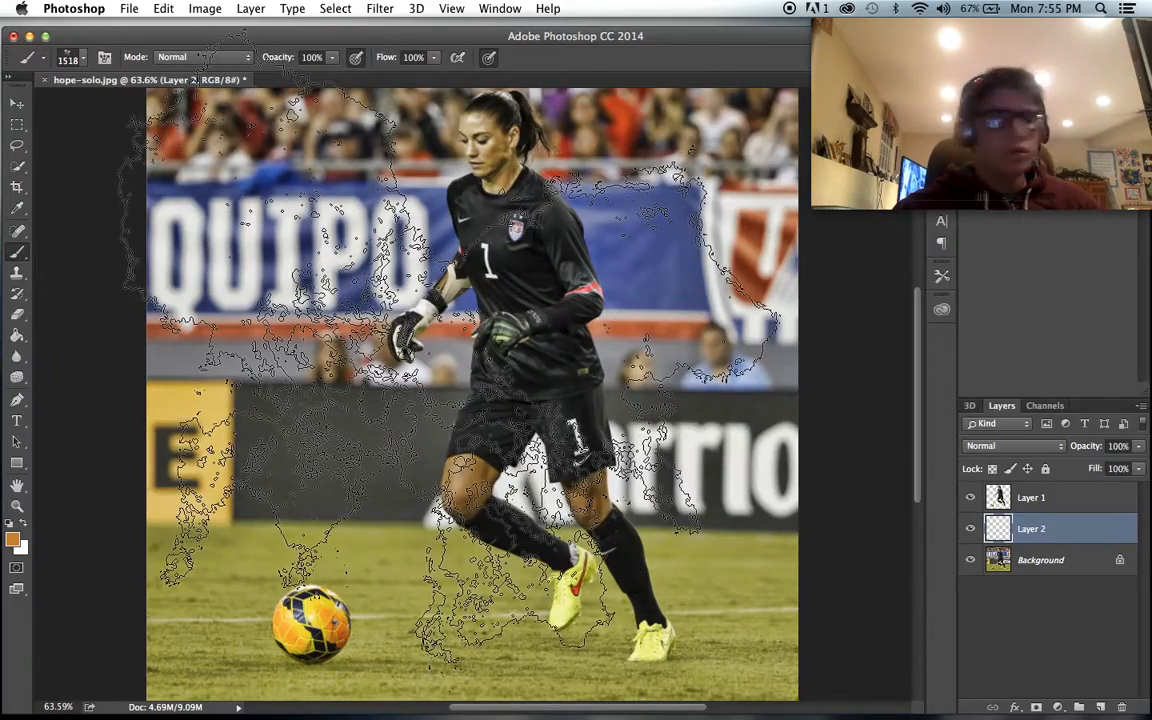
- Try one orange stamp of the textured brush on Layer 2 and undo it
click(450, 350)
key(super+z)
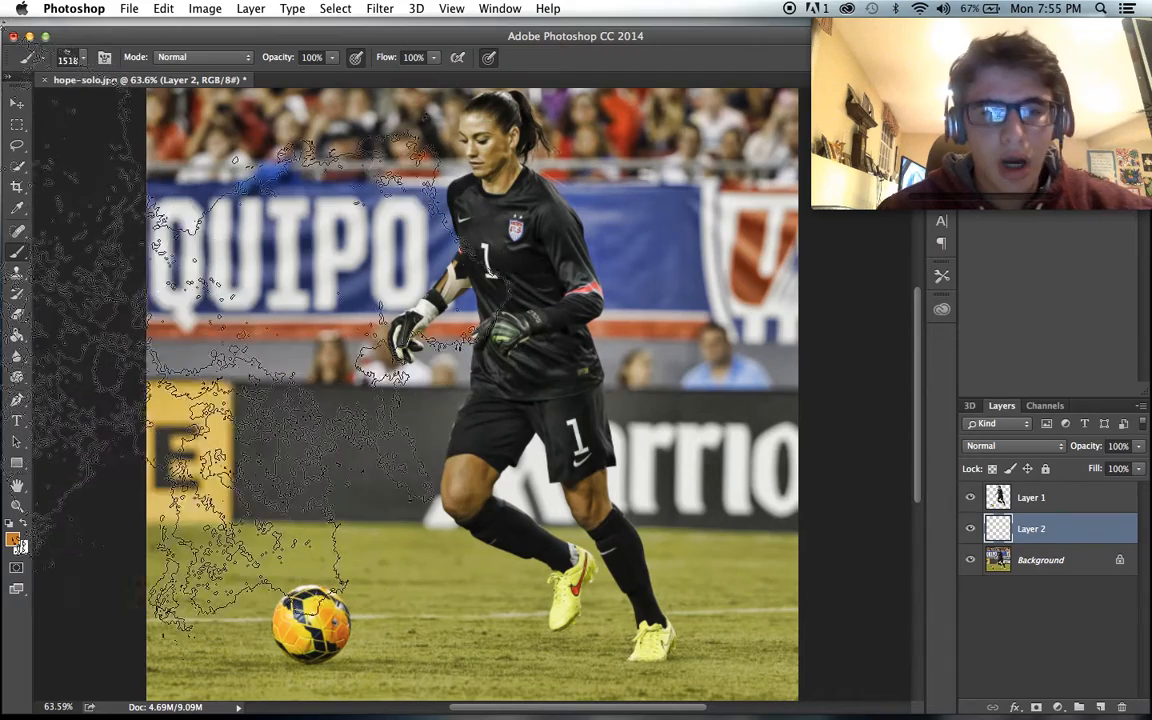
click(1059, 560)
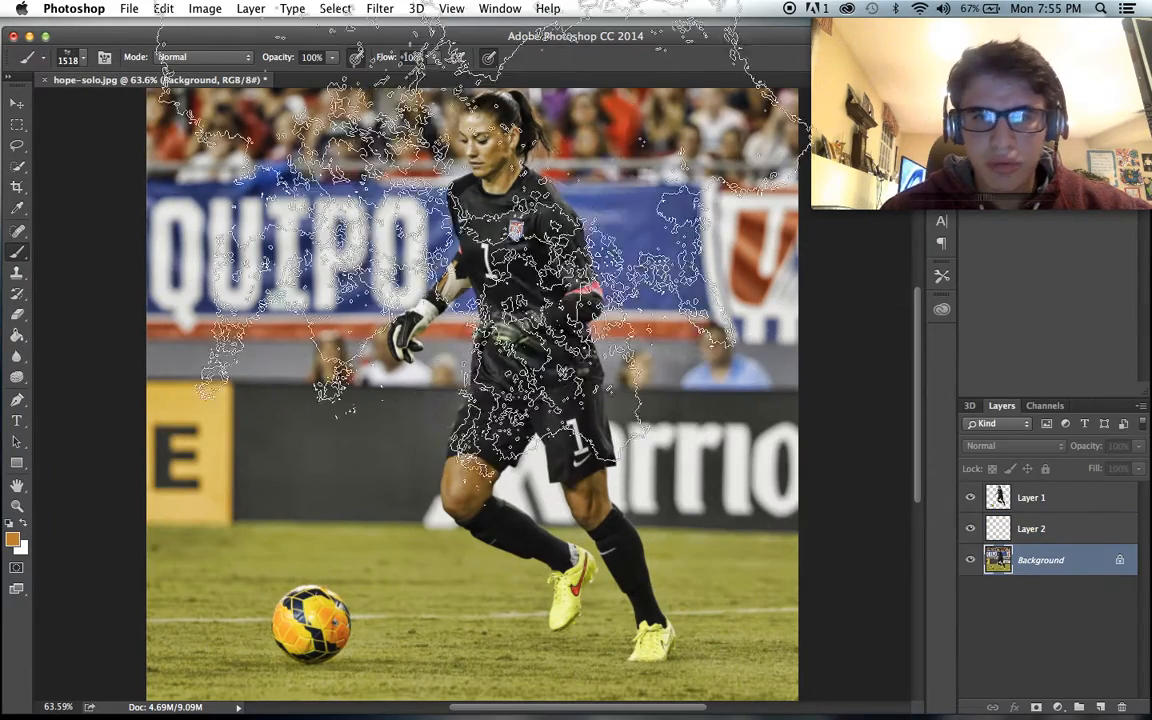
click(205, 8)
mouse_move(210, 53)
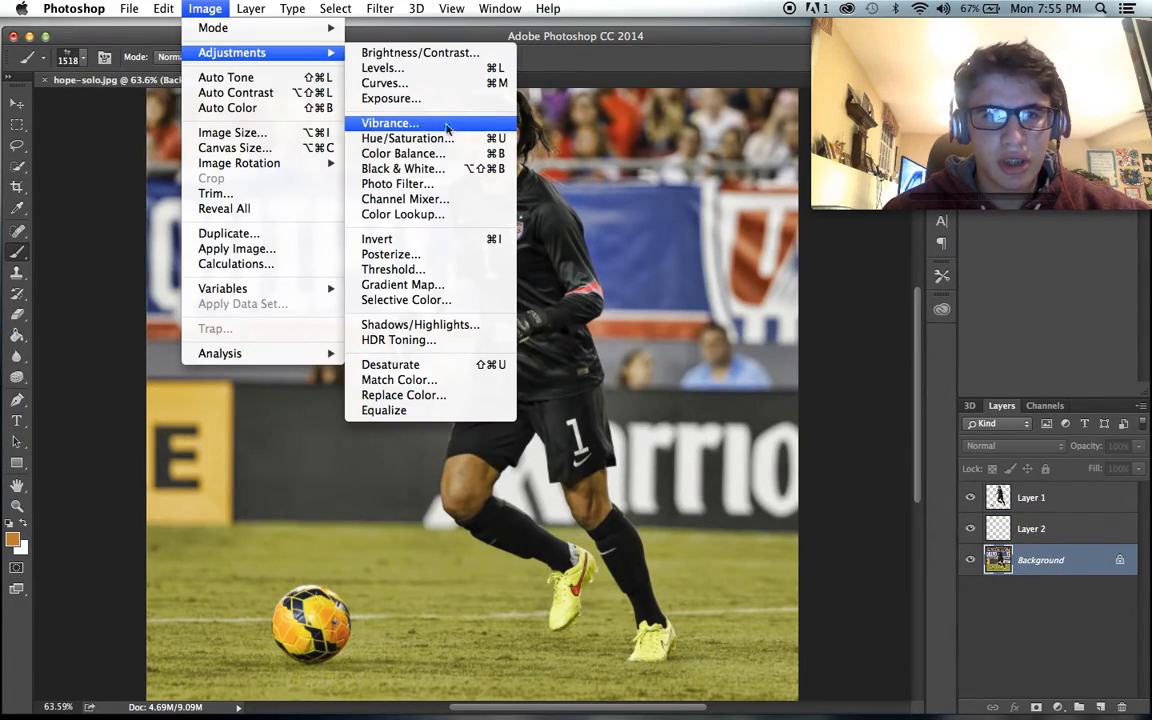
click(998, 327)
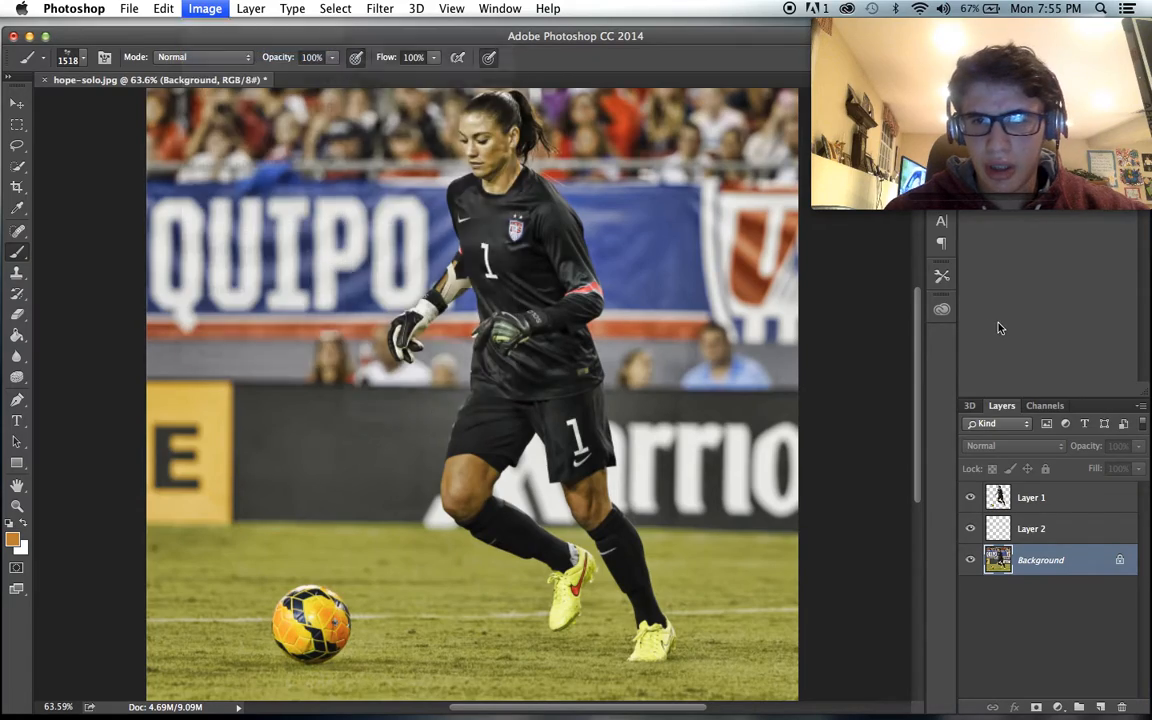
- Set the foreground colour to a dark brown and make Layer 2 the active layer
scroll(592, 280, down, 3)
scroll(590, 300, up, 2)
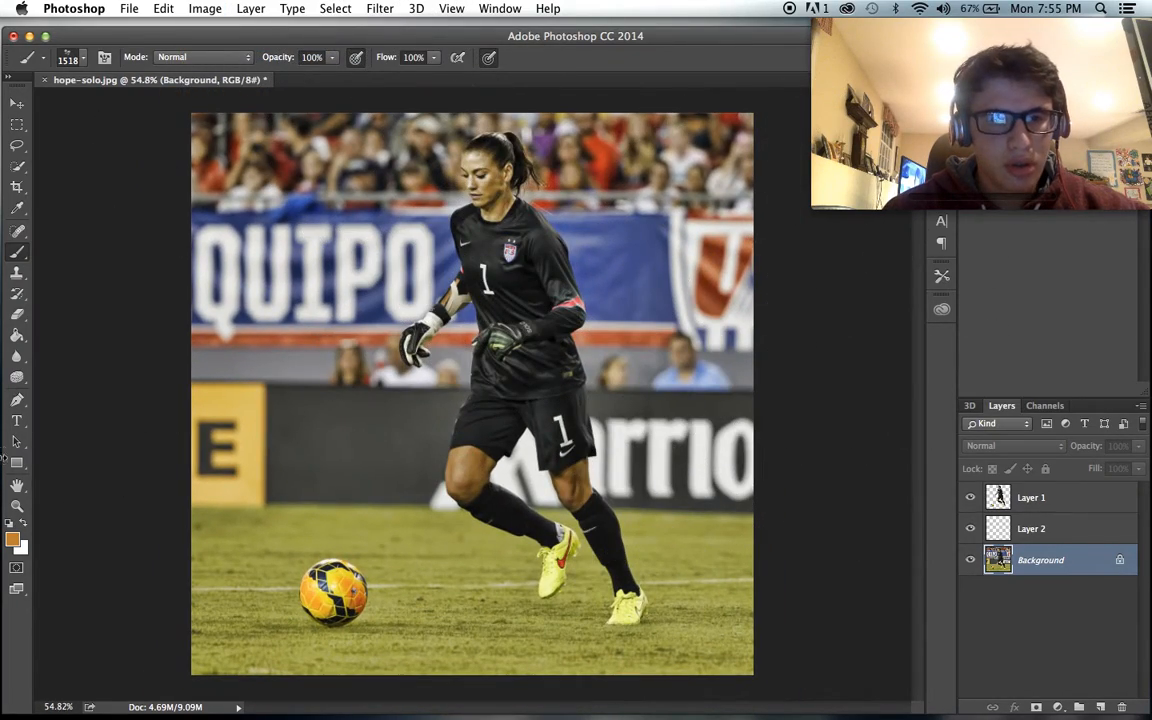
click(12, 541)
click(502, 424)
click(529, 555)
click(736, 410)
click(1086, 531)
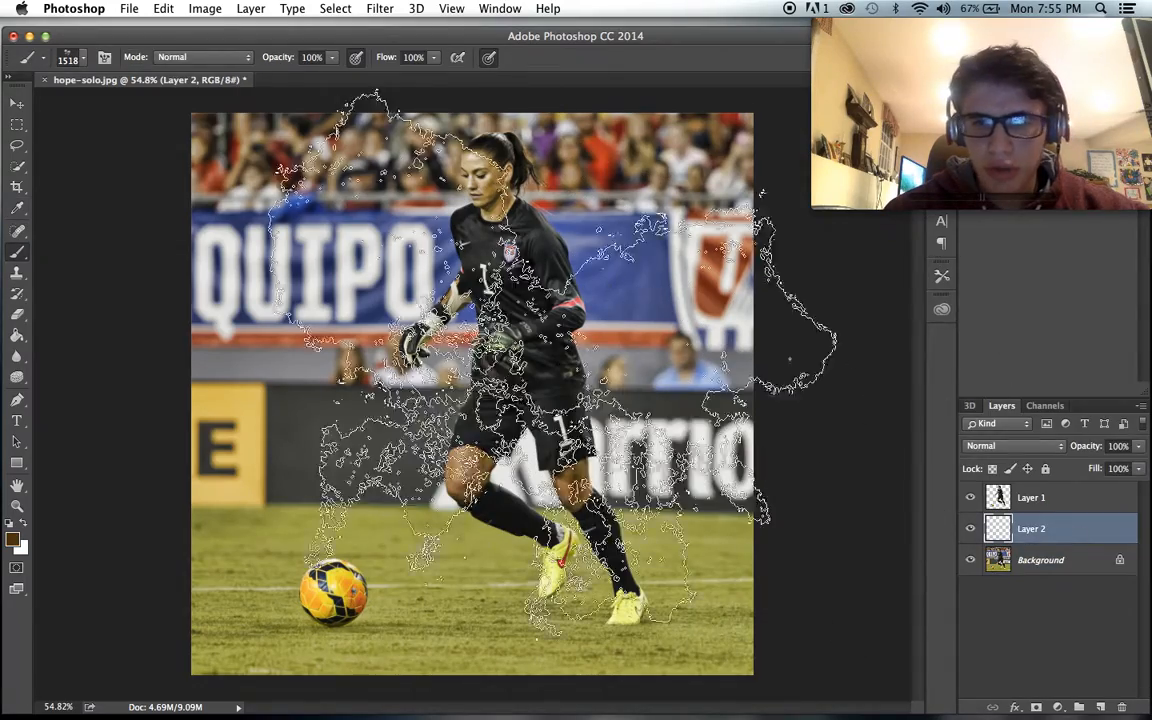
key(super+d)
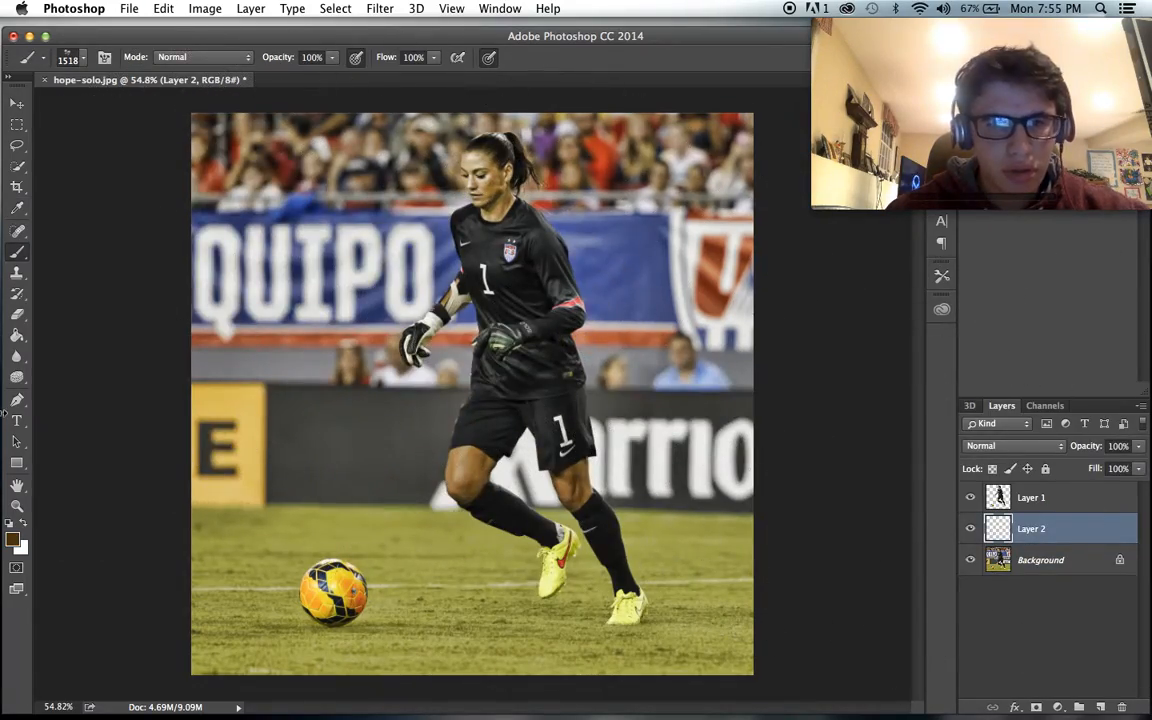
- Swap the foreground colour to white, try a textured brush stamp over Layer 2, and undo the stamp
click(22, 523)
click(378, 297)
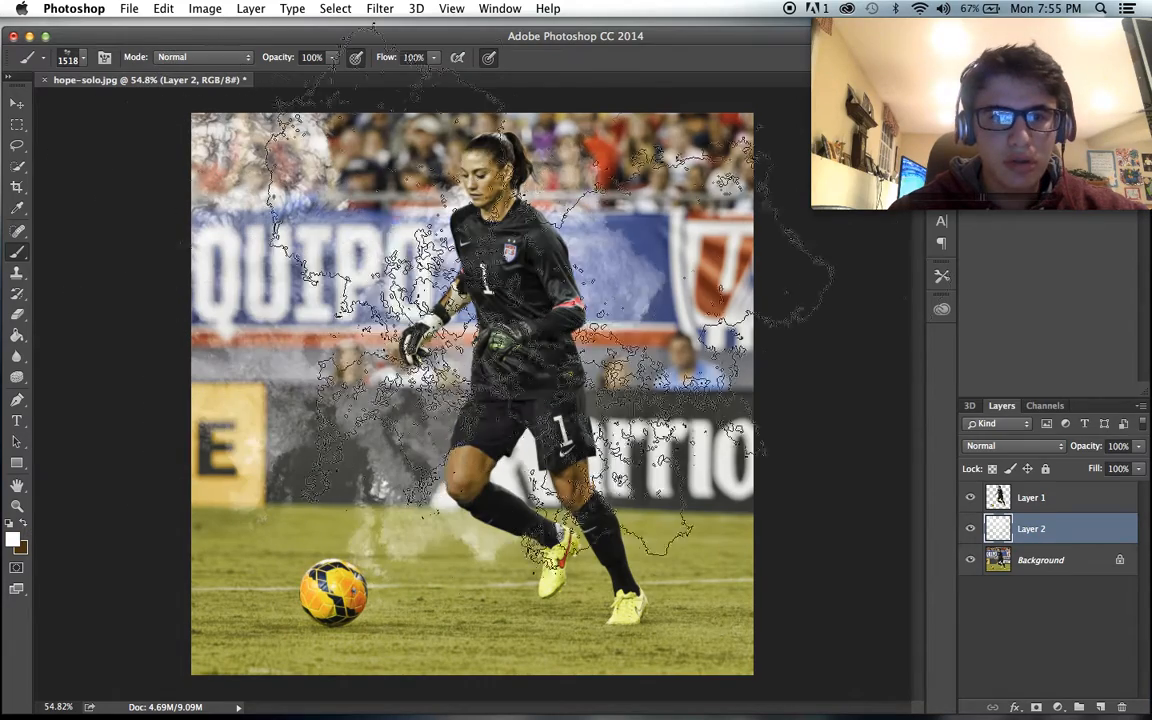
key(super+z)
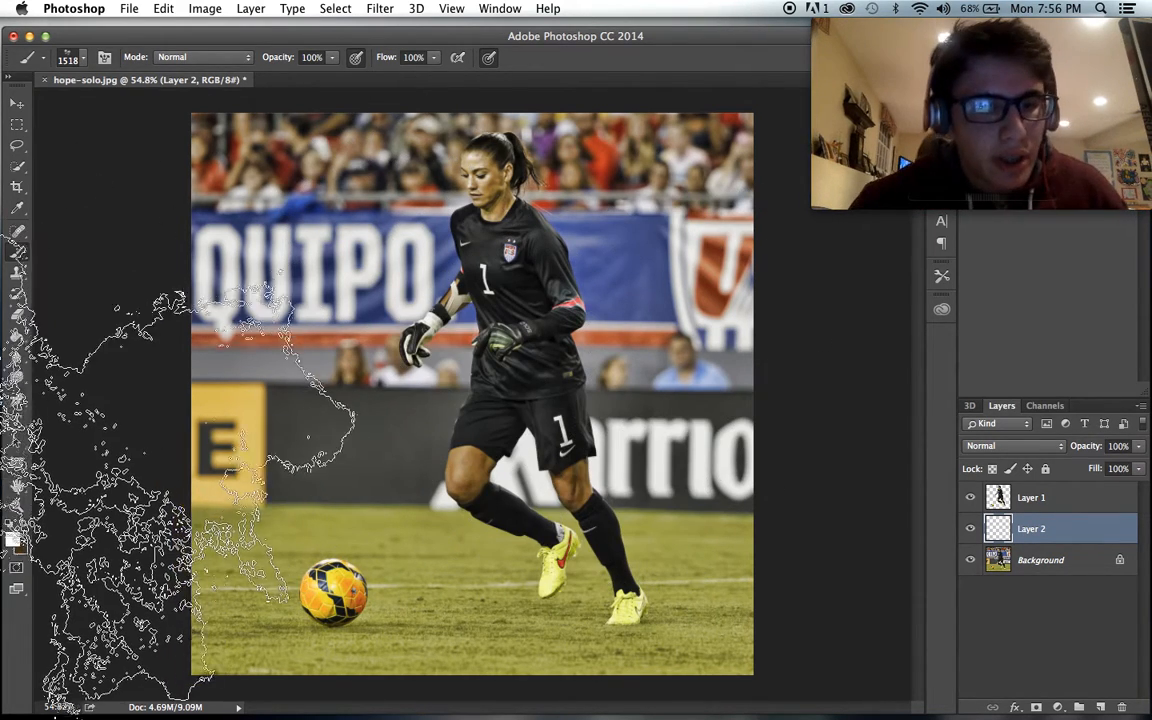
- Fill Layer 2 entirely with black using the Paint Bucket
click(17, 336)
click(256, 334)
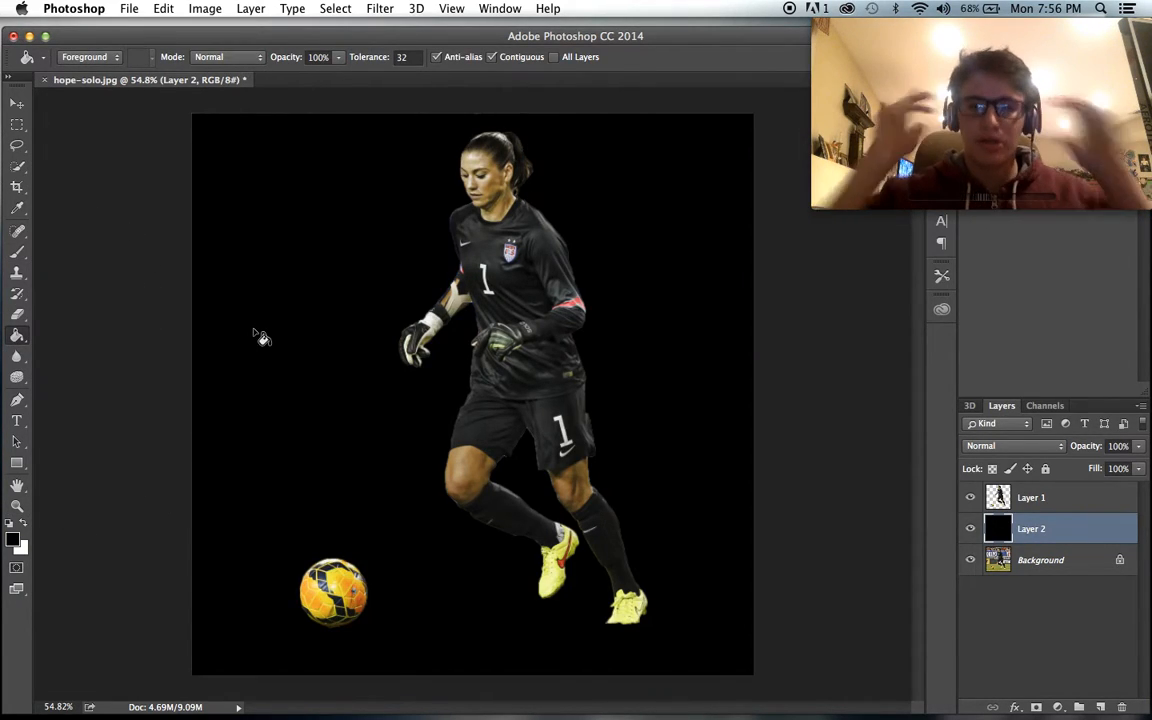
- Return to the Brush tool and set its foreground colour to golden brown #a9882e
click(17, 251)
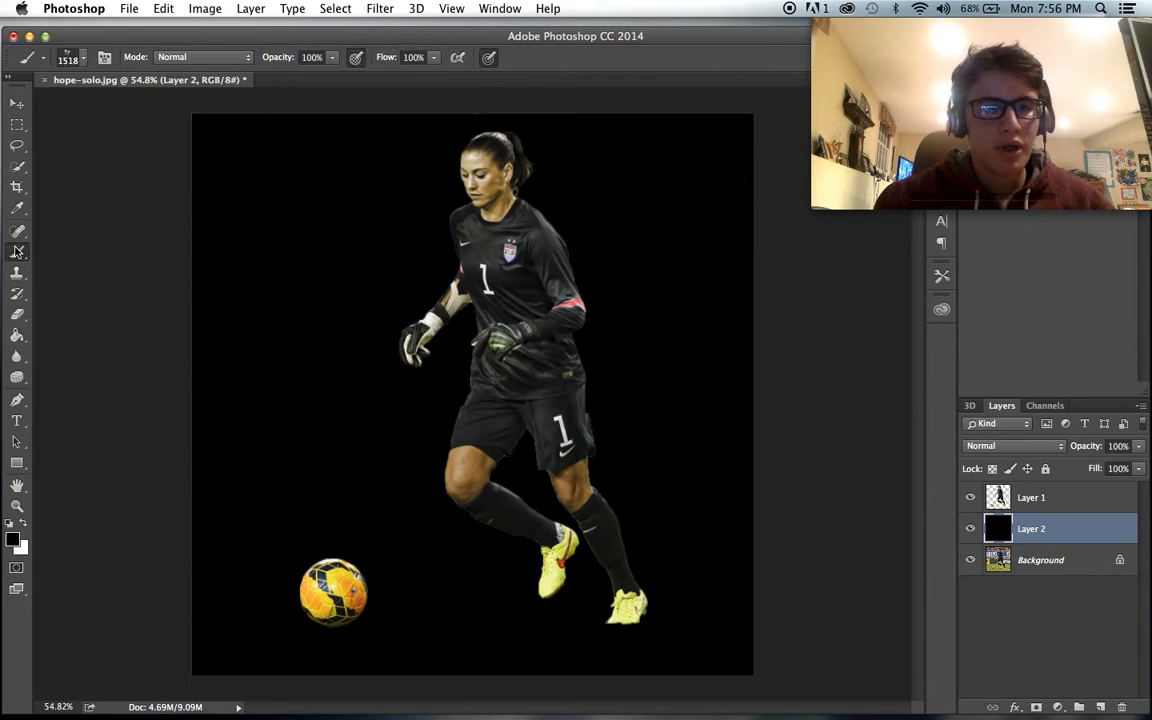
click(12, 540)
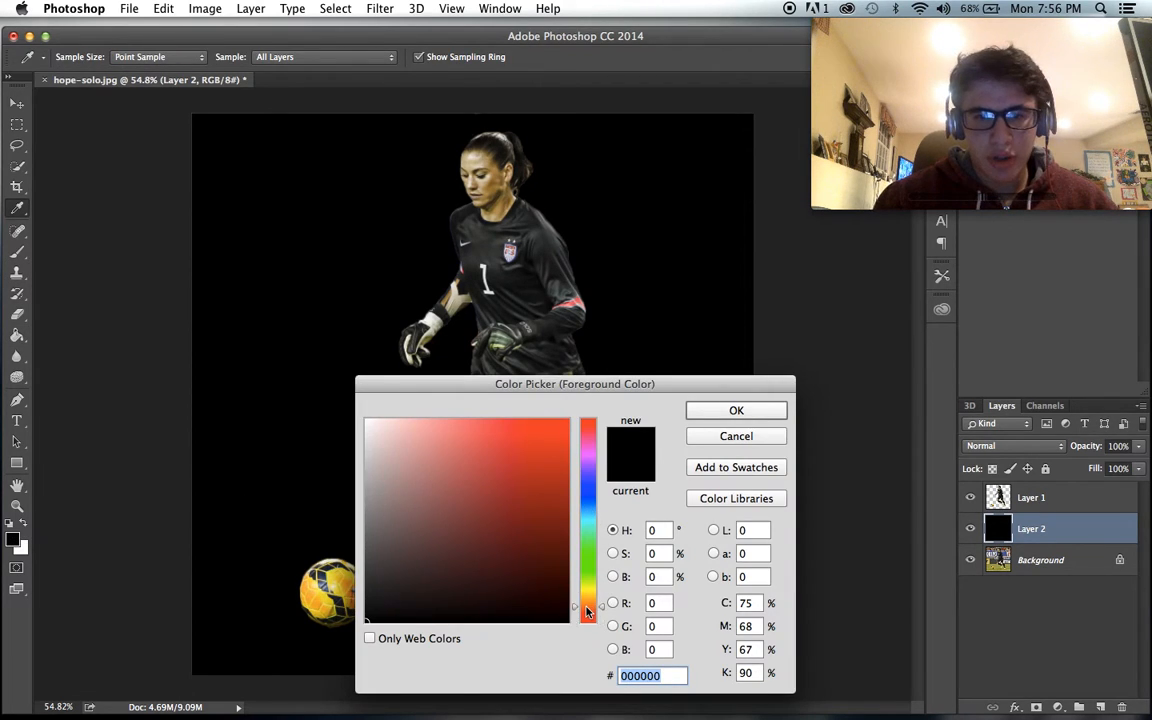
drag(588, 611, 588, 602)
click(524, 459)
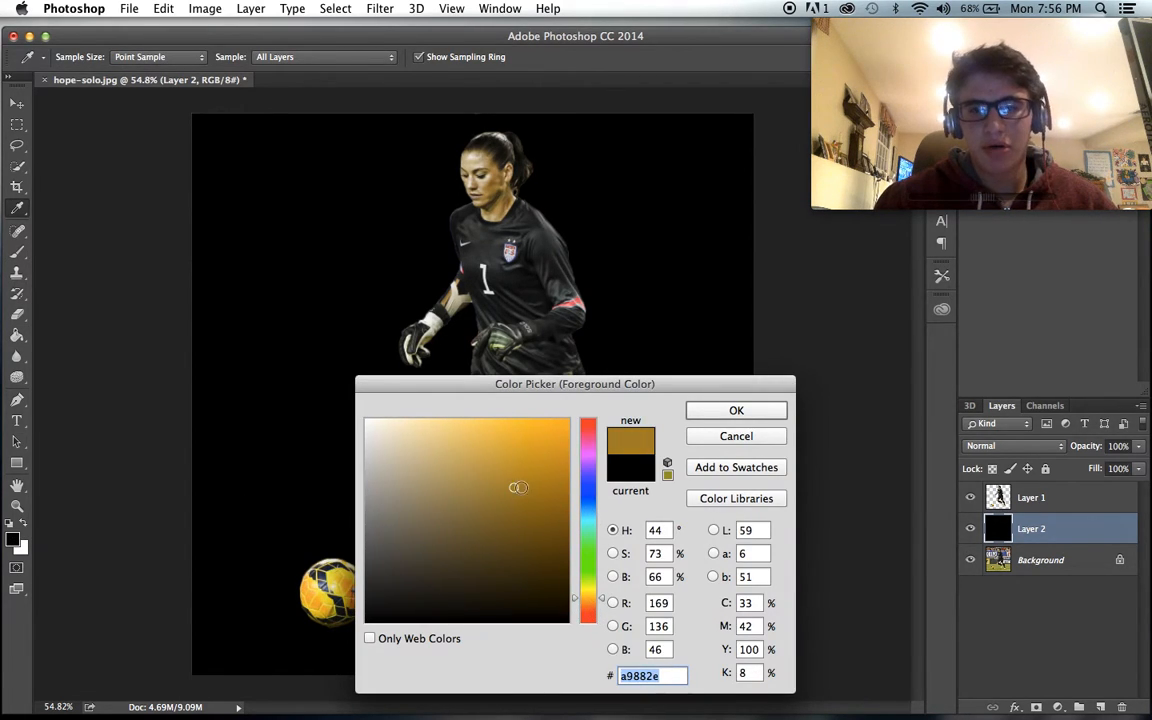
click(708, 415)
- Try golden-brown textured brush stamps in two positions beside the goalkeeper on Layer 2, undoing each one
click(318, 350)
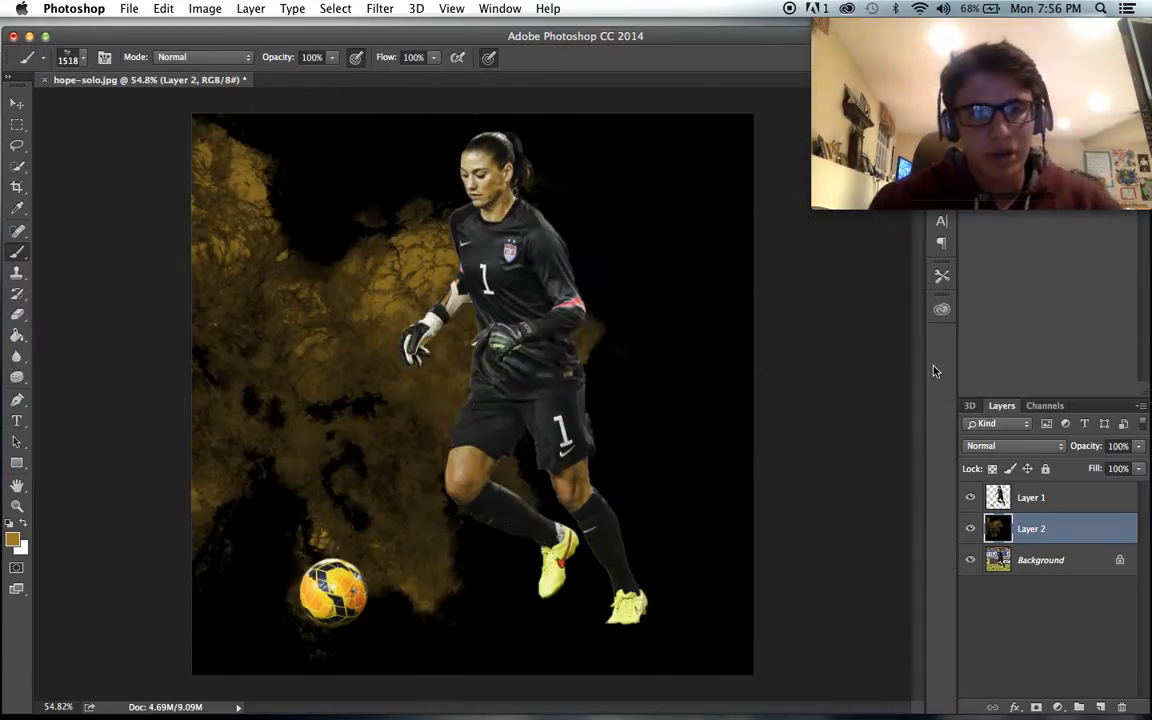
key(super+z)
click(172, 312)
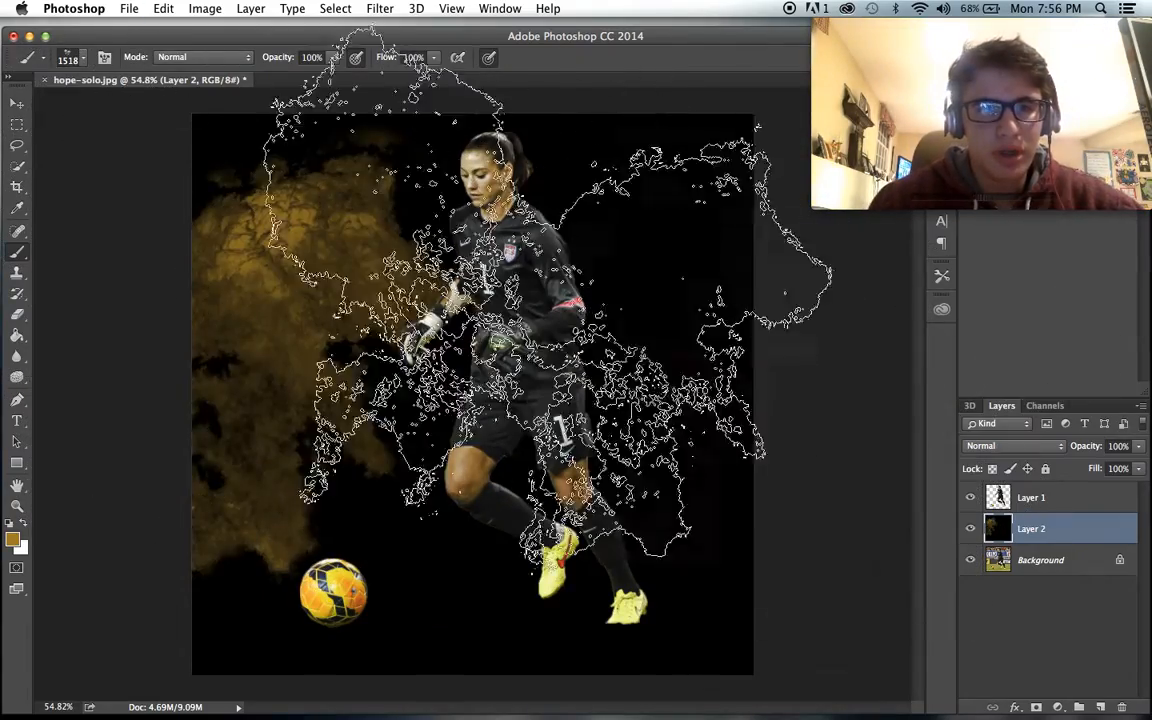
key(super+z)
- Set the foreground colour to lighter gold #cba439 and stamp the textured brush left of the goalkeeper on Layer 2, undoing a misplaced try
click(12, 540)
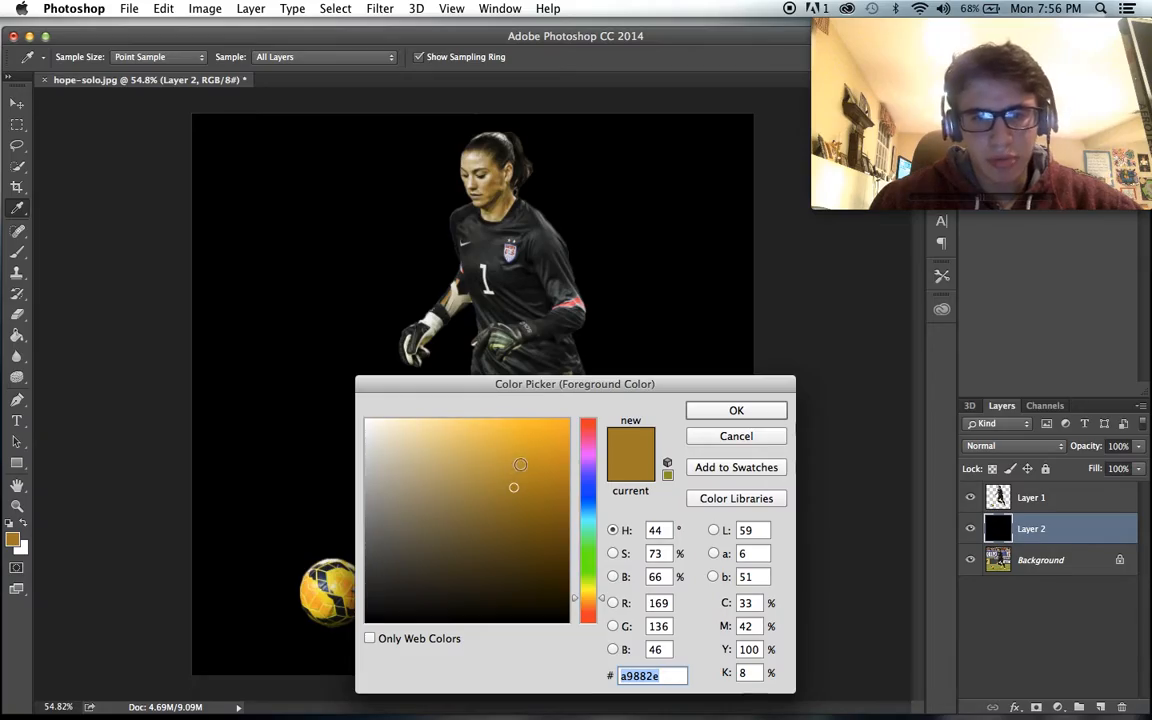
click(693, 405)
click(440, 330)
key(super+z)
click(230, 355)
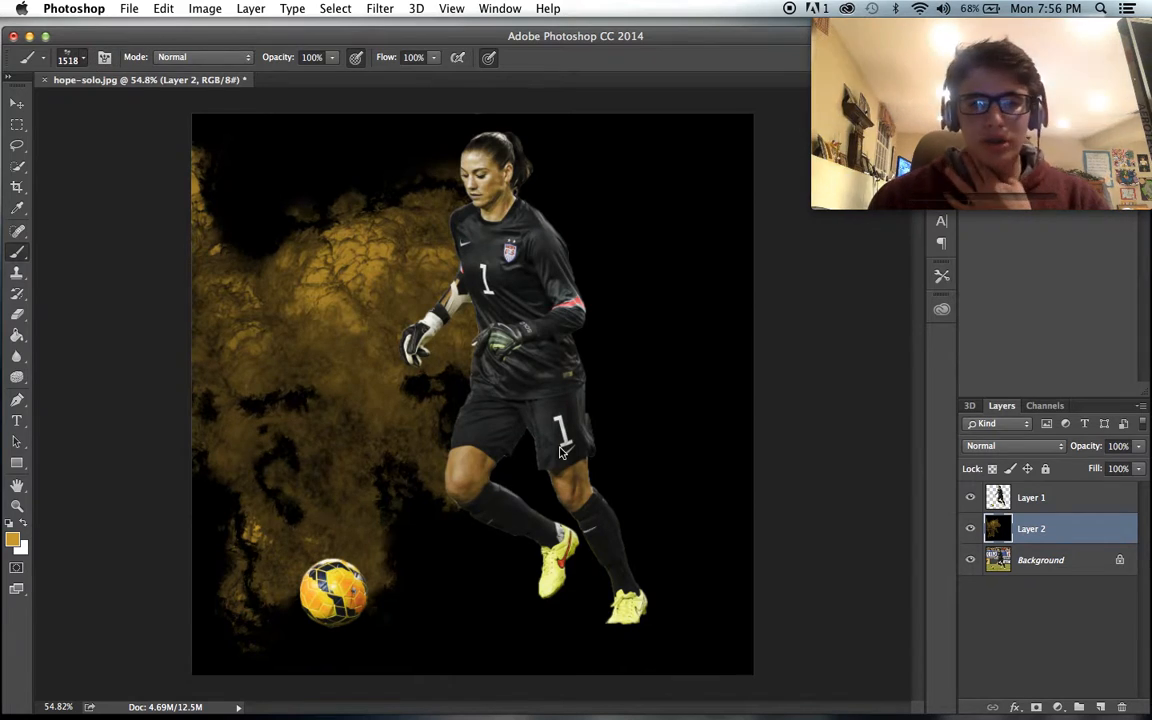
- Choose the 2344 px textured brush tip and stamp gold texture right of the goalkeeper, undoing the first stamp and placing it slightly higher
click(84, 59)
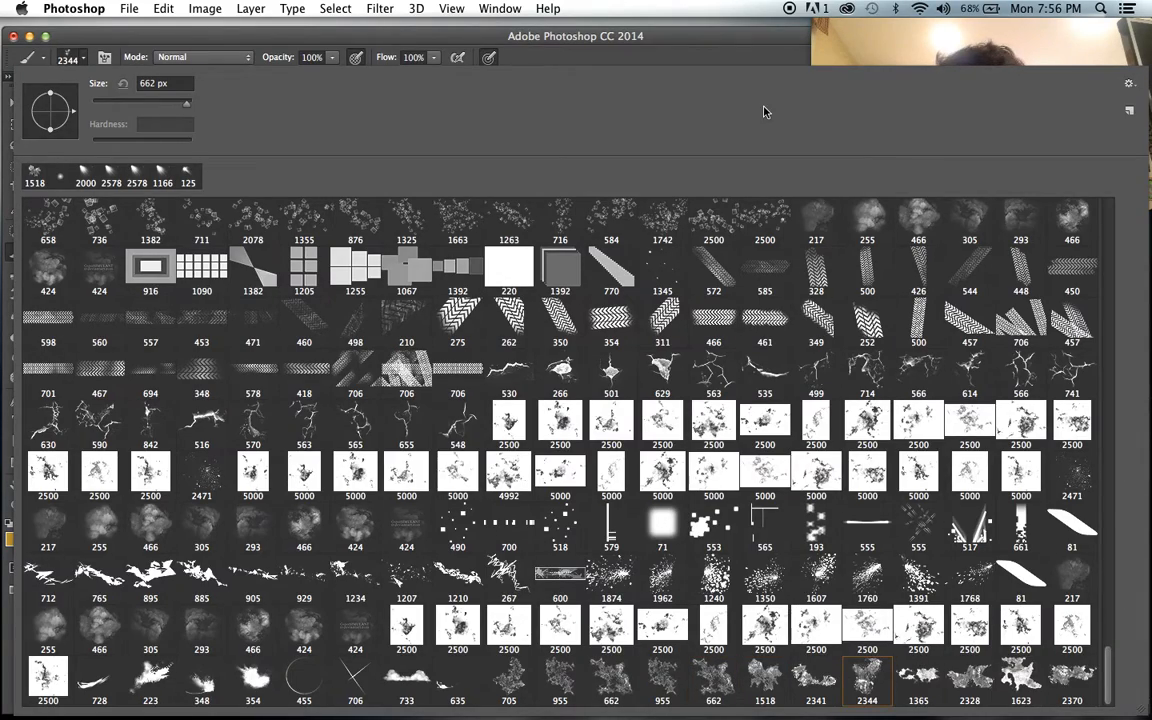
click(719, 63)
click(628, 325)
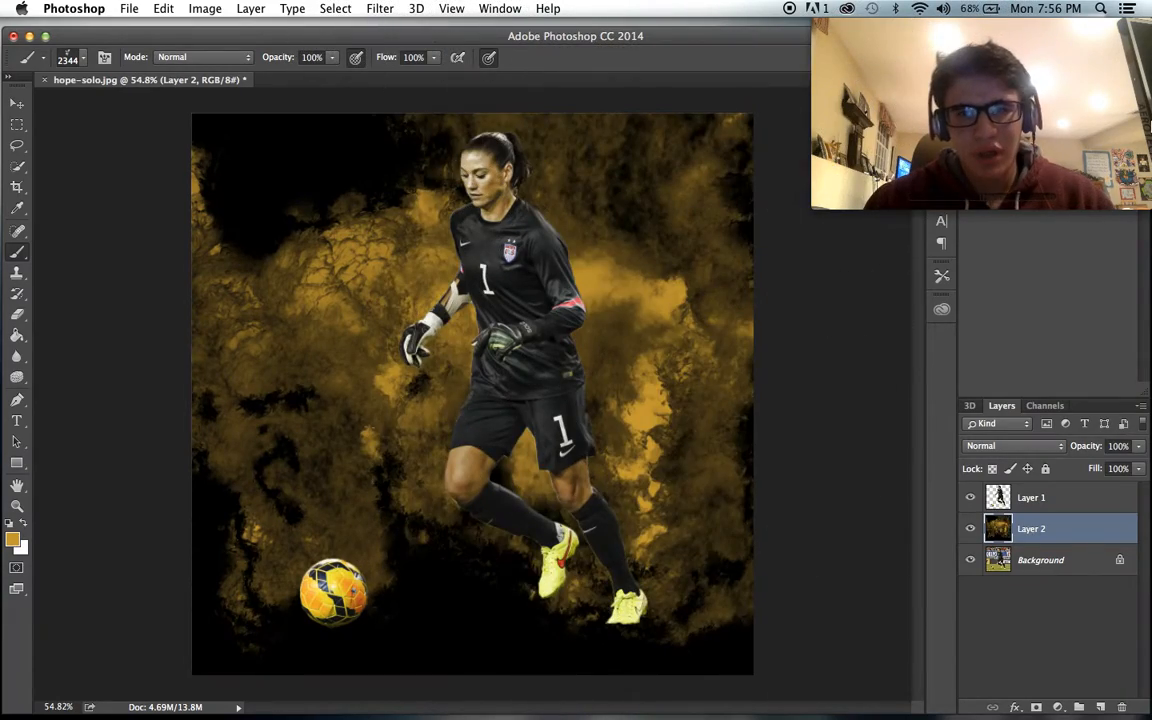
key(super+z)
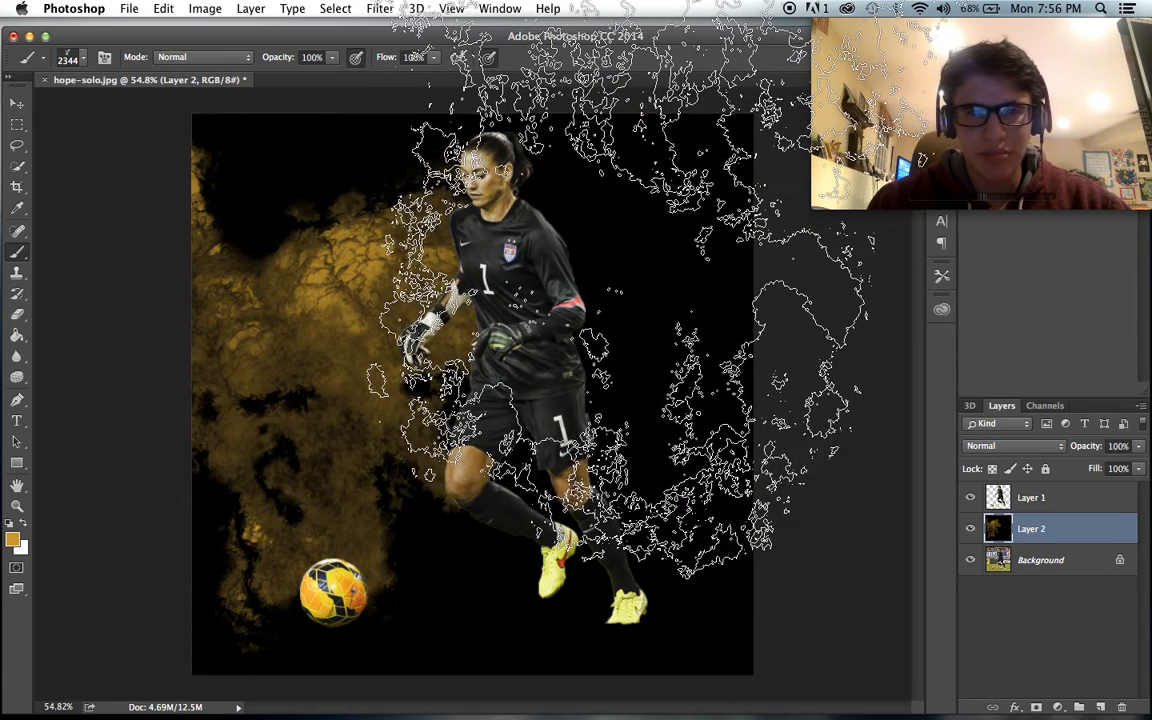
click(622, 288)
- Turn off Color Dynamics for the current brush
mouse_move(1012, 41)
mouse_down()
mouse_move(978, 105)
mouse_move(867, 432)
mouse_up()
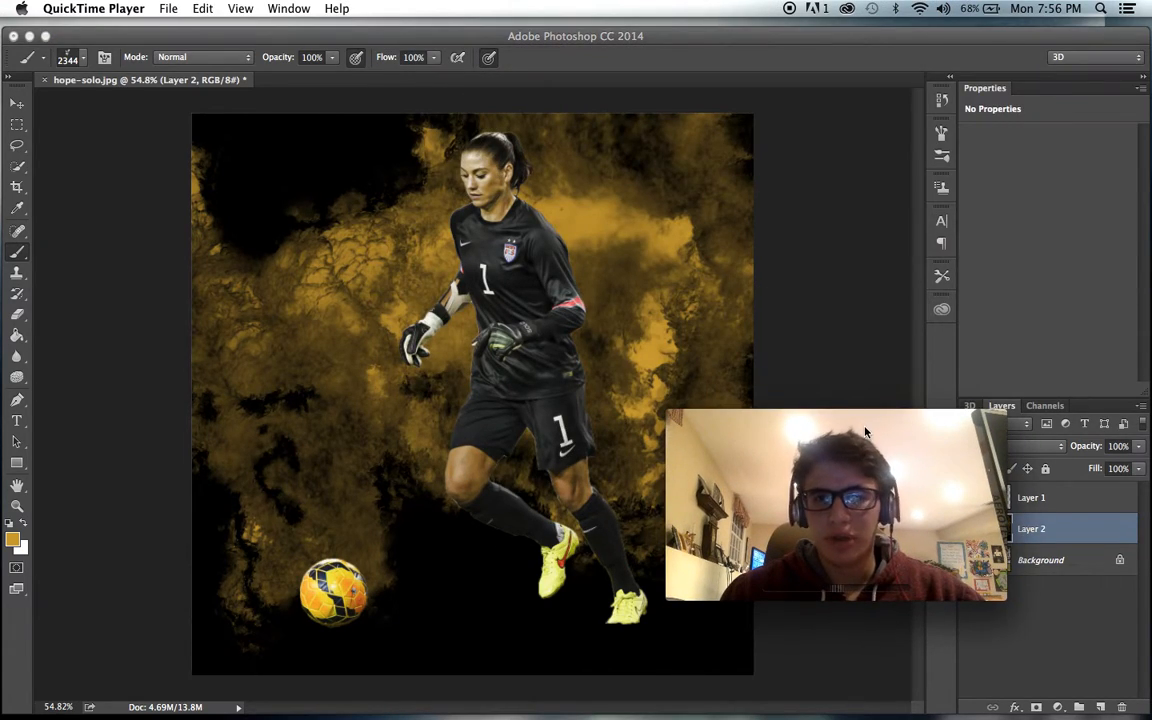
click(944, 134)
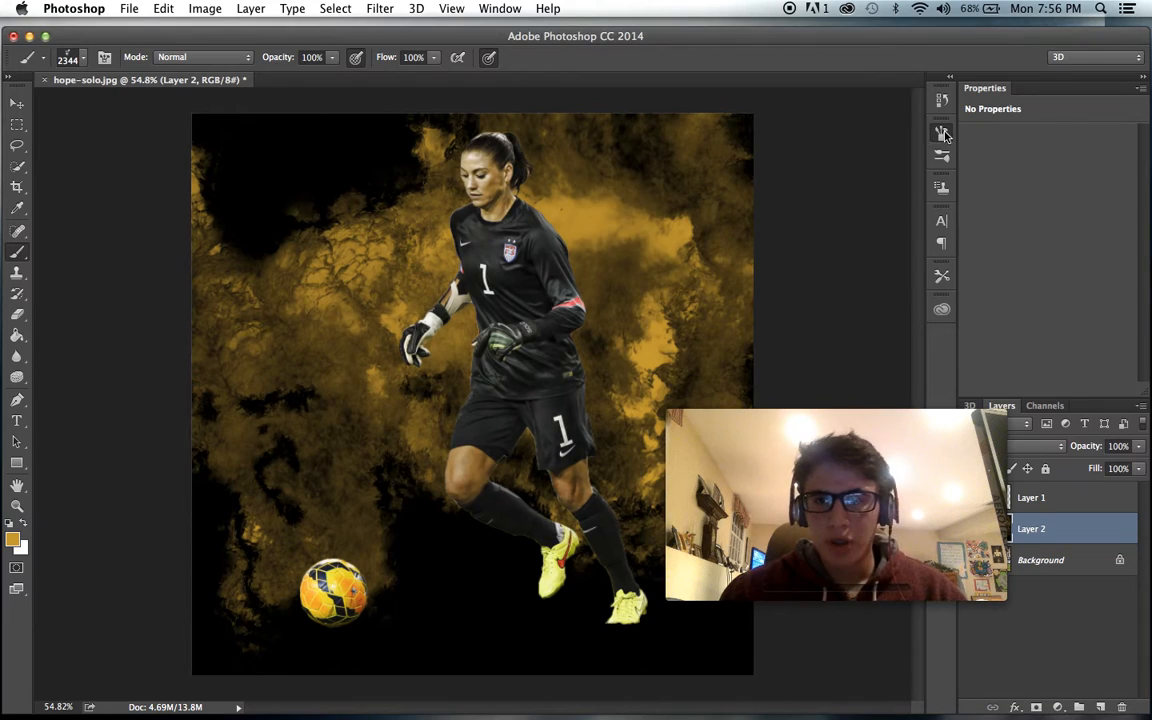
click(943, 134)
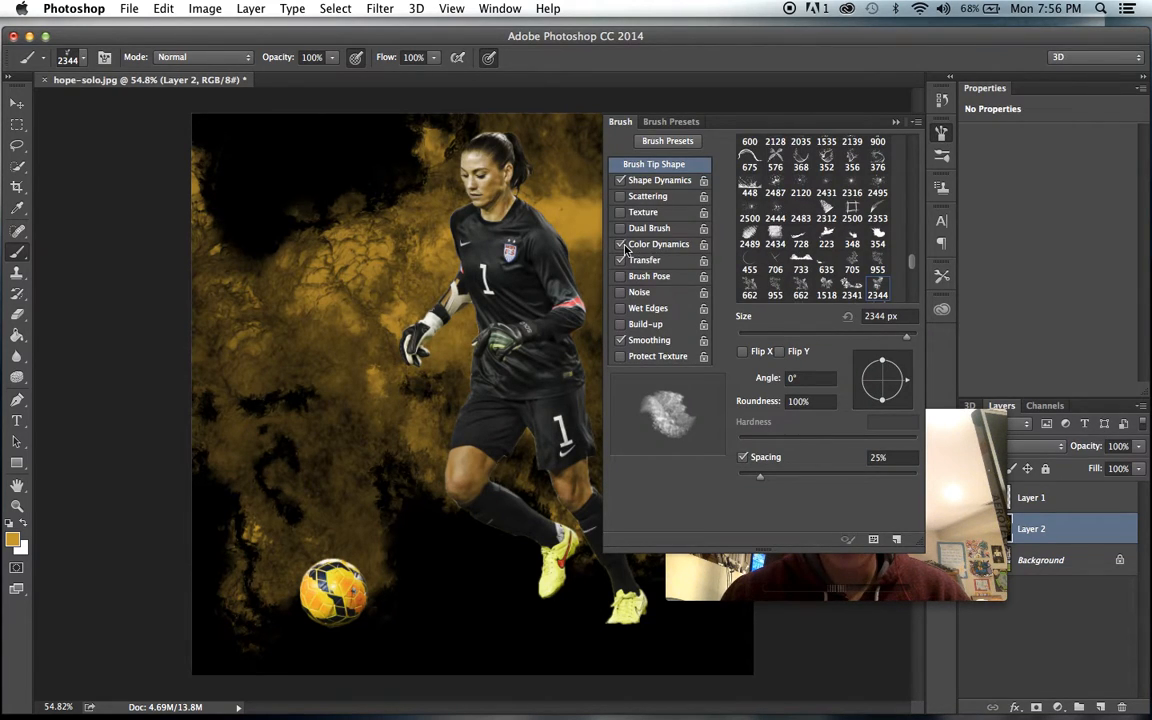
click(655, 246)
click(943, 134)
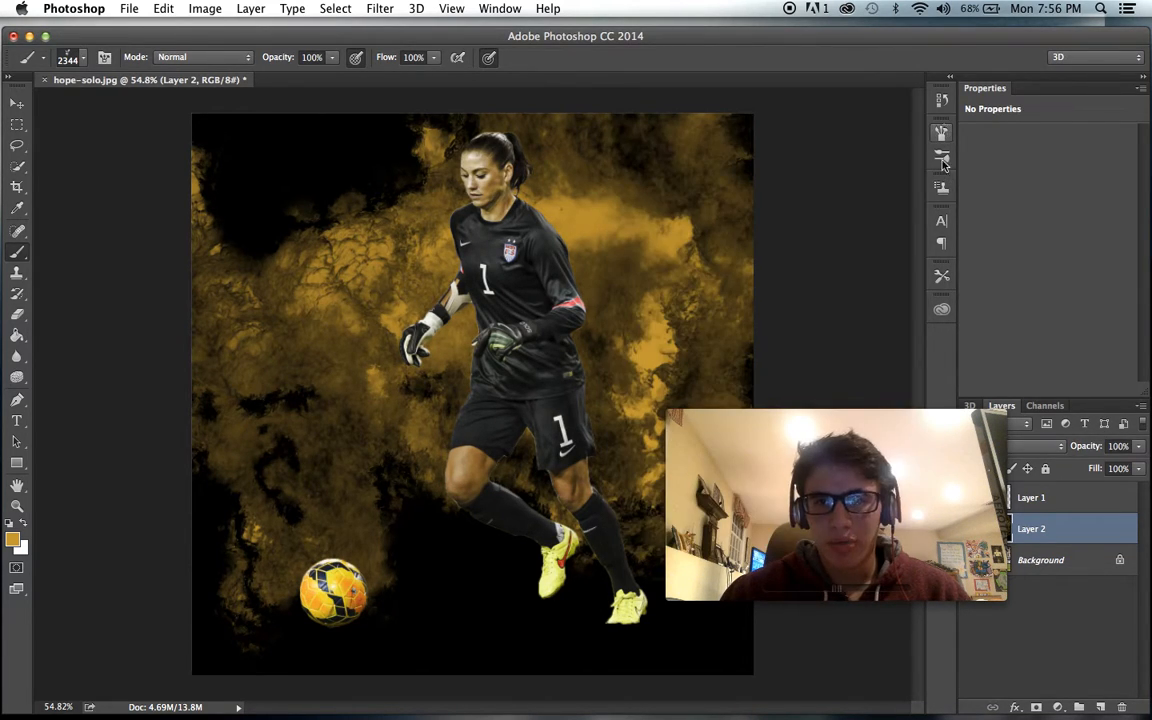
click(788, 429)
mouse_move(876, 468)
mouse_down()
mouse_move(997, 62)
mouse_move(1028, 80)
mouse_up()
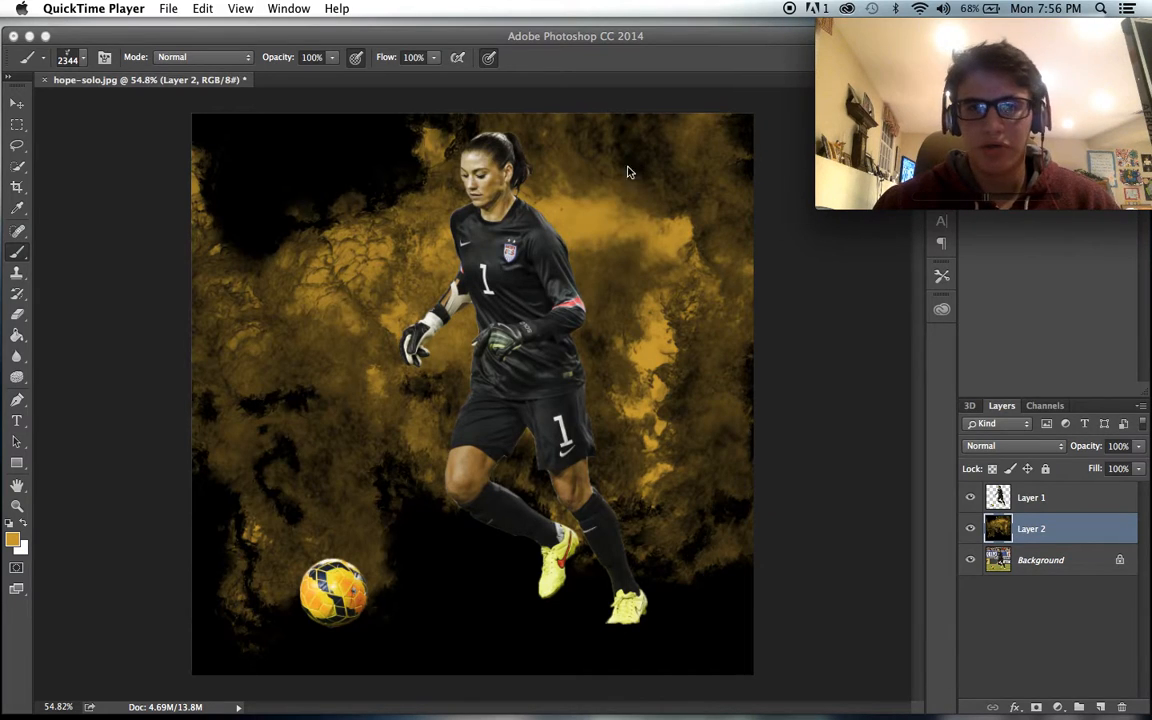
- Choose the 2328 px textured brush tip, try a stamp over the upper-left background, and undo it
click(83, 58)
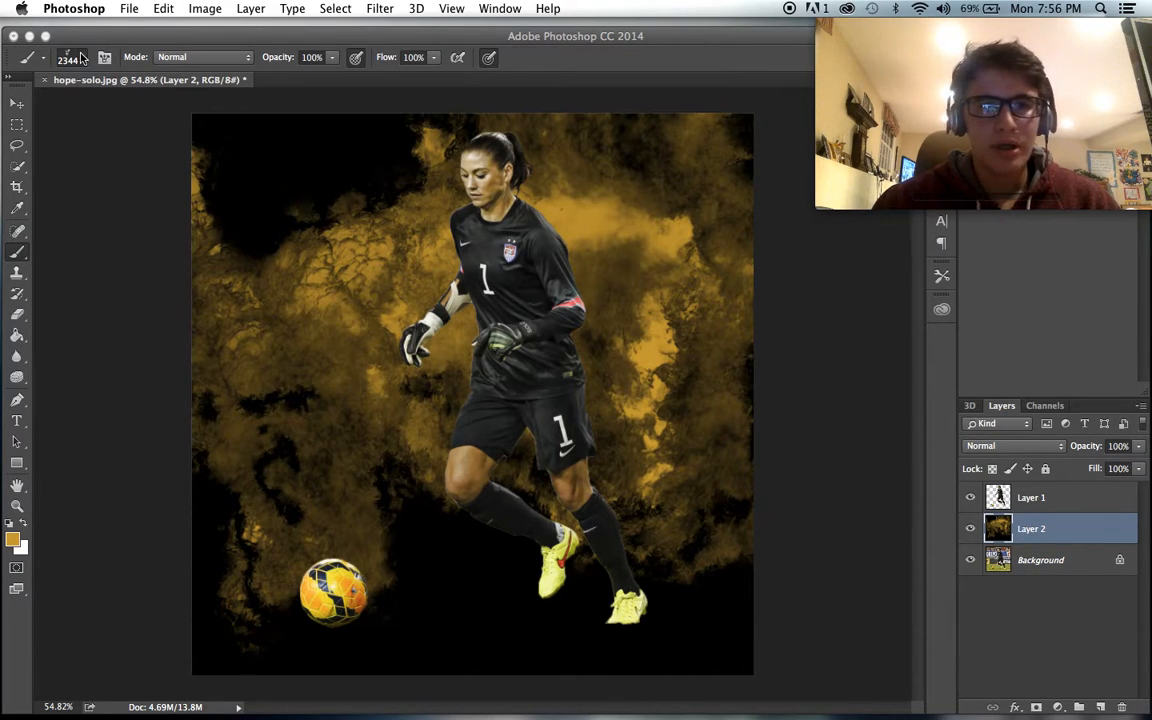
click(83, 58)
click(85, 58)
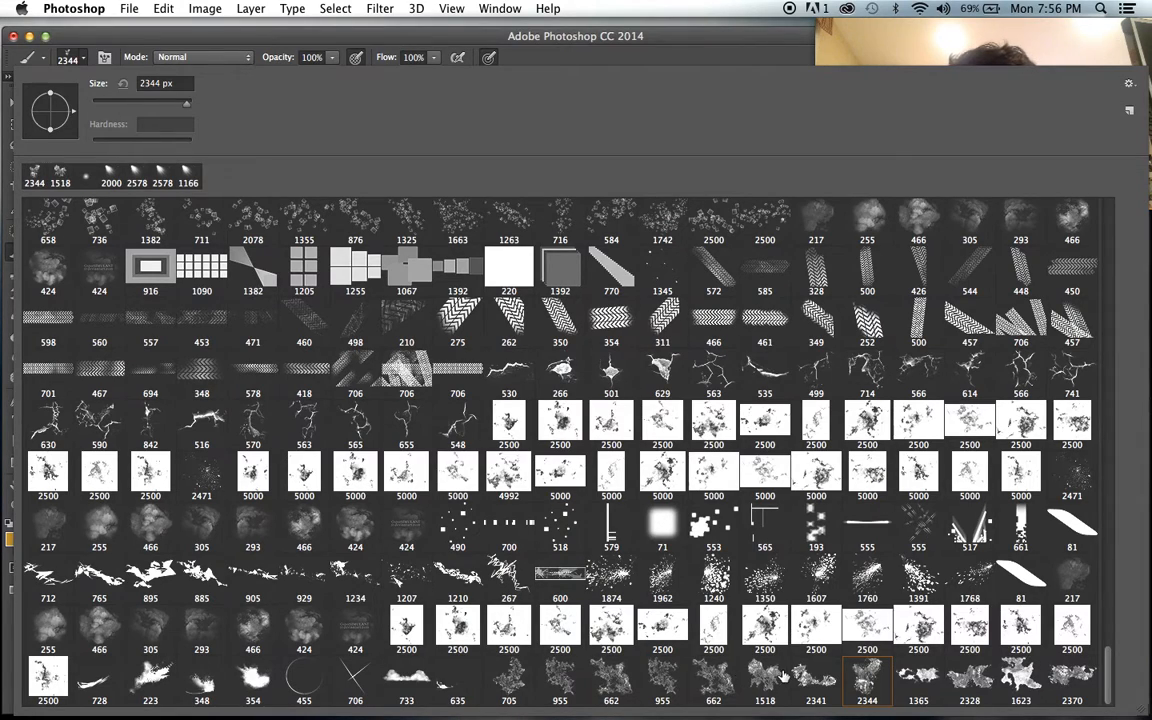
click(633, 63)
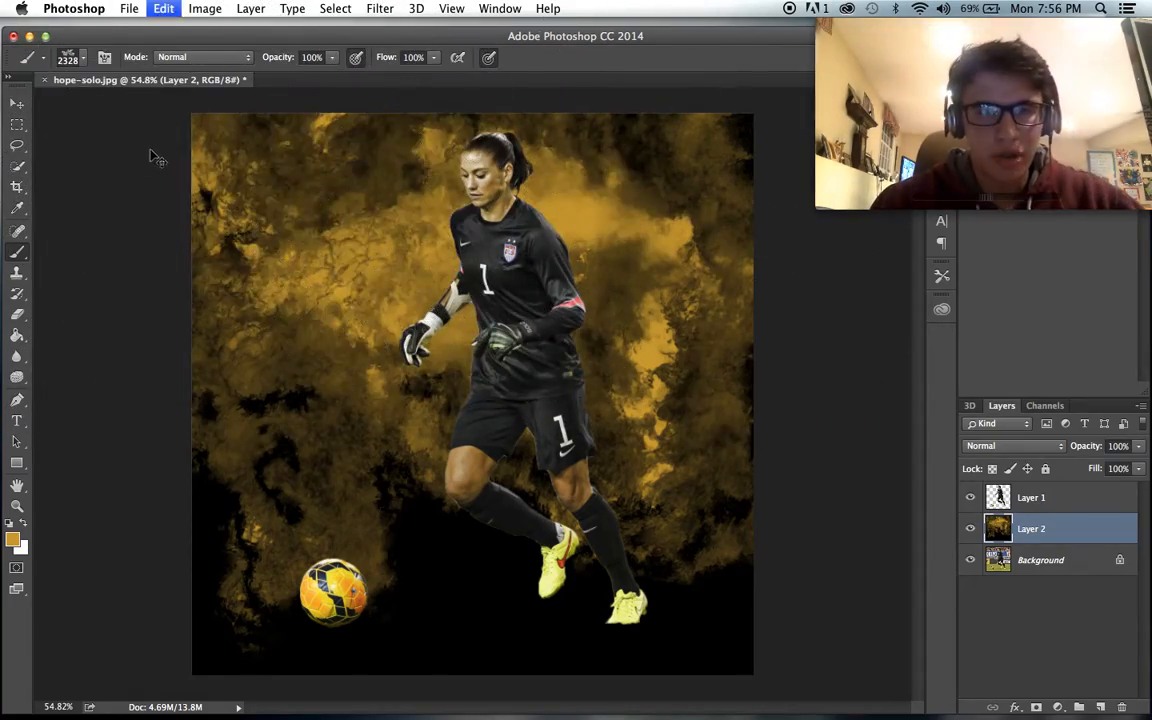
- Turn Color Dynamics back on for the textured brush
drag(1043, 56, 900, 414)
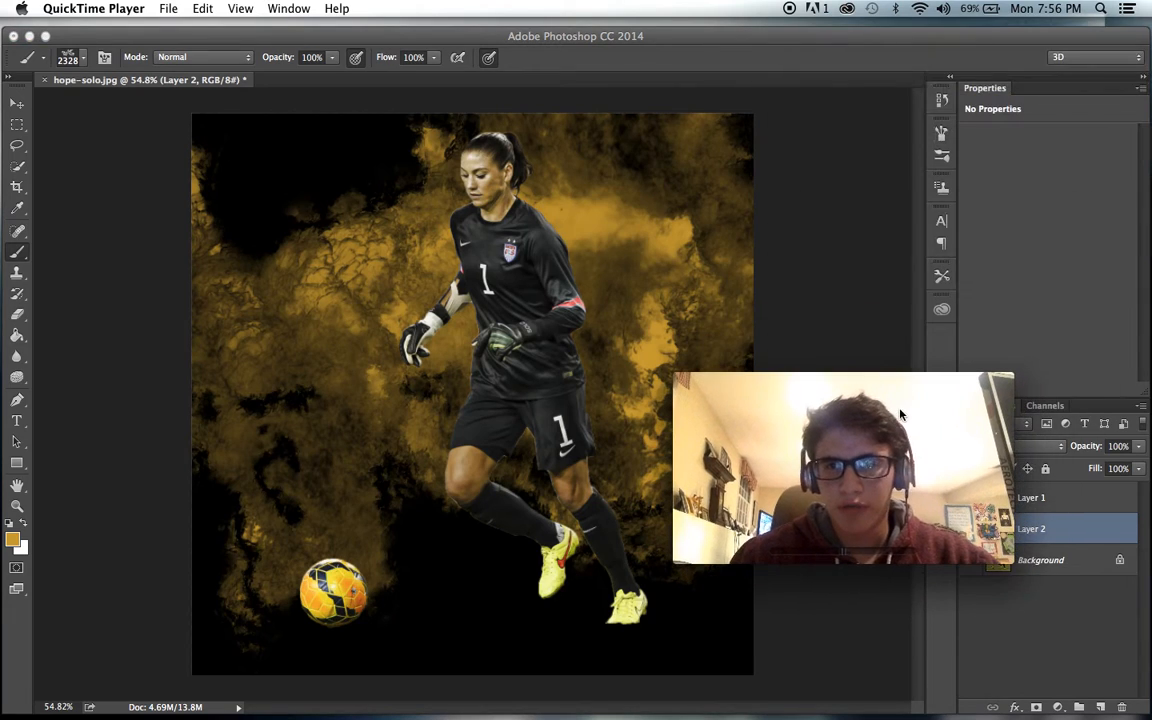
click(968, 160)
click(941, 132)
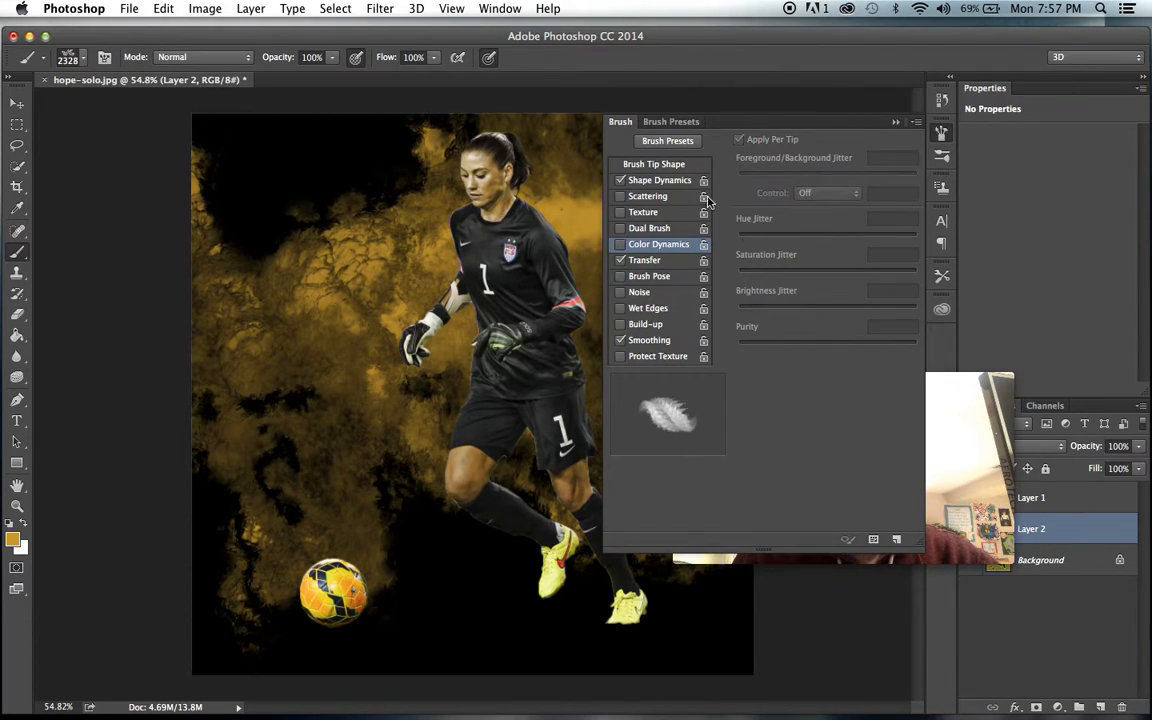
click(625, 246)
click(941, 132)
mouse_move(933, 446)
mouse_down()
mouse_move(1018, 57)
mouse_move(1072, 57)
mouse_up()
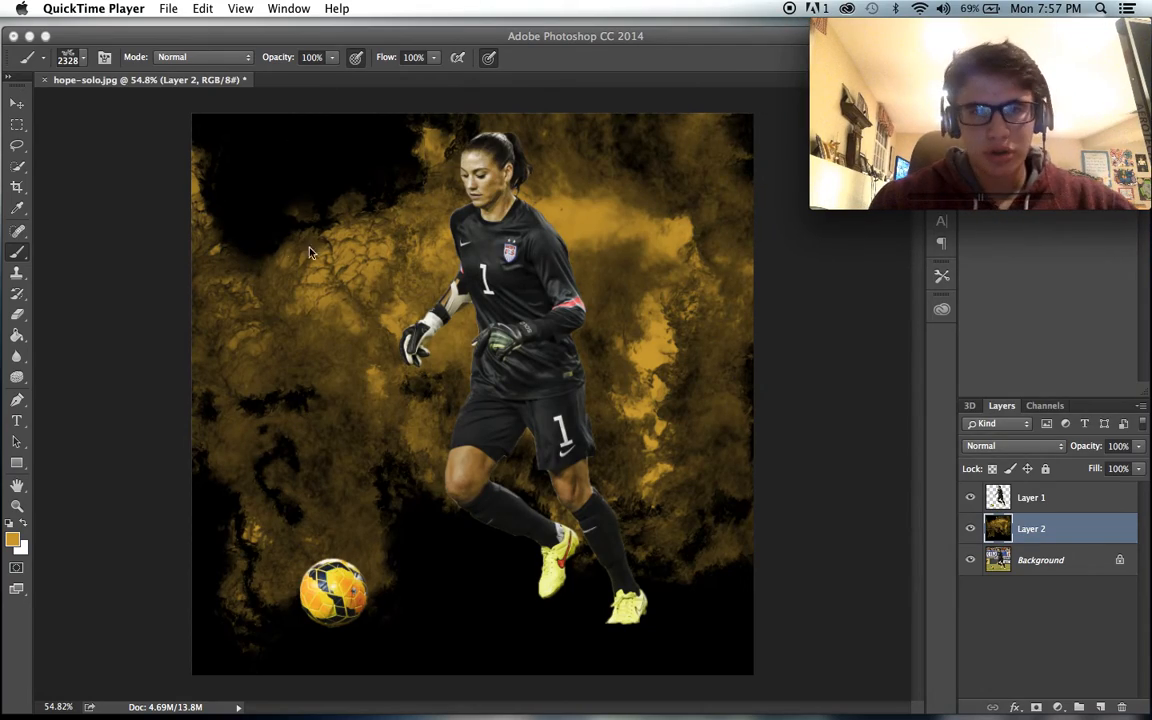
- Reduce the brush size to 1800 px and stamp varied gold texture over Layer 2's upper corners, undoing the unwanted tries
click(24, 252)
key(bracketleft)
key(bracketleft)
key(bracketleft)
key(bracketleft)
key(bracketleft)
key(bracketleft)
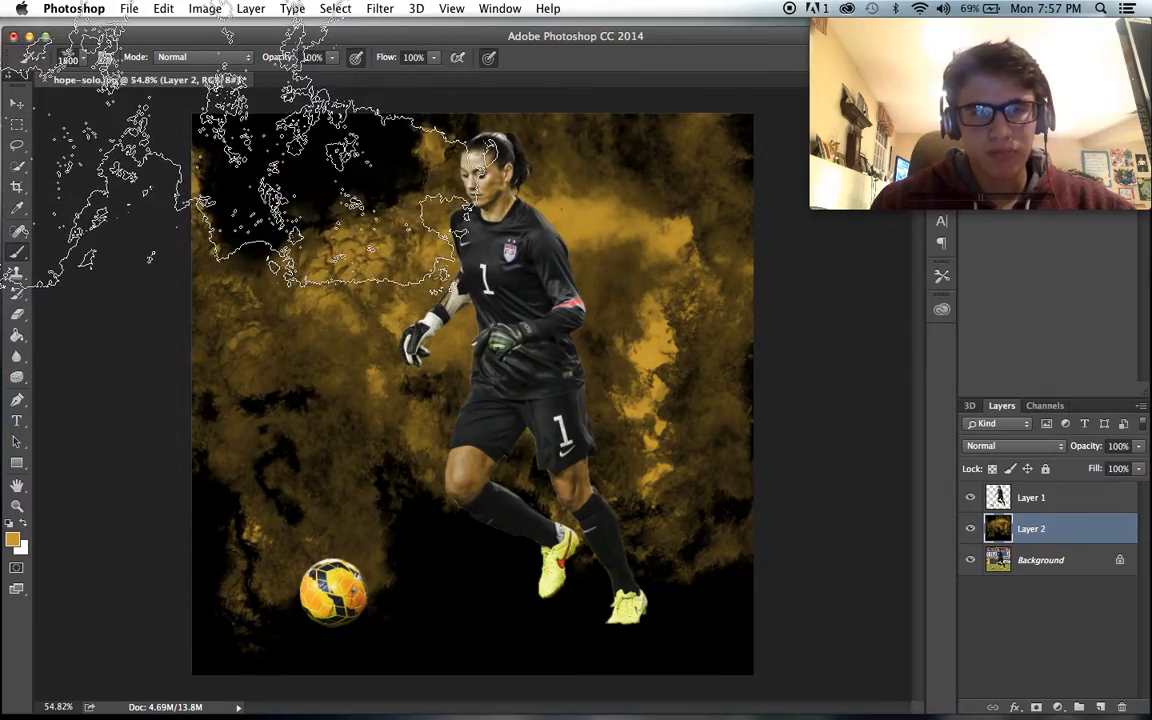
click(104, 115)
key(super+z)
click(130, 119)
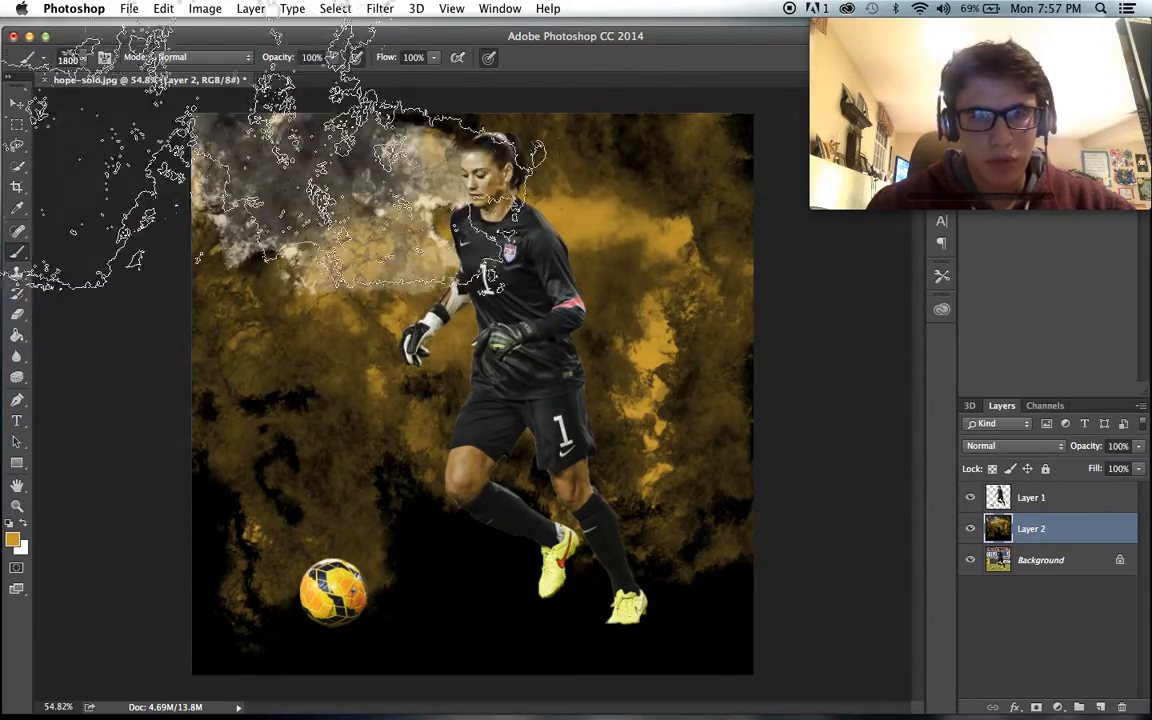
key(super+z)
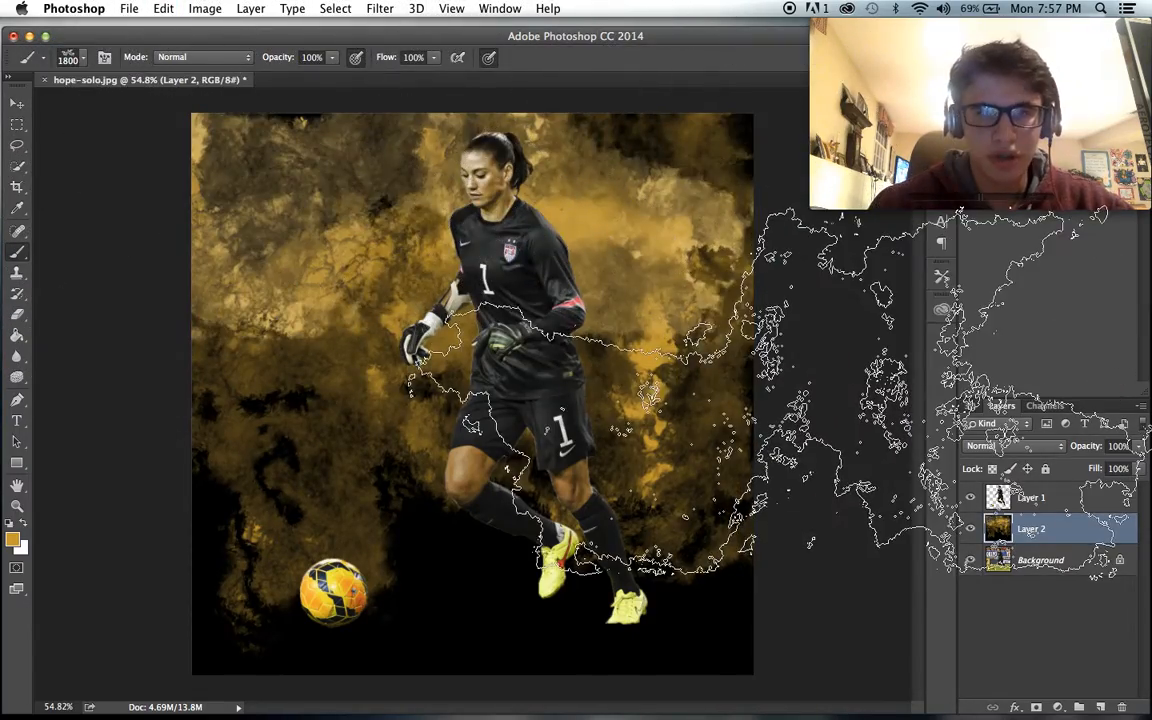
- Choose the 2370 px textured brush tip and stamp gold texture across the lower background, undoing the first try and repeating it lower
scroll(780, 392, down, 2)
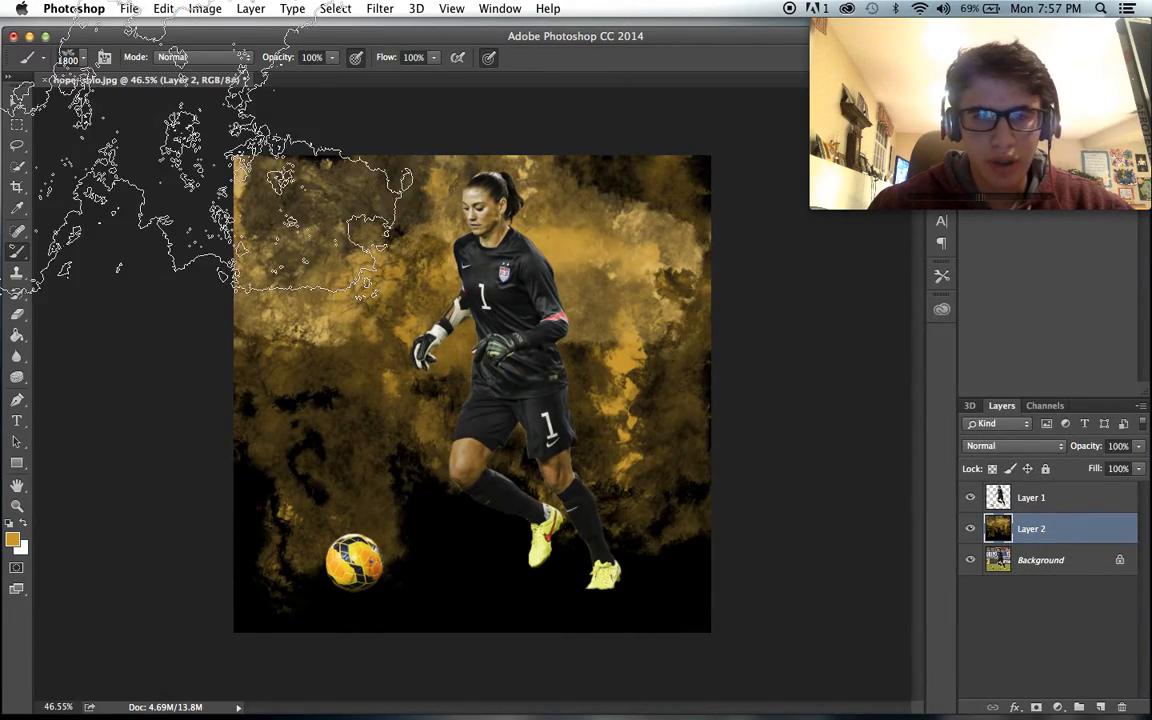
right_click(330, 198)
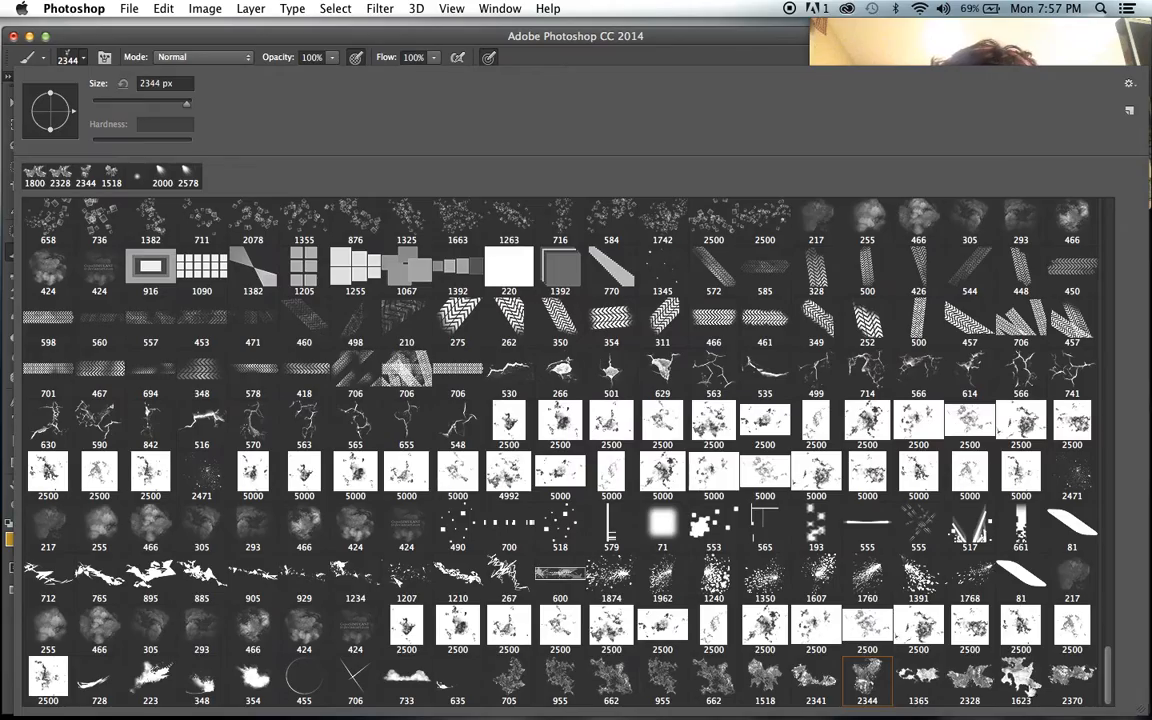
click(544, 64)
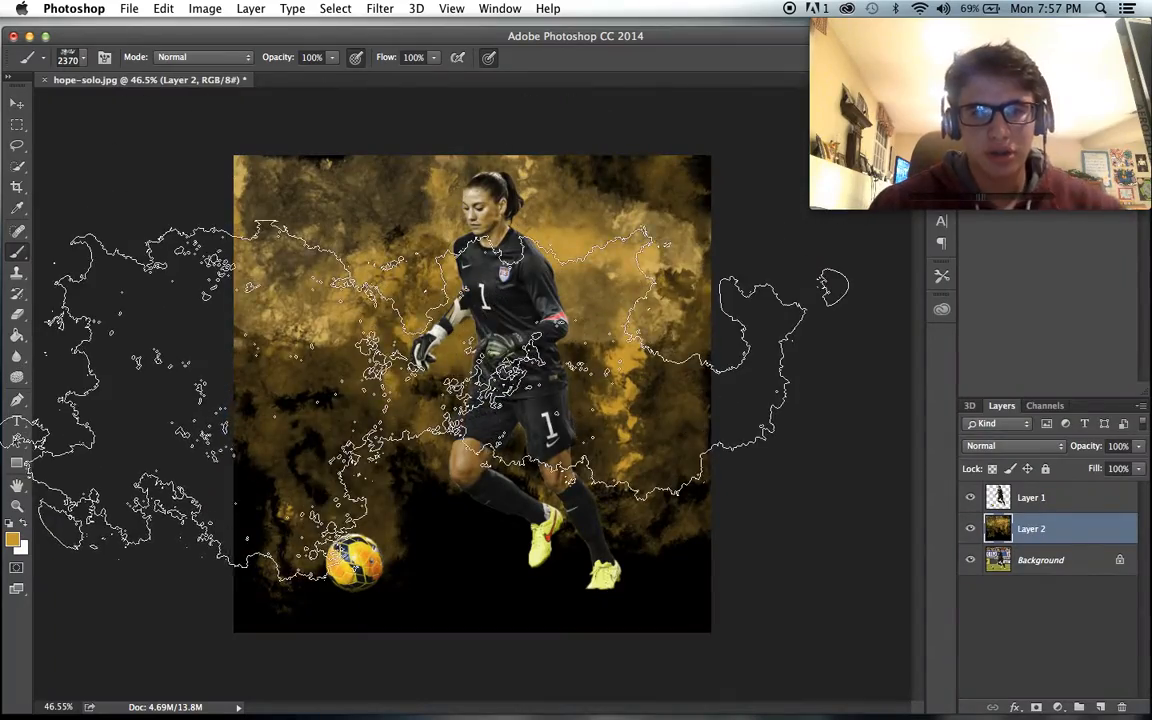
click(536, 521)
key(super+z)
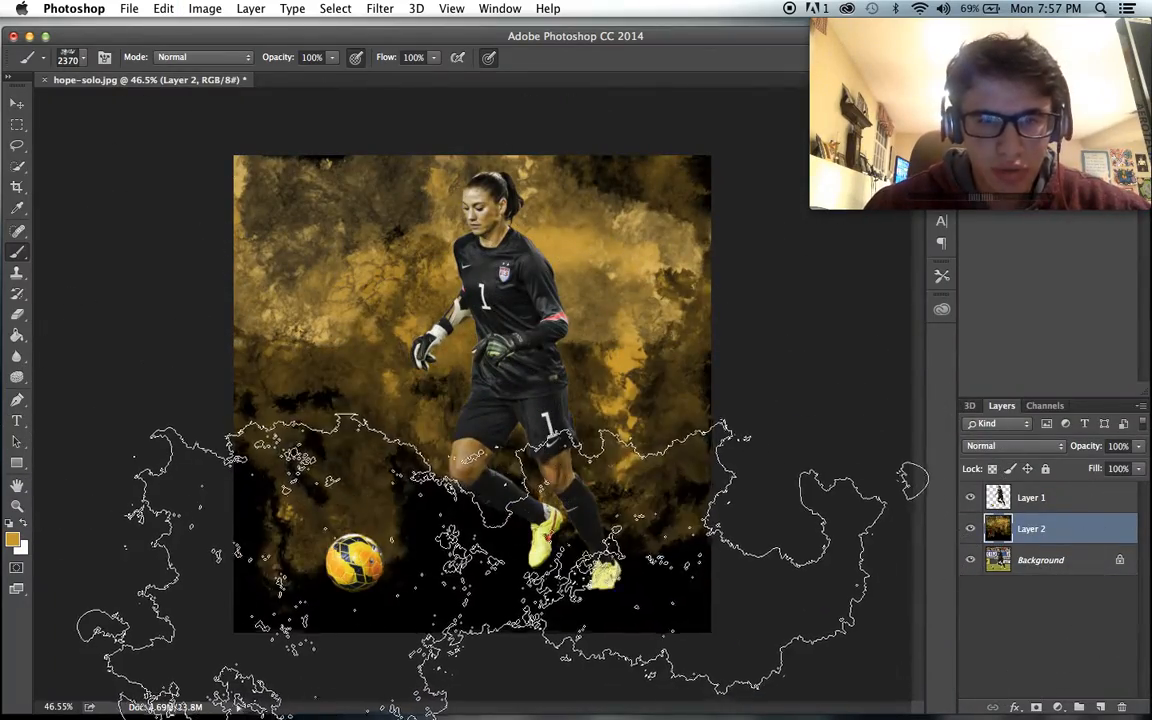
click(503, 596)
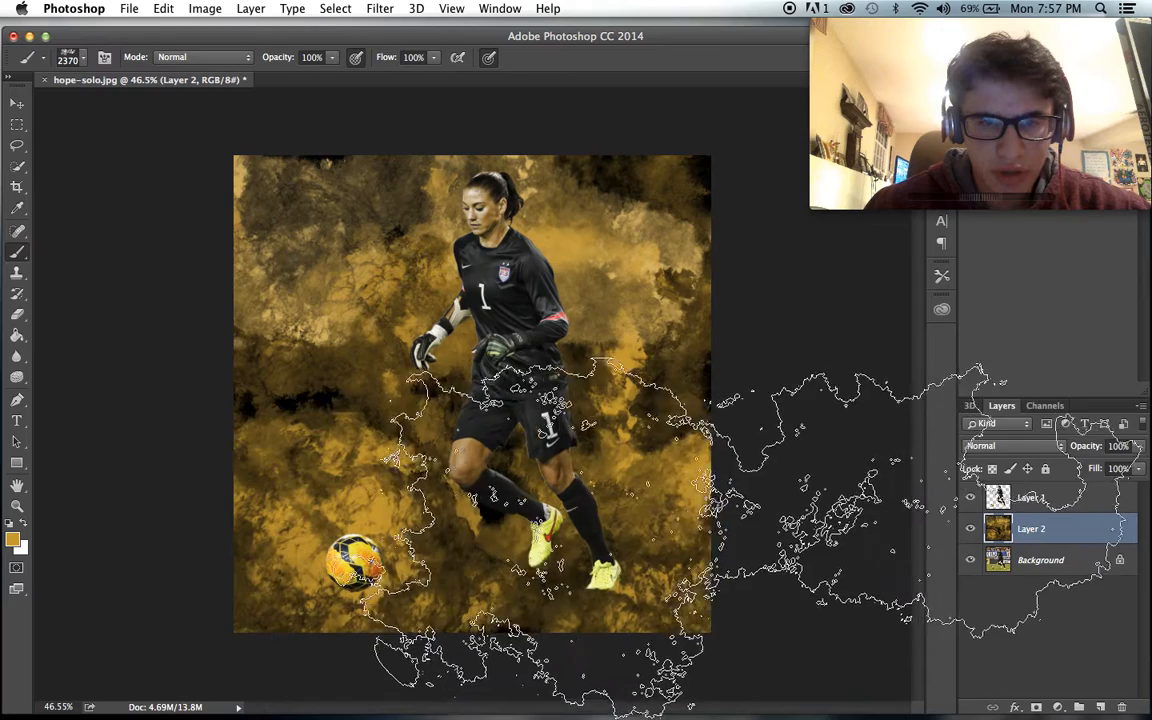
- Brighten the foreground gold and stamp it over Layer 2's left side, and over its upper right with the 1518 px brush tip
click(17, 544)
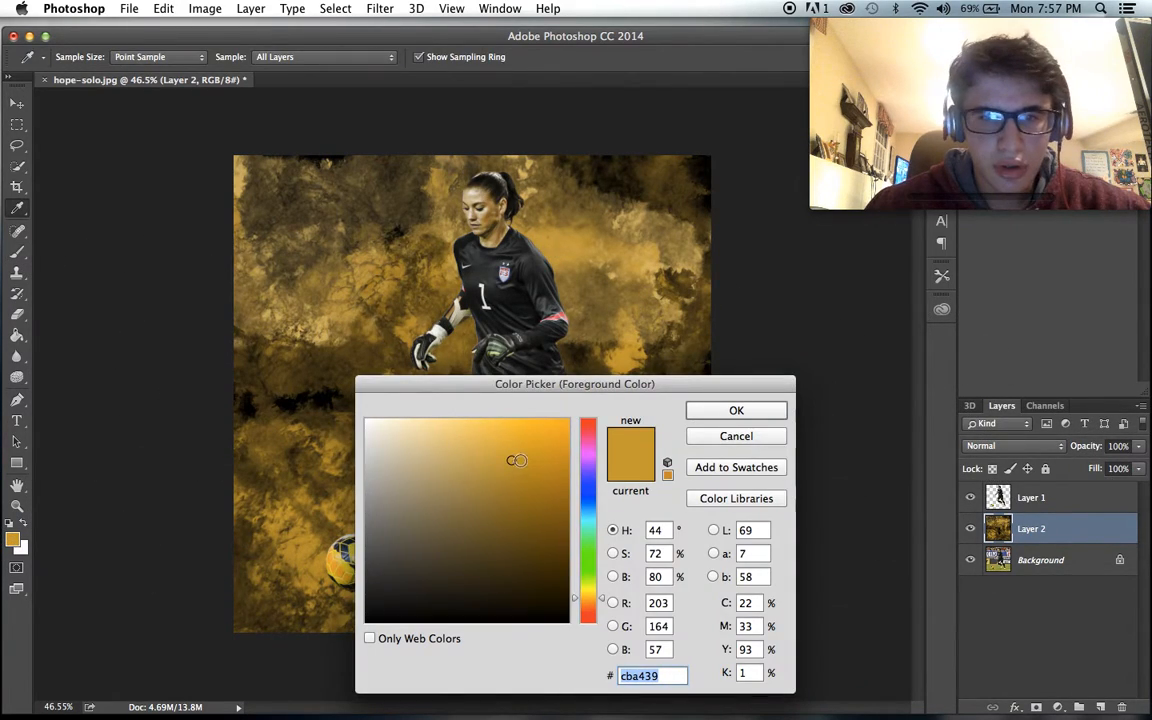
click(737, 410)
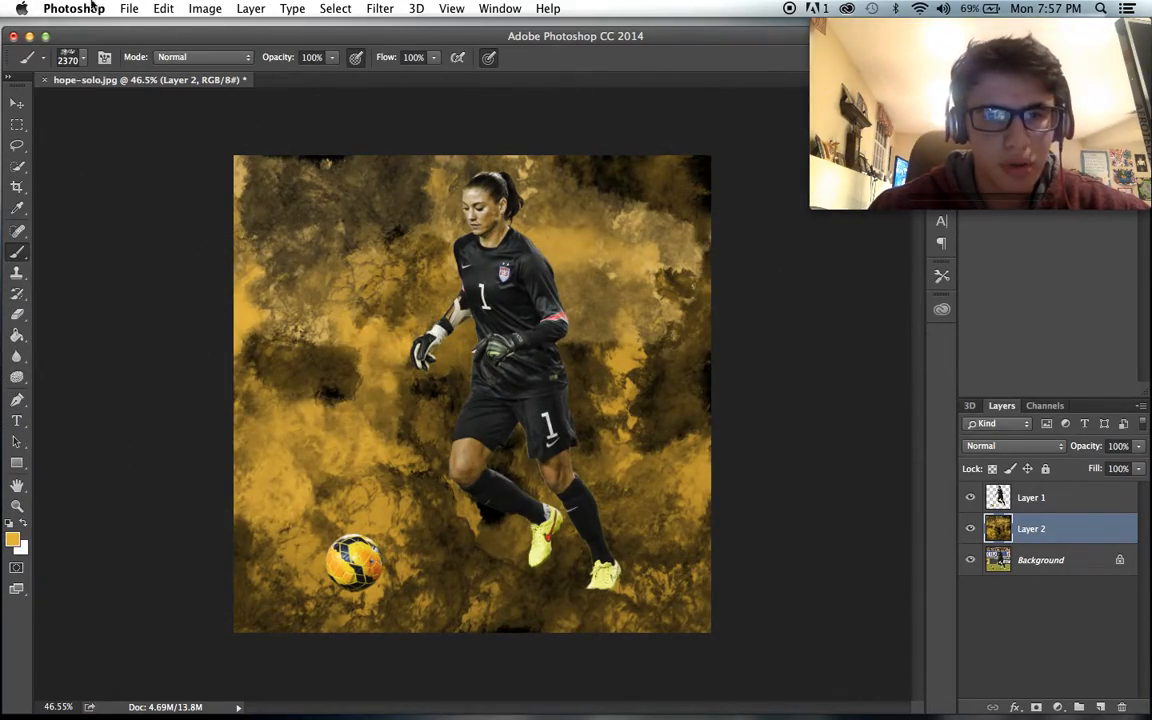
right_click(520, 278)
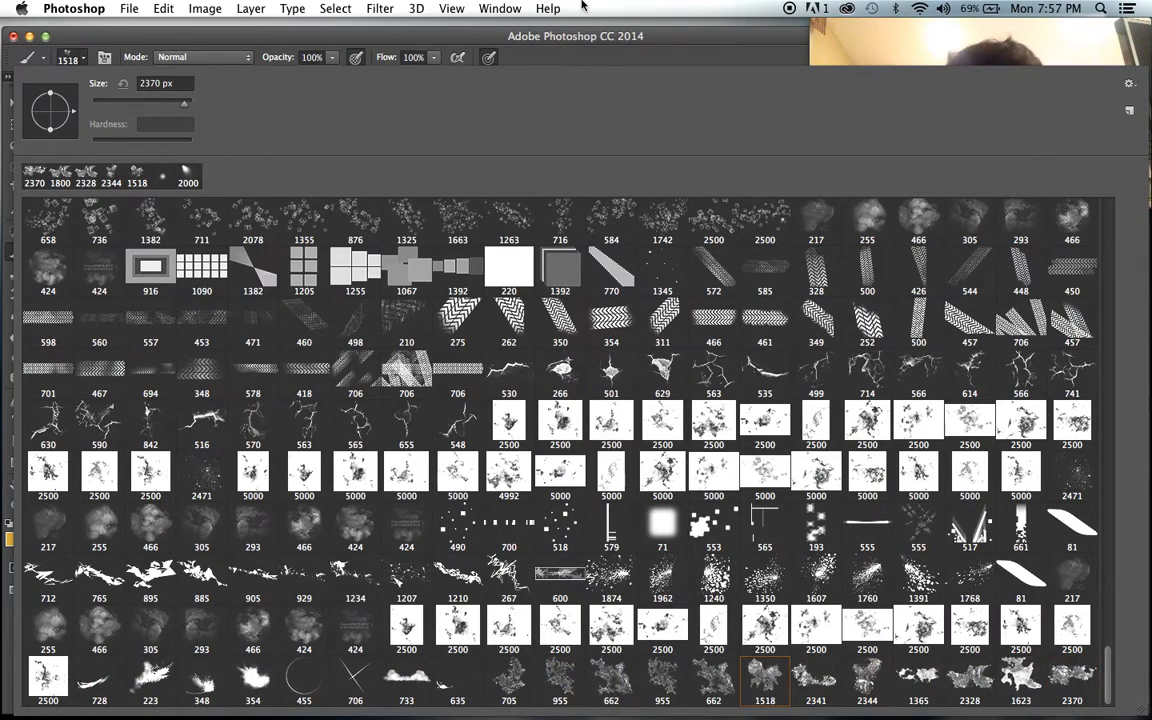
click(587, 37)
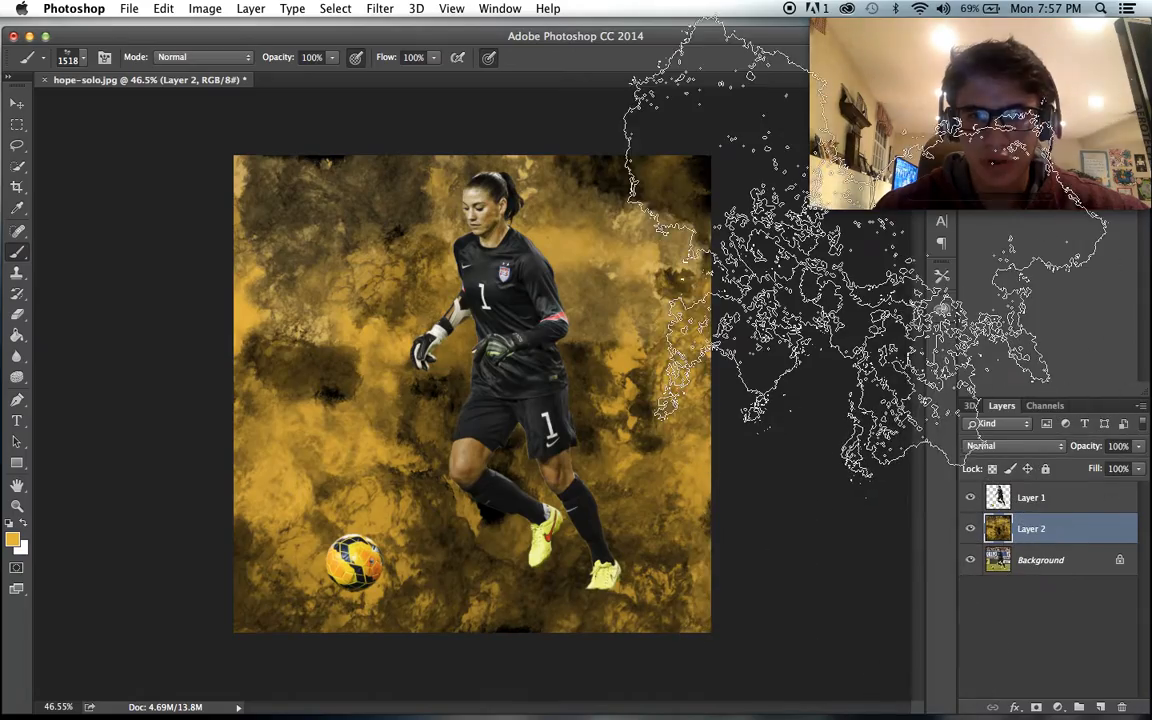
scroll(845, 405, up, 3)
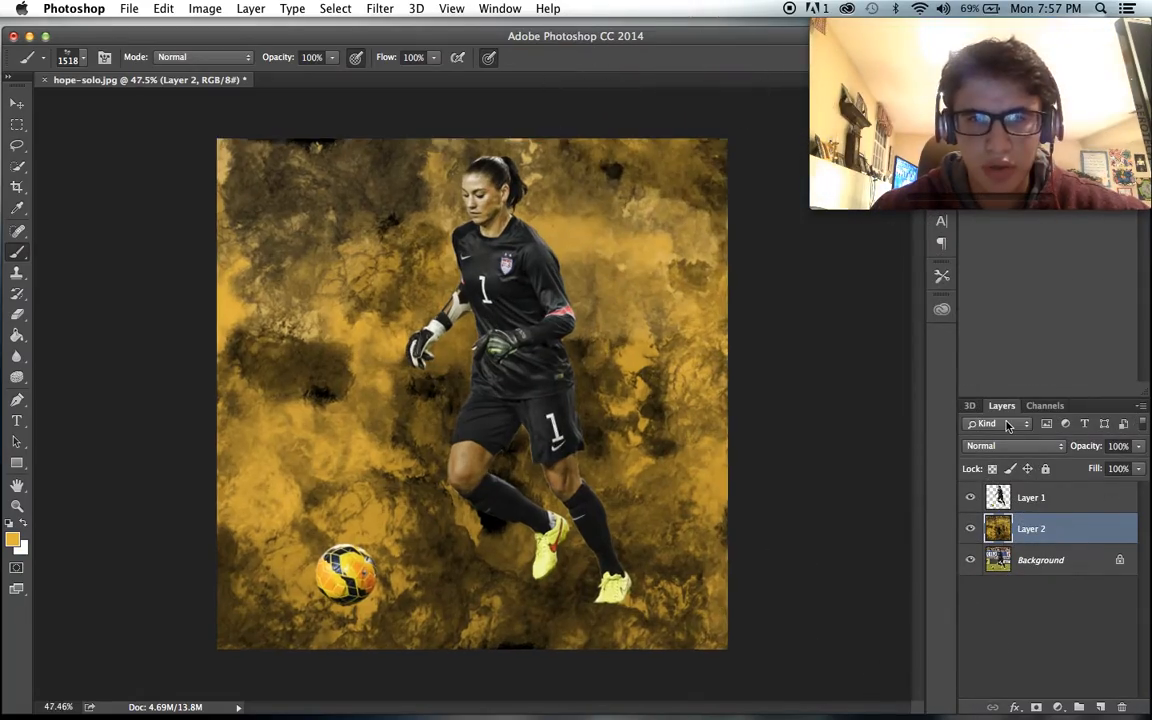
- Change the foreground colour to a burnt orange with a hue of 23°
click(12, 541)
drag(590, 598, 592, 617)
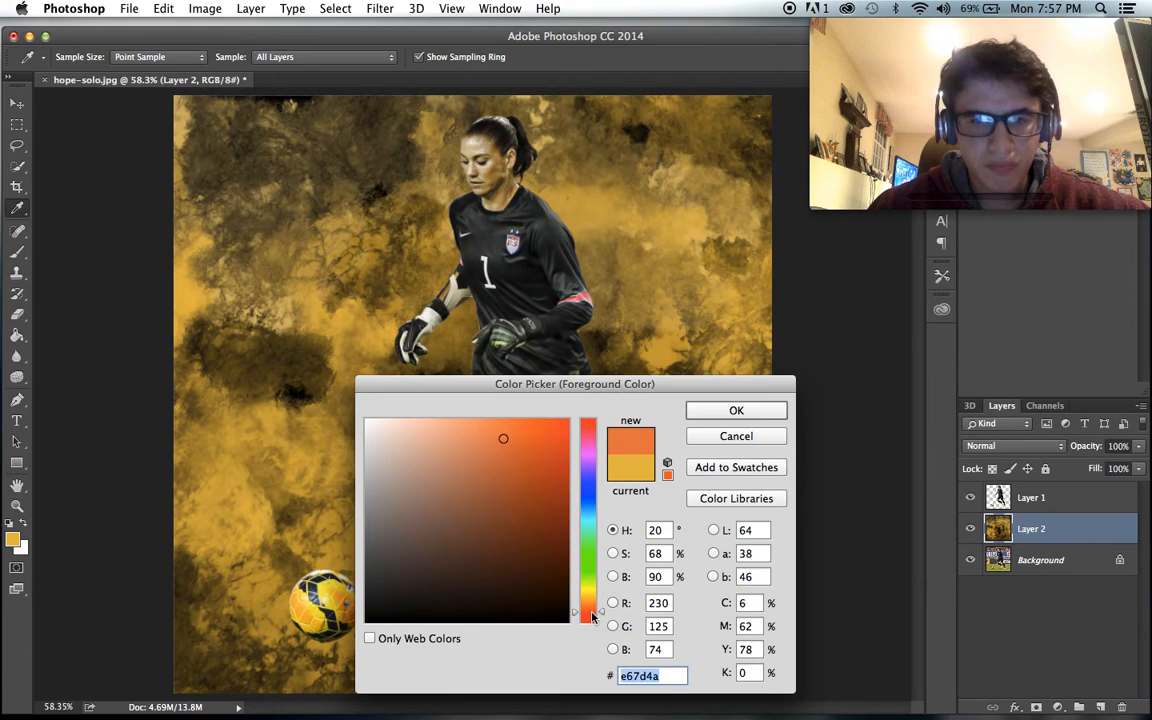
drag(537, 554, 533, 511)
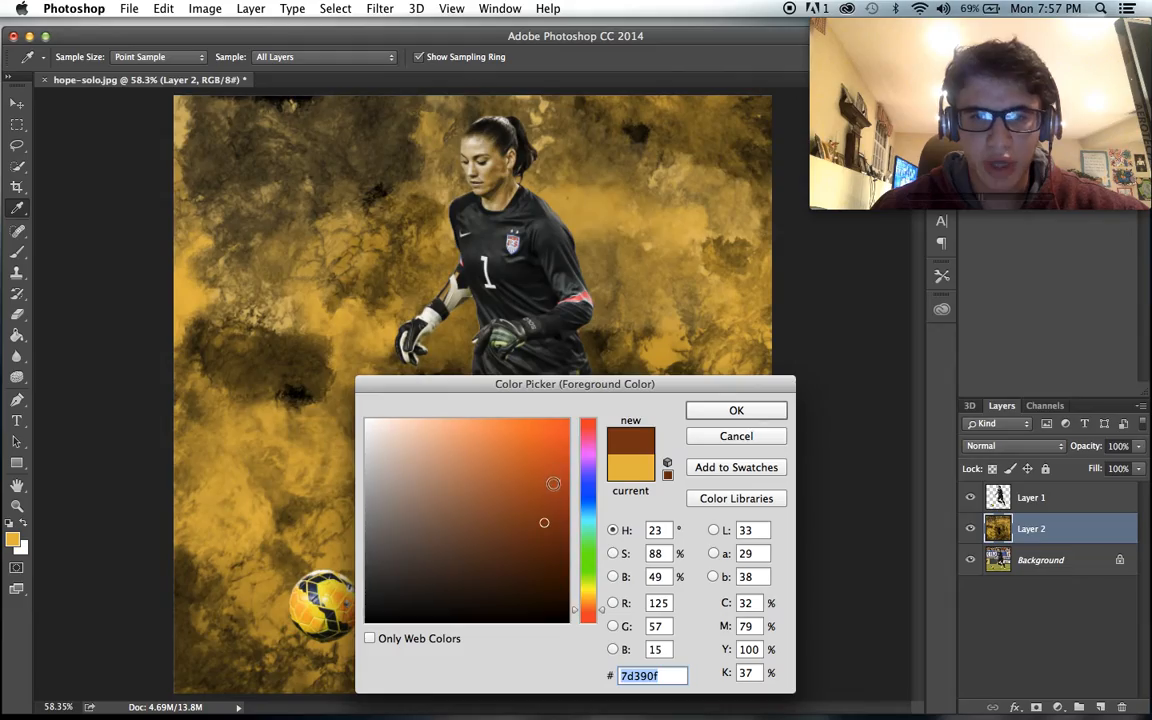
click(553, 483)
click(709, 413)
- Stamp burnt-orange texture over the left edge, upper-left corner and upper-right area of Layer 2
scroll(165, 395, down, 3)
click(112, 505)
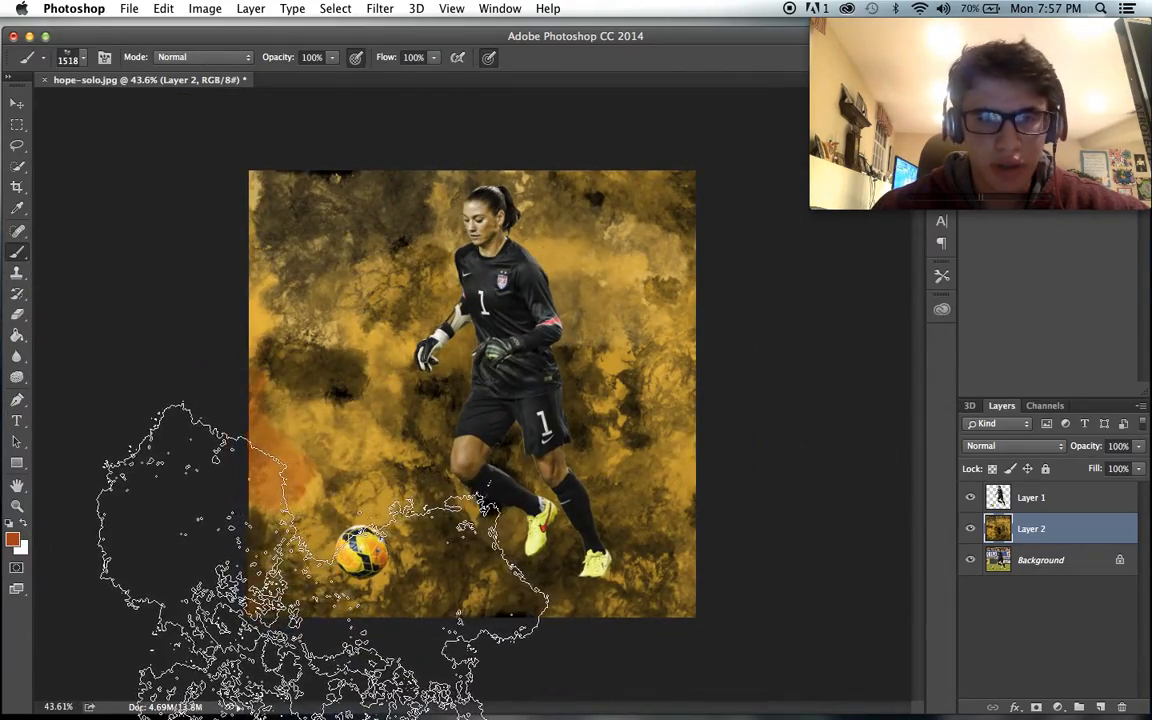
click(193, 185)
click(662, 275)
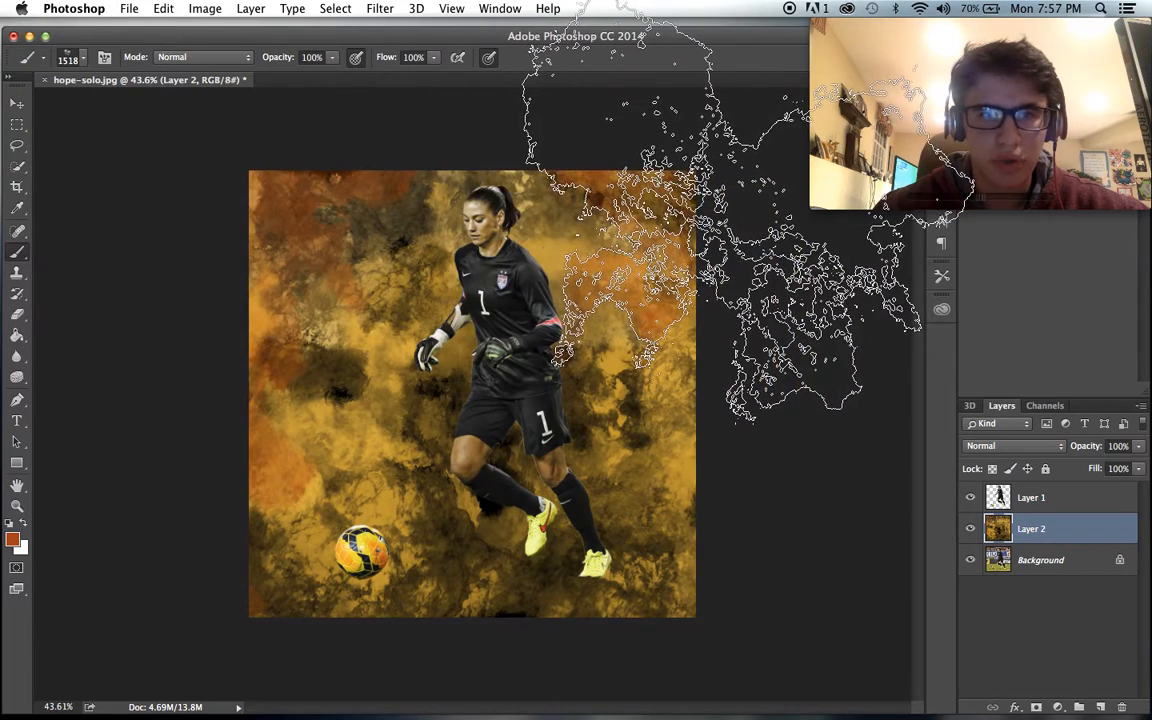
- Choose the 2328 px textured brush tip for the burnt-orange colour
click(79, 58)
click(866, 680)
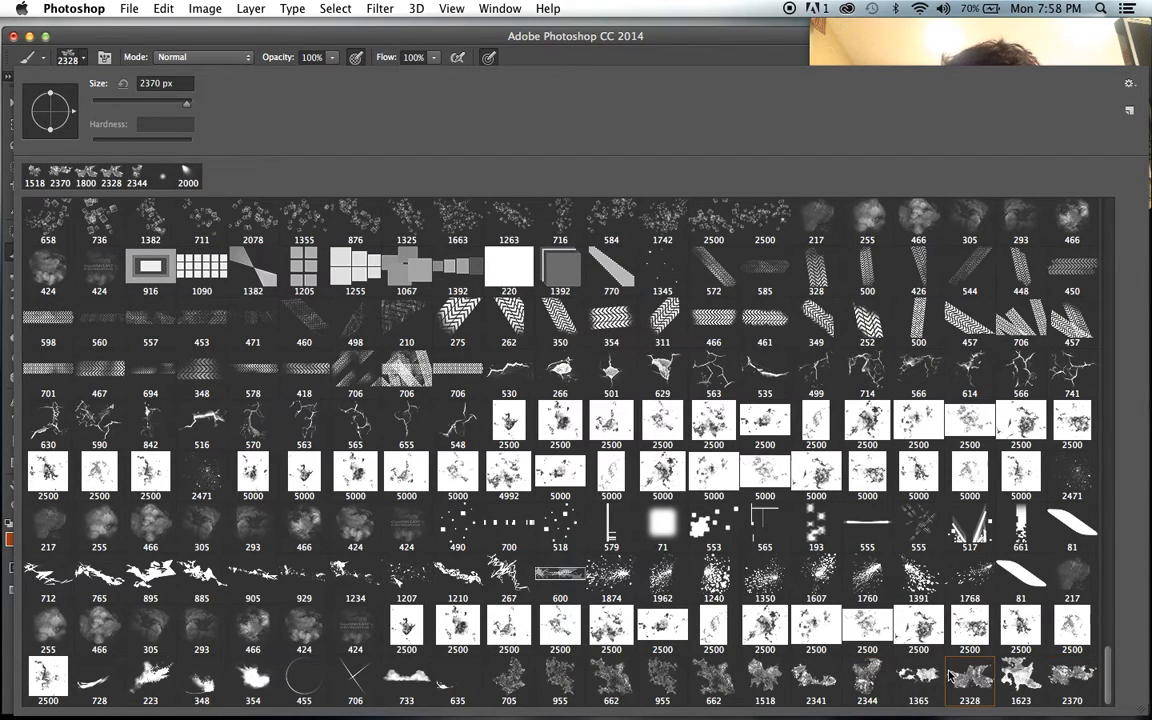
key(Return)
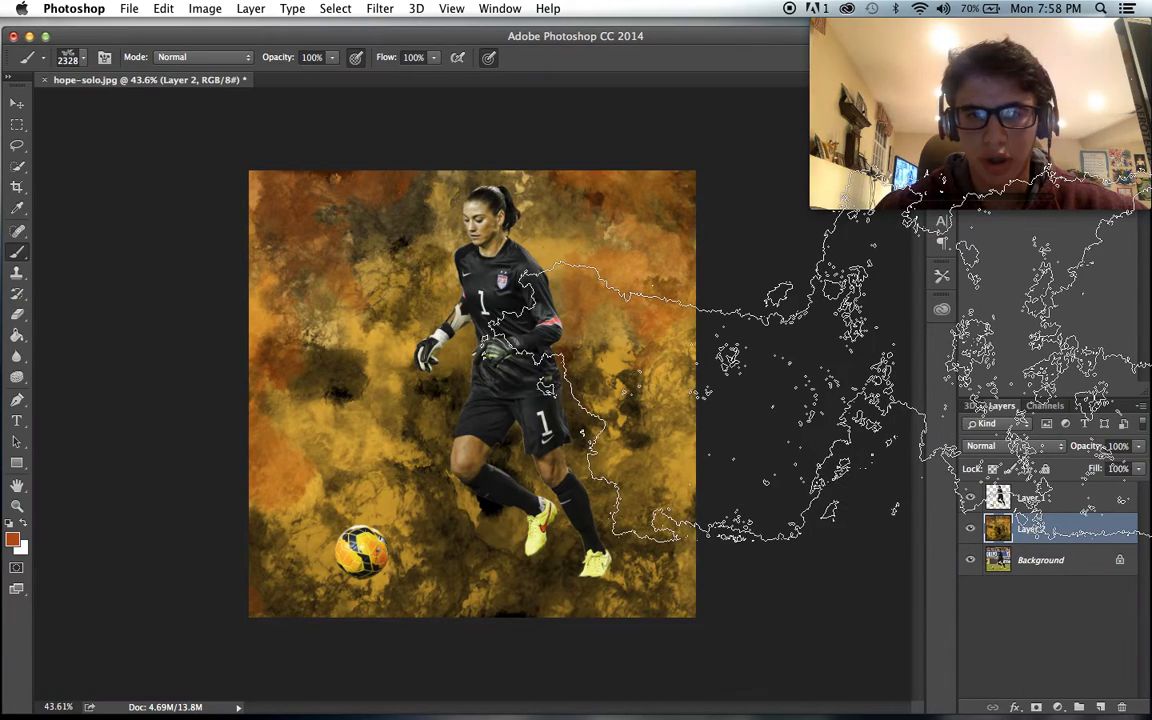
- Stamp burnt-orange texture across the lower part of Layer 2 with the brush reduced to 2200 px
key(bracketleft)
click(860, 332)
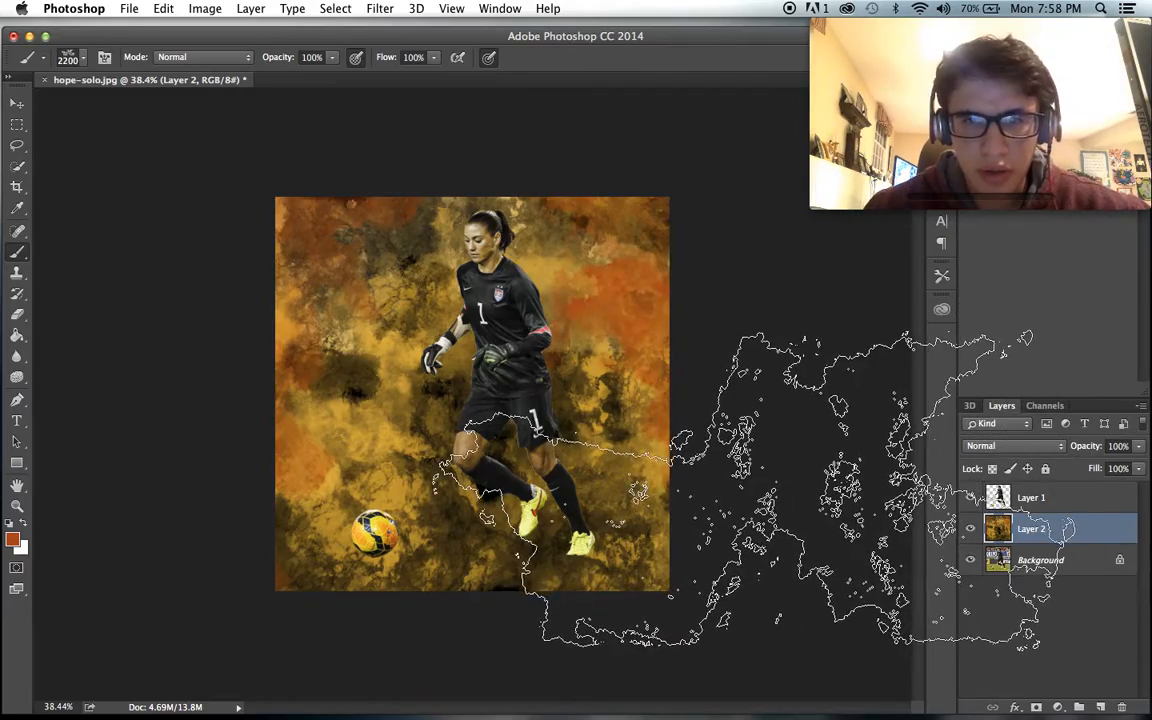
click(750, 488)
click(240, 592)
click(387, 658)
- Choose the 1518 px textured brush tip
scroll(530, 546, up, 5)
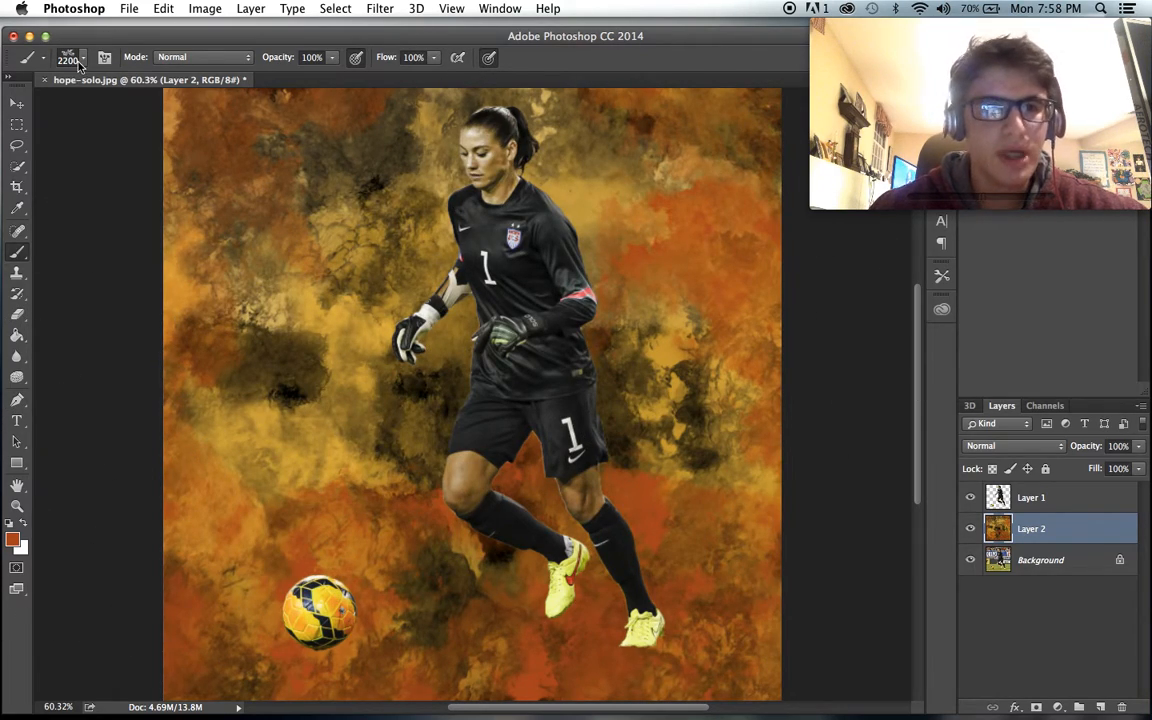
right_click(225, 100)
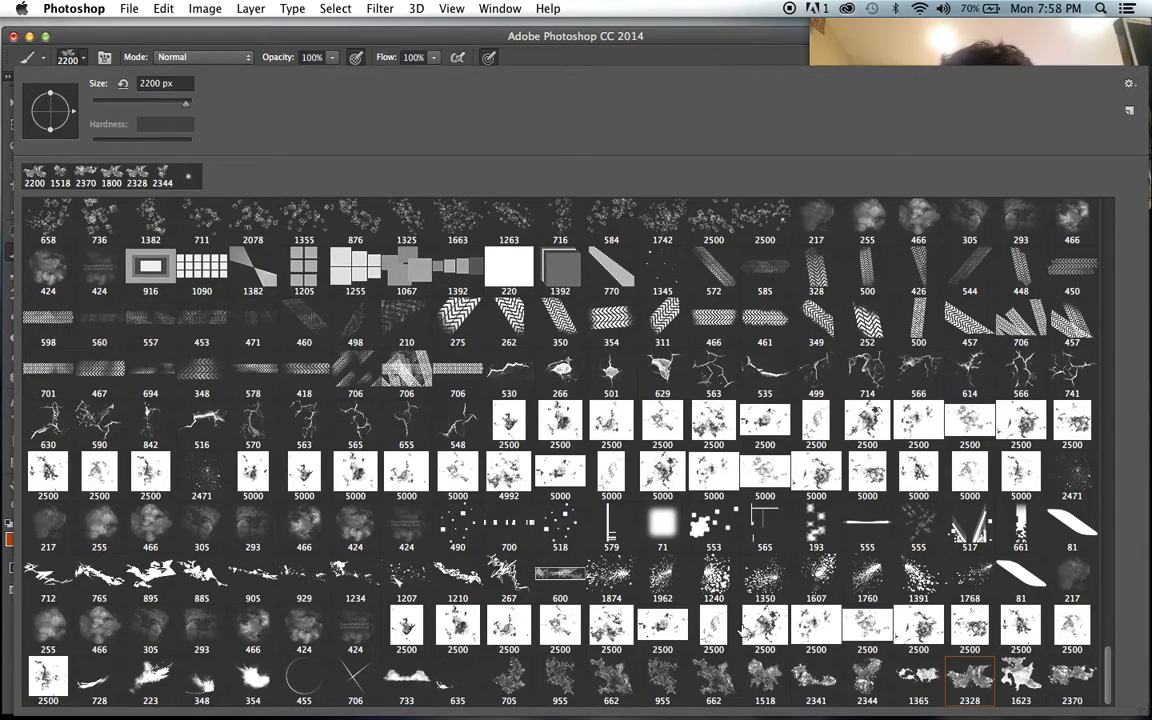
click(765, 678)
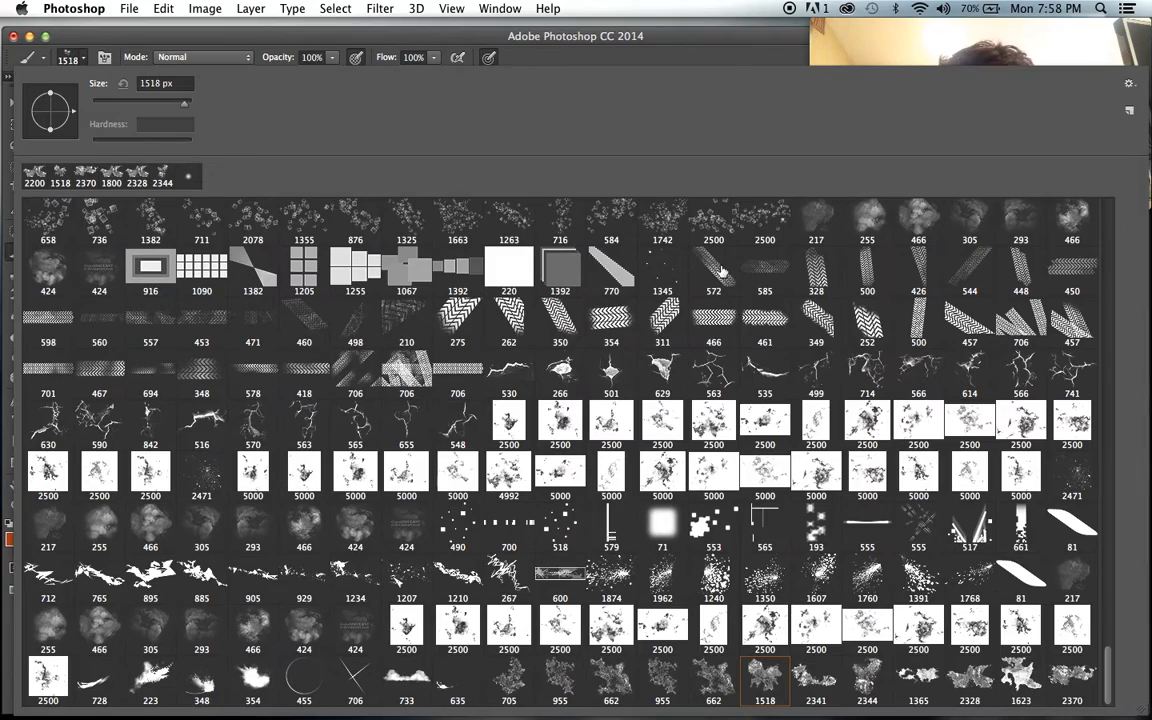
click(644, 55)
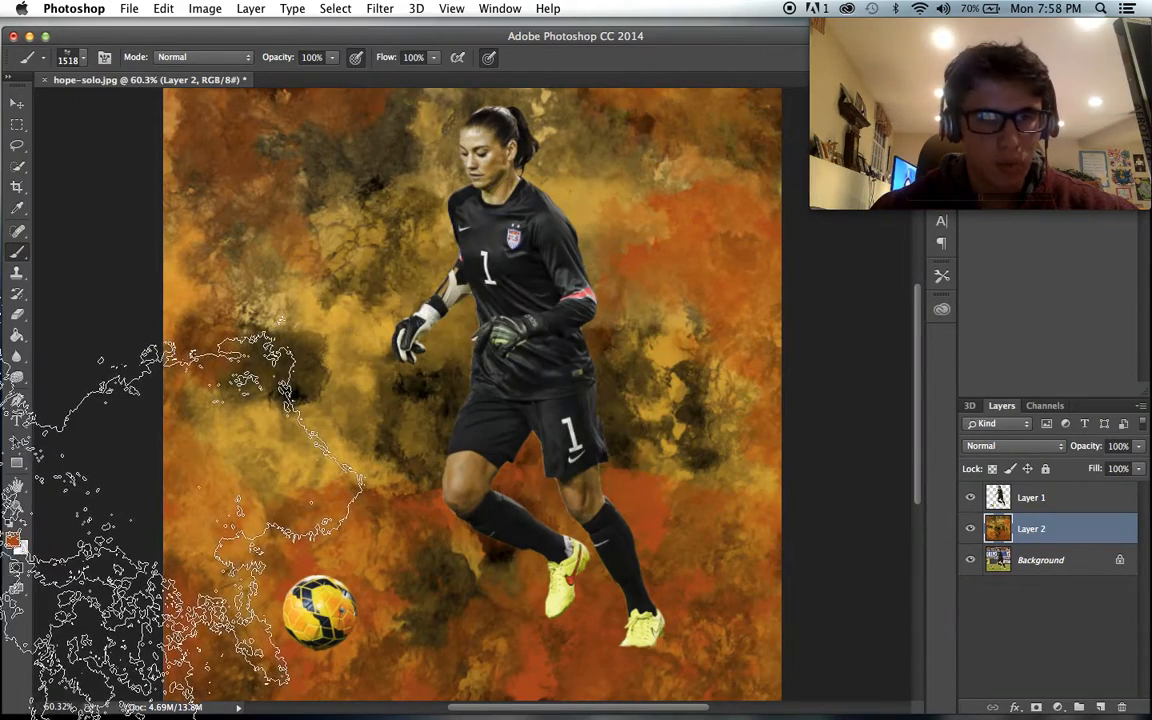
- Try stamping a pale tan (#e1c691) texture on Layer 2 behind the goalkeeper, and undo the stamp
click(15, 538)
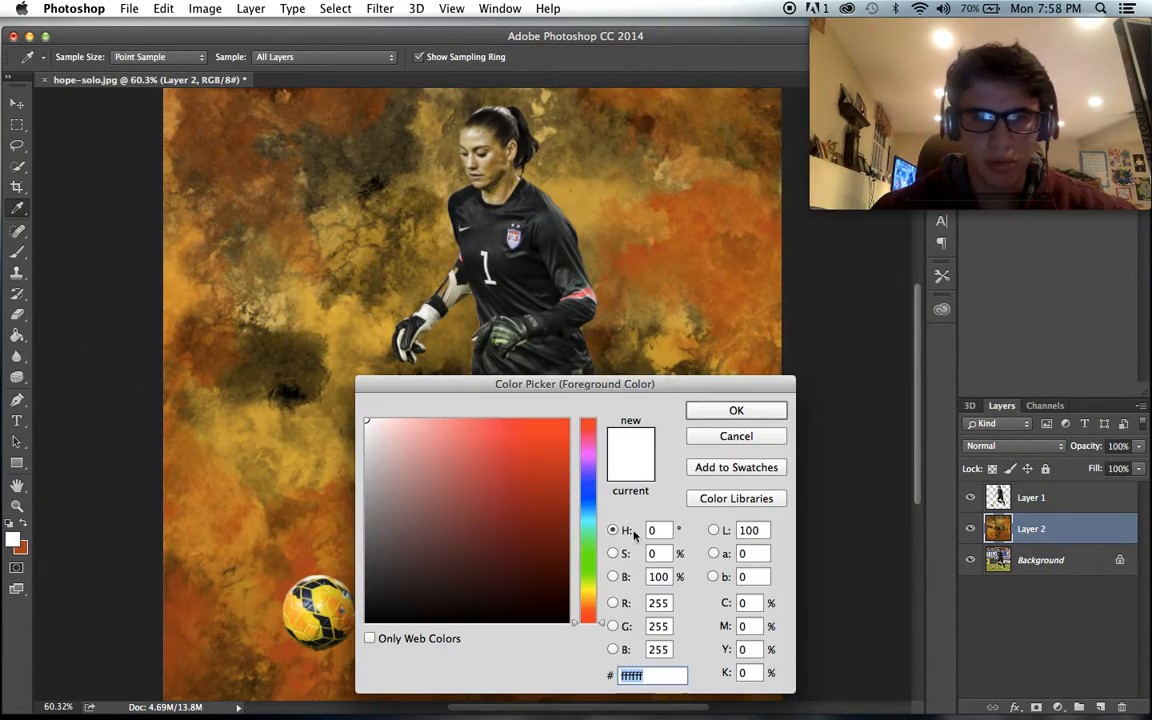
mouse_move(465, 493)
mouse_down()
mouse_move(463, 463)
mouse_move(437, 442)
mouse_up()
click(736, 410)
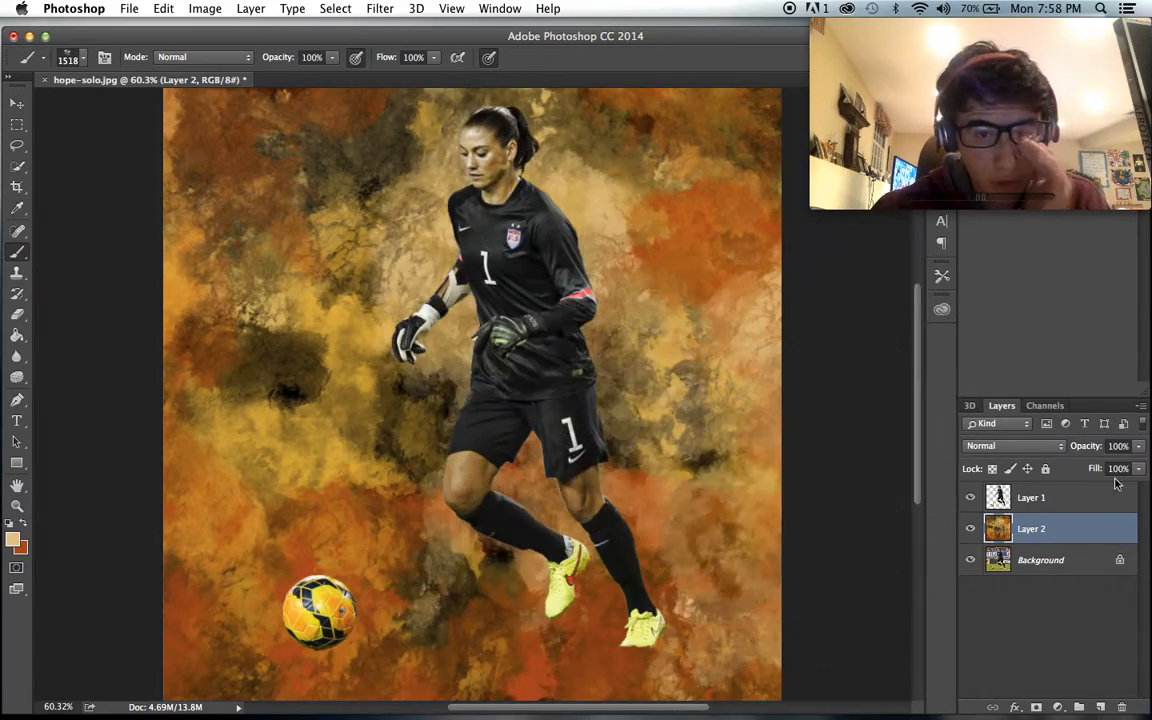
key(super+z)
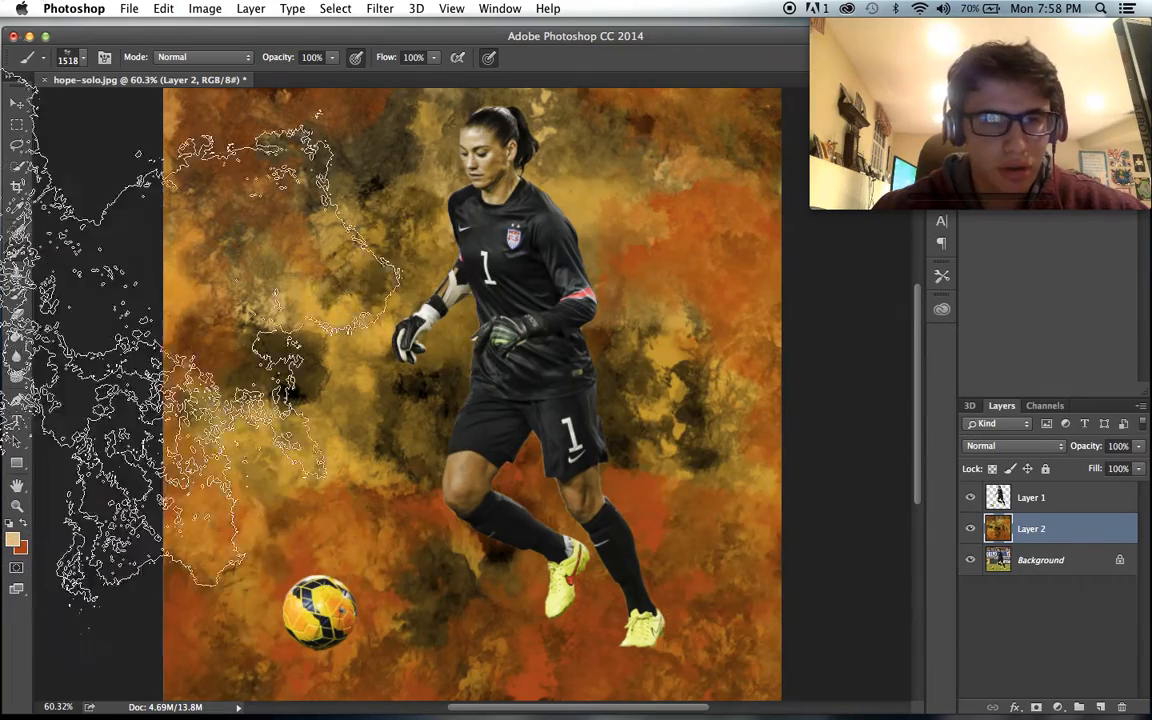
- Set the foreground colour to light gold #f4cd82 and stamp it on Layer 2 around the goalkeeper's body
click(13, 540)
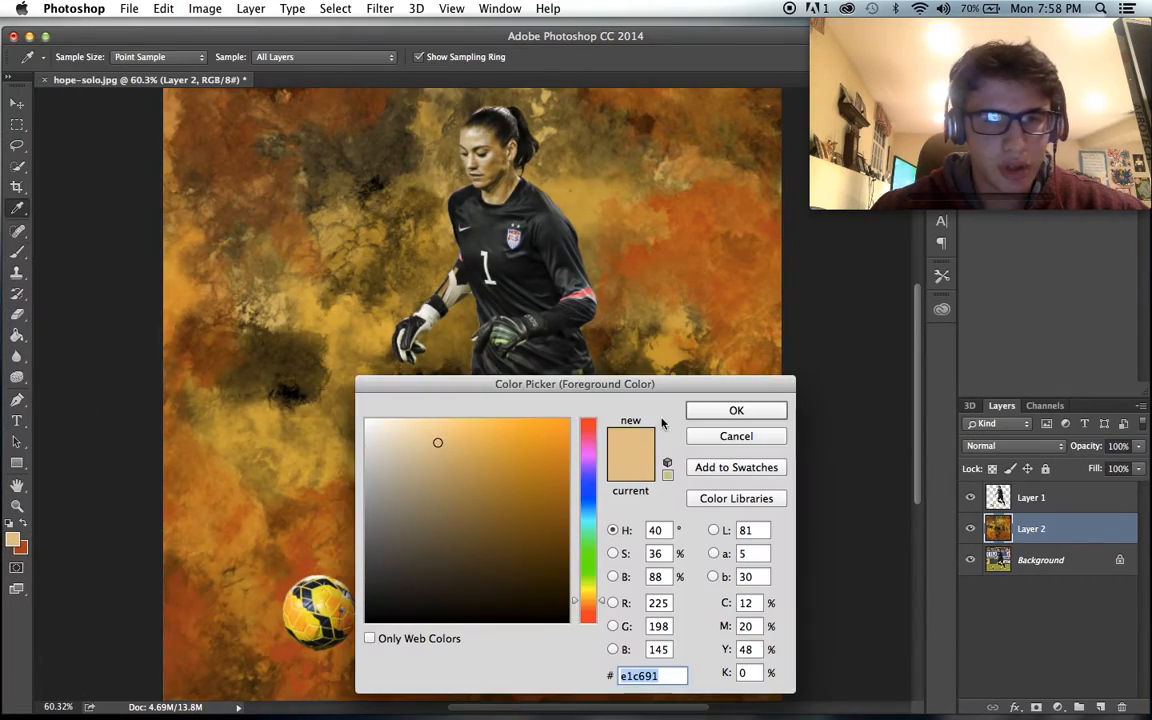
drag(440, 439, 439, 428)
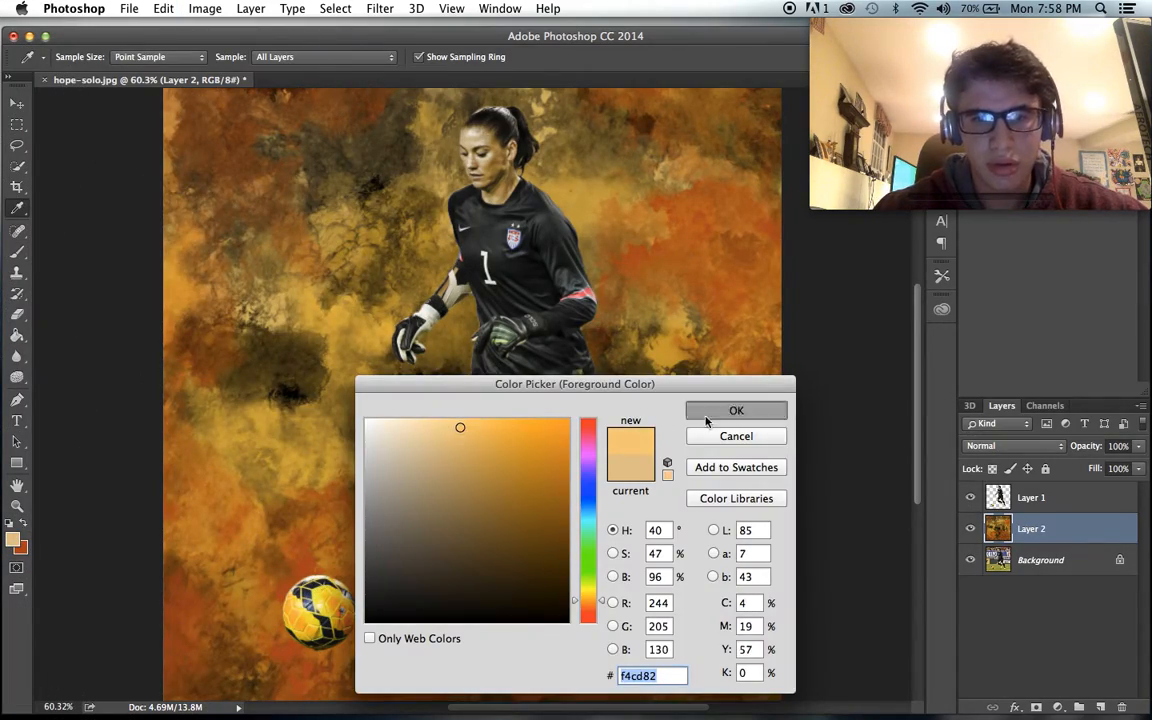
click(707, 421)
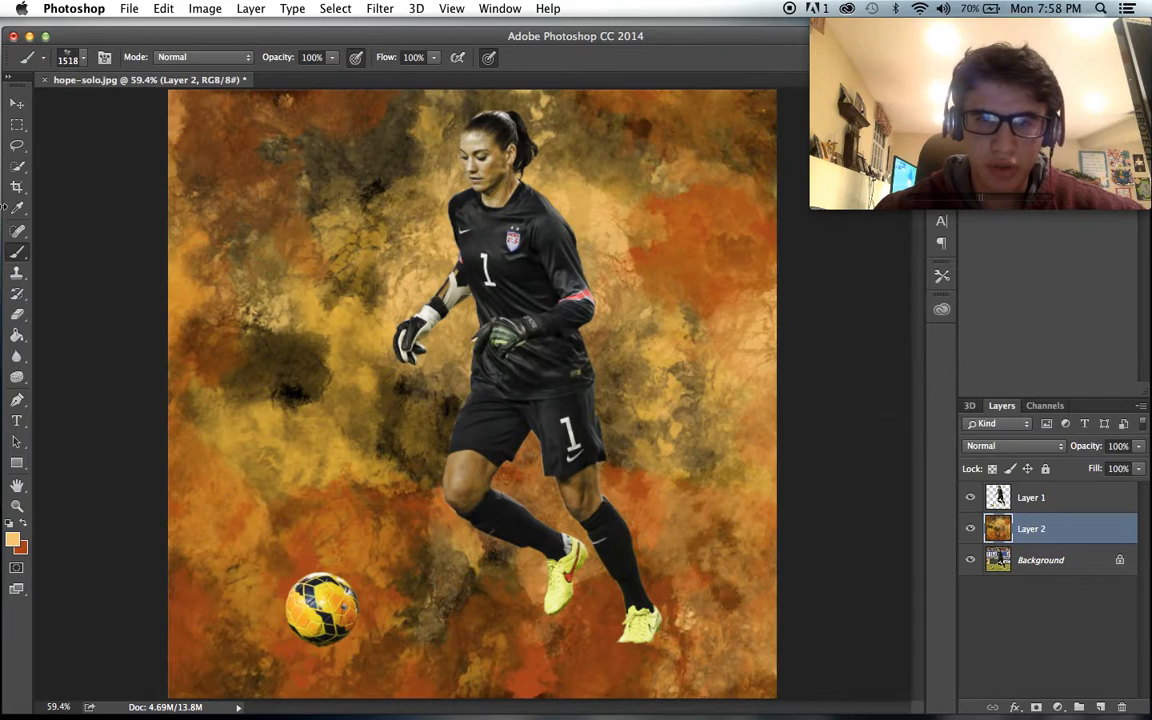
- Erase the bottom strip of Layer 2 with a soft 600 px eraser to reveal the grass below the goalkeeper
click(28, 318)
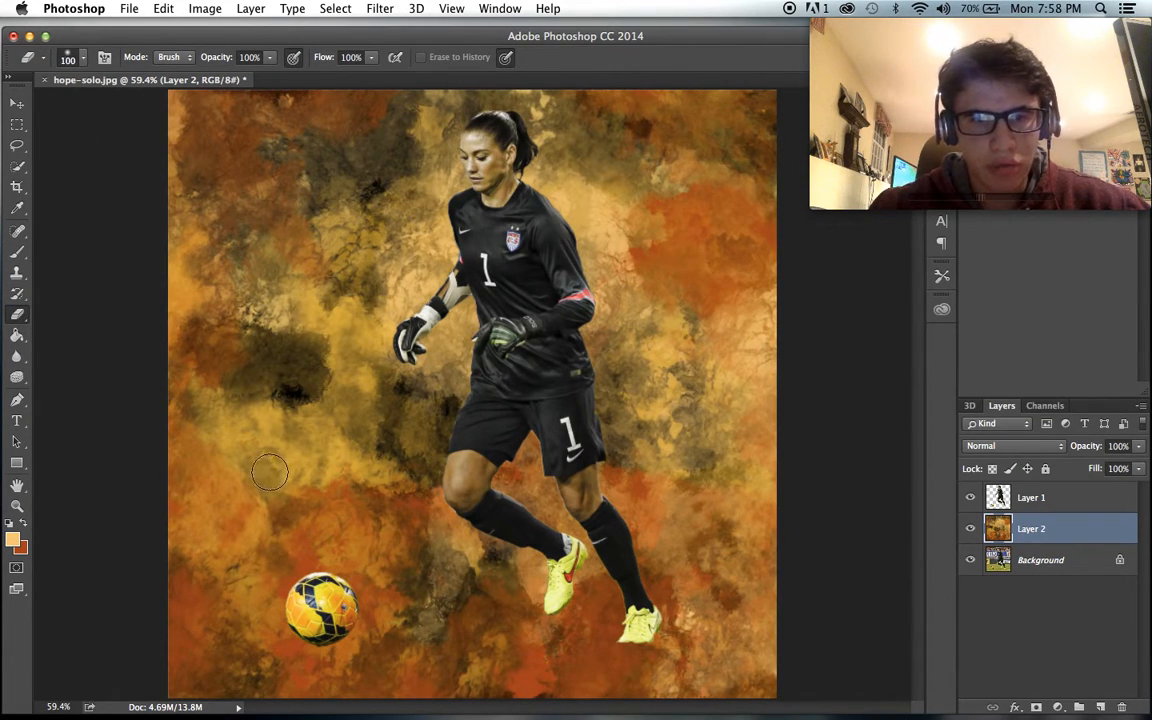
scroll(269, 472, down, 3)
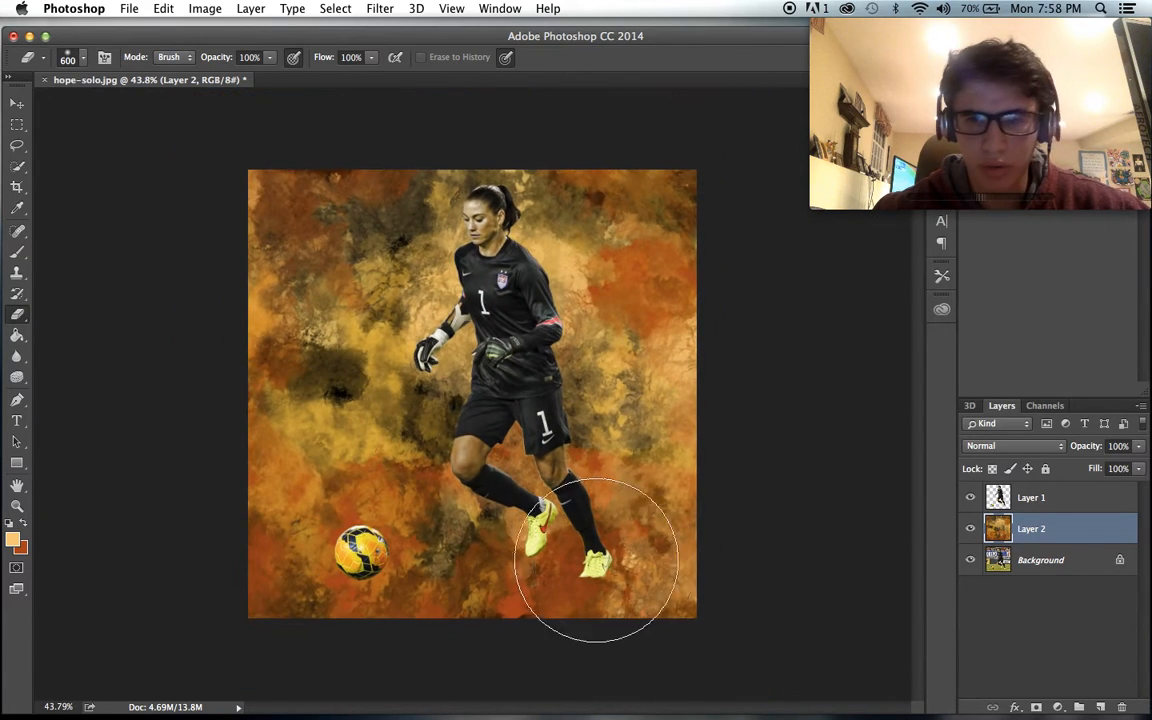
mouse_move(651, 583)
mouse_down()
mouse_move(606, 595)
mouse_move(681, 629)
mouse_move(593, 662)
mouse_move(308, 664)
mouse_move(379, 663)
mouse_move(344, 643)
mouse_move(659, 666)
mouse_move(617, 671)
mouse_move(725, 651)
mouse_move(641, 635)
mouse_up()
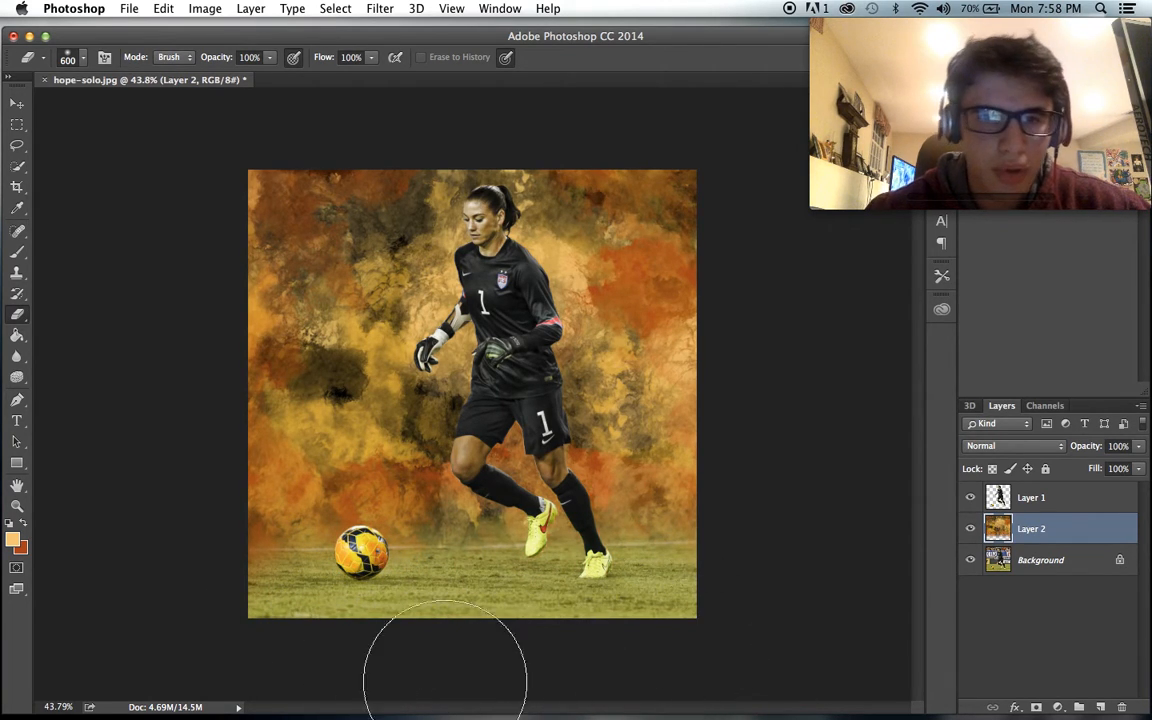
right_click(478, 653)
click(319, 648)
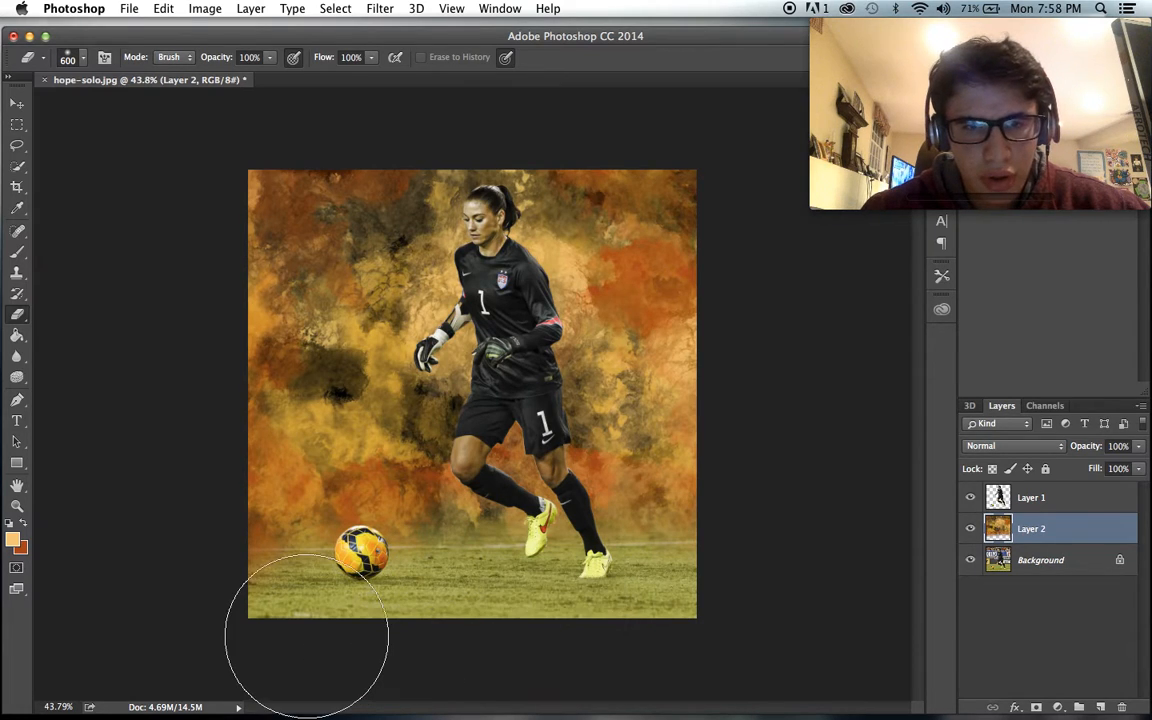
- Reduce the eraser to 268 px and clear the remaining orange haze from the grass around the ball
scroll(307, 636, up, 3)
scroll(300, 630, down, 3)
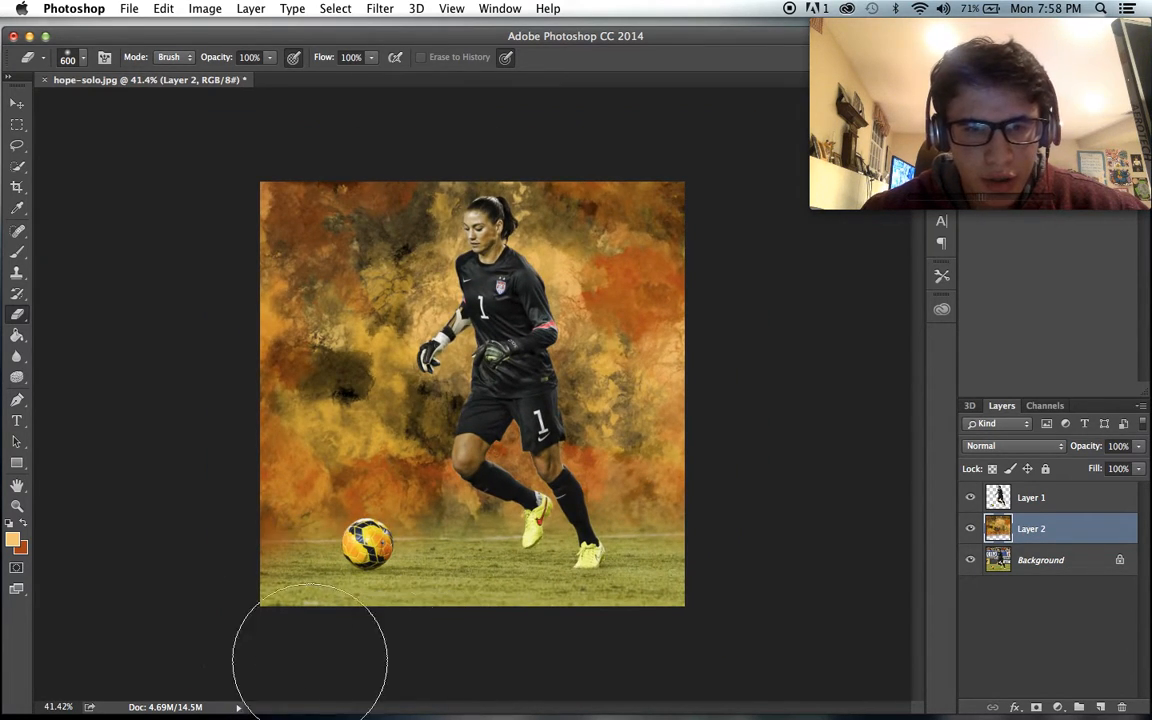
click(86, 59)
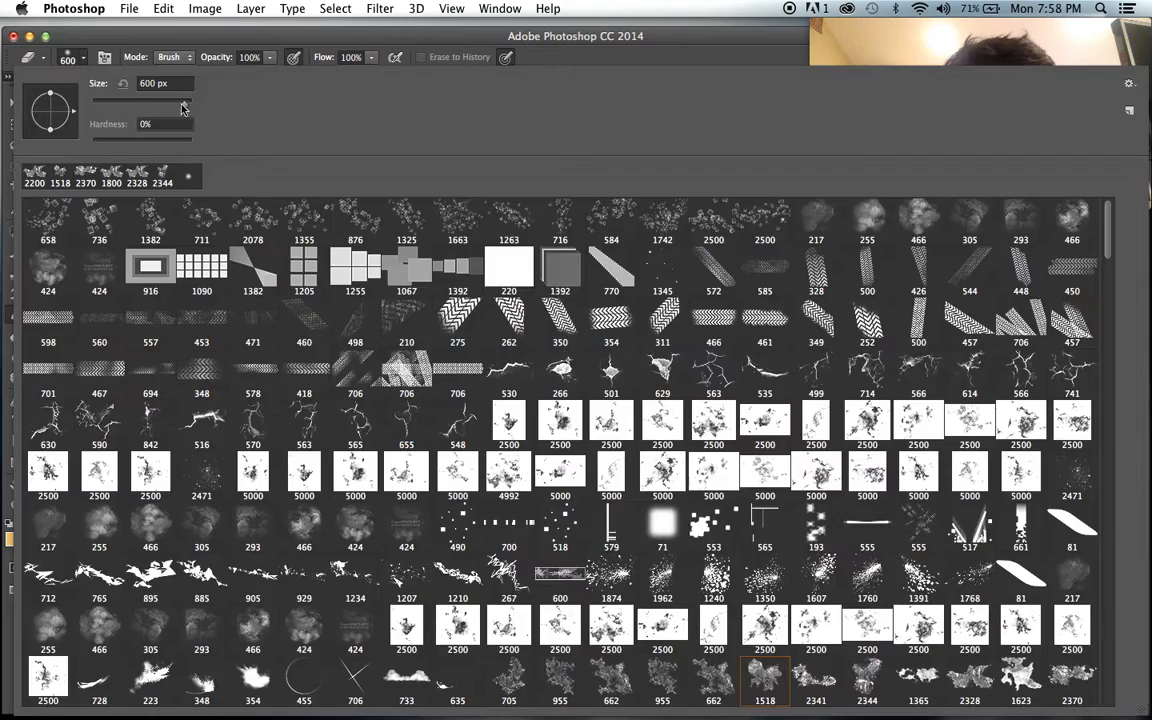
click(218, 57)
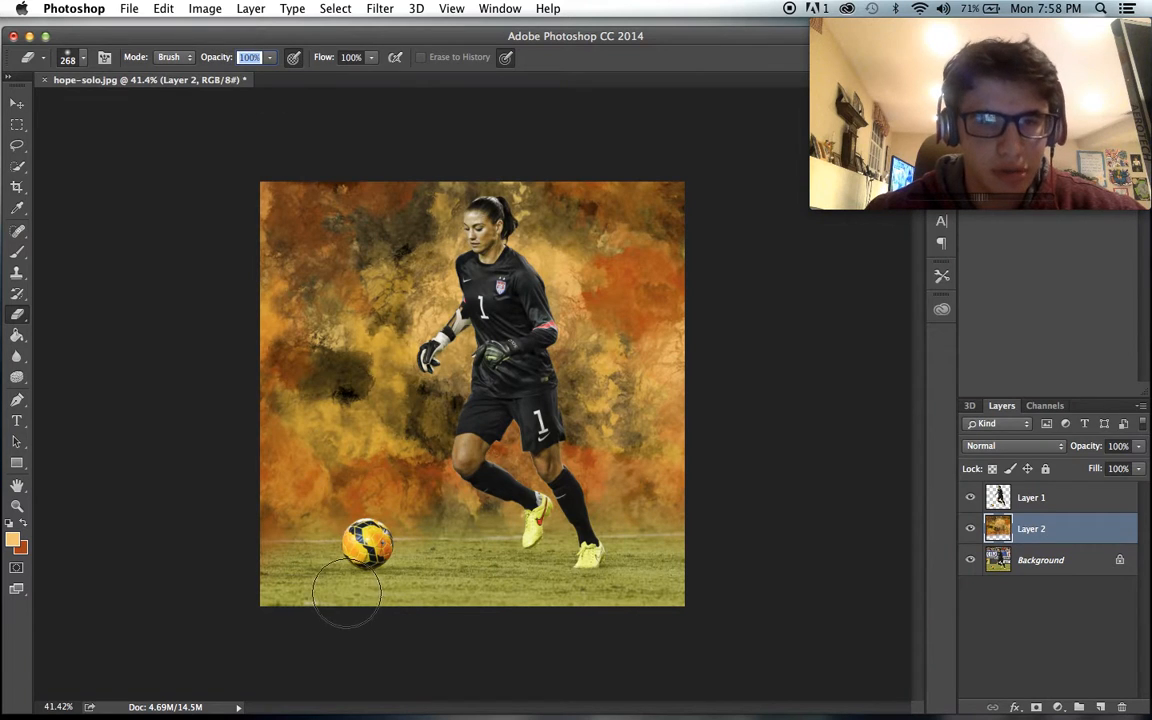
drag(347, 594, 272, 580)
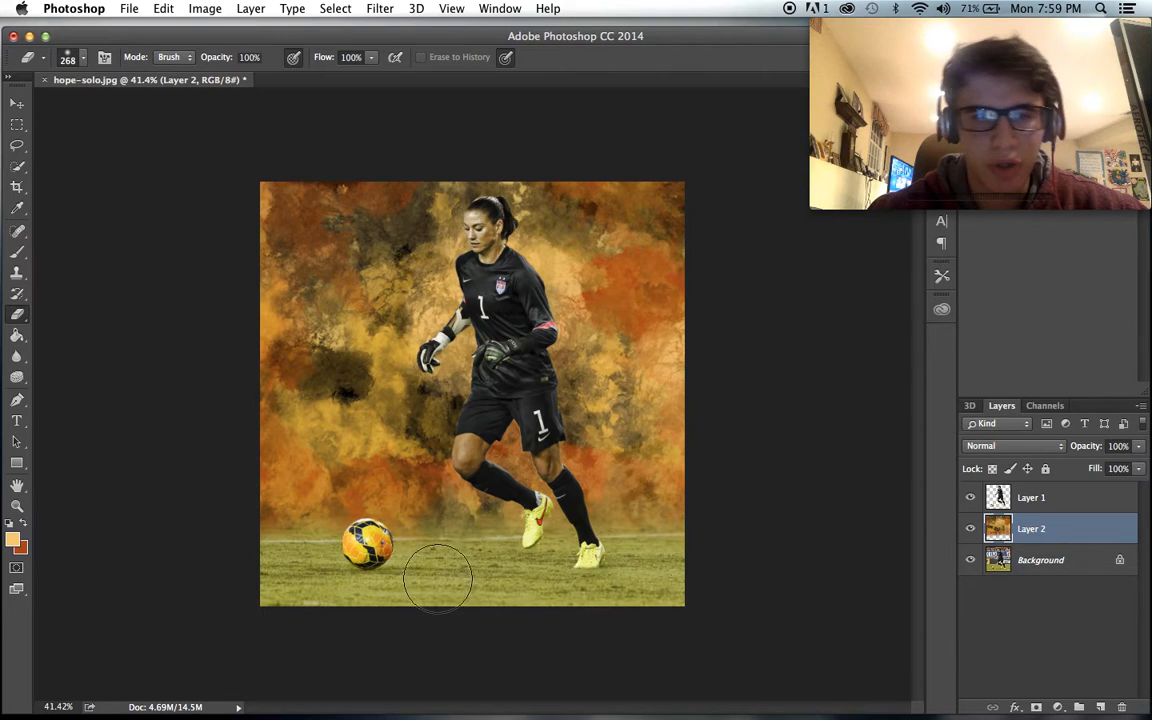
- Examine the blend between the painted background and the grass from close up and at full-image view
scroll(470, 573, up, 5)
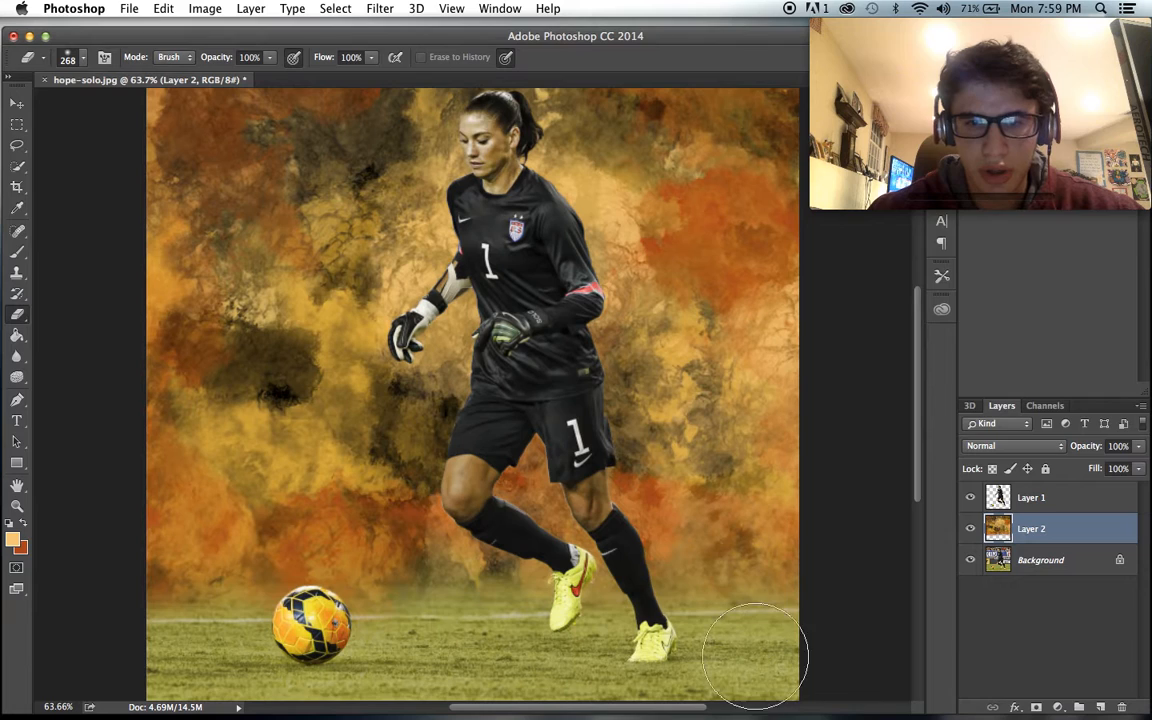
click(83, 57)
click(241, 41)
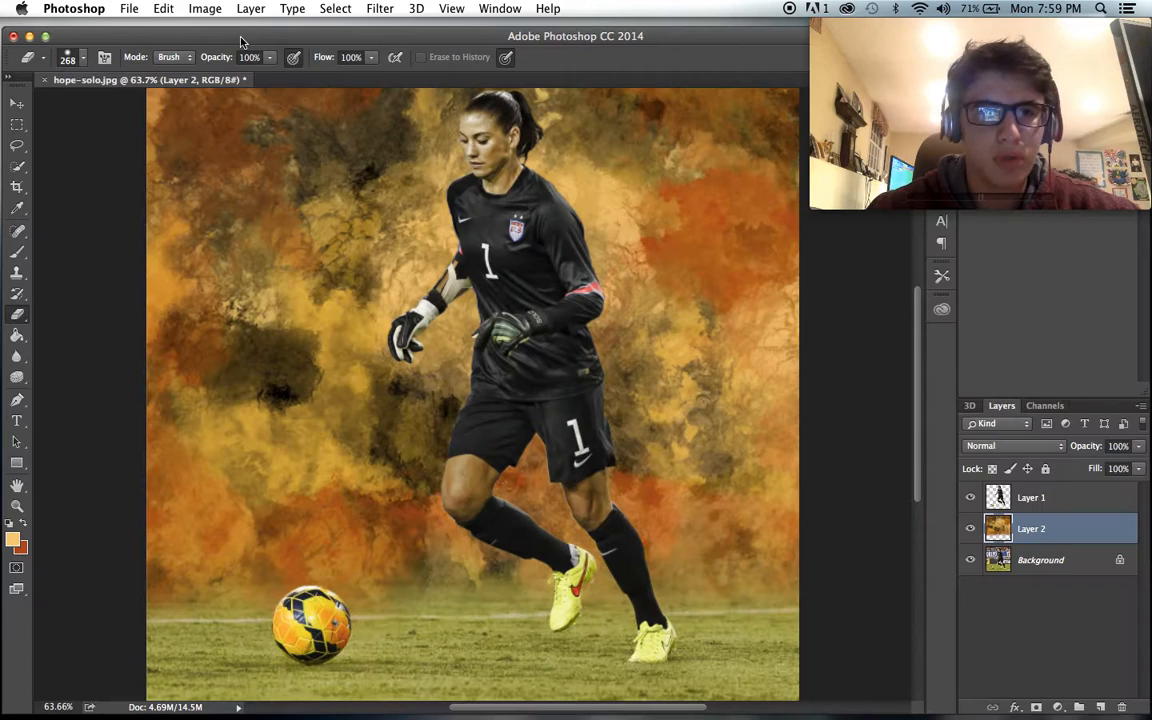
scroll(267, 450, down, 4)
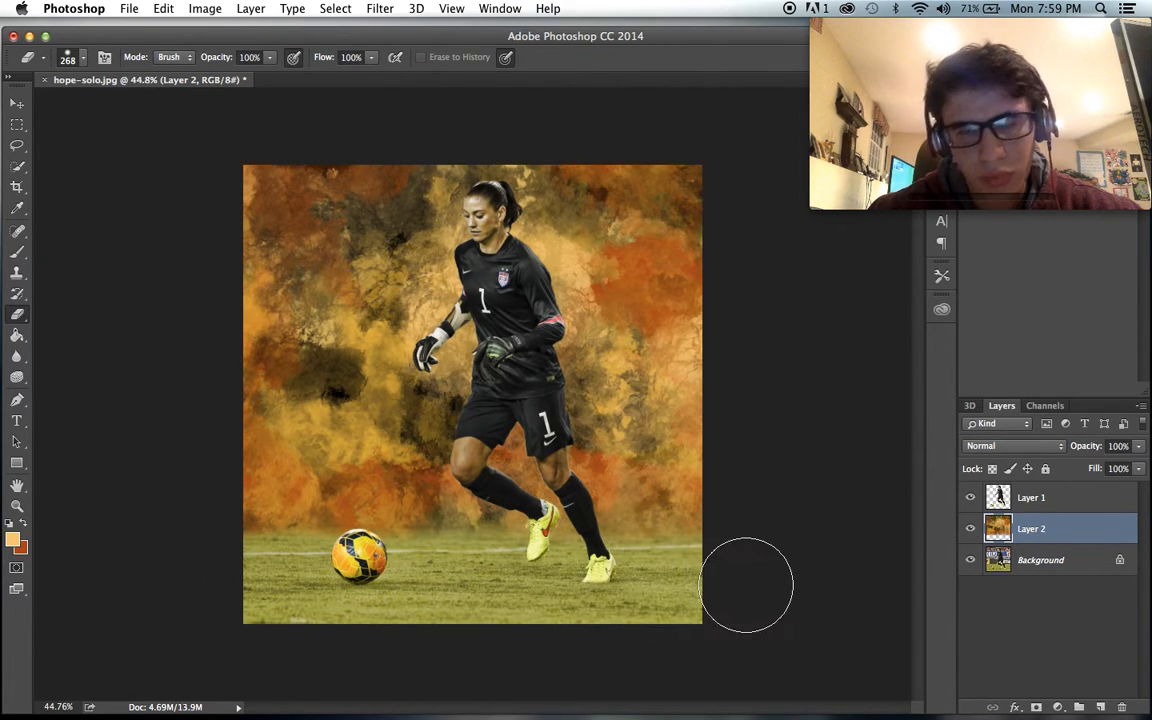
scroll(599, 537, up, 4)
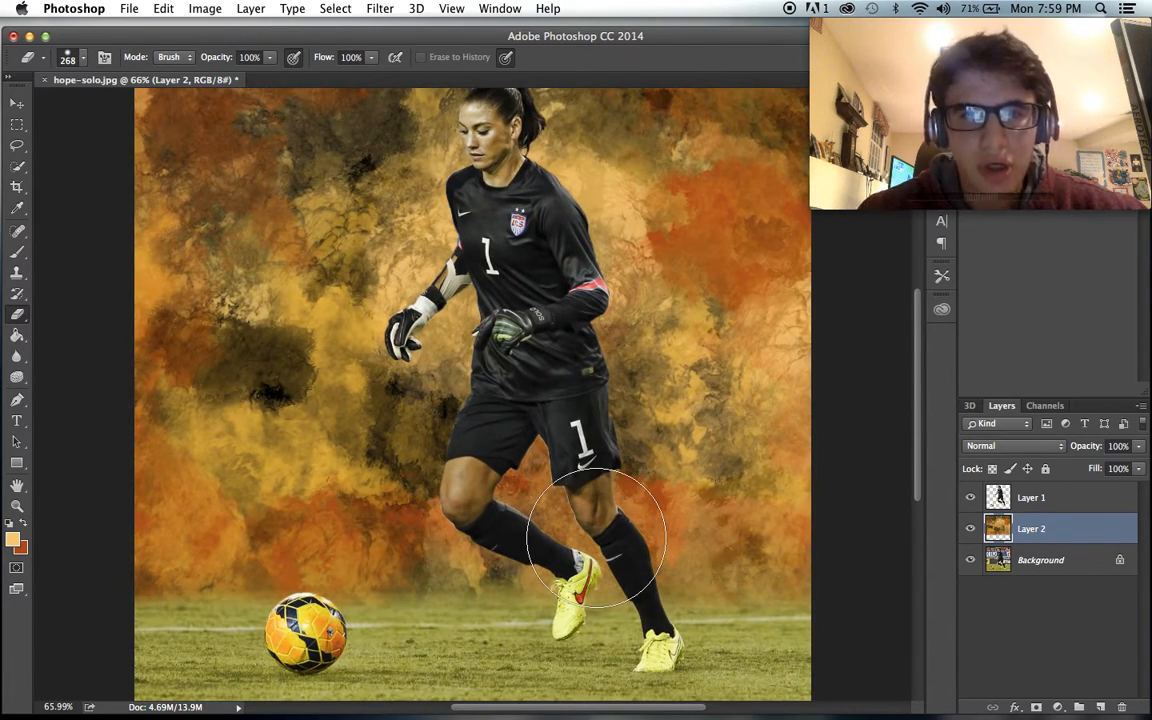
scroll(596, 537, down, 1)
scroll(596, 540, down, 4)
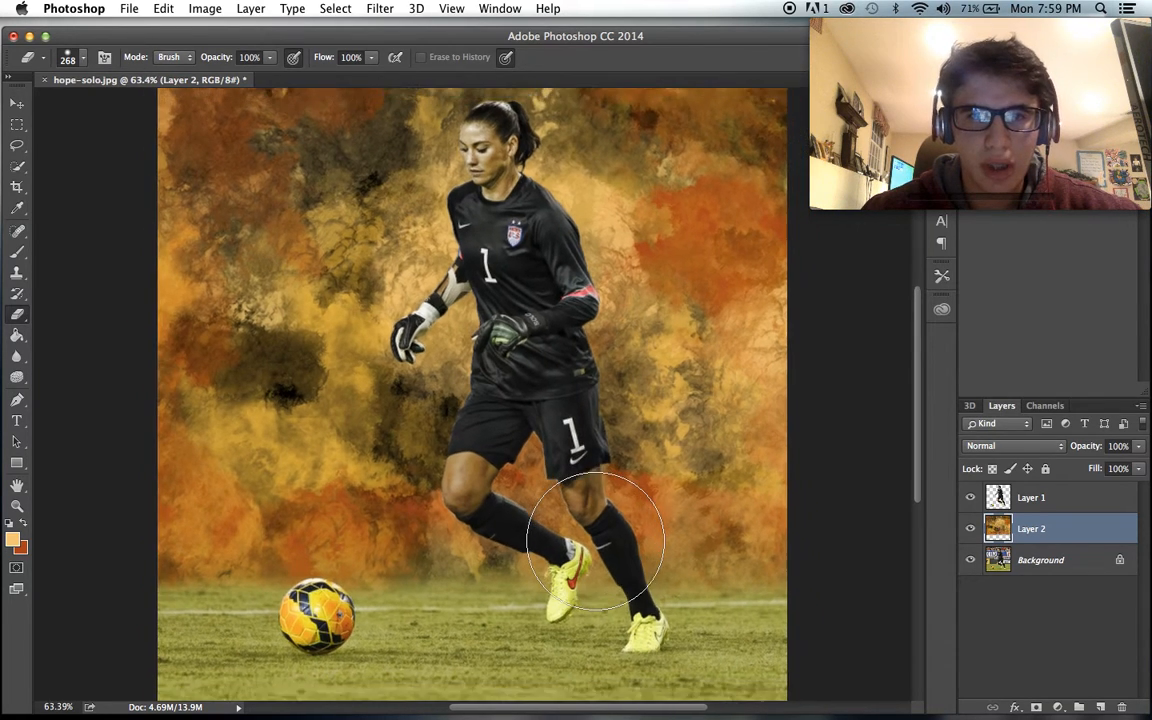
scroll(600, 535, up, 3)
scroll(596, 541, up, 1)
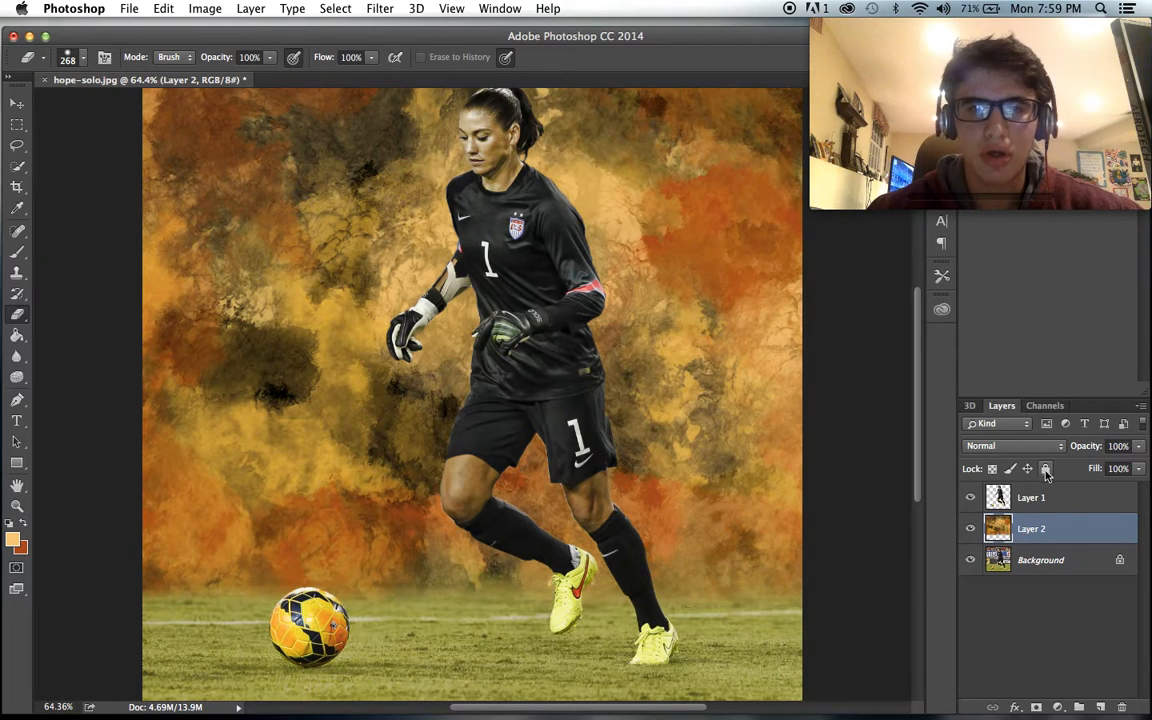
- Select Layer 1, find the fire image a5cbec9a62cc386f in Finder's Downloads folder and place it in hope-solo.jpg
click(1052, 506)
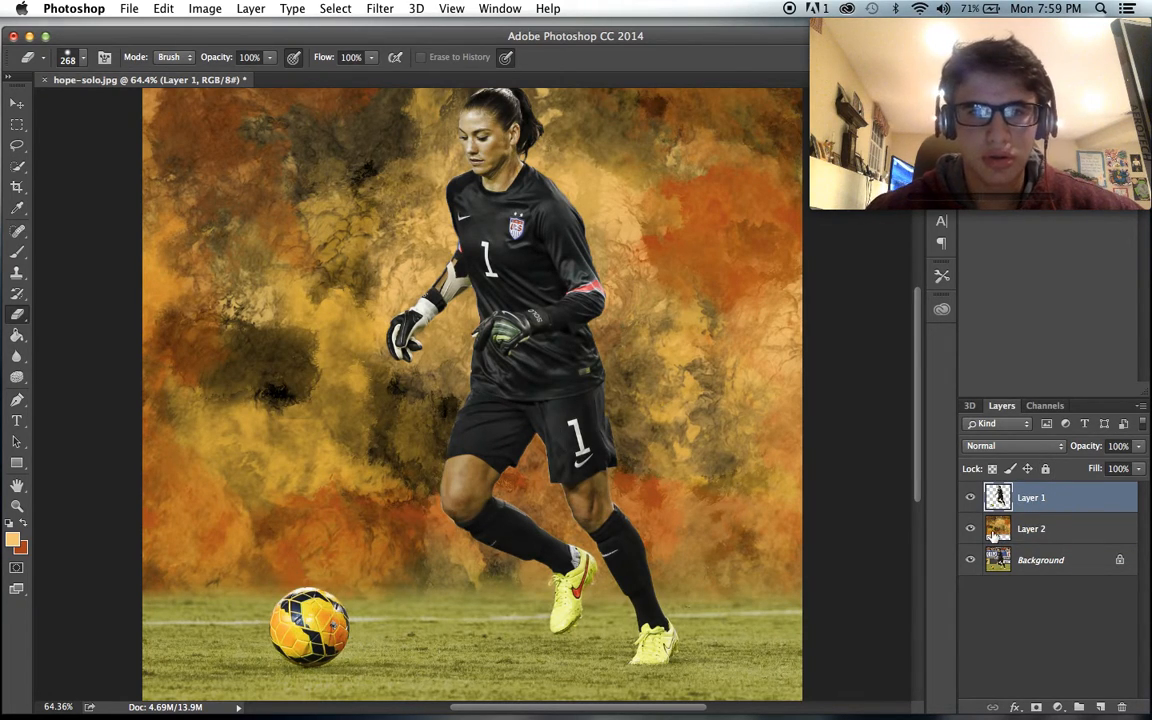
click(115, 680)
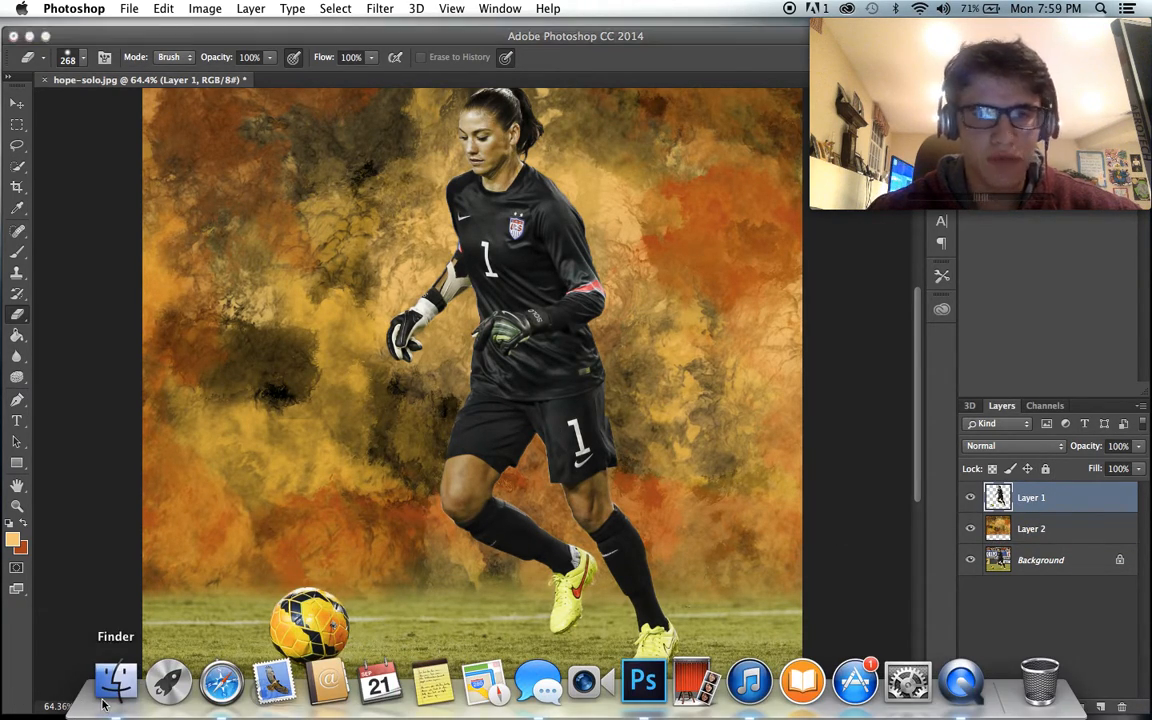
click(338, 453)
scroll(490, 497, down, 15)
scroll(490, 497, down, 10)
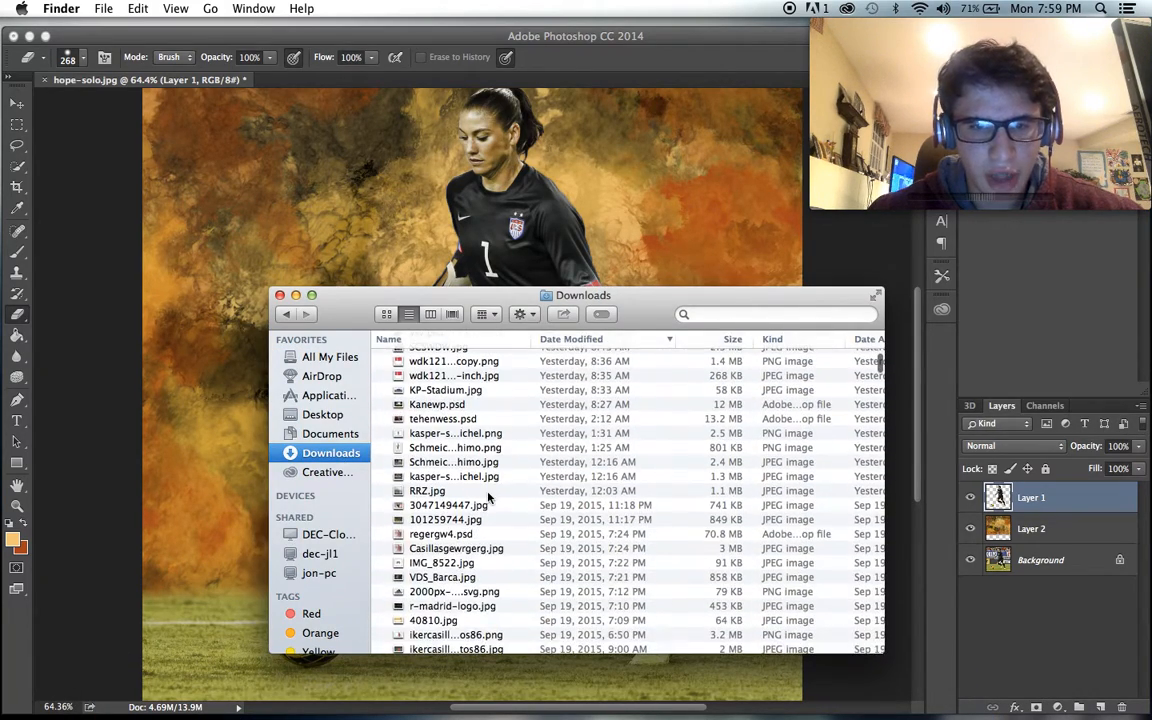
scroll(490, 497, down, 7)
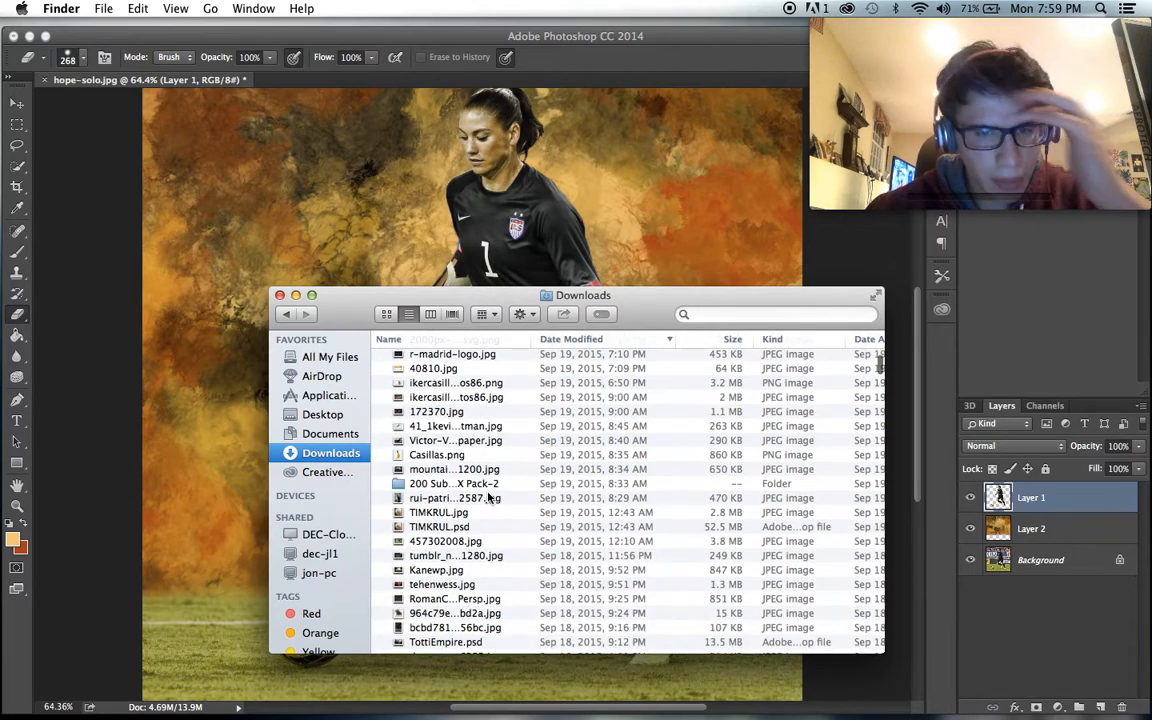
scroll(490, 497, down, 8)
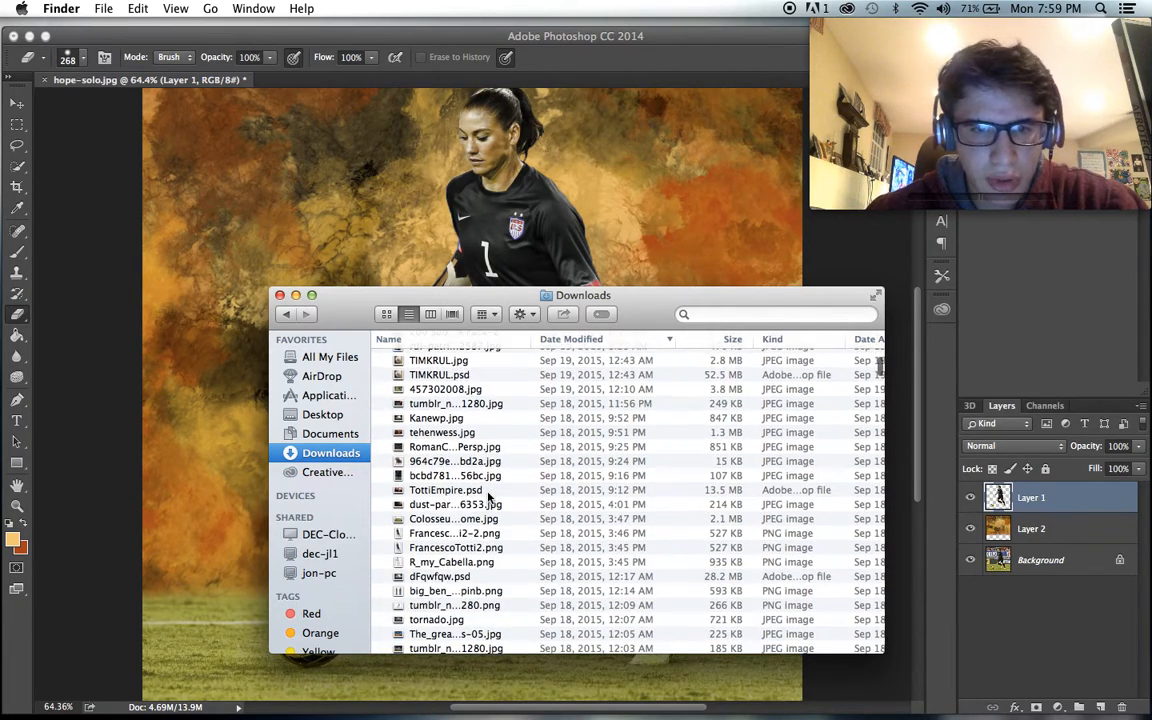
scroll(490, 497, down, 11)
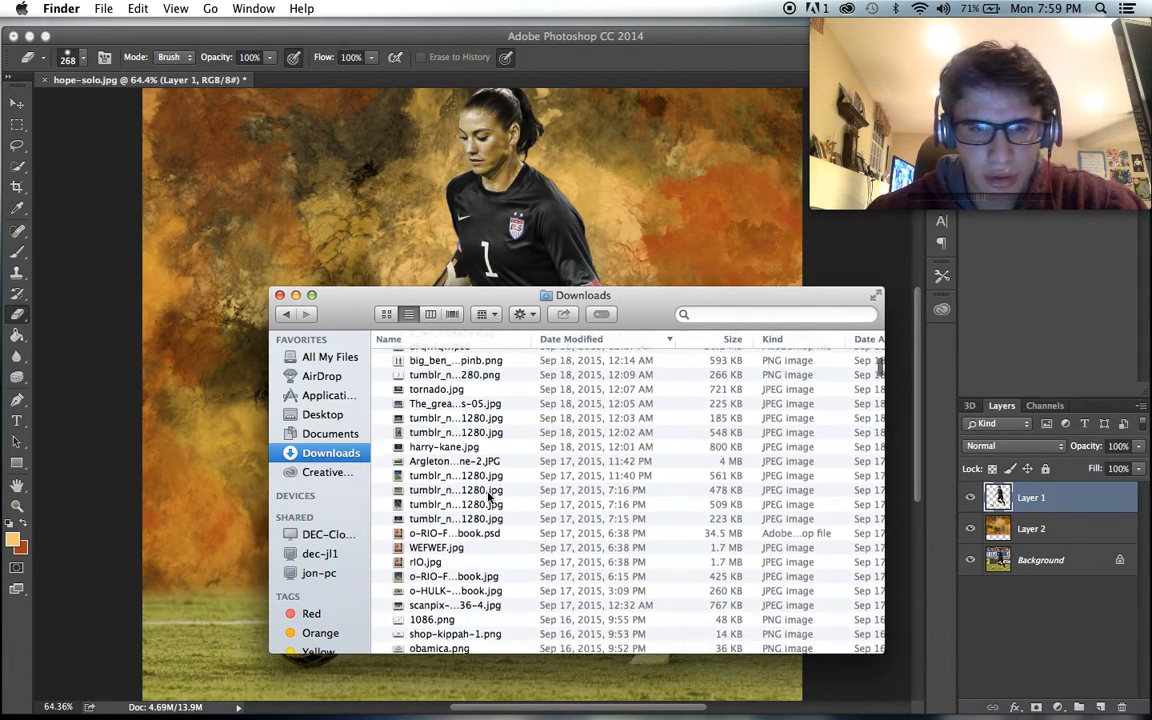
scroll(490, 497, down, 2)
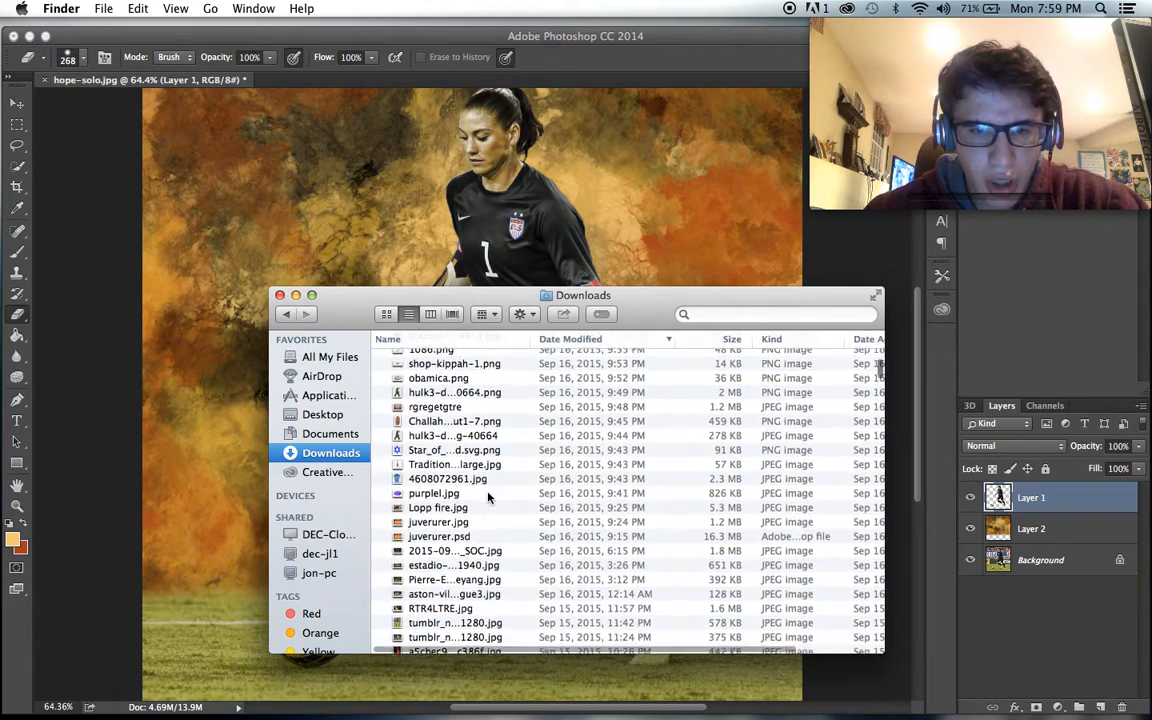
drag(400, 623, 421, 320)
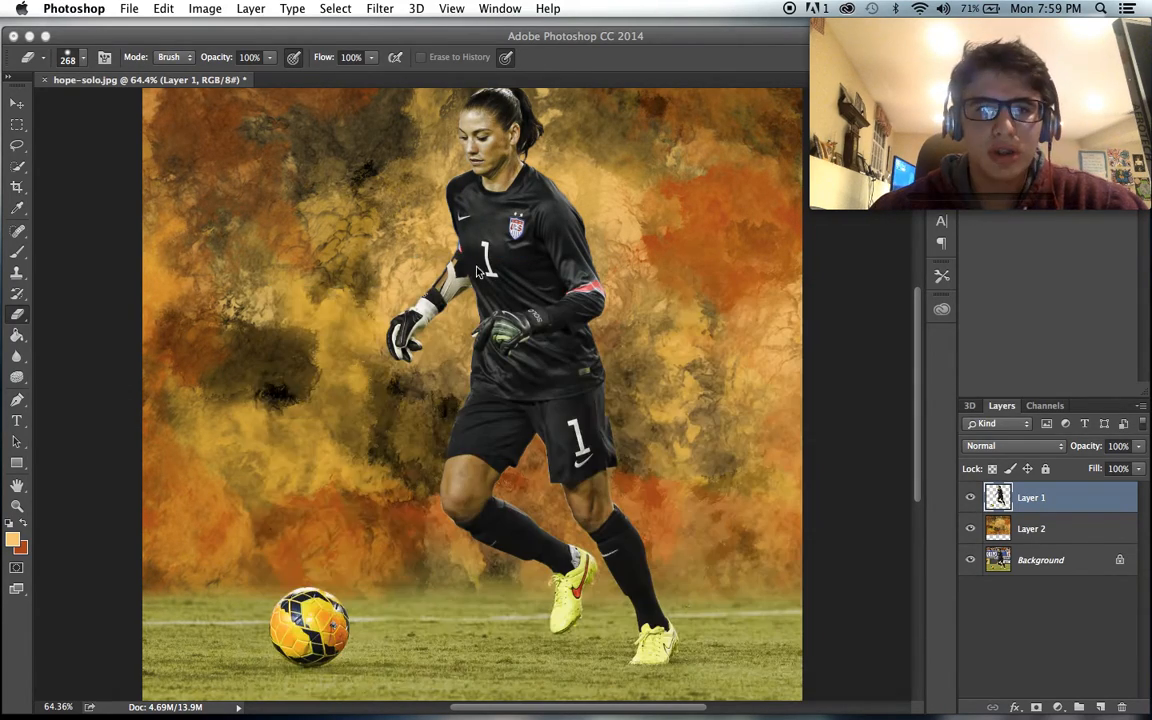
- Scale the placed fire image down to 40.75% and position it over the goalkeeper's torso
scroll(558, 414, down, 3)
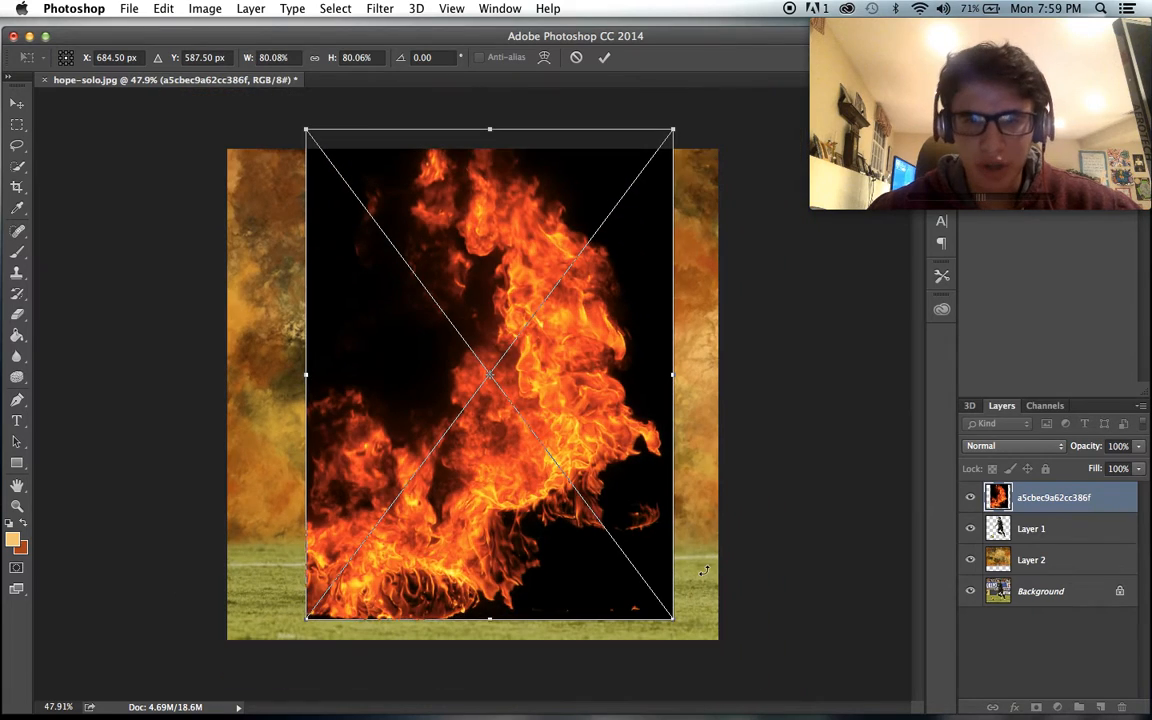
drag(664, 610, 574, 485)
drag(501, 405, 529, 413)
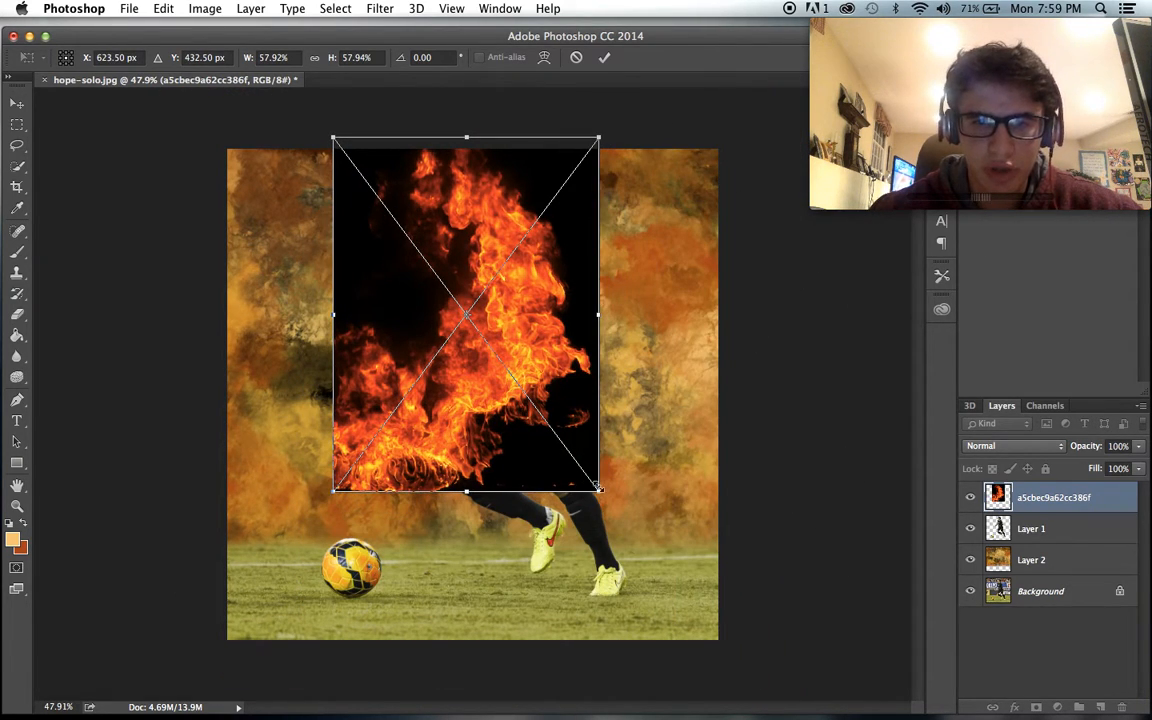
drag(599, 488, 506, 368)
drag(412, 274, 492, 354)
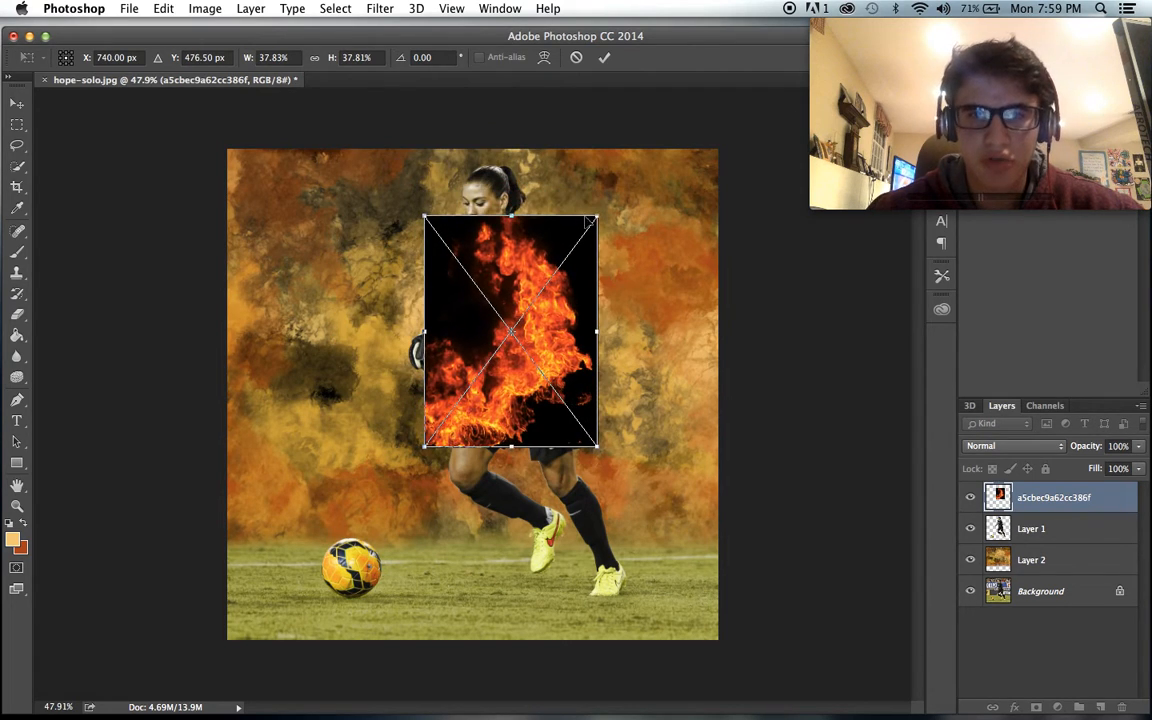
drag(597, 214, 610, 196)
drag(560, 322, 547, 327)
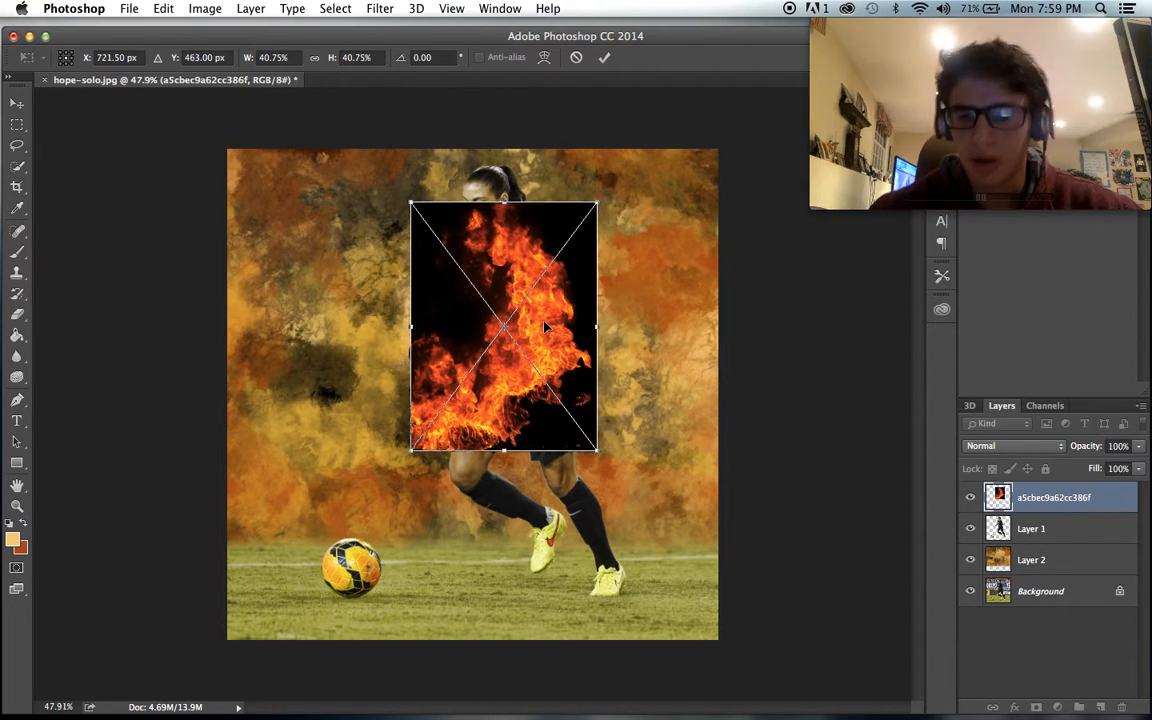
key(Return)
- Set the fire layer's blend mode to Screen so its black background drops out
key(e)
click(1049, 449)
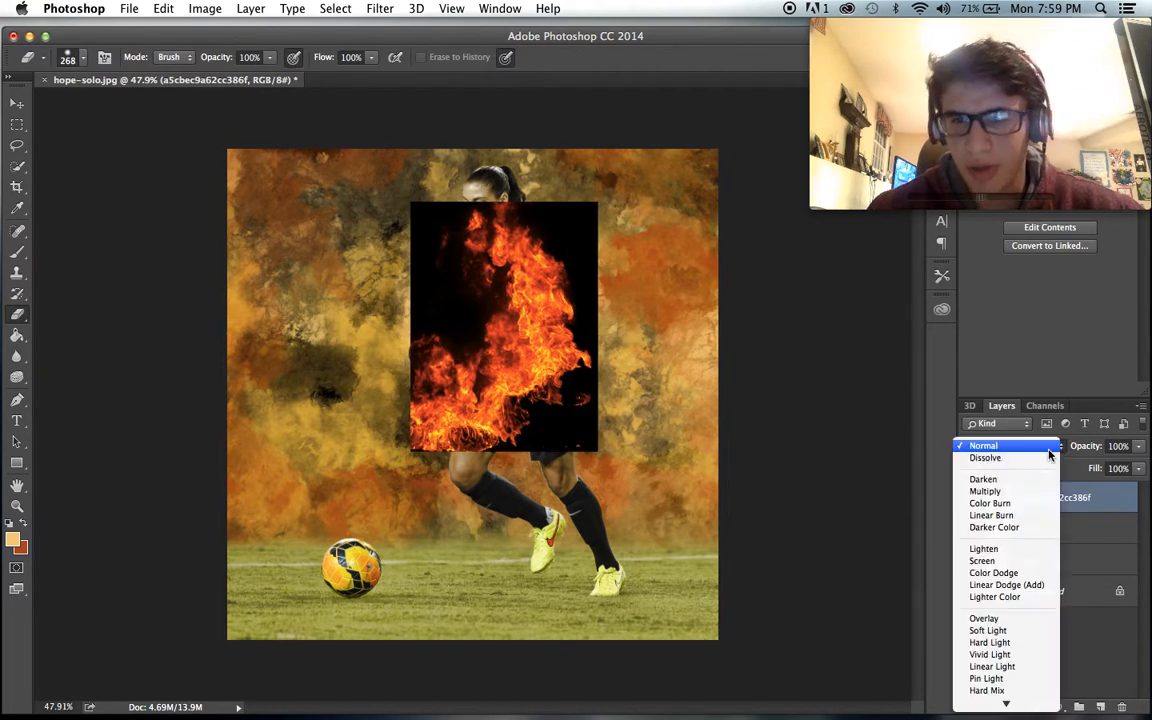
click(1040, 561)
scroll(748, 489, up, 5)
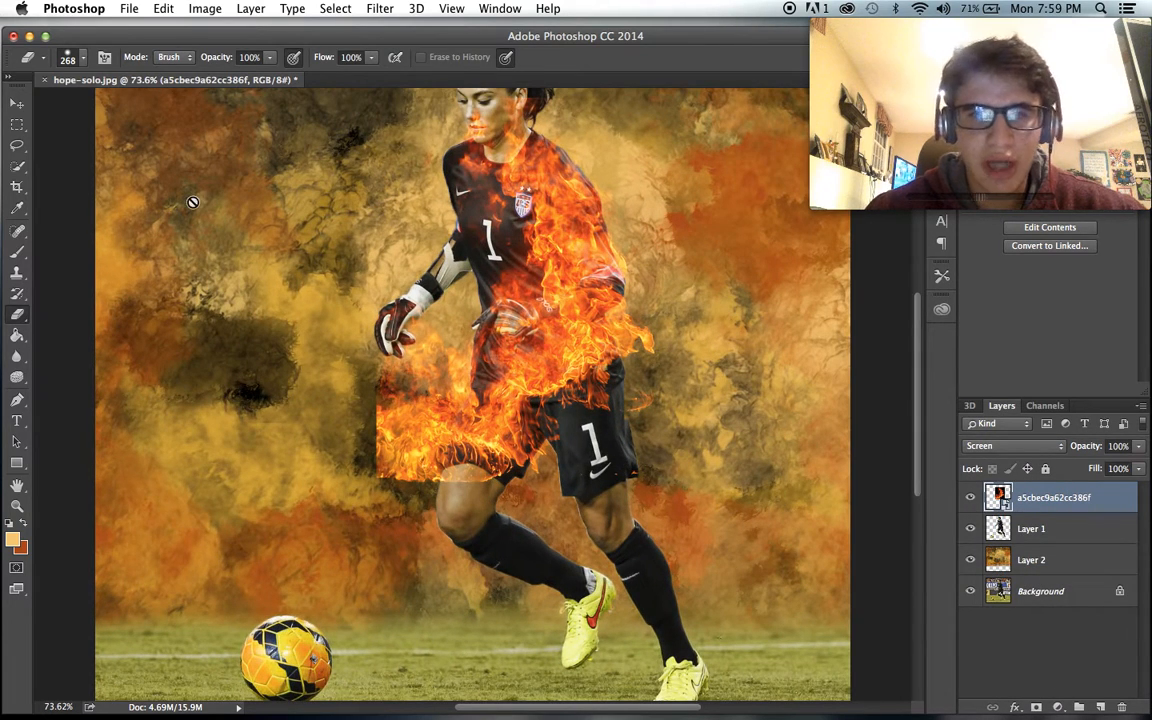
- Rasterize the fire layer and erase the hard-edged flames below the glove and across the shorts with a soft 268 px eraser
click(321, 371)
click(690, 274)
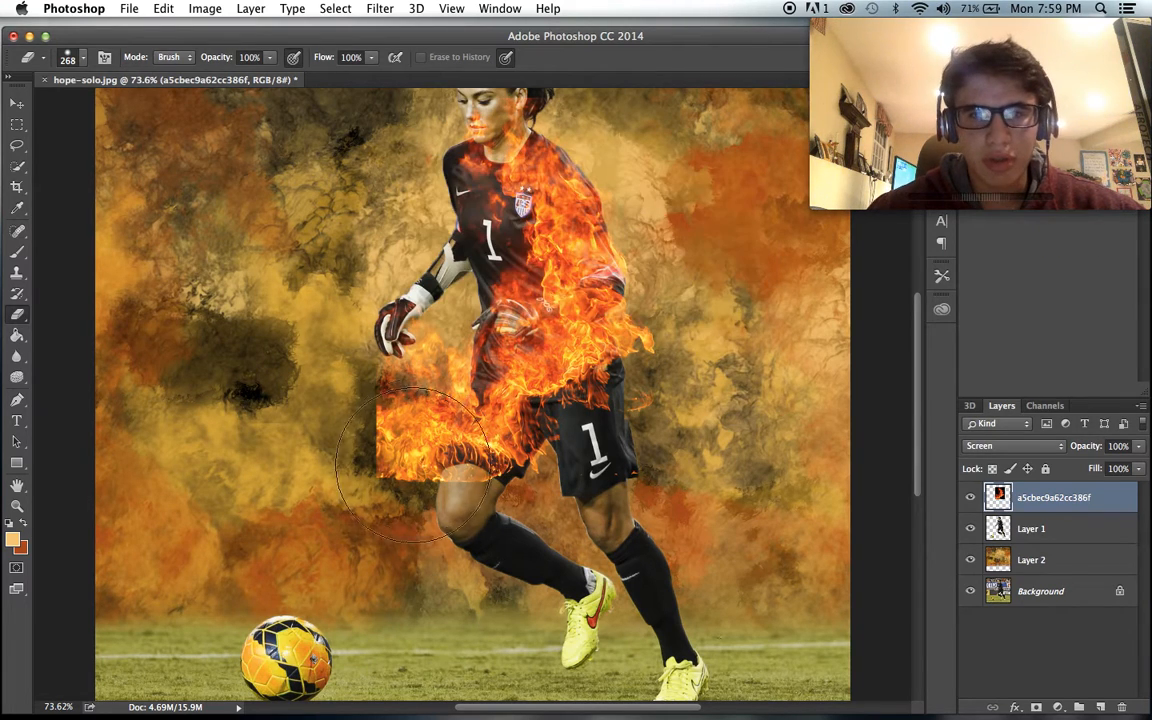
drag(430, 370, 345, 407)
key(super+z)
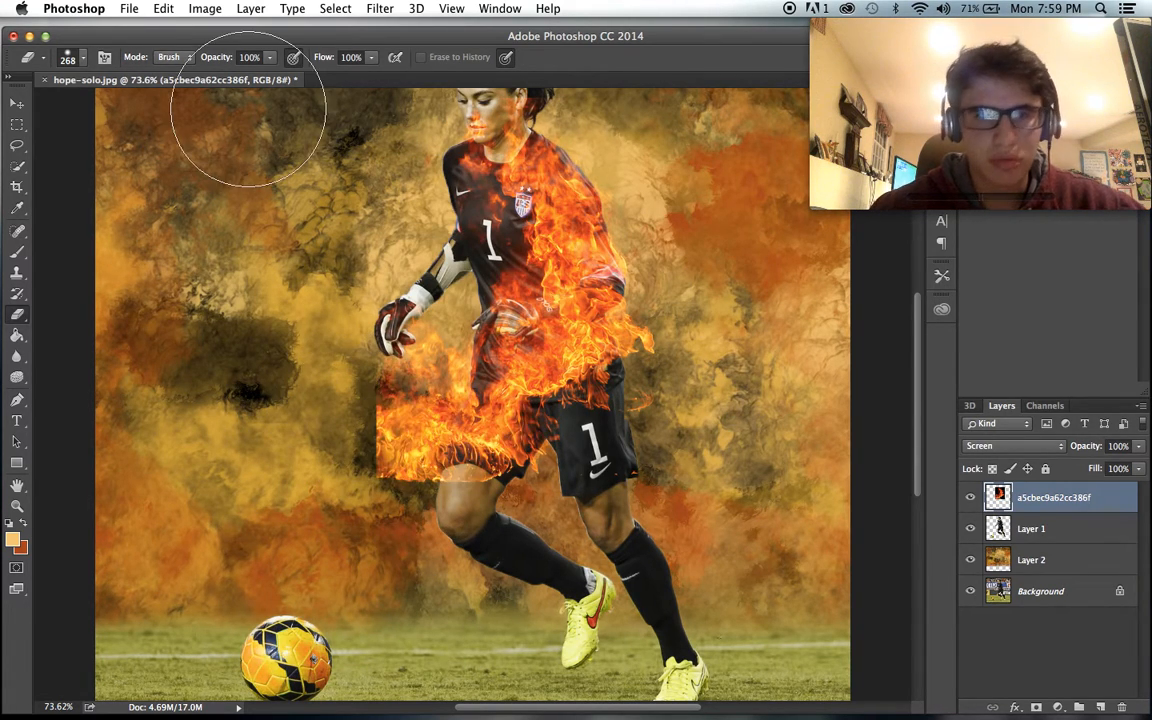
click(82, 56)
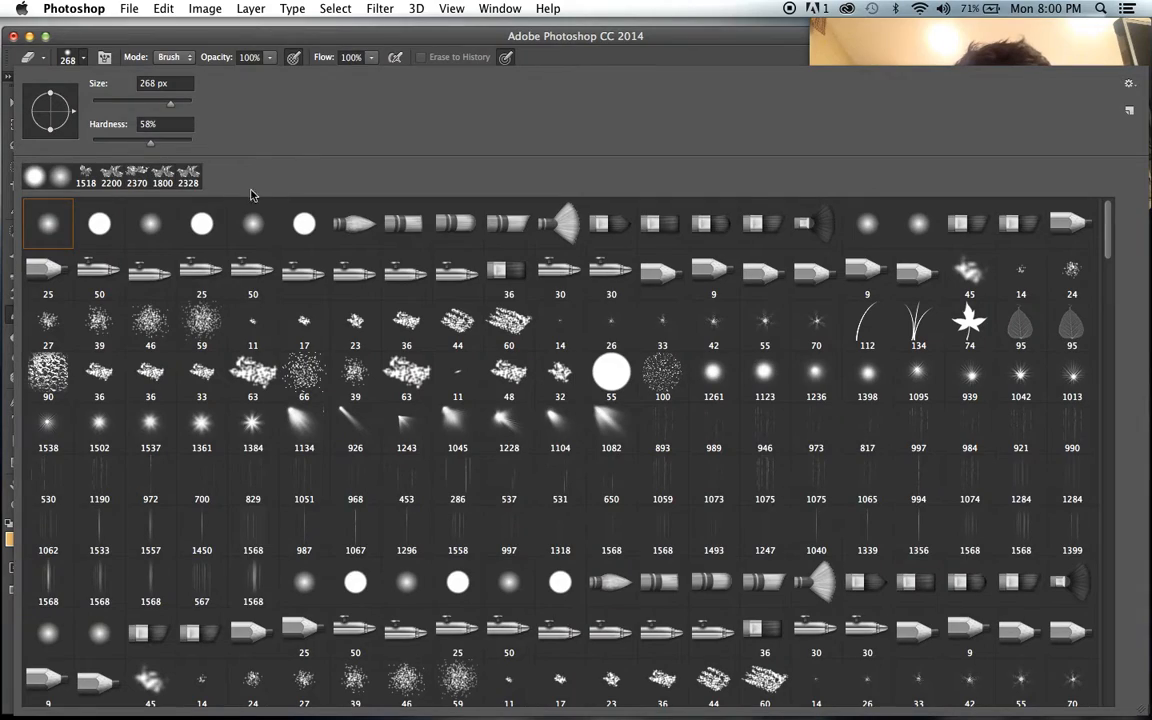
click(233, 56)
mouse_move(426, 465)
mouse_down()
mouse_move(357, 399)
mouse_move(385, 378)
mouse_move(466, 519)
mouse_move(525, 508)
mouse_move(511, 494)
mouse_move(423, 482)
mouse_move(477, 428)
mouse_move(473, 449)
mouse_move(453, 477)
mouse_move(583, 244)
mouse_move(490, 293)
mouse_move(531, 461)
mouse_up()
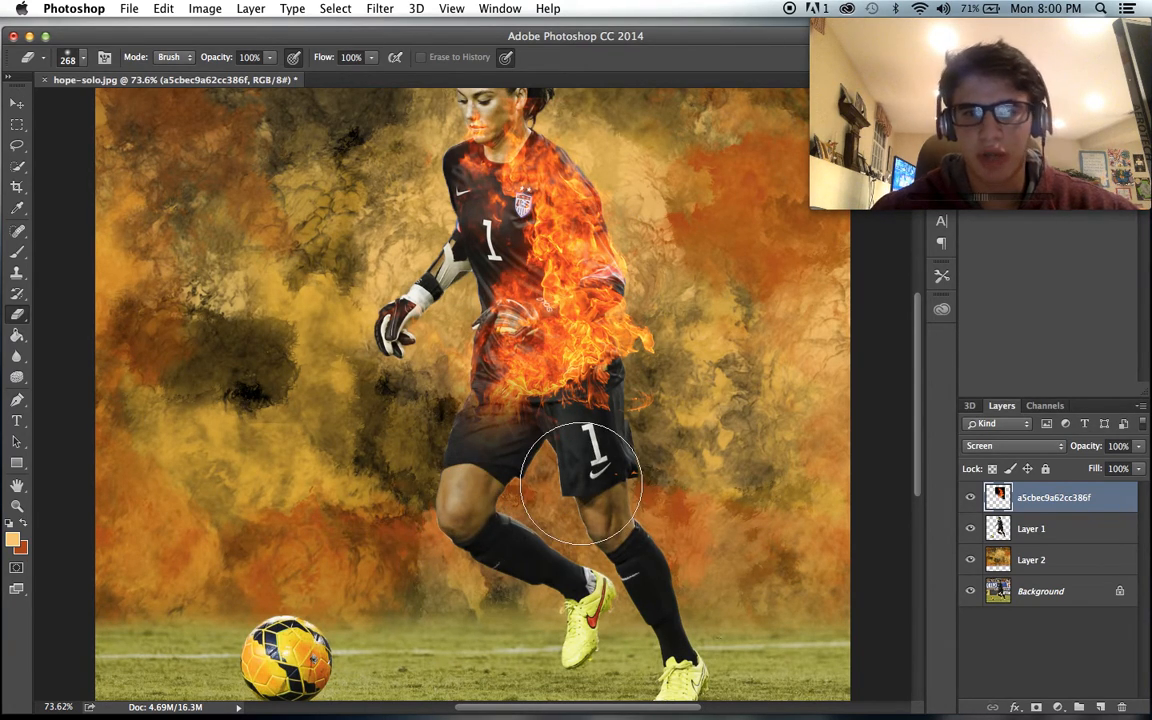
- Duplicate the fire layer, flip the copy vertically and horizontally, and move it beside the goalkeeper's gloved arm
key(super+j)
click(16, 102)
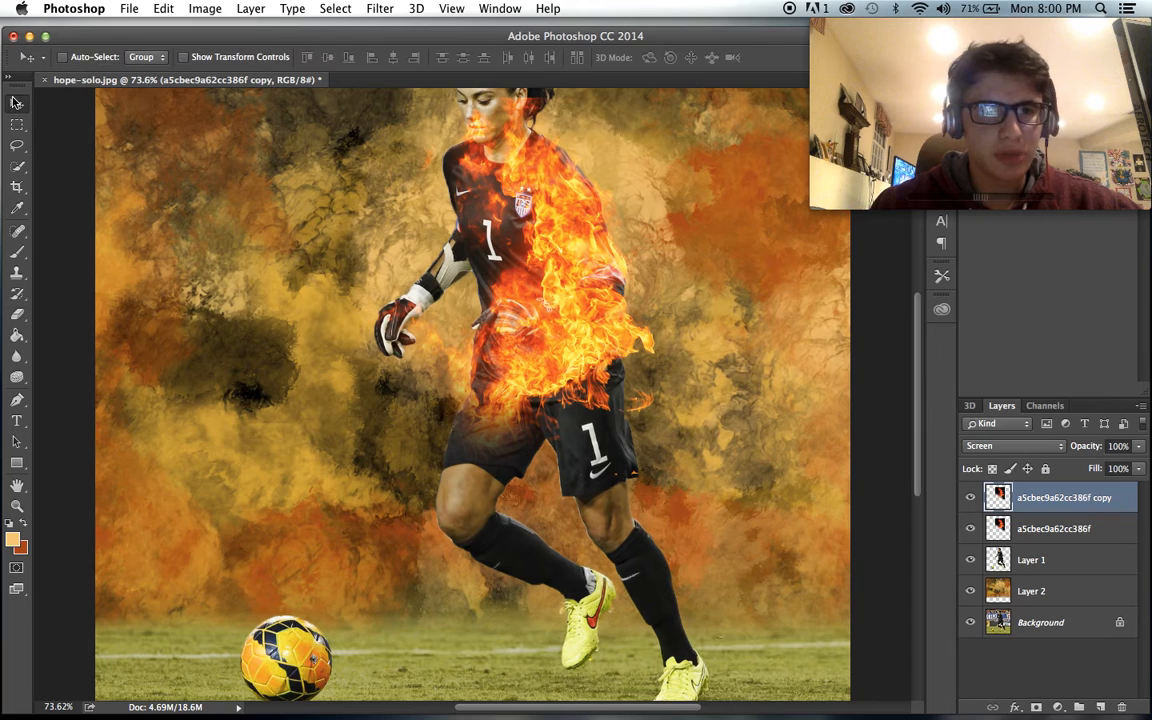
click(195, 8)
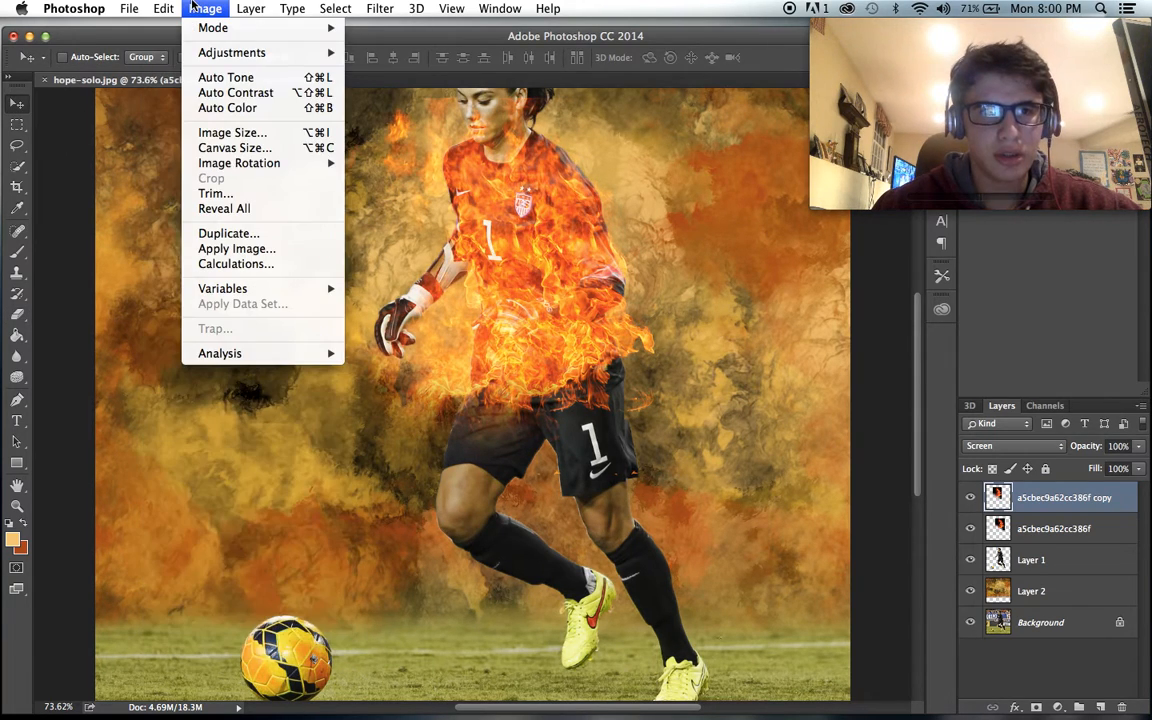
mouse_move(163, 8)
mouse_move(265, 349)
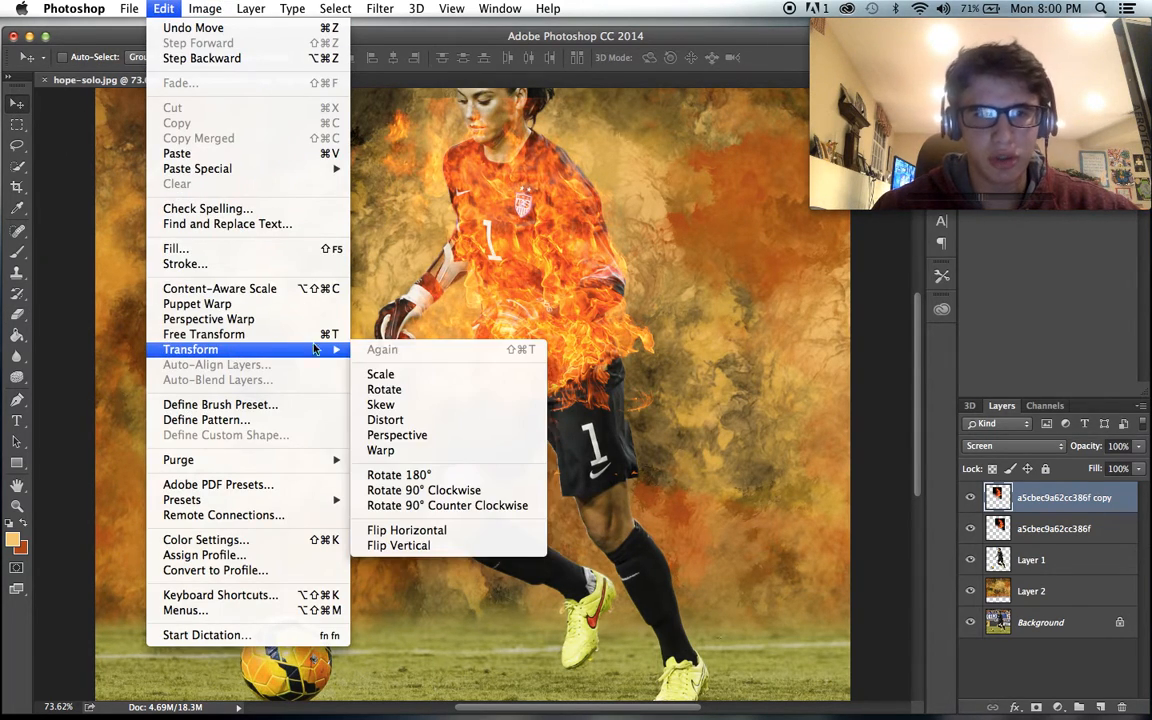
click(390, 545)
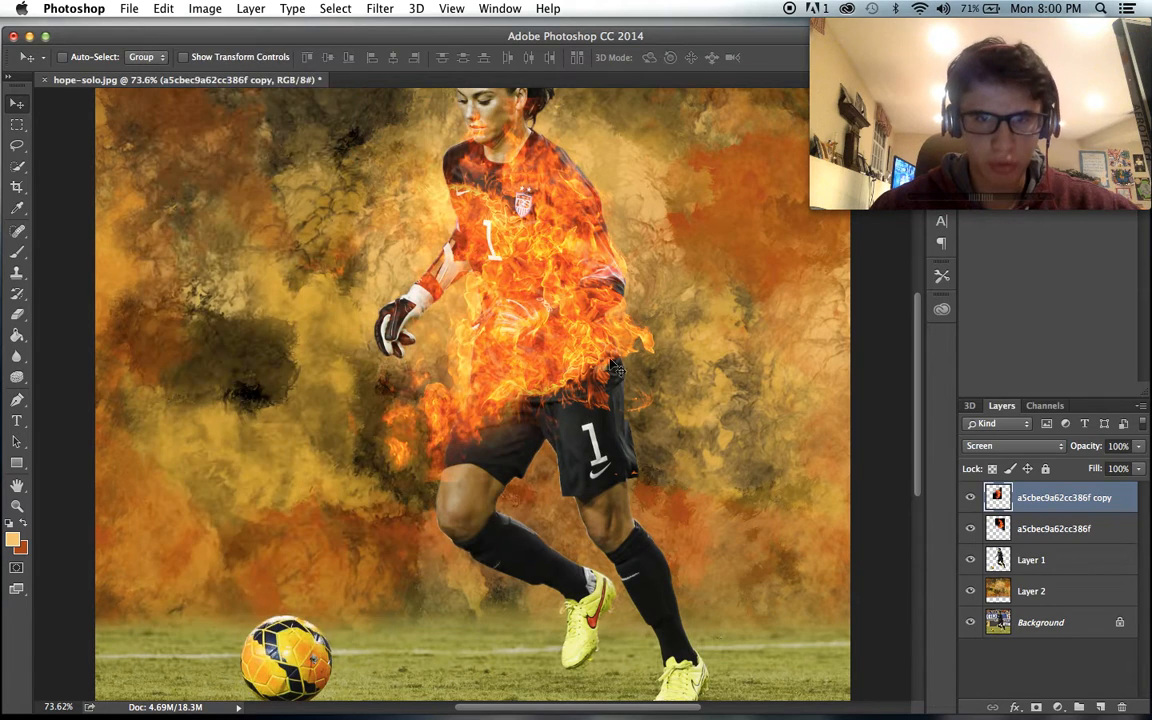
mouse_move(382, 224)
mouse_down()
mouse_move(368, 224)
mouse_move(420, 222)
mouse_move(280, 240)
mouse_move(388, 235)
mouse_move(370, 238)
mouse_up()
click(210, 8)
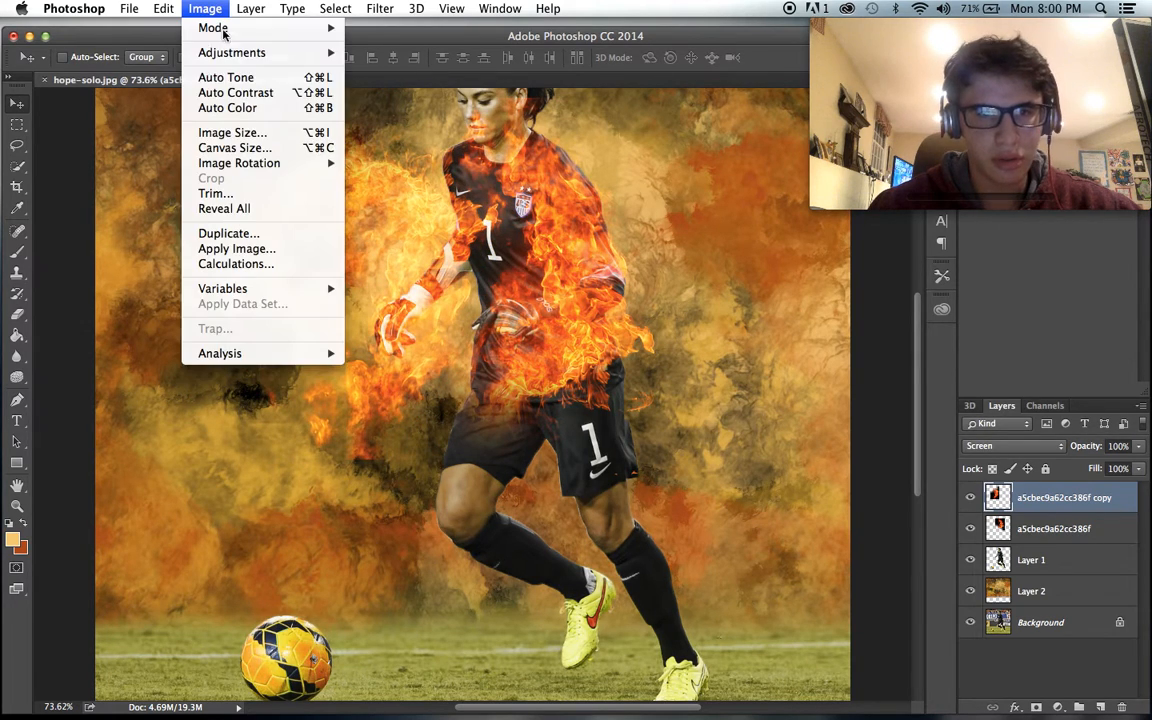
mouse_move(163, 8)
mouse_move(262, 358)
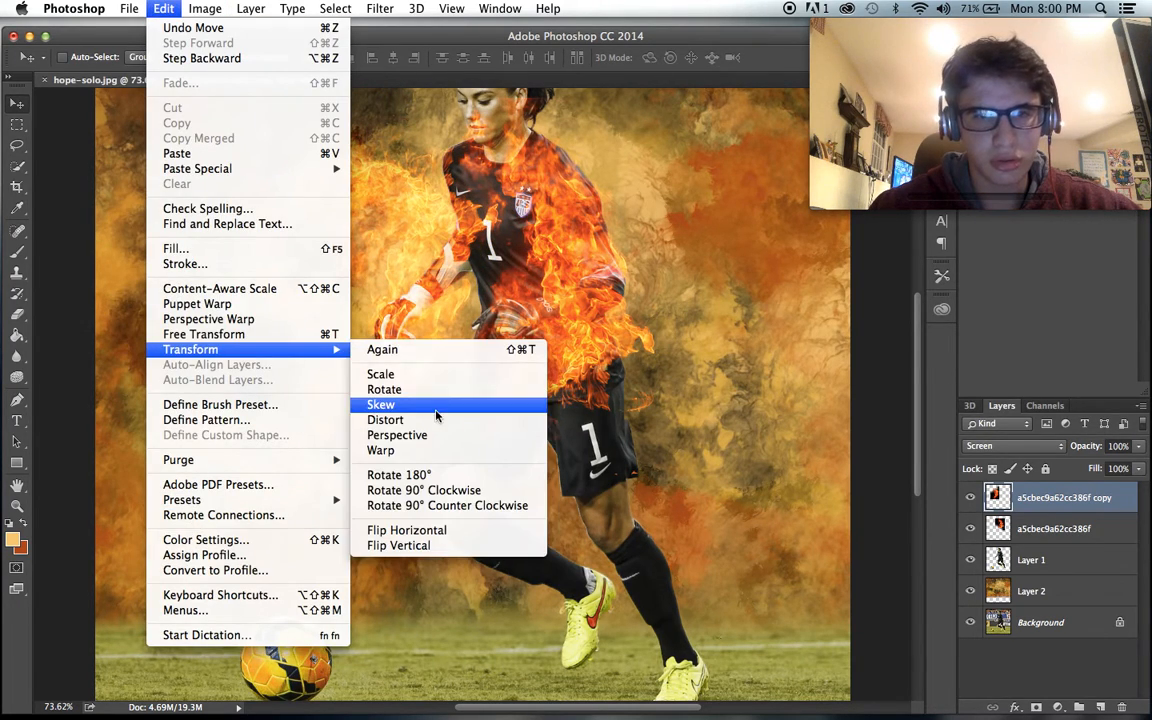
click(412, 532)
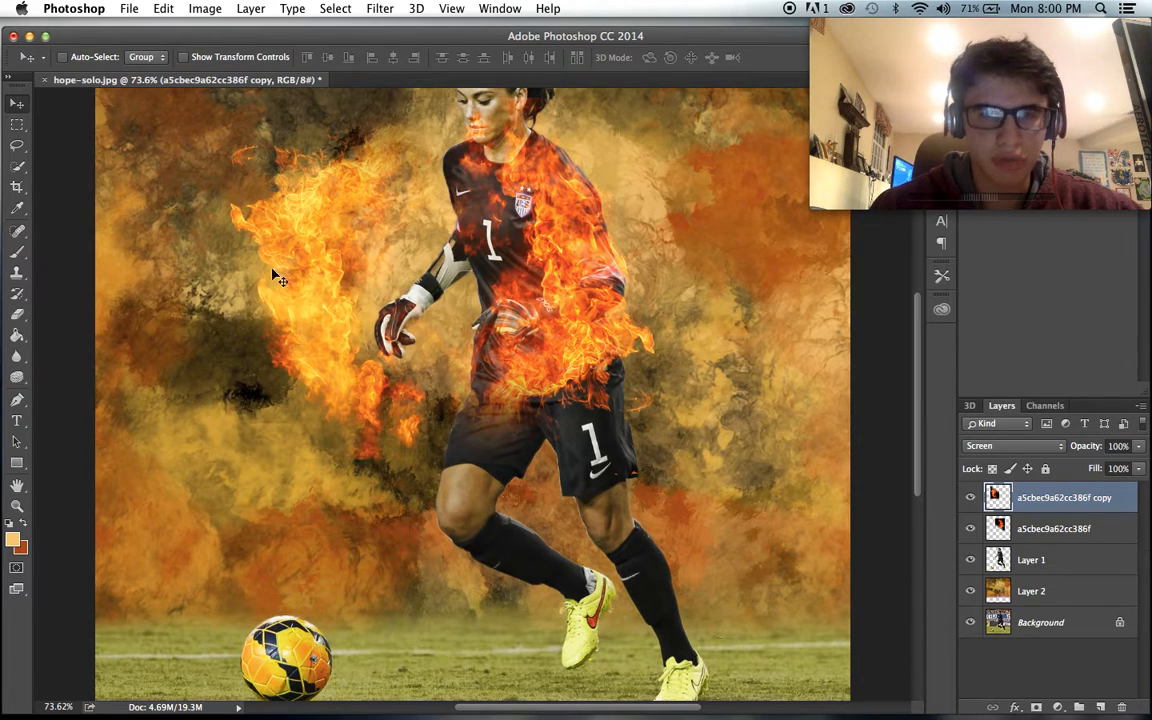
- Scale the flipped fire copy to 81.01%, rotate it 3.72° and position it over the goalkeeper's chest and shoulders
key(super+t)
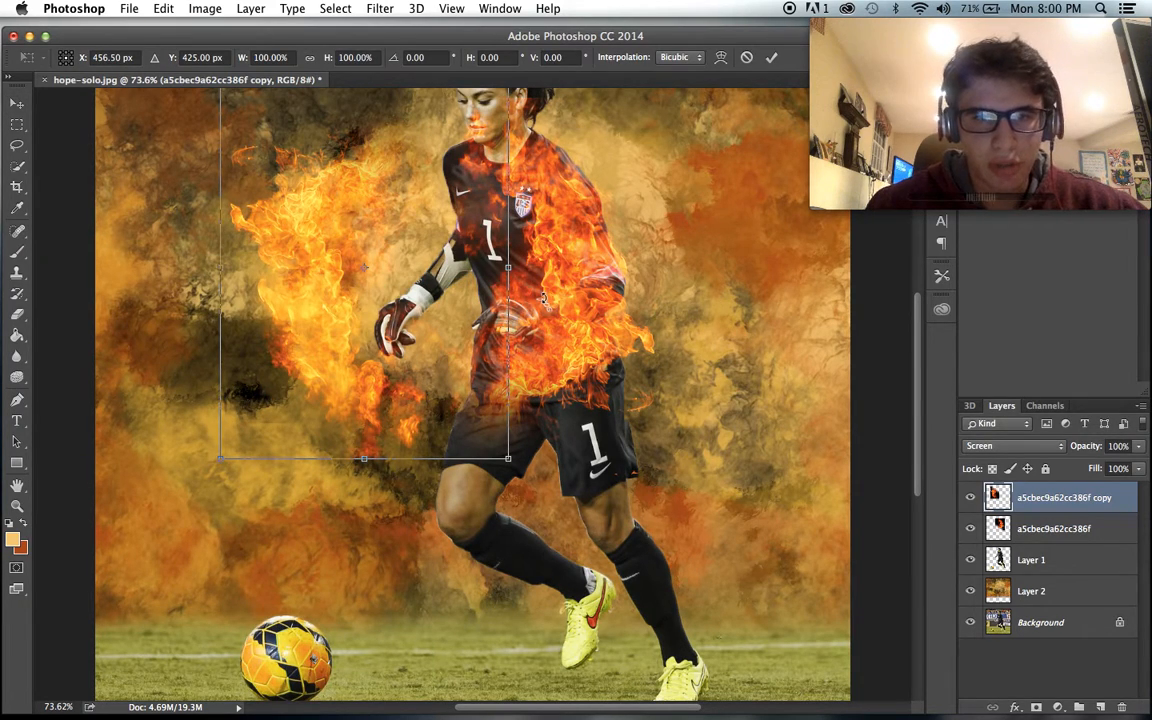
drag(543, 297, 538, 335)
drag(467, 483, 401, 362)
drag(324, 275, 509, 279)
scroll(509, 280, down, 3)
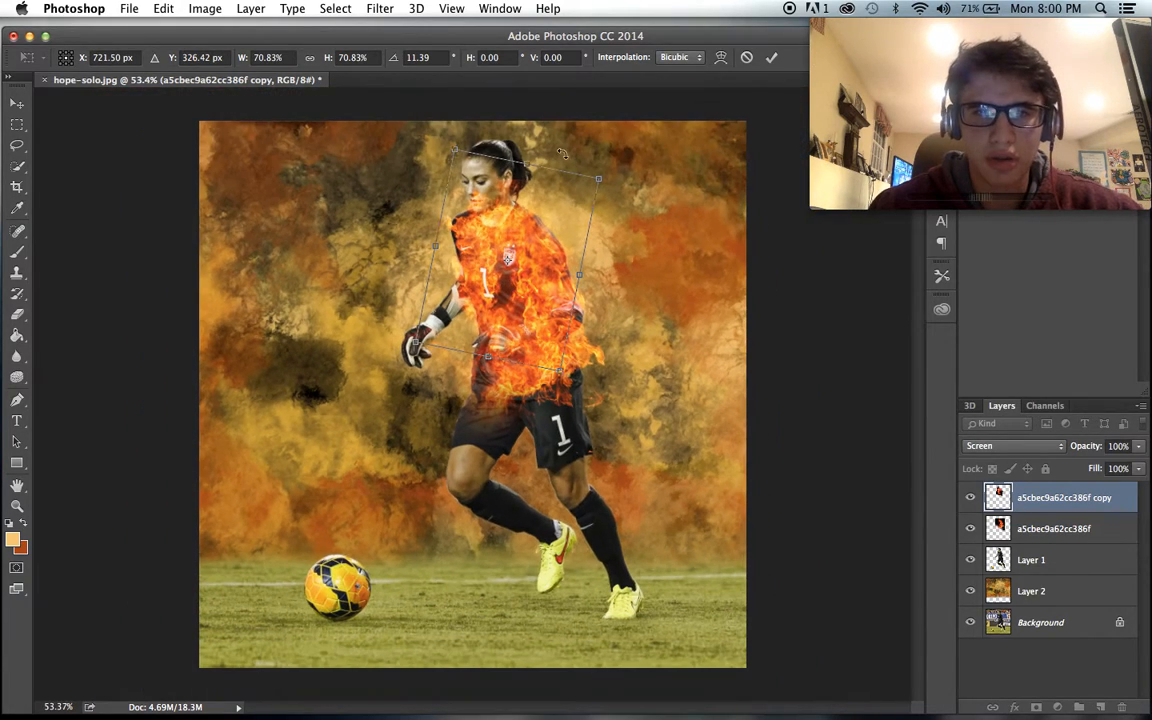
drag(566, 157, 550, 151)
drag(519, 255, 508, 255)
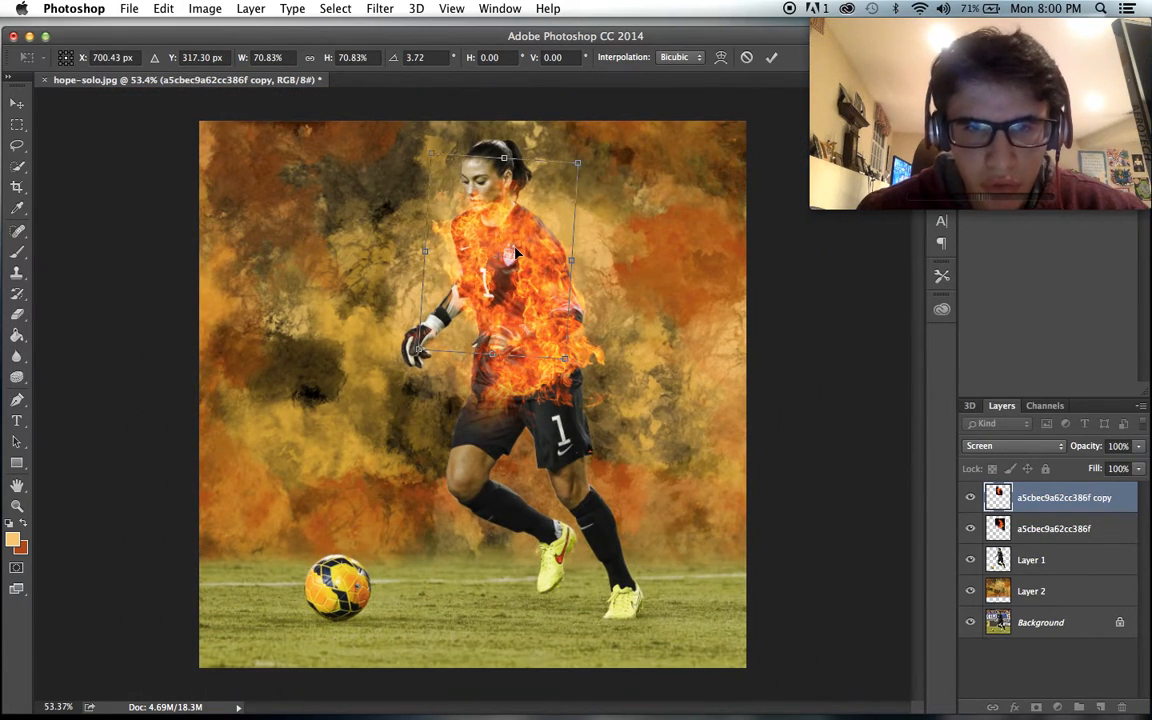
scroll(510, 252, up, 3)
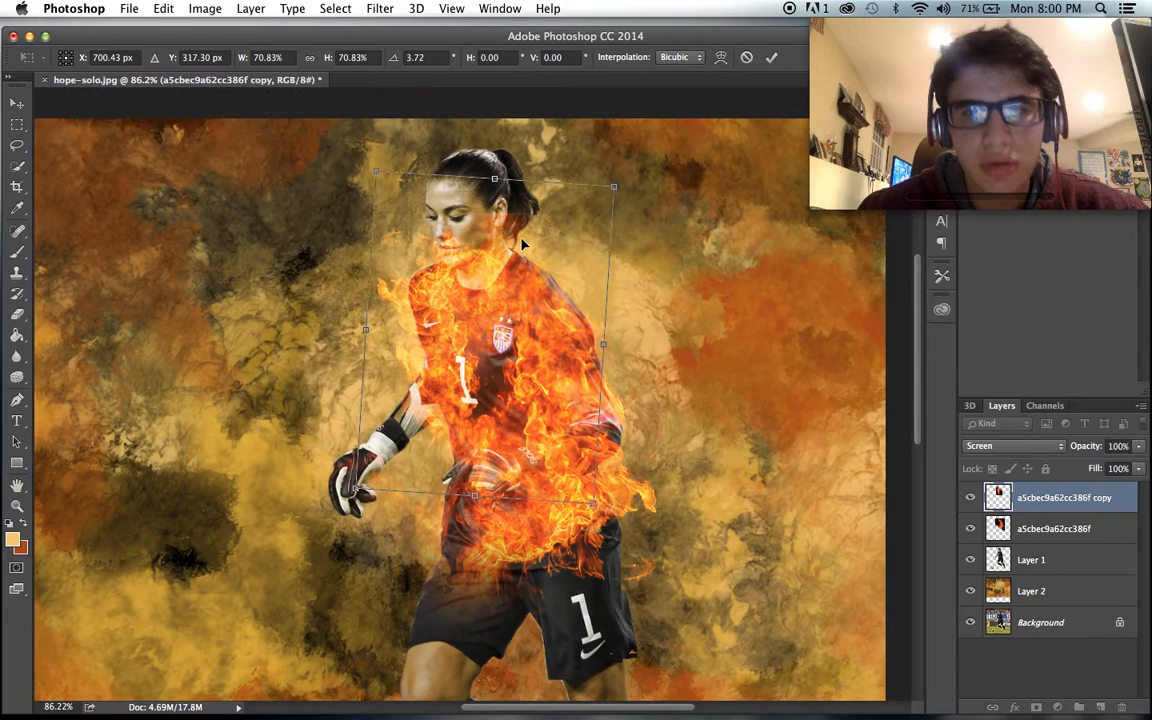
drag(571, 201, 652, 152)
drag(603, 271, 611, 290)
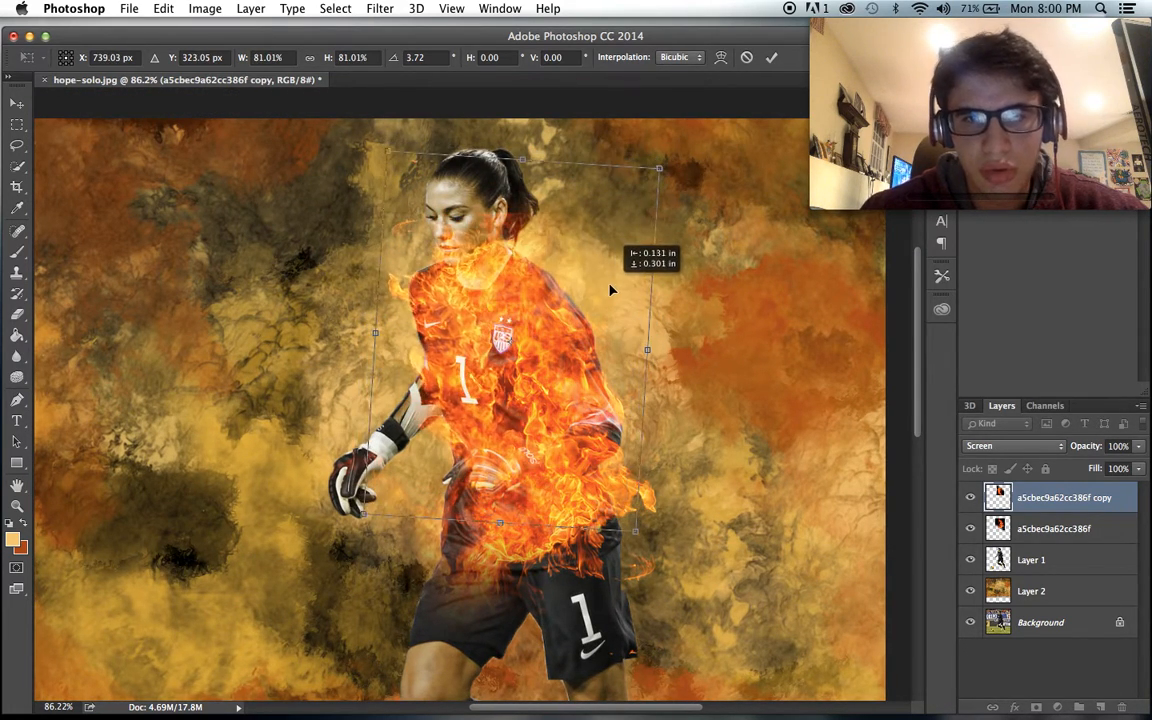
key(Return)
scroll(611, 290, down, 3)
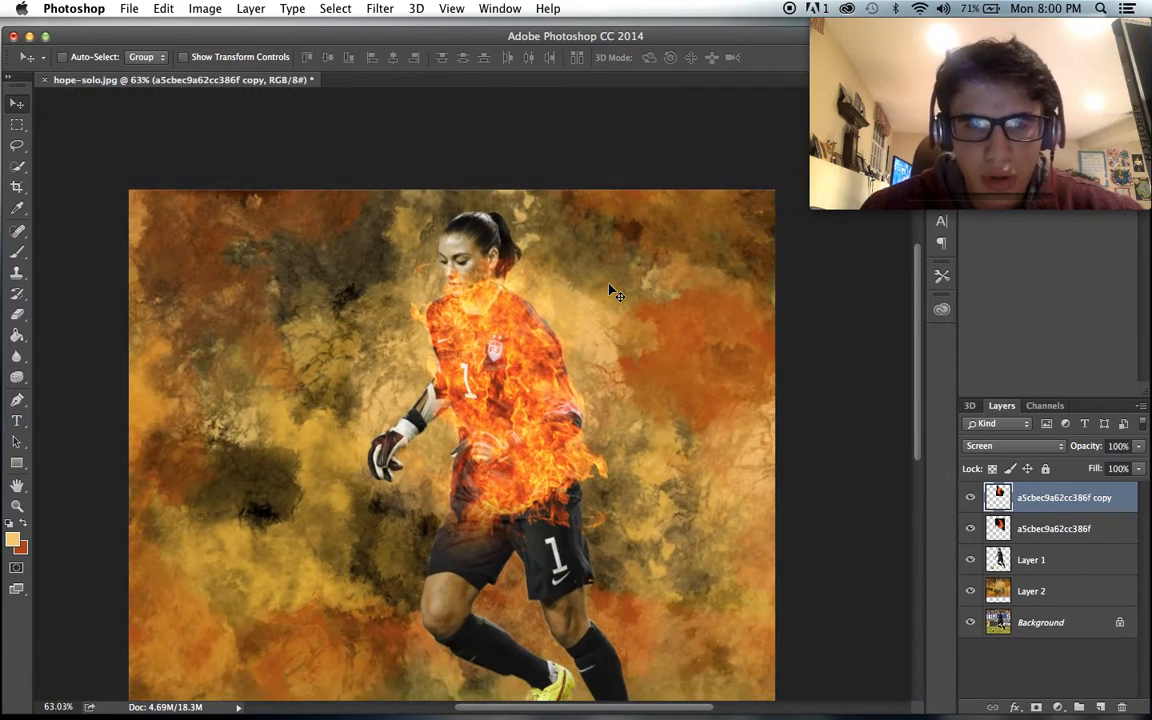
- Duplicate the chest fire, then rotate the new copy clockwise and place it over the shorts and the raised leg's knee
key(super+j)
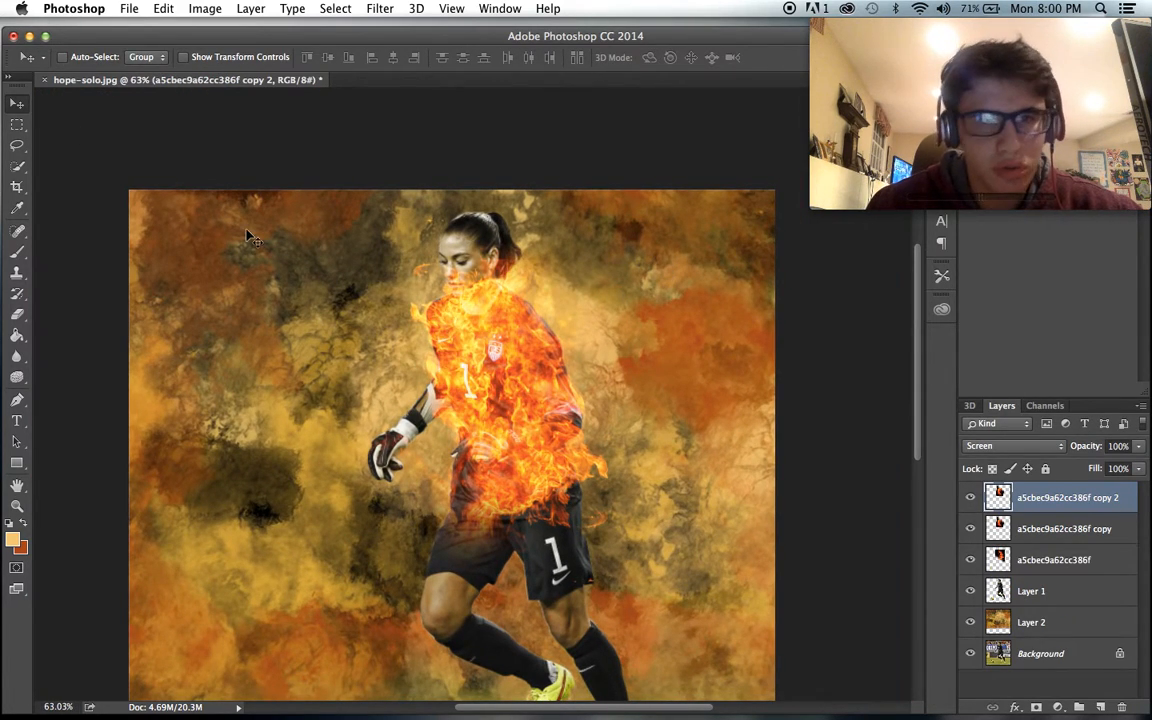
drag(249, 237, 228, 374)
key(super+t)
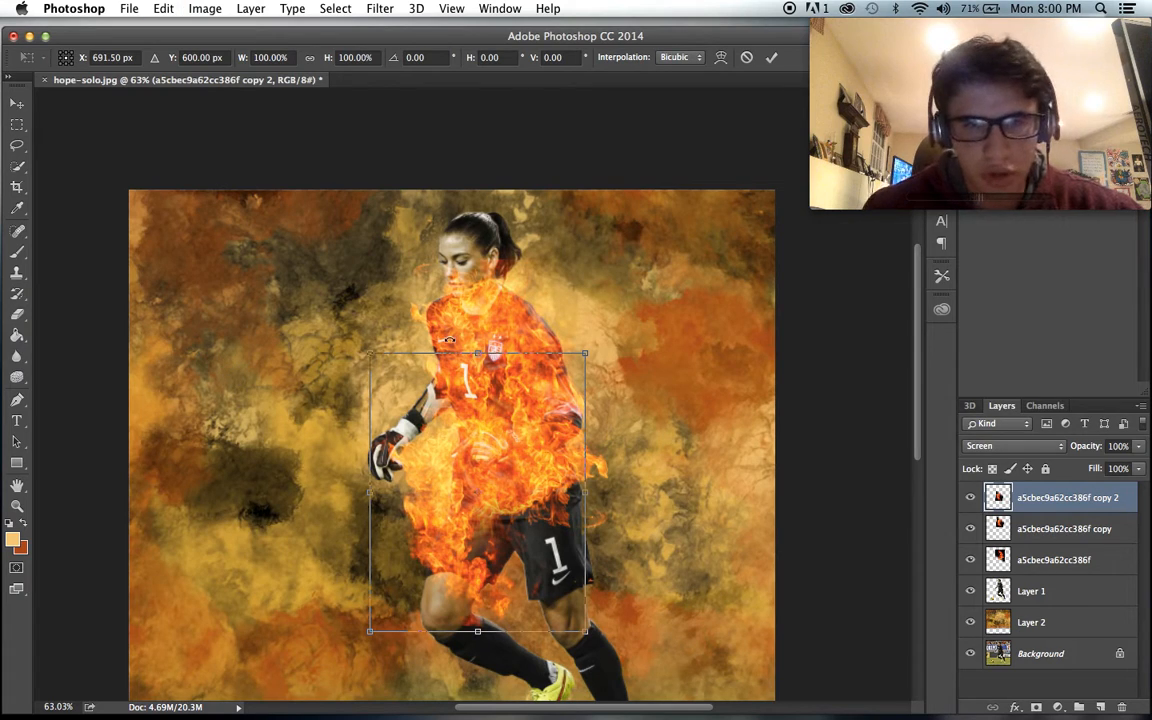
drag(448, 340, 545, 311)
drag(466, 469, 497, 546)
key(Return)
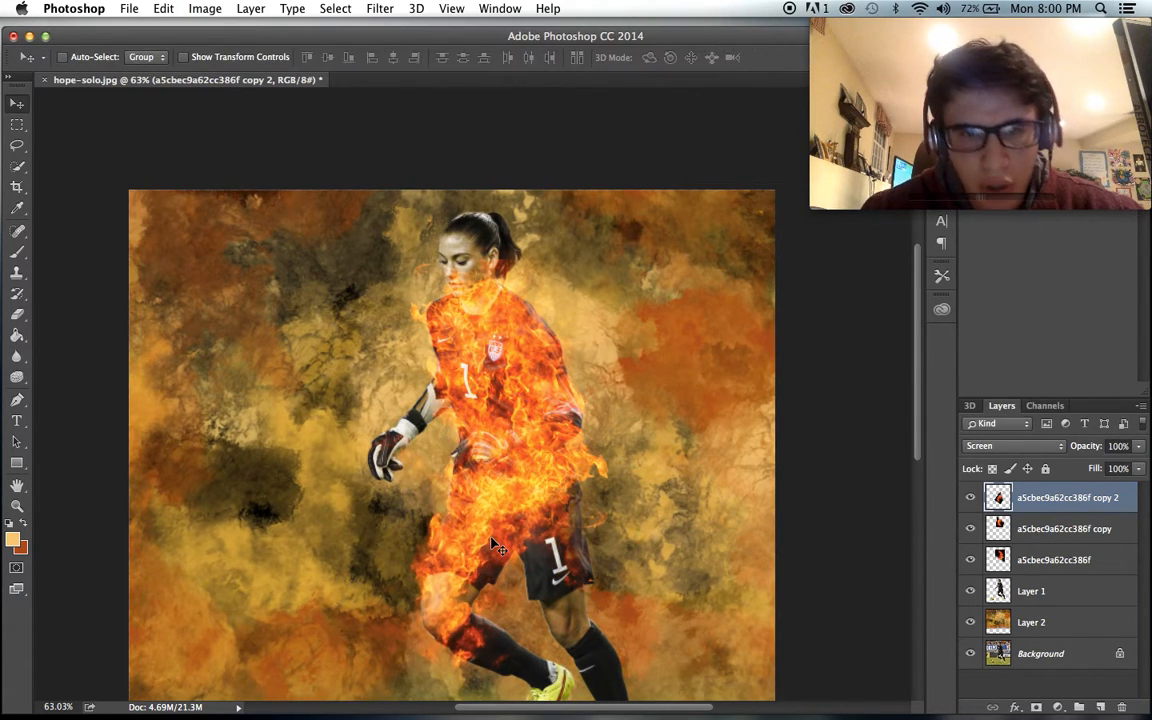
- Duplicate the knee fire and move the copy across onto the thigh of the planted leg
scroll(497, 546, up, 5)
scroll(497, 546, down, 5)
scroll(500, 545, up, 2)
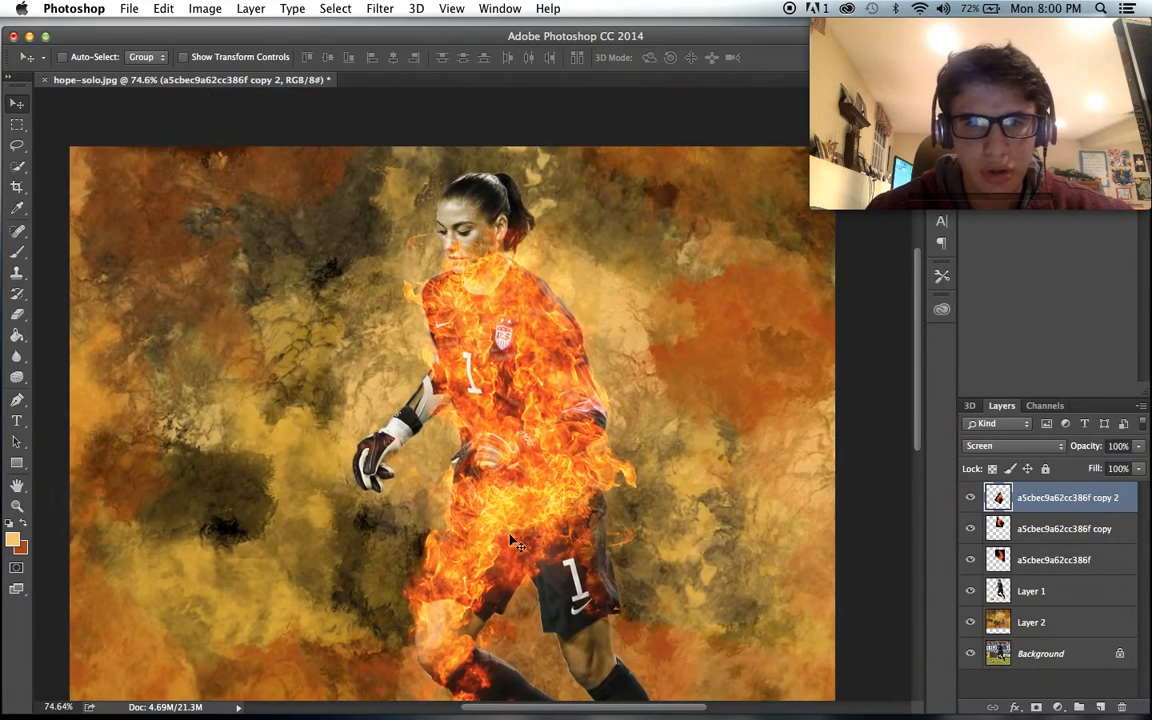
key(super+j)
drag(329, 308, 469, 313)
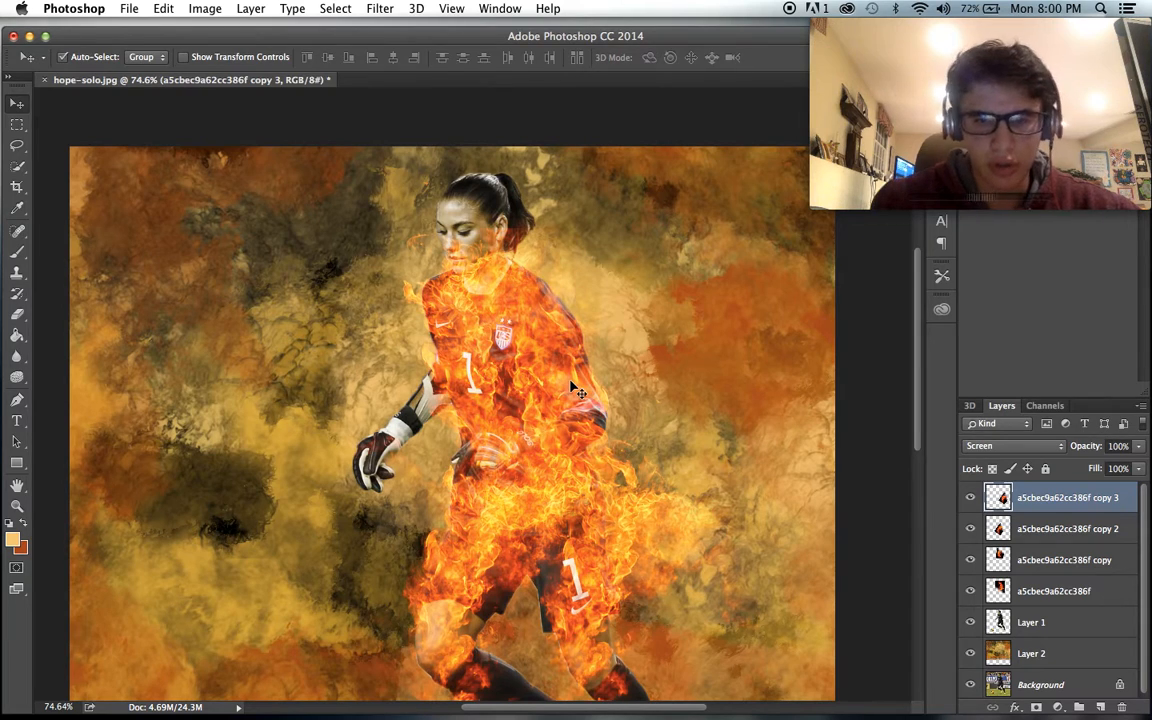
- Rotate the planted leg's fire copy to -22.79° and shift it down along the thigh and shin
key(super+t)
drag(659, 336, 629, 334)
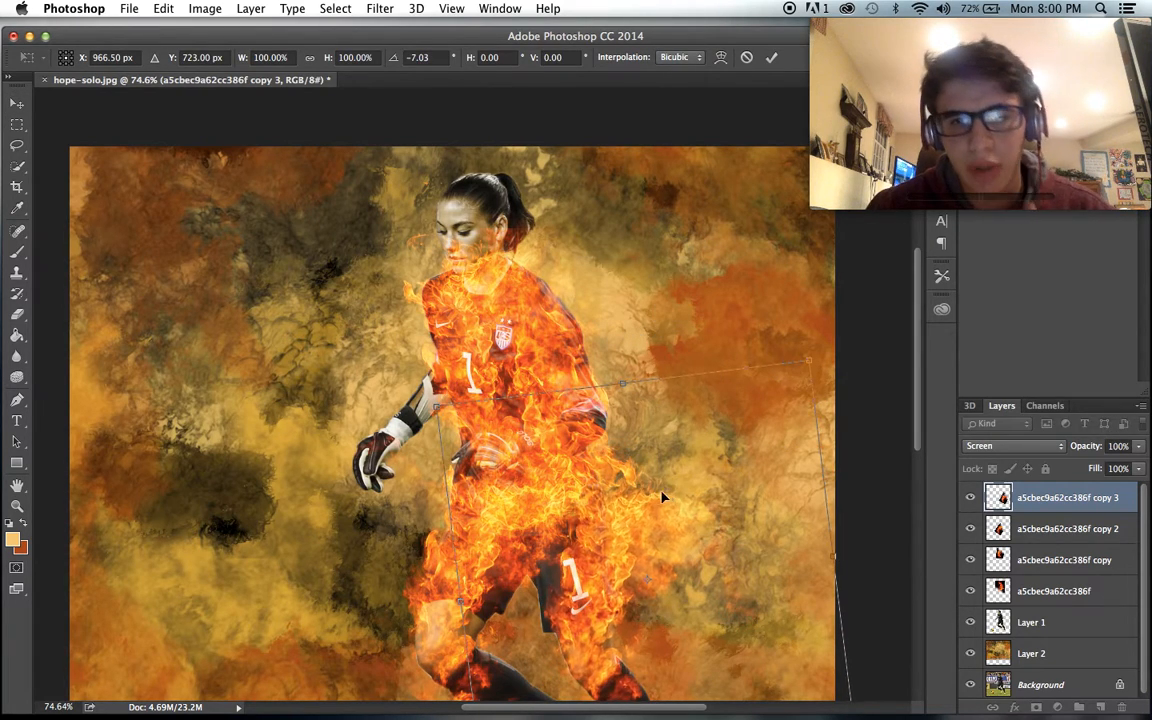
drag(663, 497, 640, 499)
drag(634, 332, 595, 331)
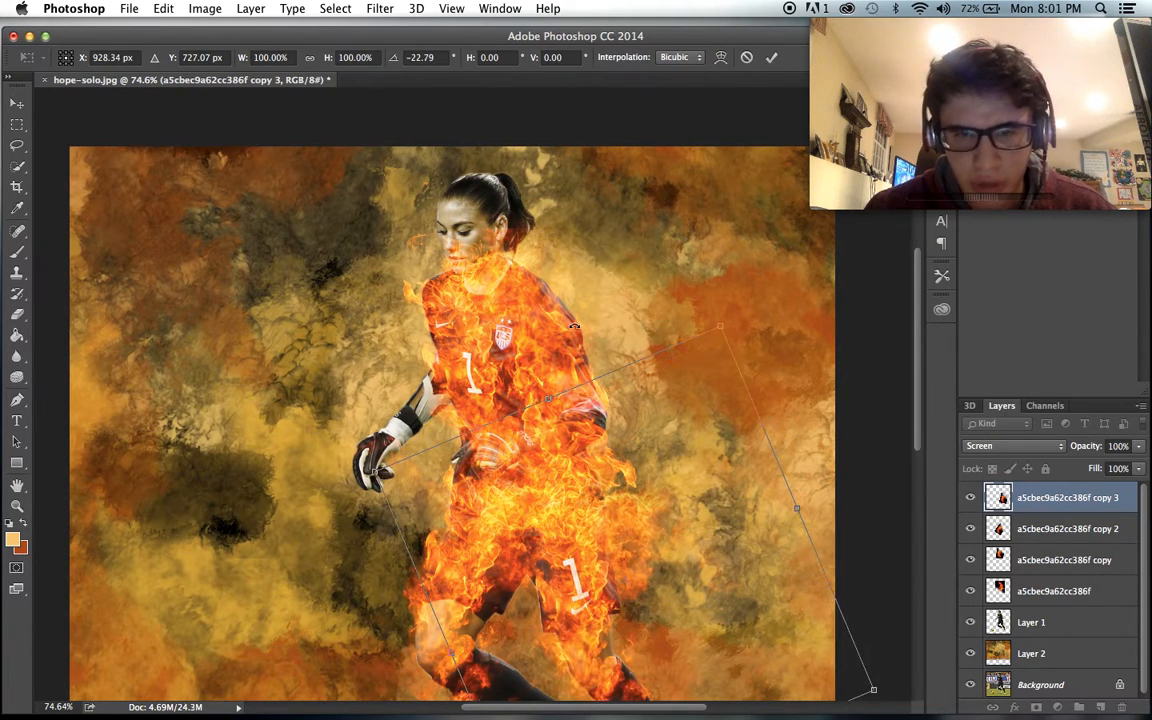
scroll(562, 333, up, 2)
scroll(573, 325, down, 15)
scroll(607, 381, up, 12)
drag(605, 404, 613, 420)
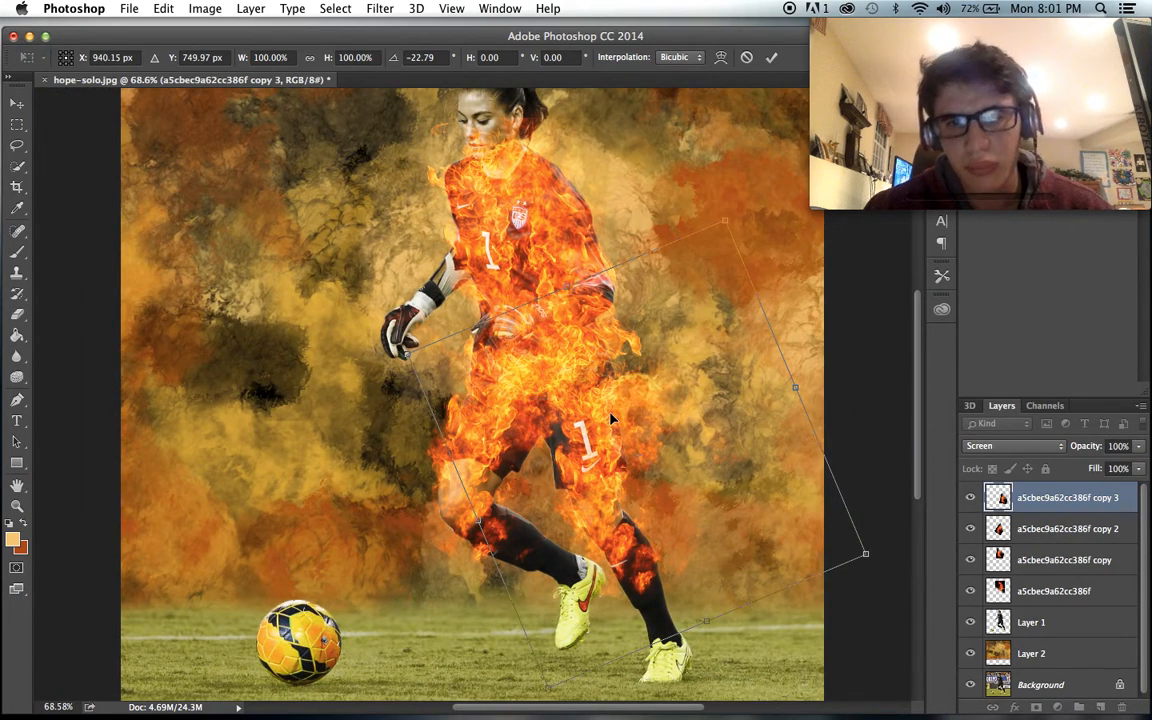
key(Return)
- Duplicate the planted leg's fire, rotate the copy about 50° counterclockwise and position it along the raised leg's shin
scroll(613, 425, down, 3)
scroll(350, 245, up, 2)
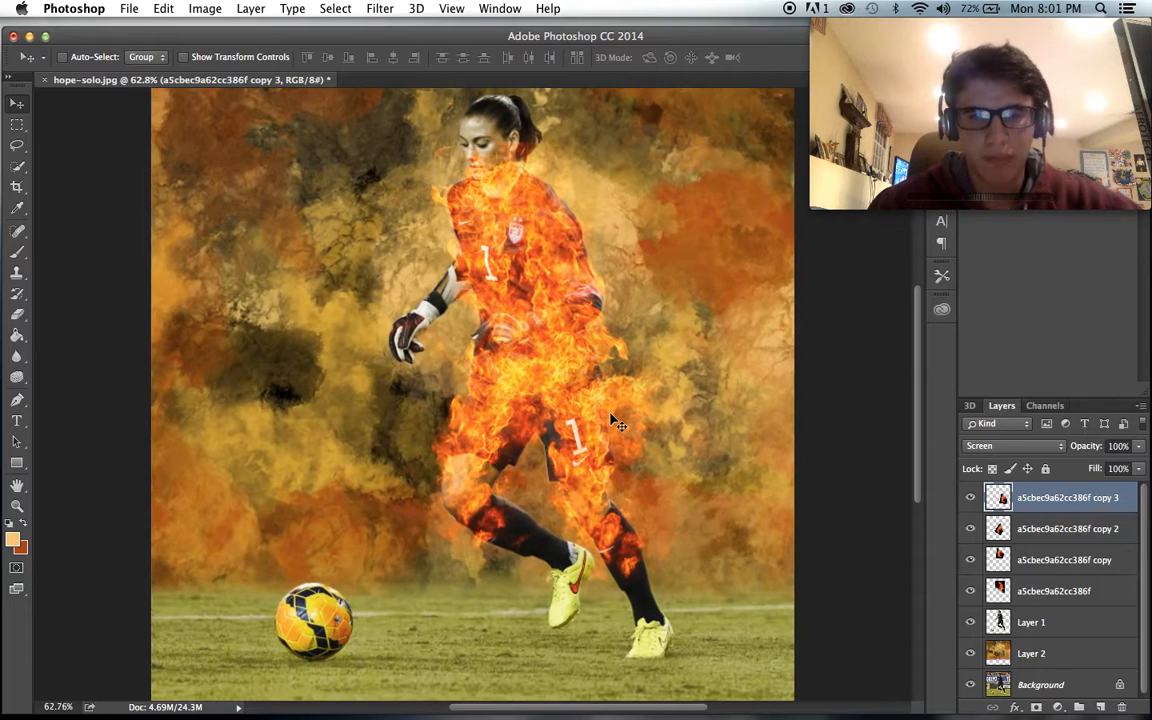
key(ctrl+j)
drag(283, 250, 186, 303)
key(ctrl+t)
drag(648, 323, 445, 325)
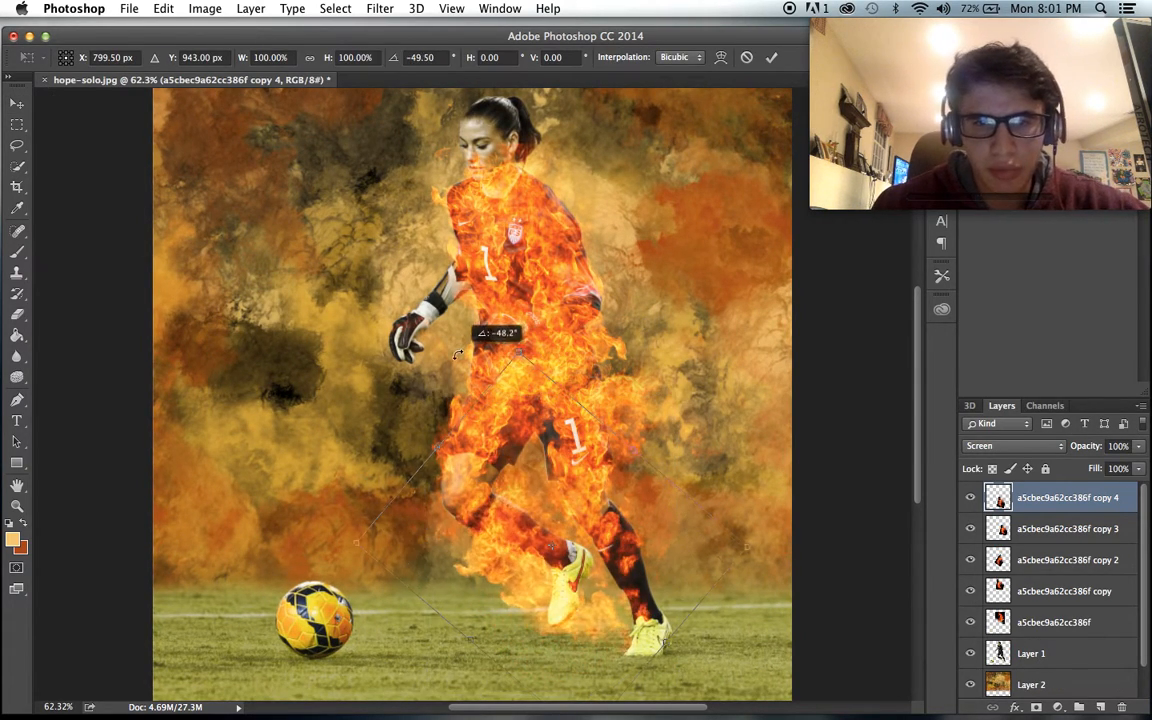
drag(541, 522, 502, 464)
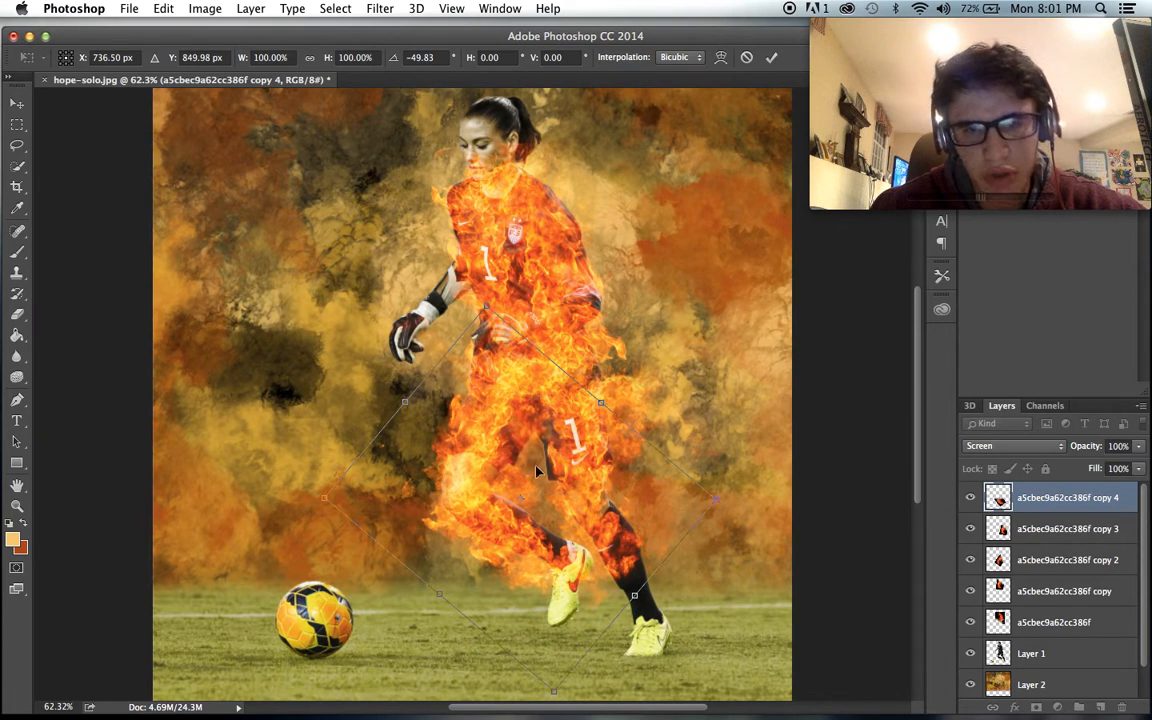
drag(623, 481, 630, 471)
key(Return)
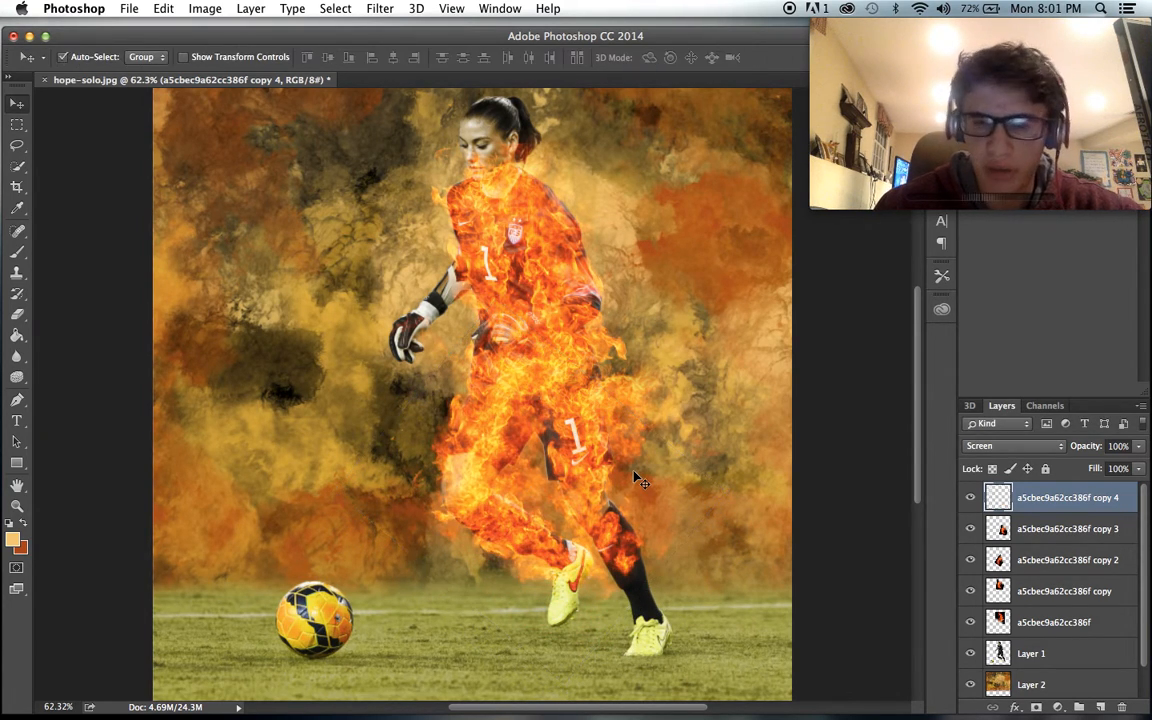
scroll(636, 478, up, 3)
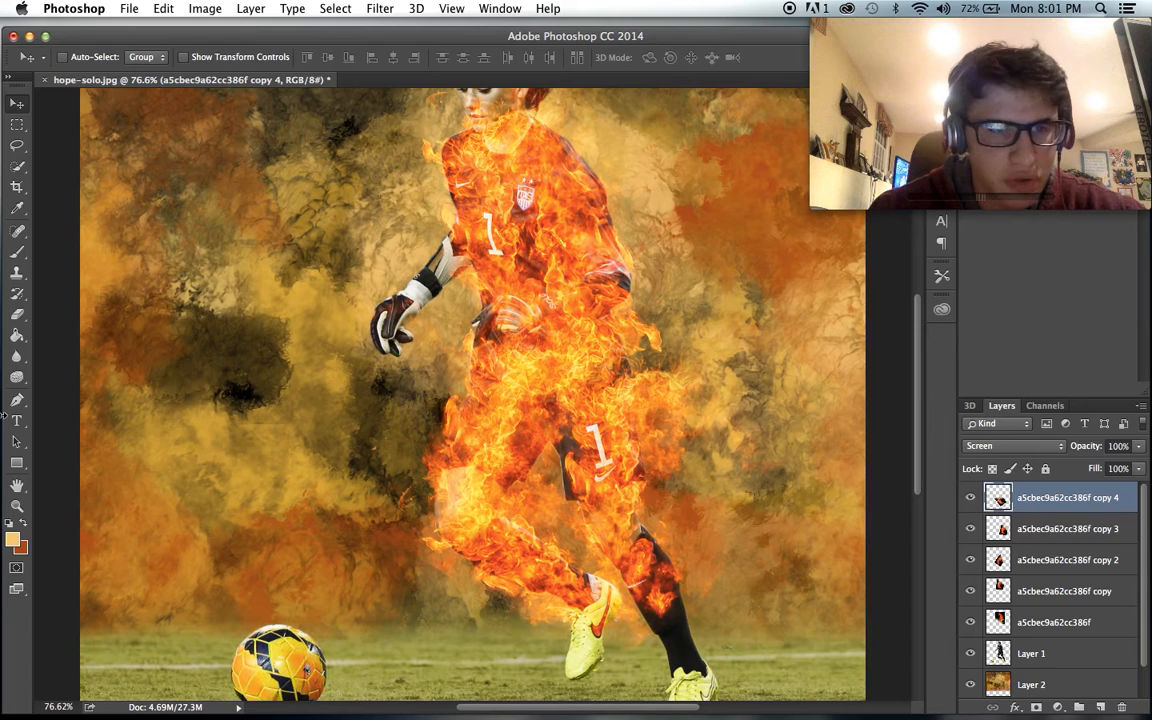
- Duplicate the raised shin's fire, rotate the copy clockwise and position it down the planted leg's shin to the boot
key(super+h)
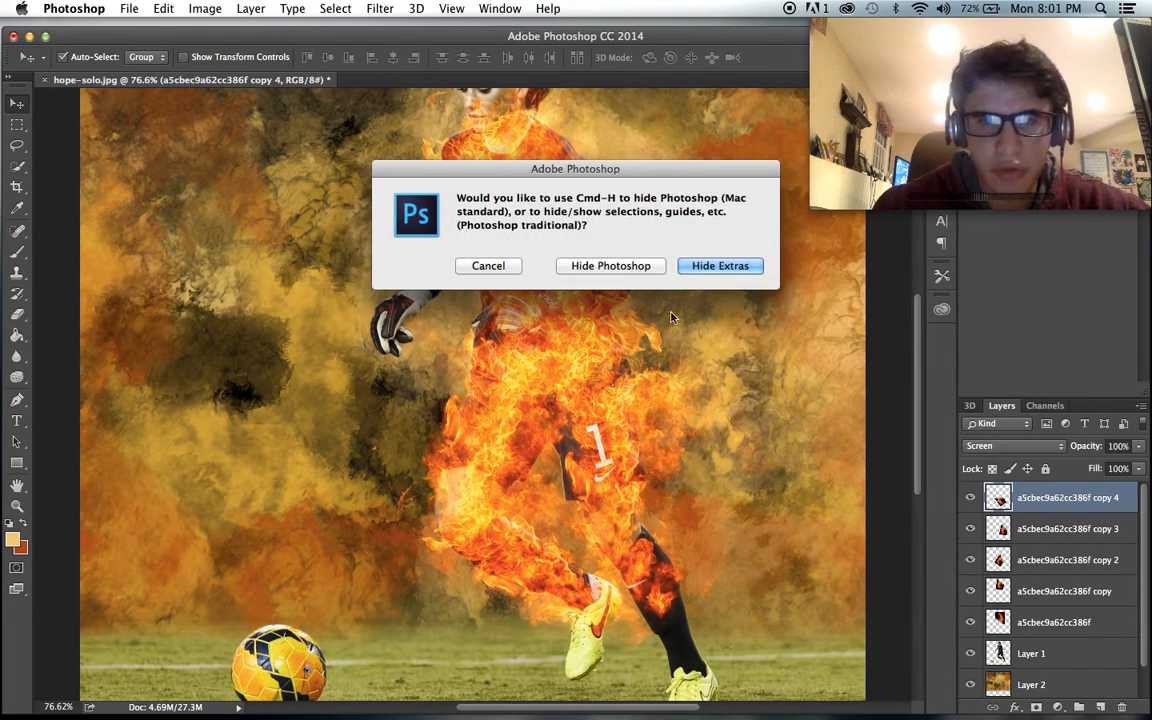
click(500, 263)
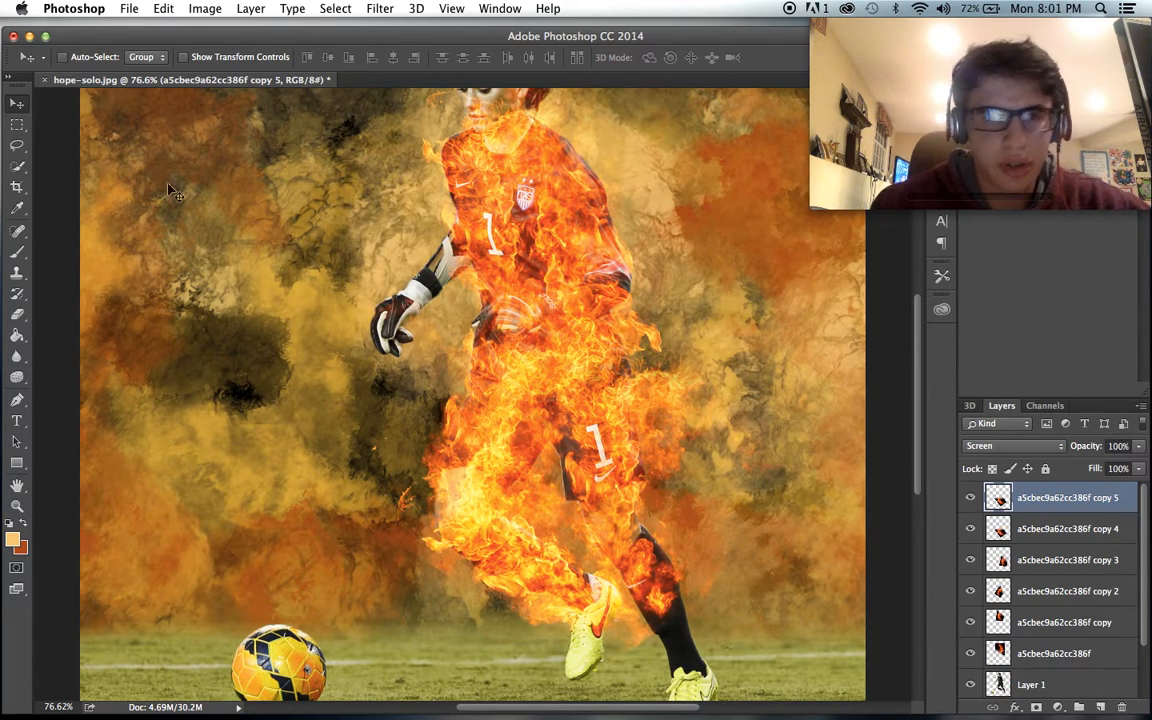
drag(345, 296, 500, 280)
key(super+t)
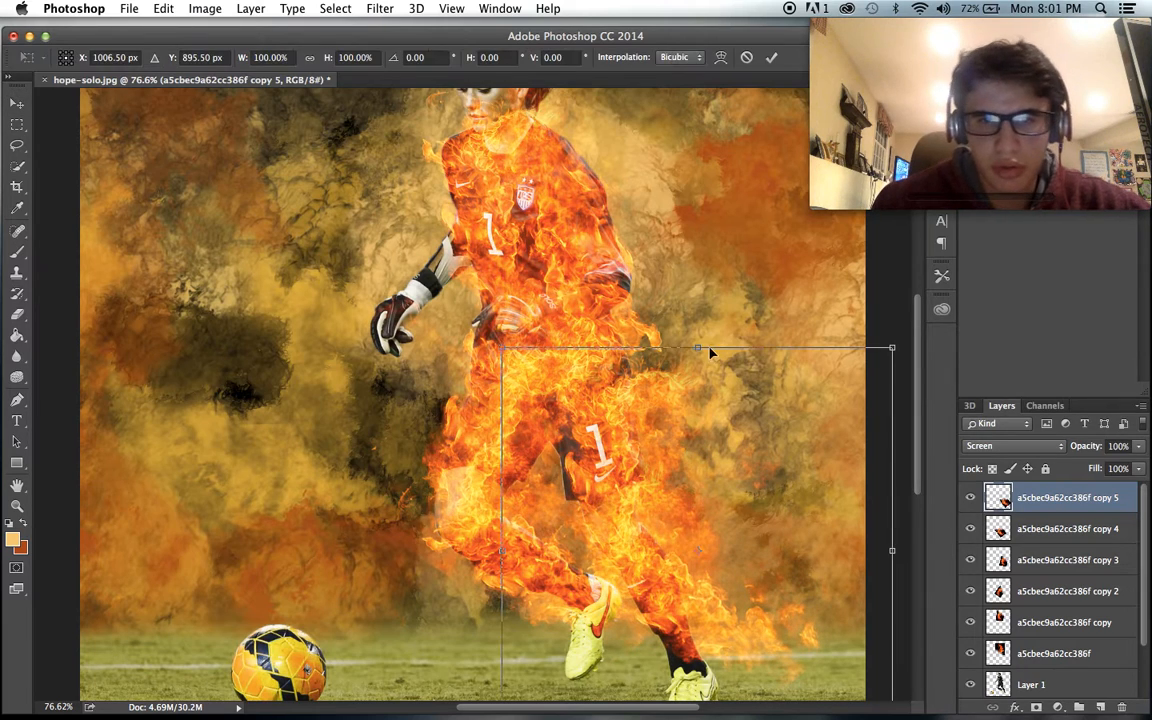
drag(684, 330, 800, 345)
drag(728, 550, 722, 573)
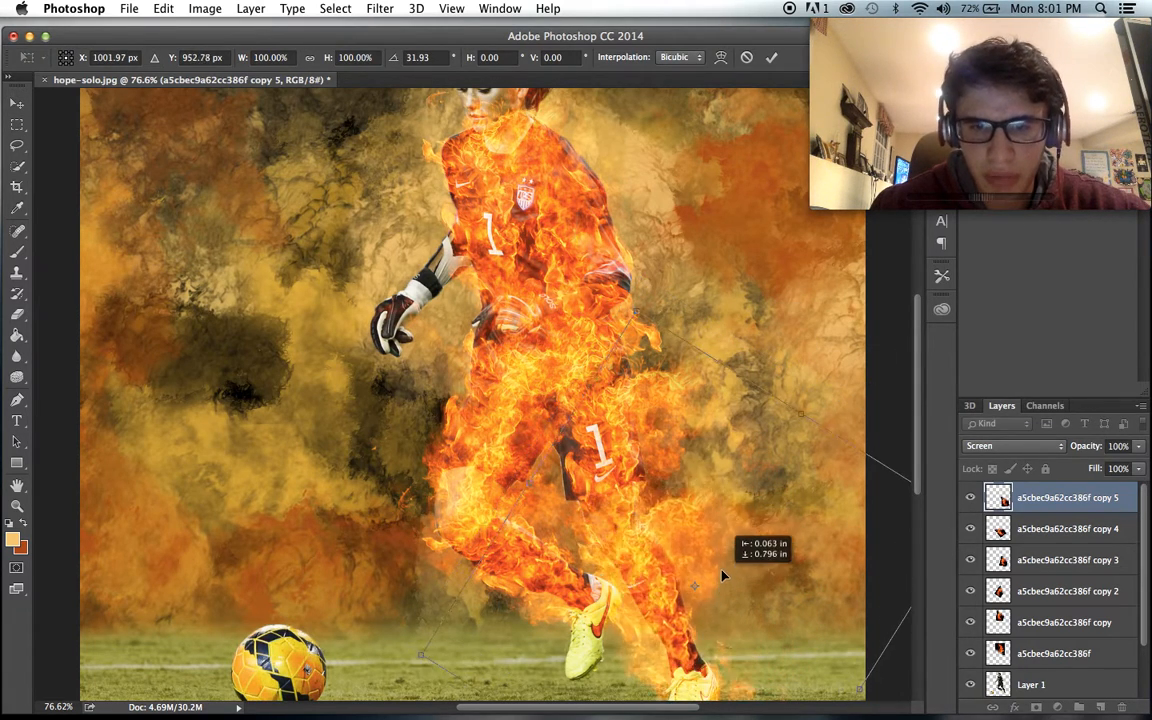
key(super+0)
drag(839, 474, 803, 483)
drag(675, 509, 684, 505)
key(Return)
scroll(684, 505, up, 3)
scroll(684, 505, down, 2)
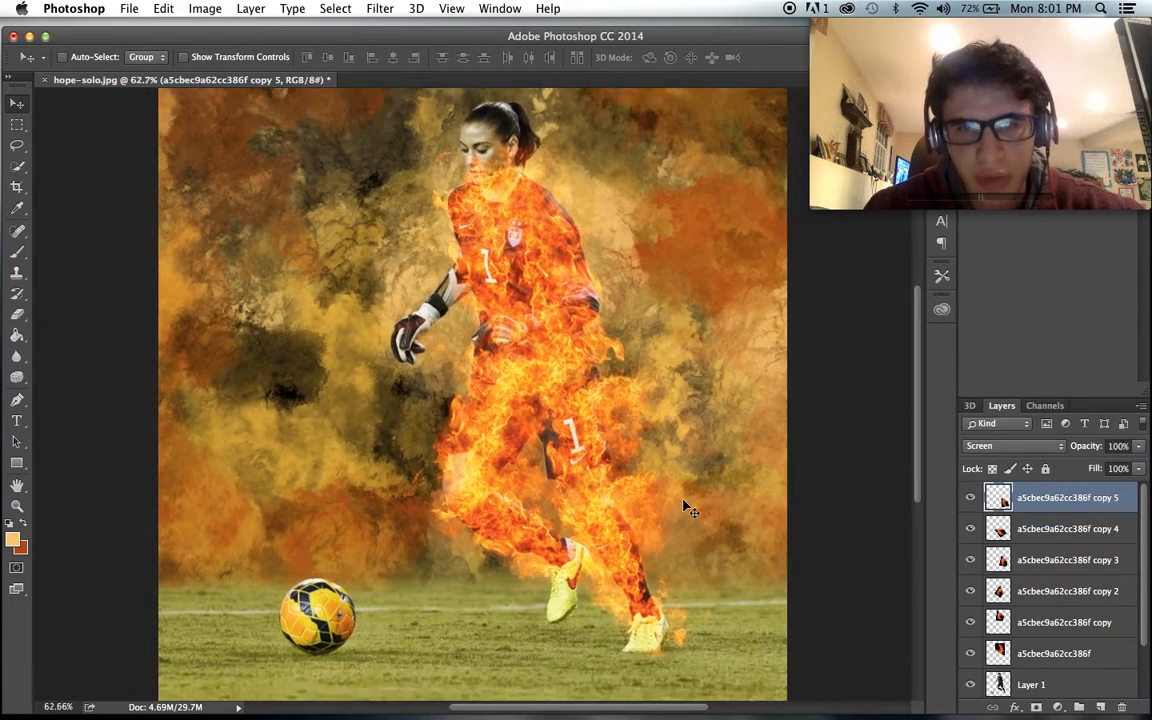
- Duplicate a fire layer onto the gloved arm, rotate the copy 63.57°, shrink it and fit it over the forearm and glove
scroll(684, 505, up, 3)
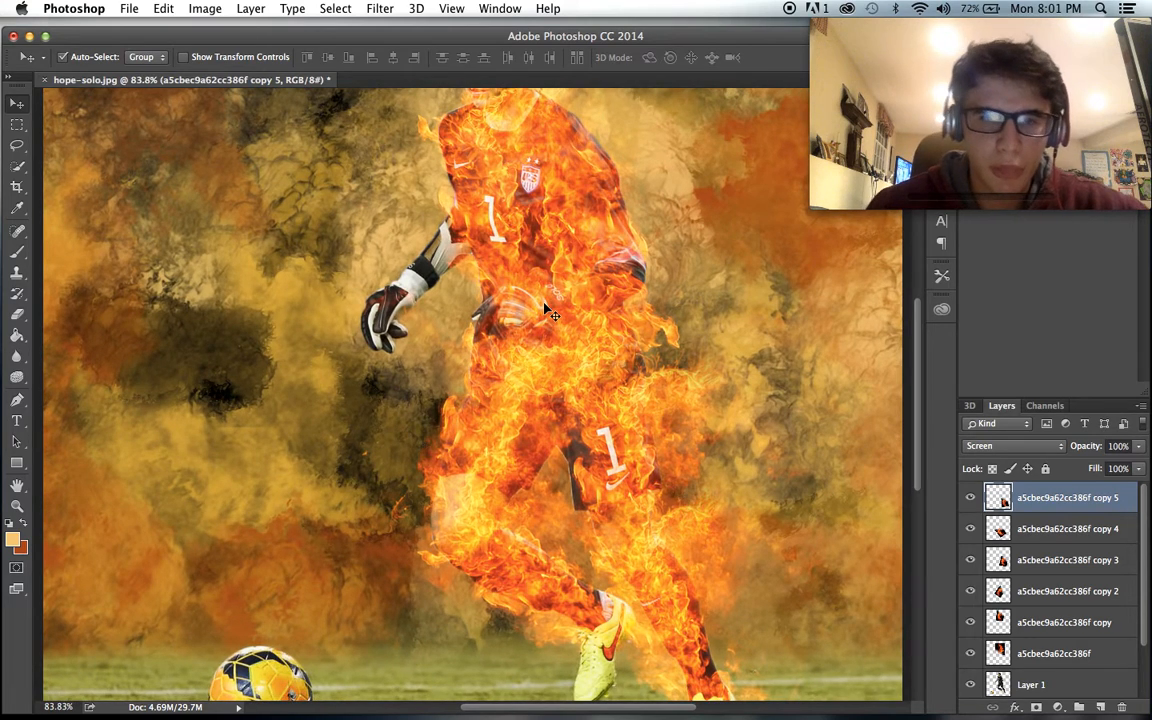
drag(546, 310, 296, 218)
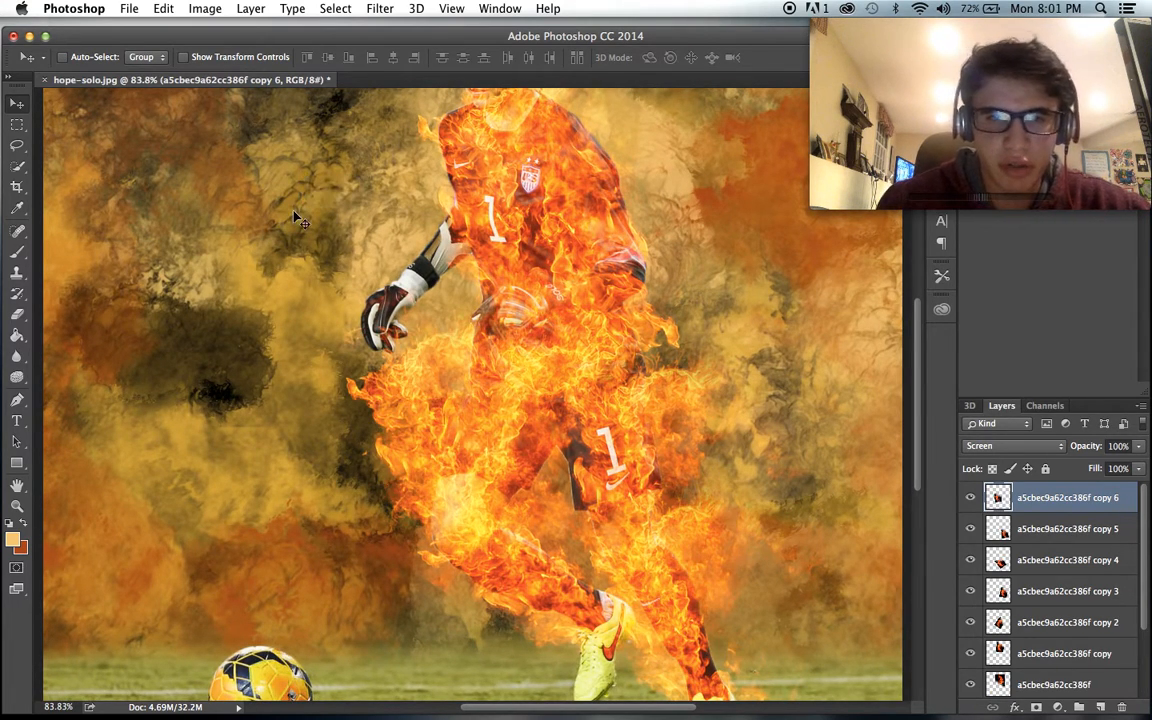
drag(430, 361, 400, 208)
key(super+t)
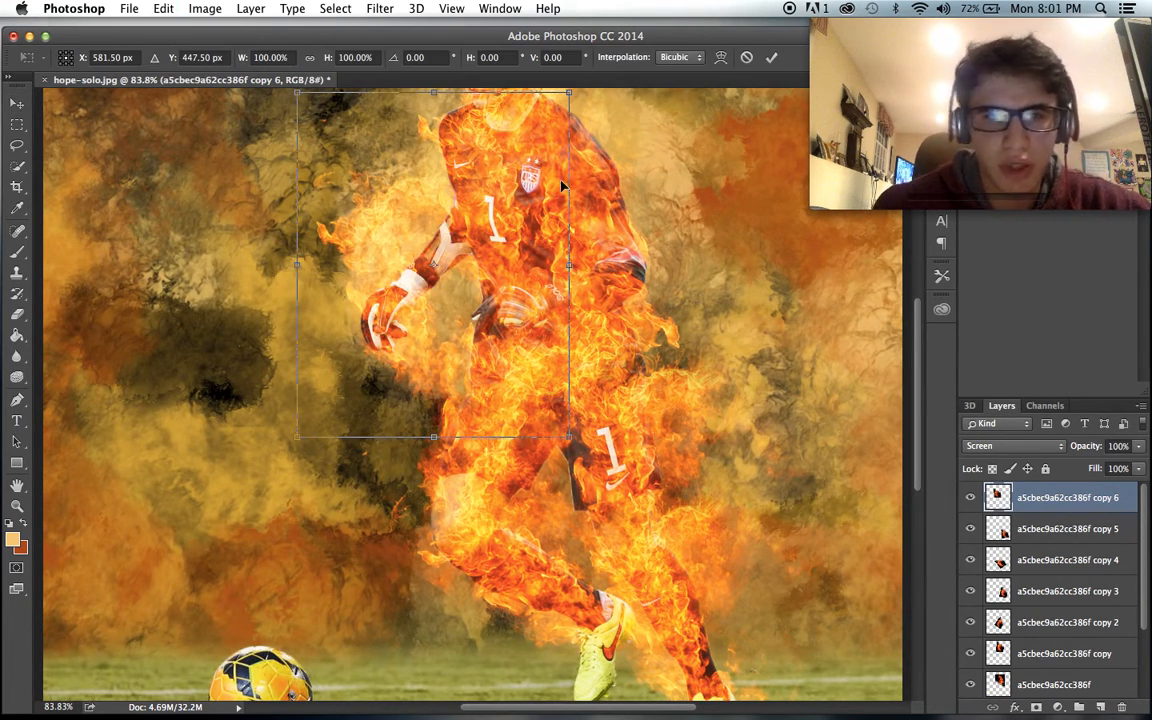
drag(600, 232, 537, 383)
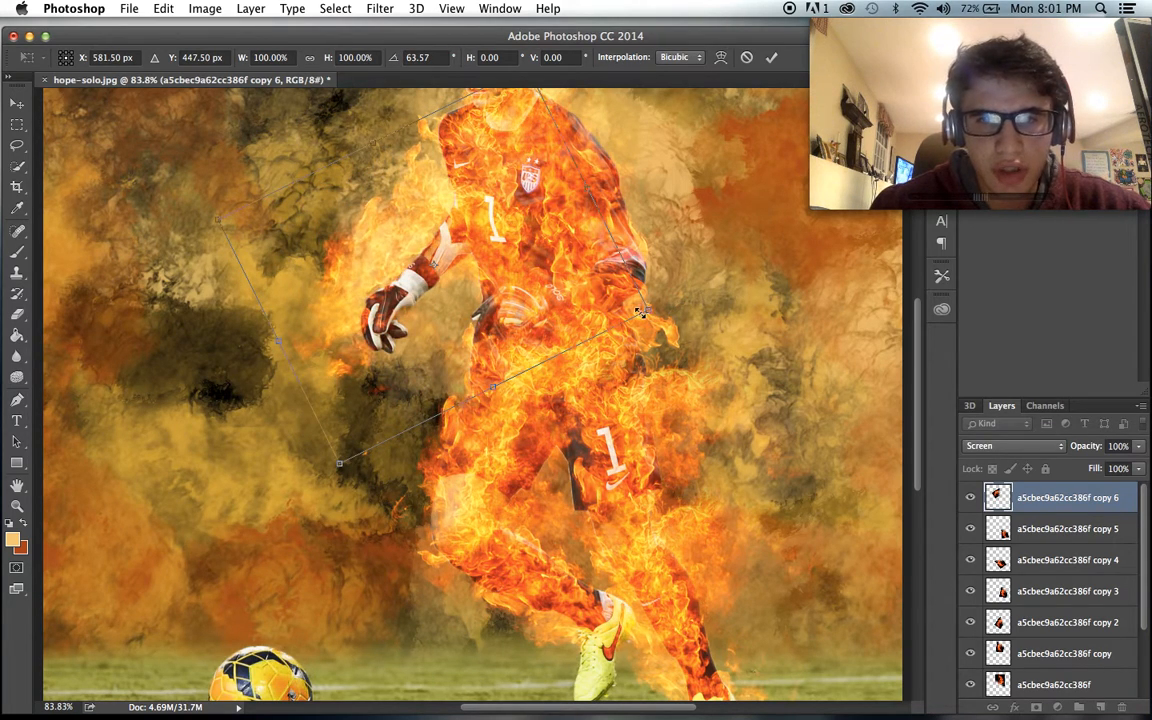
drag(647, 314, 504, 280)
drag(408, 239, 484, 267)
key(Return)
- Examine how the flames cover the glove, torso, legs and face
scroll(486, 267, up, 3)
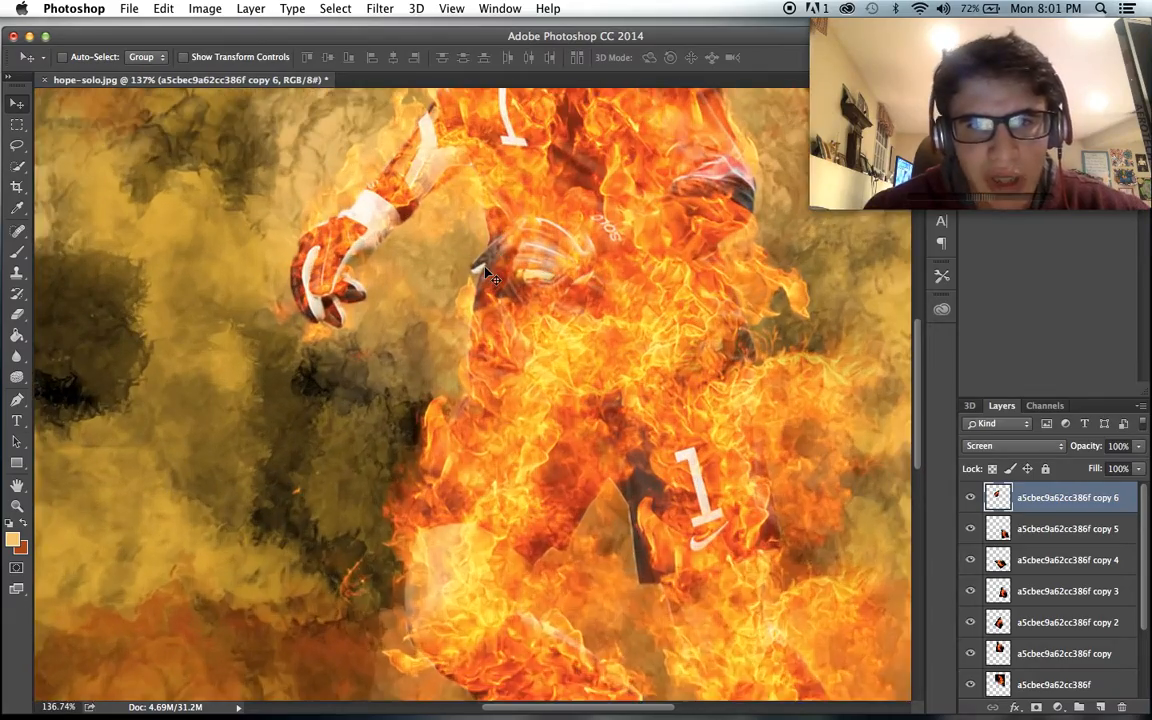
scroll(486, 270, down, 3)
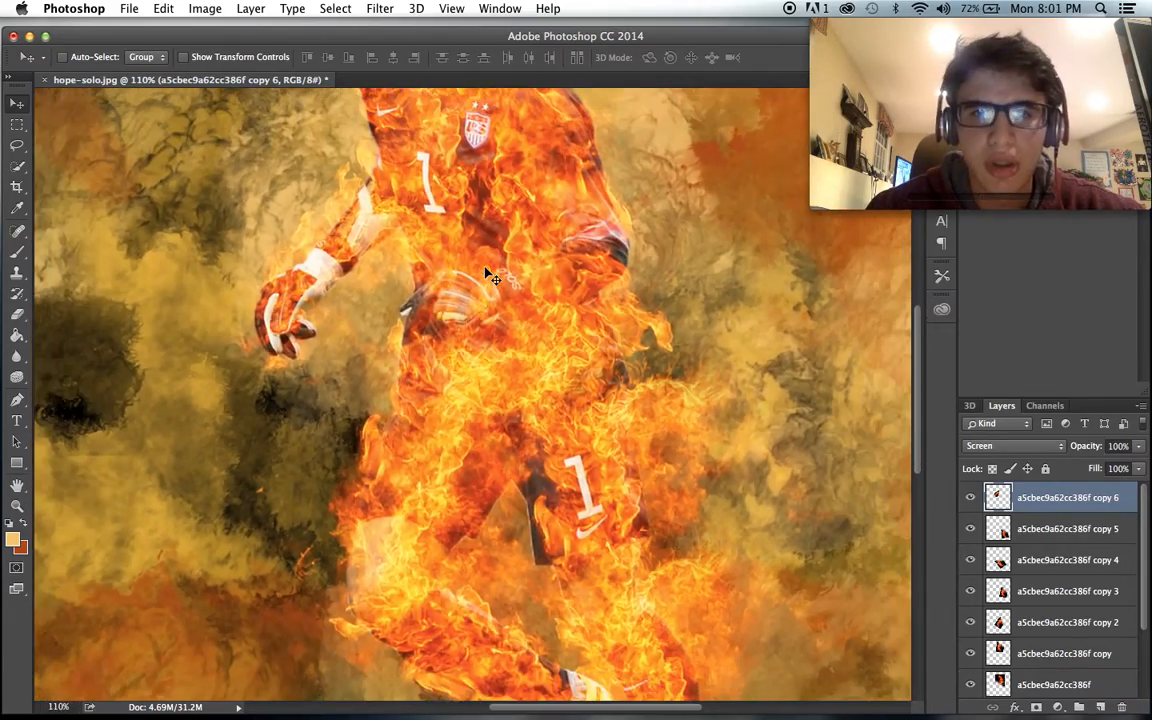
scroll(486, 277, down, 3)
scroll(486, 277, up, 2)
scroll(475, 320, down, 3)
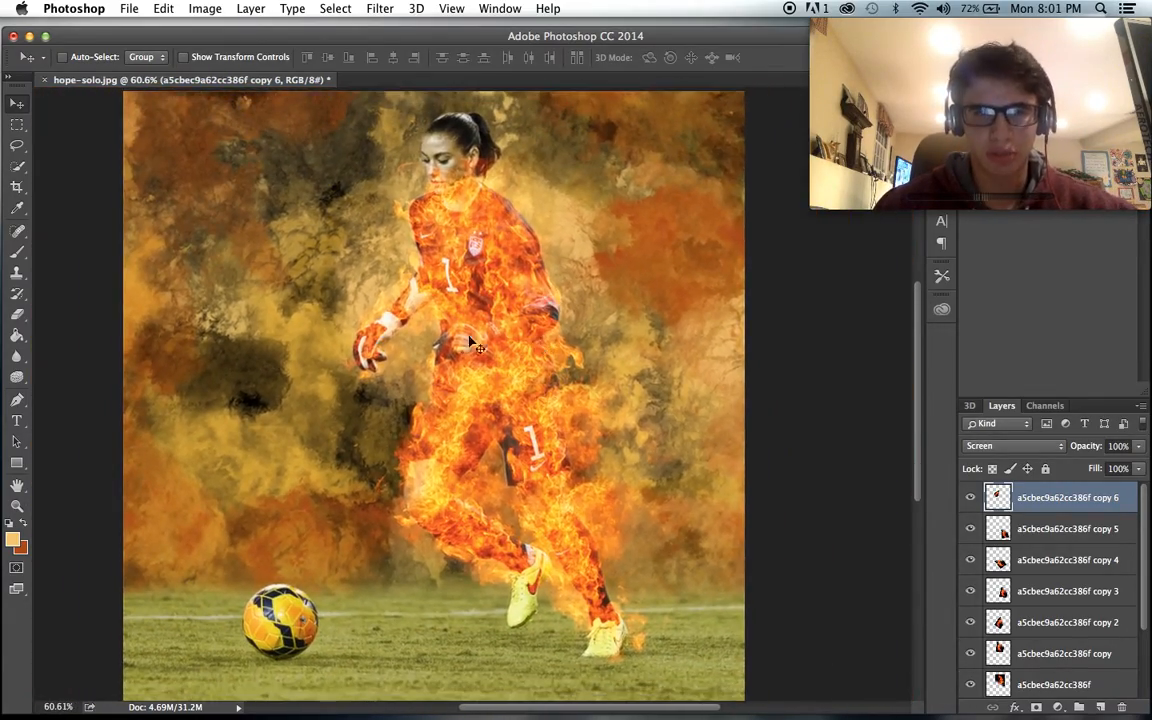
scroll(548, 295, up, 4)
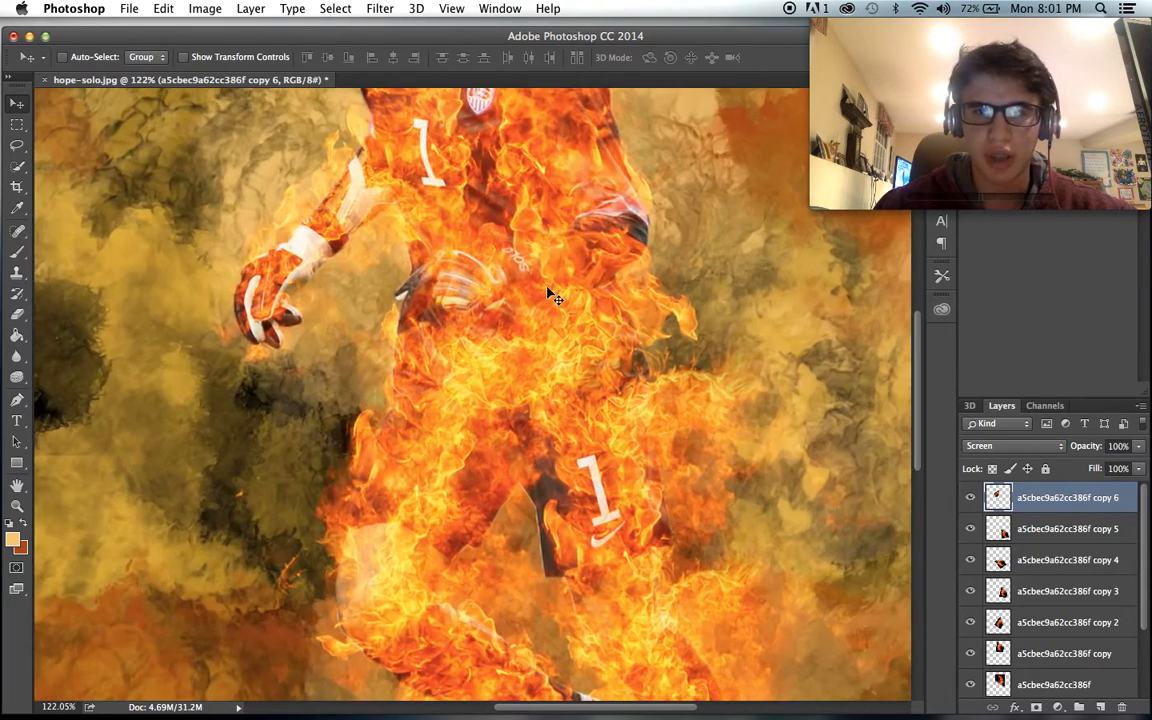
scroll(548, 295, down, 2)
scroll(548, 295, up, 5)
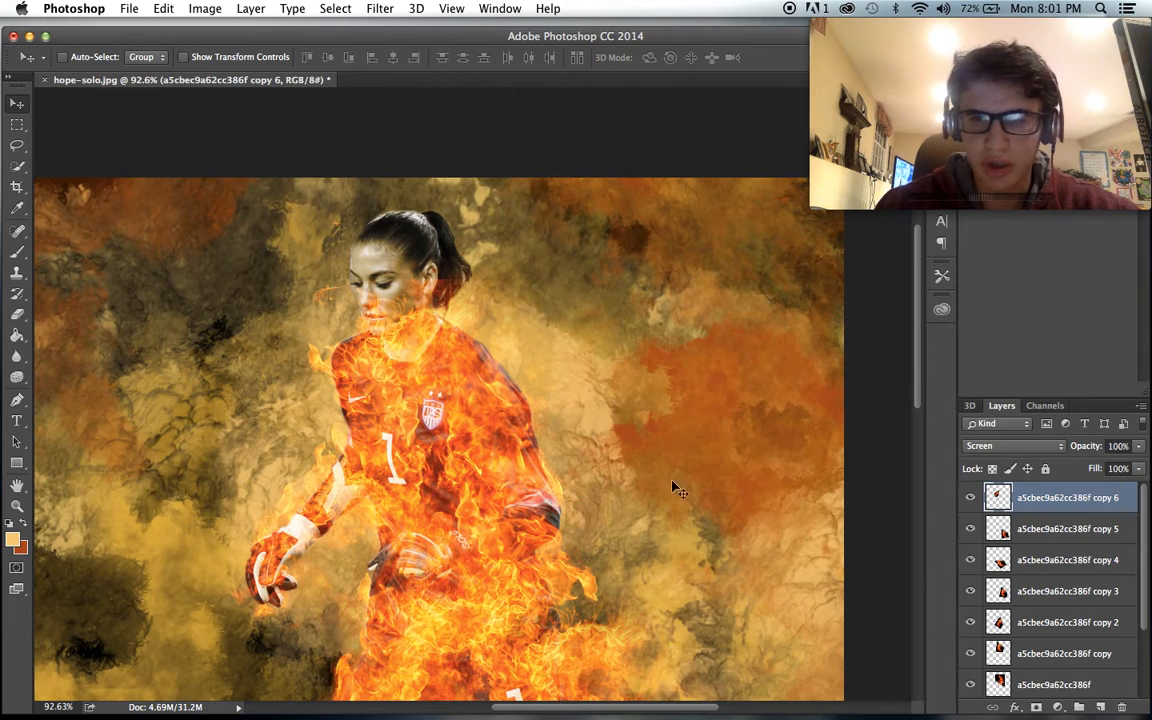
- Merge all the fire layers into one and set the merged layer's blend mode to Screen
scroll(1082, 610, down, 2)
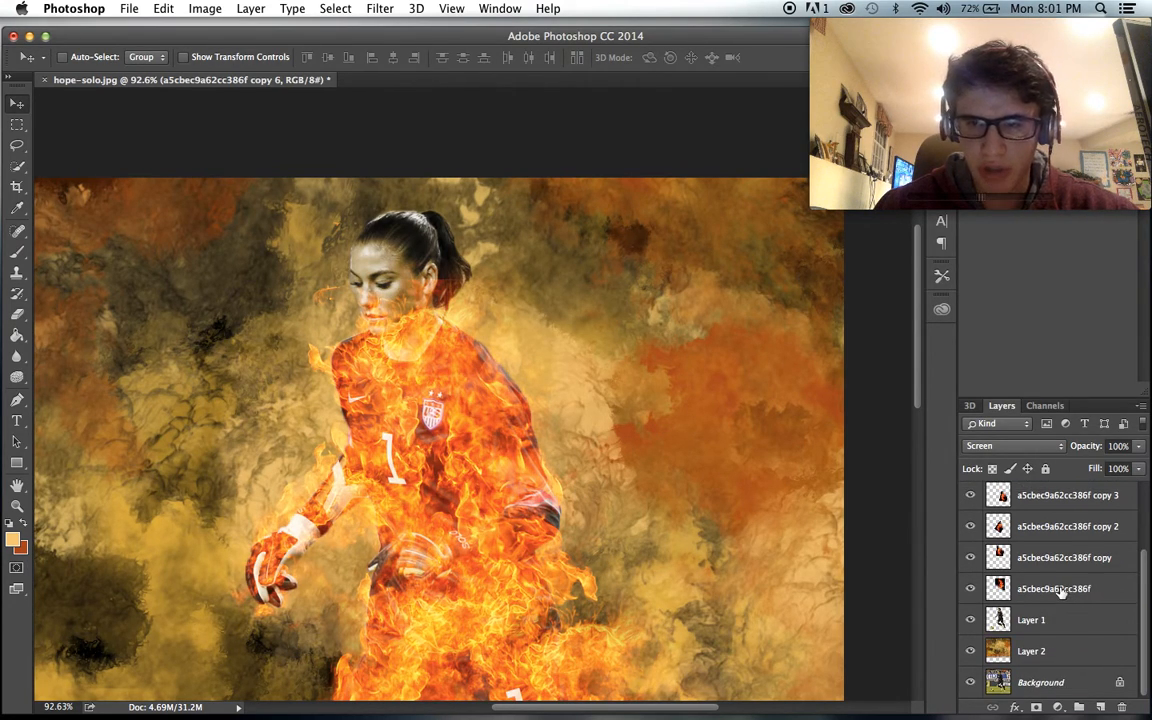
shift+click(1062, 591)
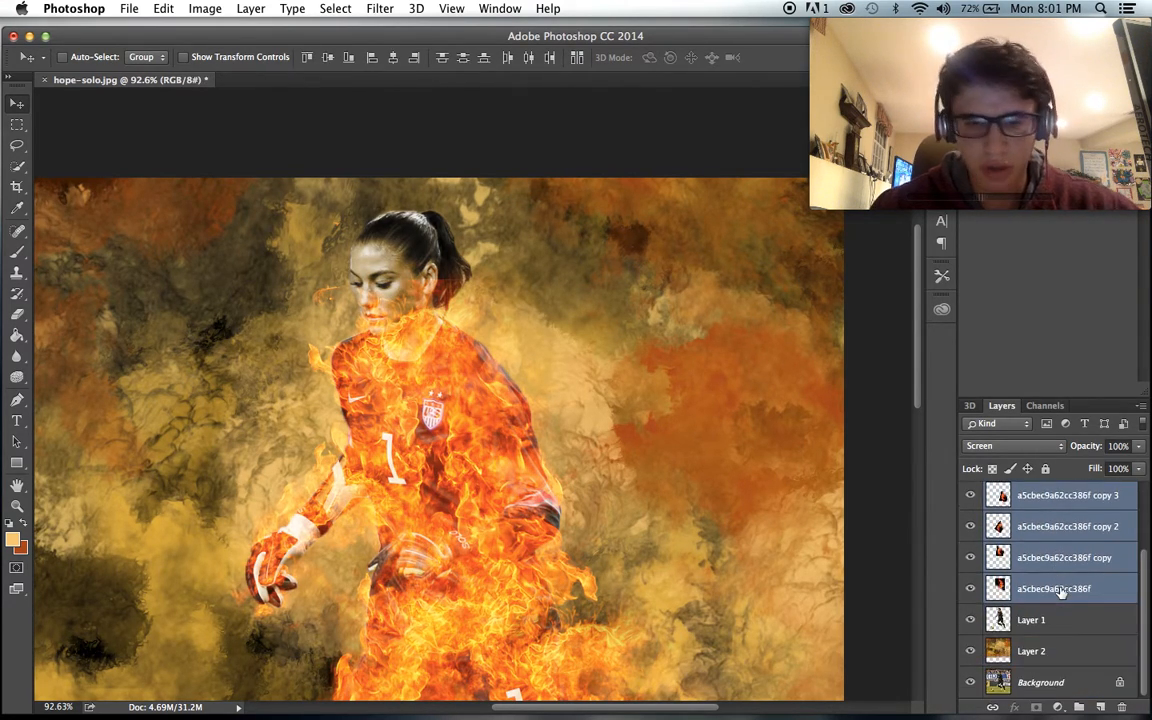
key(super+e)
click(1034, 451)
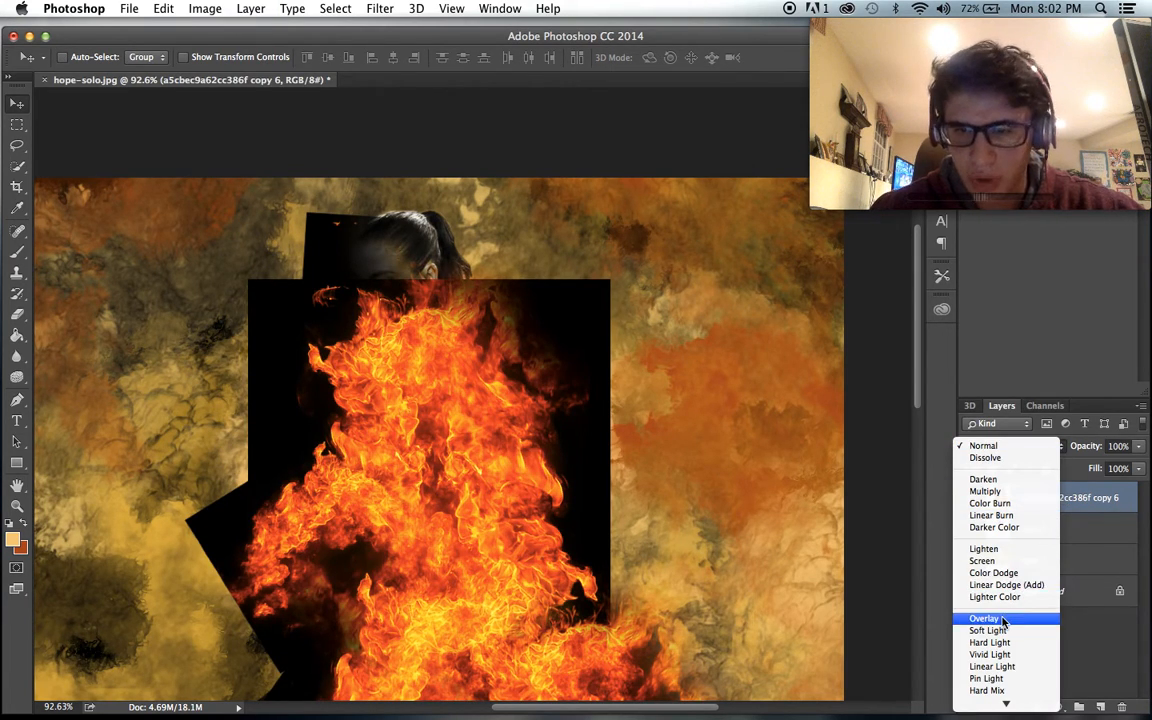
click(998, 562)
- Erase the merged fire layer's flames from the player's face, hair and neck, finishing with a 100 px eraser
scroll(728, 424, up, 3)
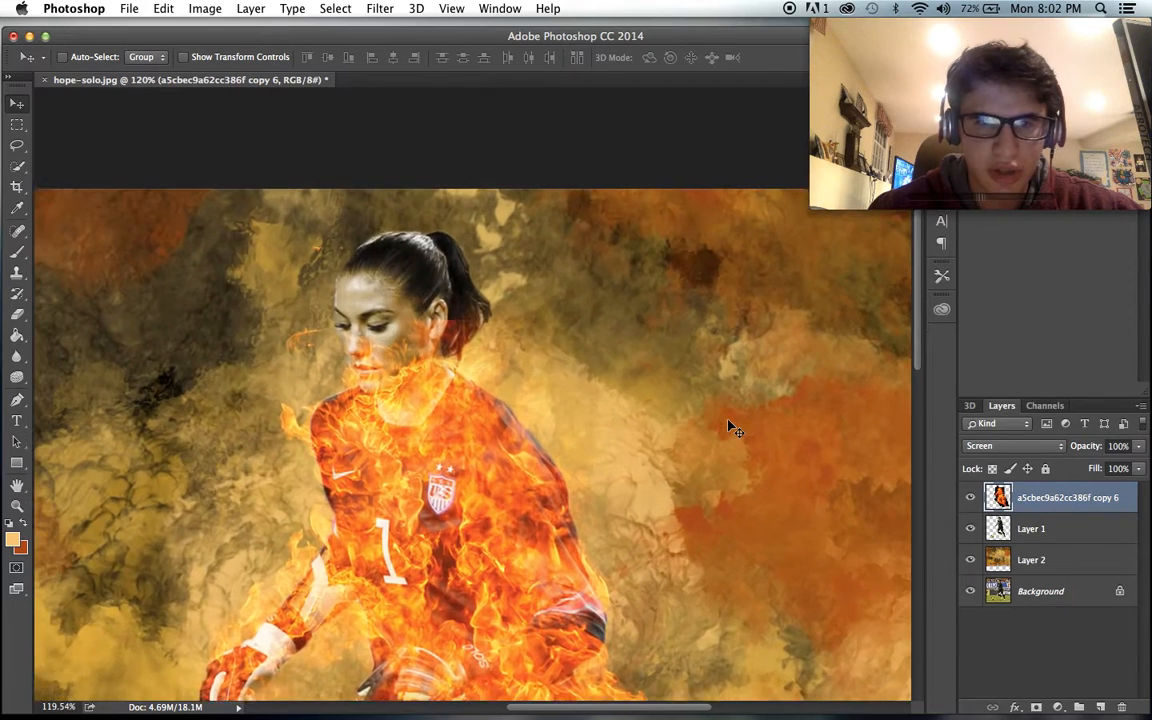
scroll(728, 424, up, 1)
click(17, 318)
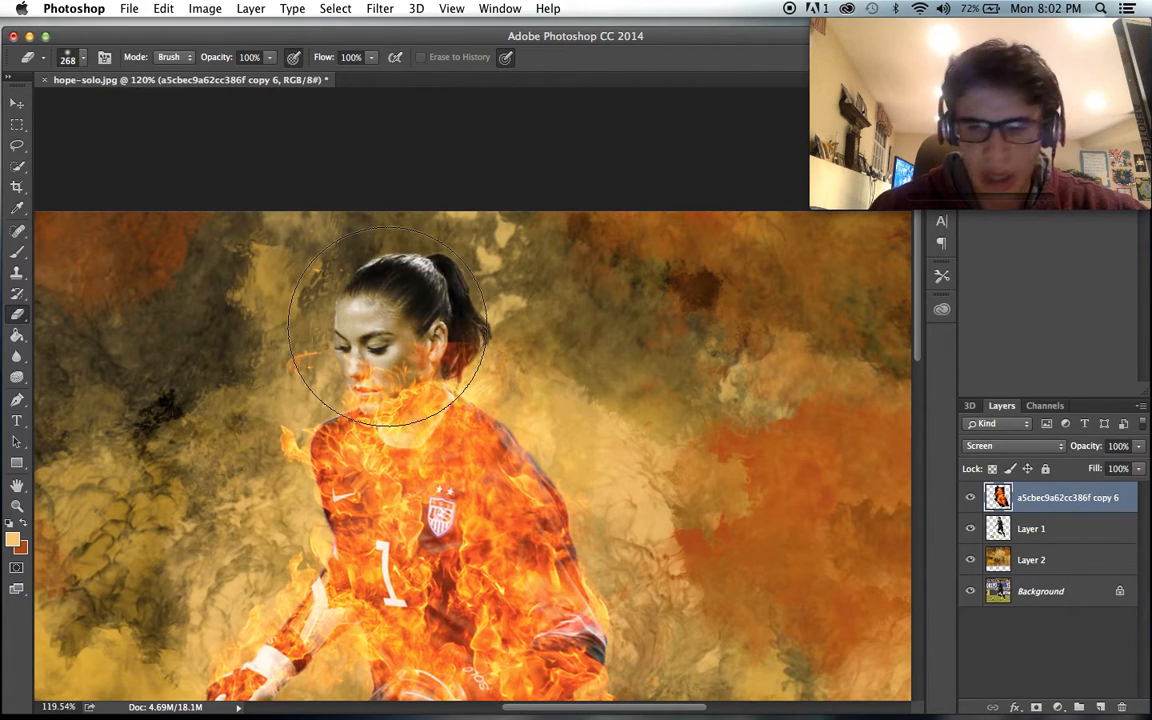
mouse_move(365, 335)
mouse_down()
mouse_move(397, 359)
mouse_move(333, 302)
mouse_up()
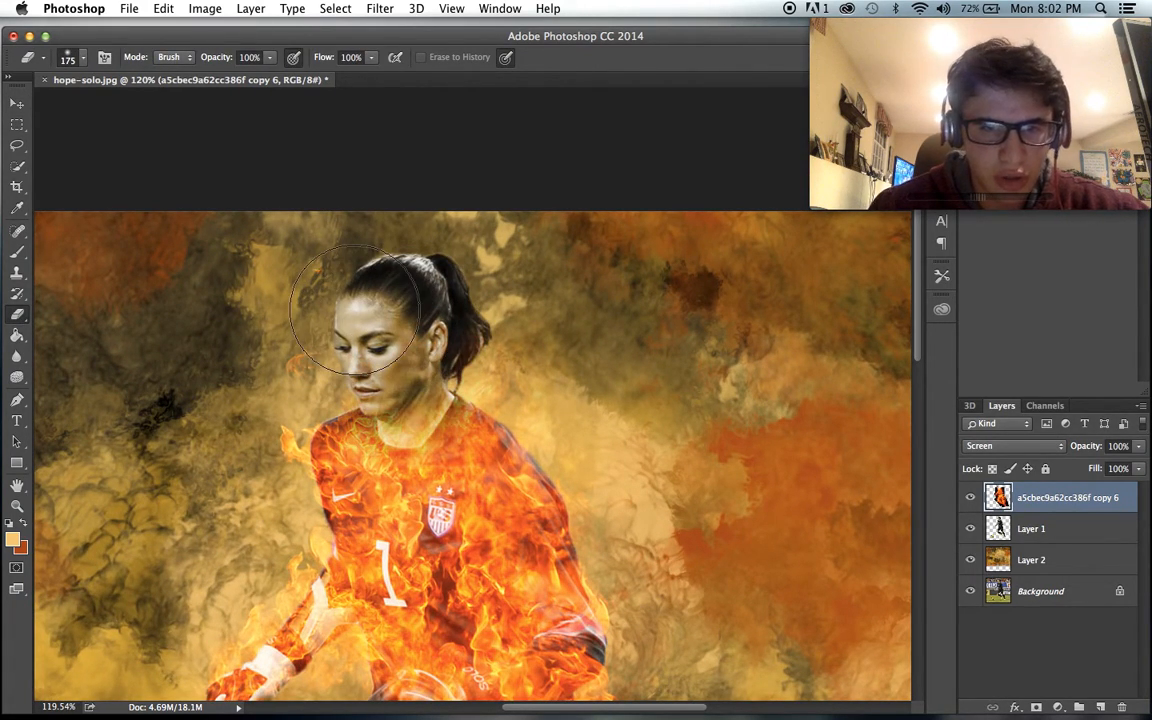
key(super+z)
key(bracketleft)
key(bracketleft)
key(bracketleft)
mouse_move(400, 393)
mouse_down()
mouse_move(373, 357)
mouse_move(435, 331)
mouse_move(368, 298)
mouse_up()
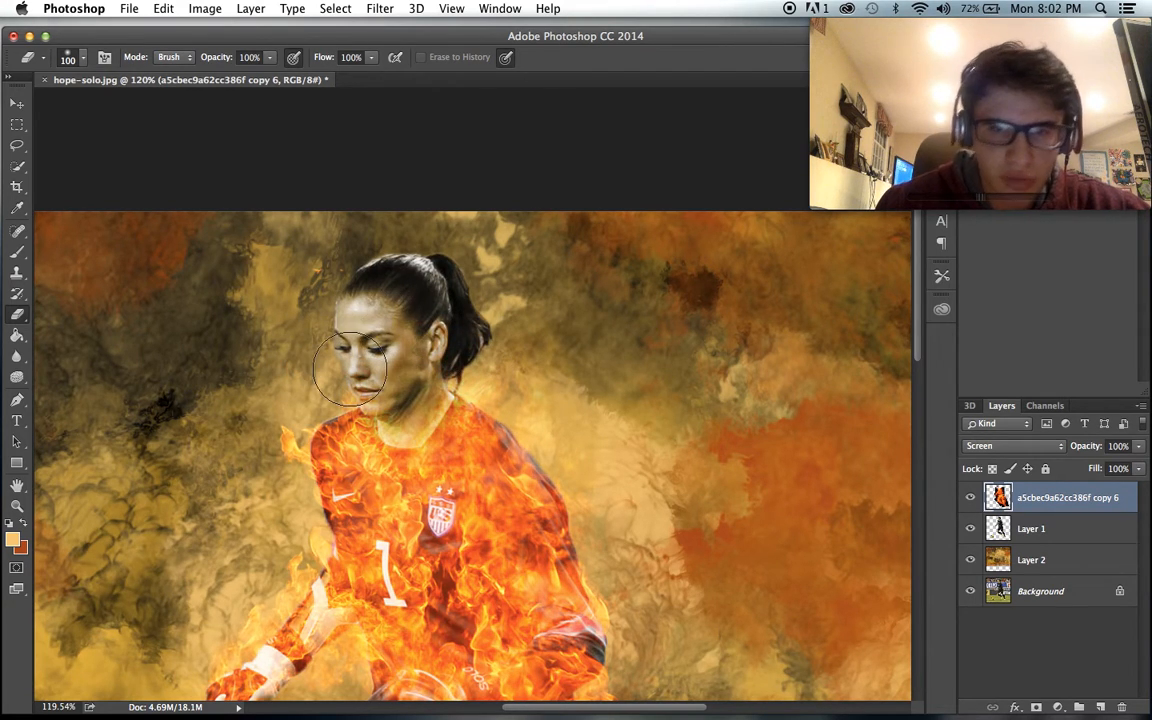
- Examine the flames around the torso, legs and boots and the composition as a whole
scroll(315, 332, down, 5)
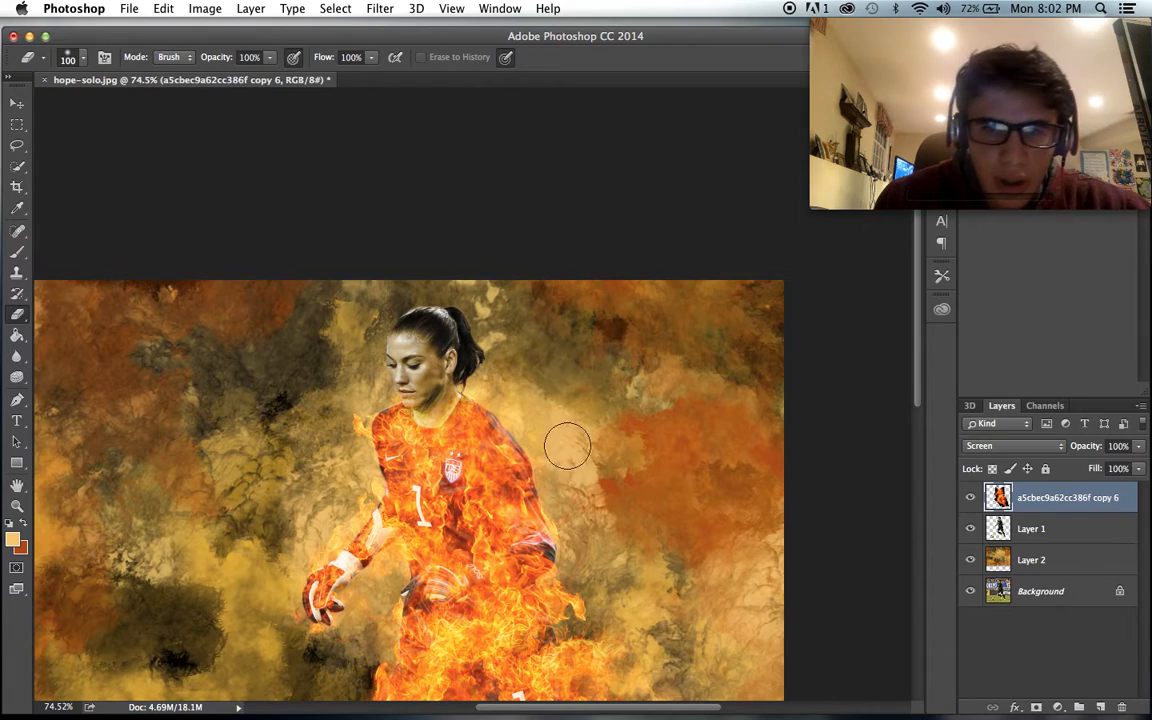
scroll(579, 458, down, 5)
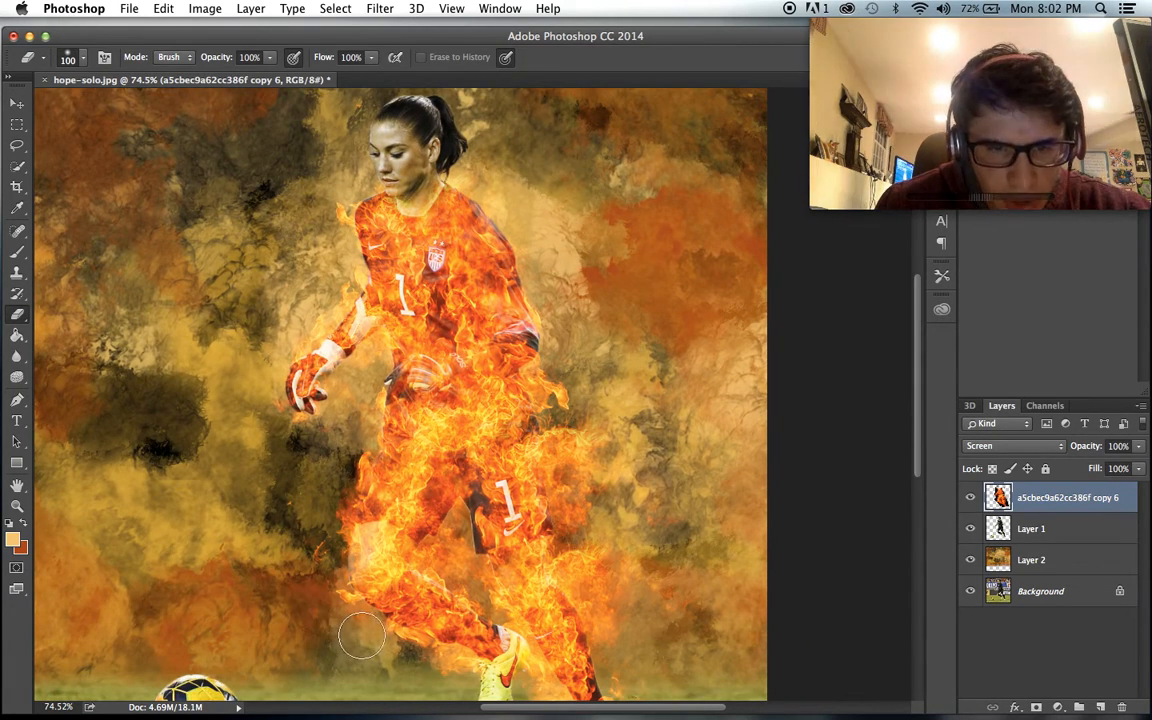
scroll(283, 605, down, 5)
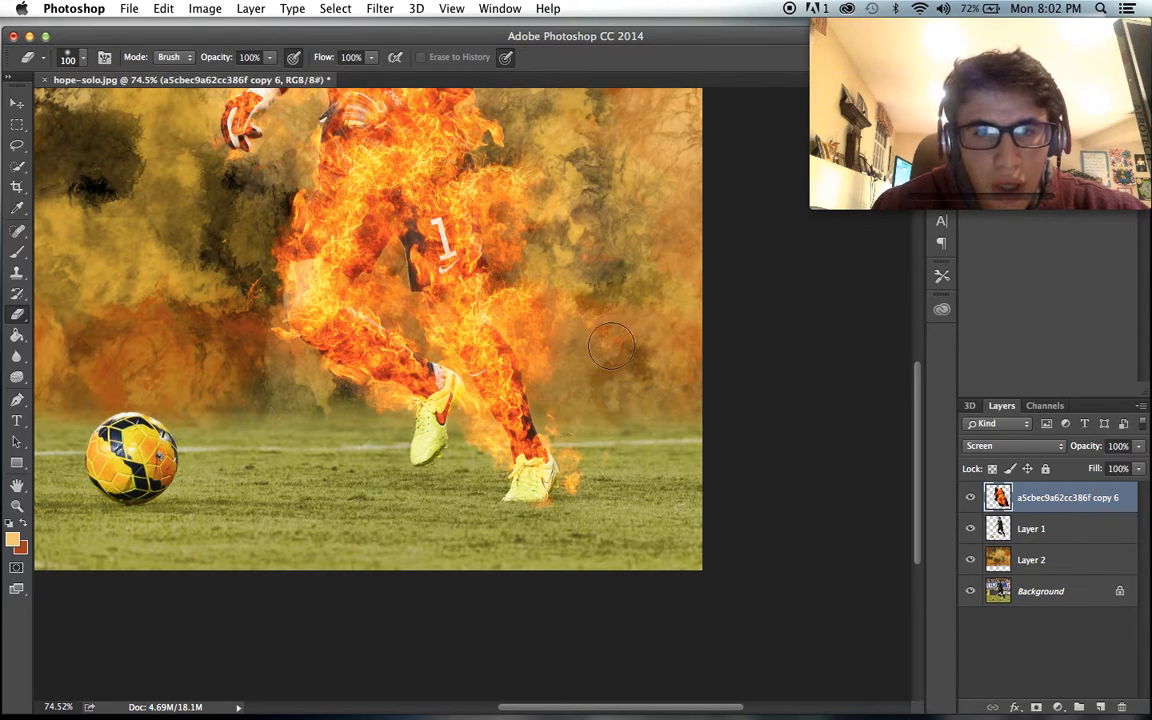
scroll(613, 369, up, 4)
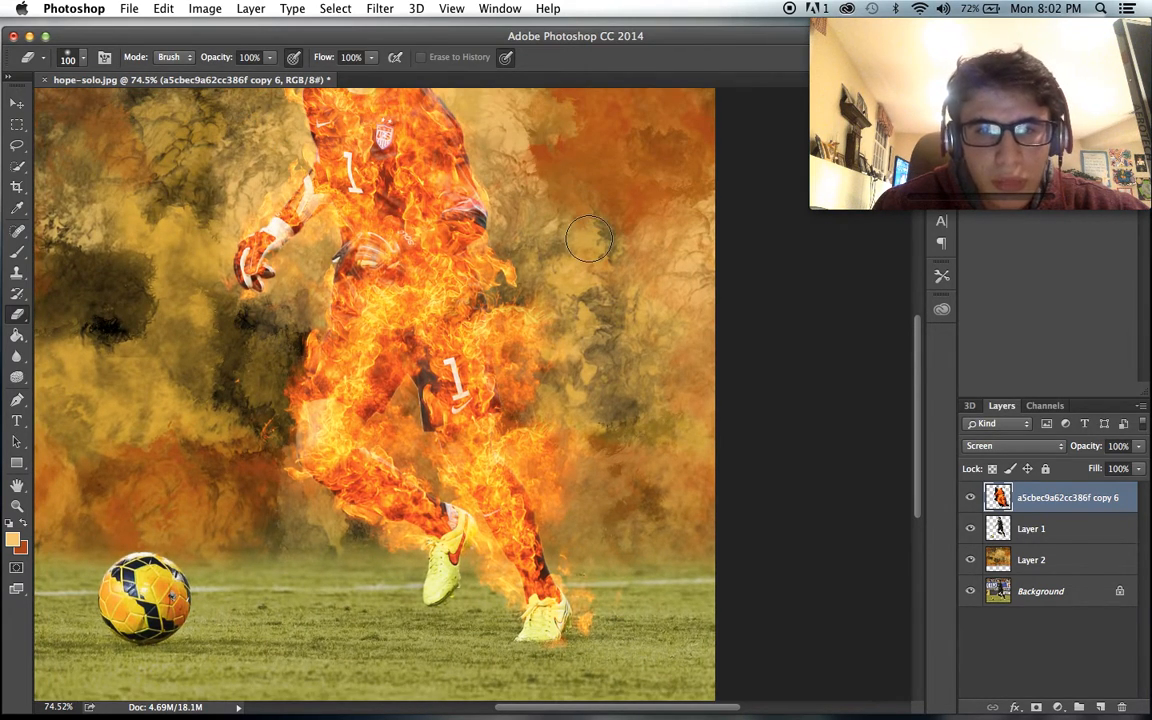
scroll(589, 238, up, 2)
scroll(474, 147, down, 4)
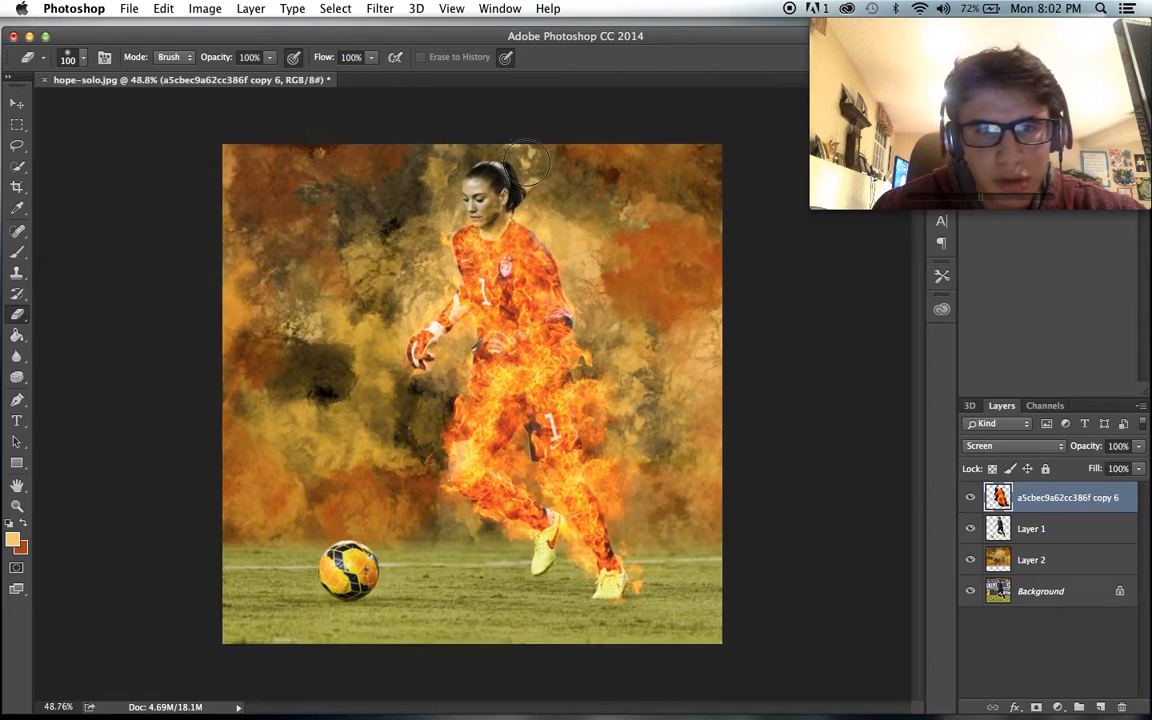
scroll(474, 147, up, 3)
- Add a Hue/Saturation adjustment directly above Layer 2 and set its saturation to +35
click(1008, 562)
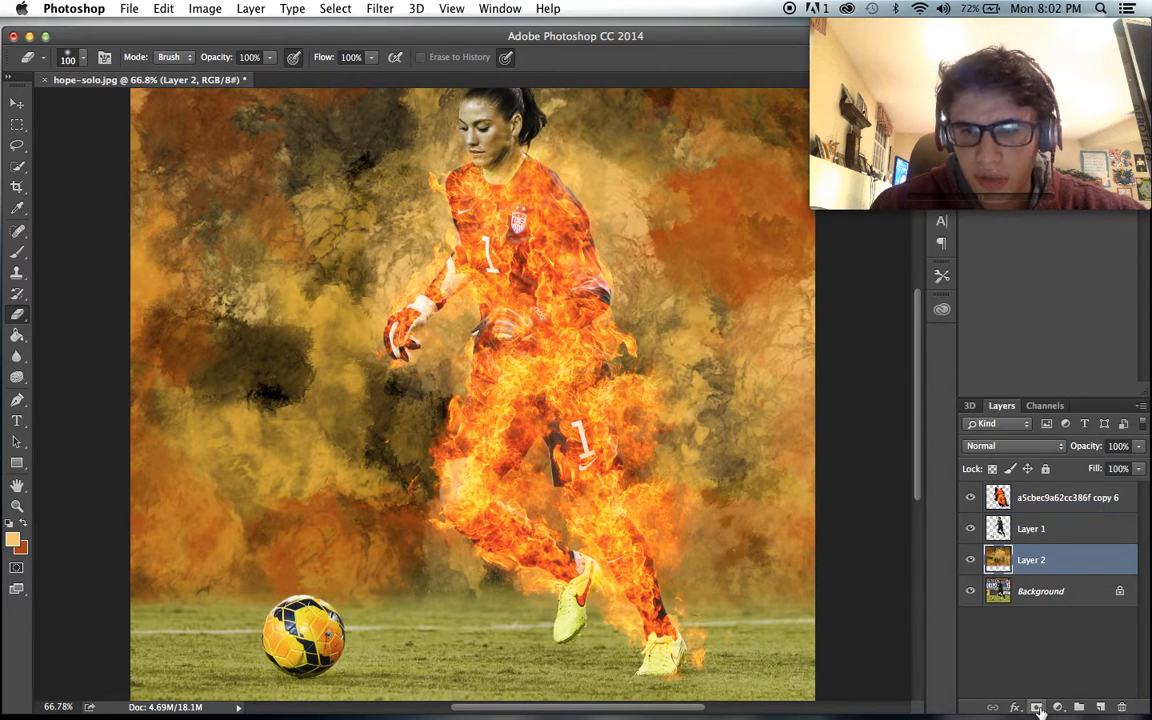
click(1057, 707)
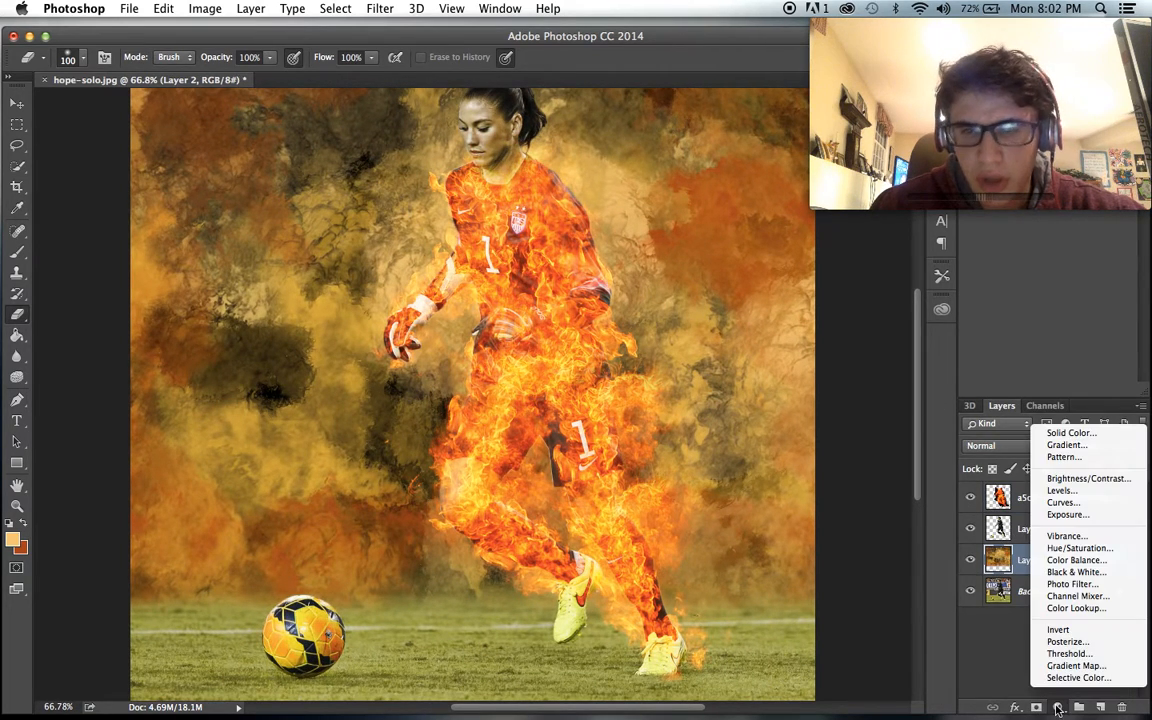
click(1080, 548)
click(1078, 236)
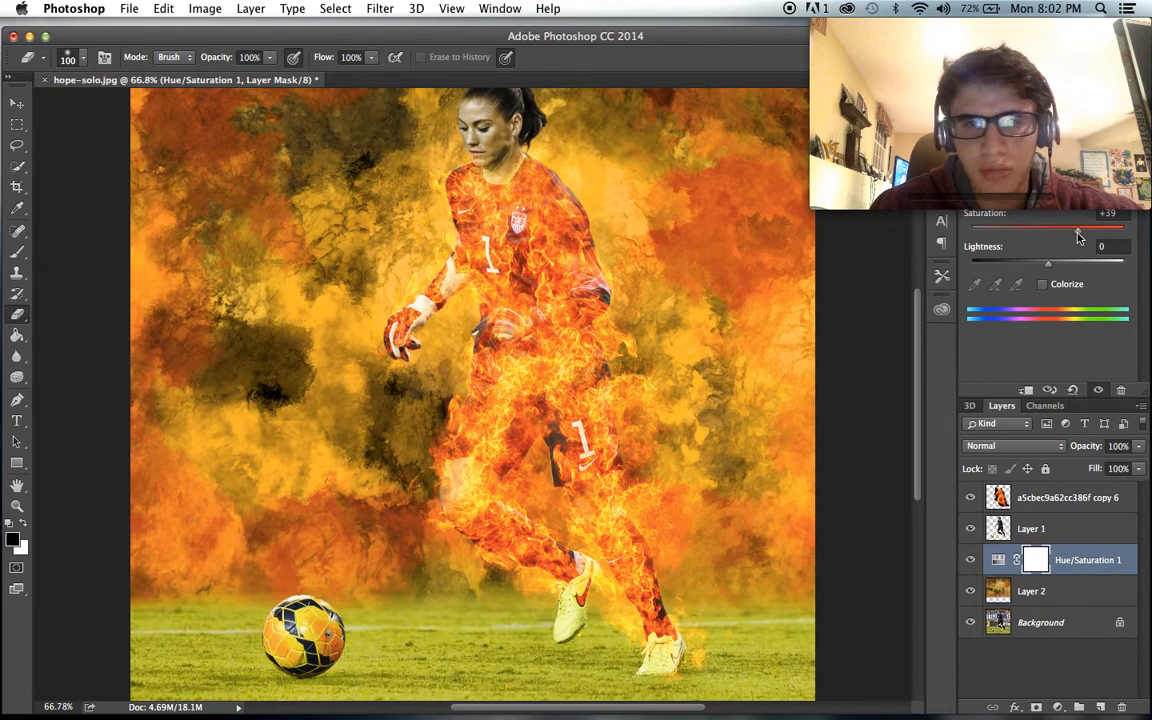
drag(1066, 237, 1075, 237)
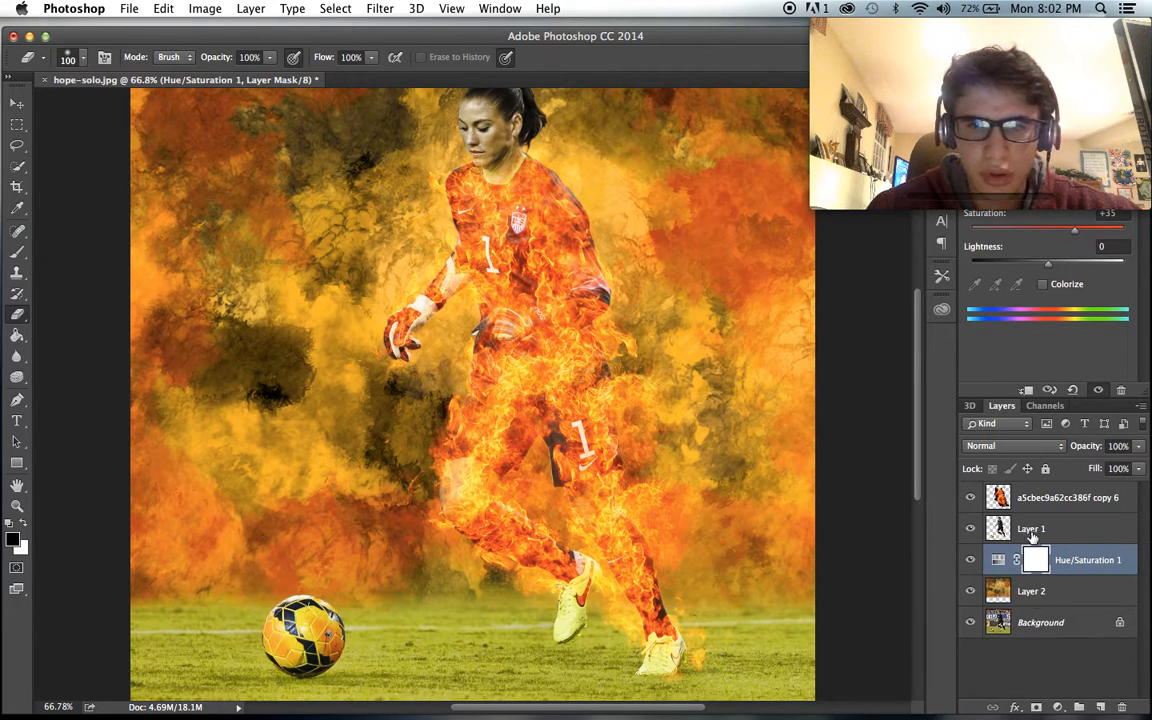
- Switch to the Brush tool and set the textured 1518 px brush to a size of 191 px
click(17, 252)
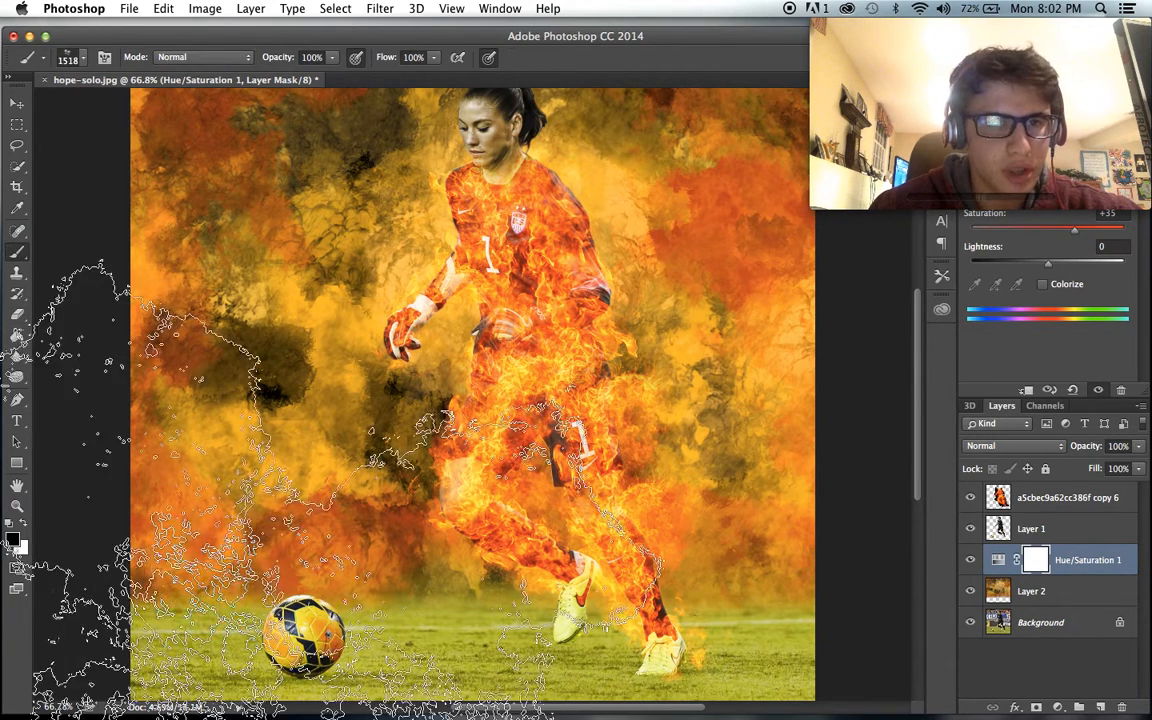
right_click(67, 114)
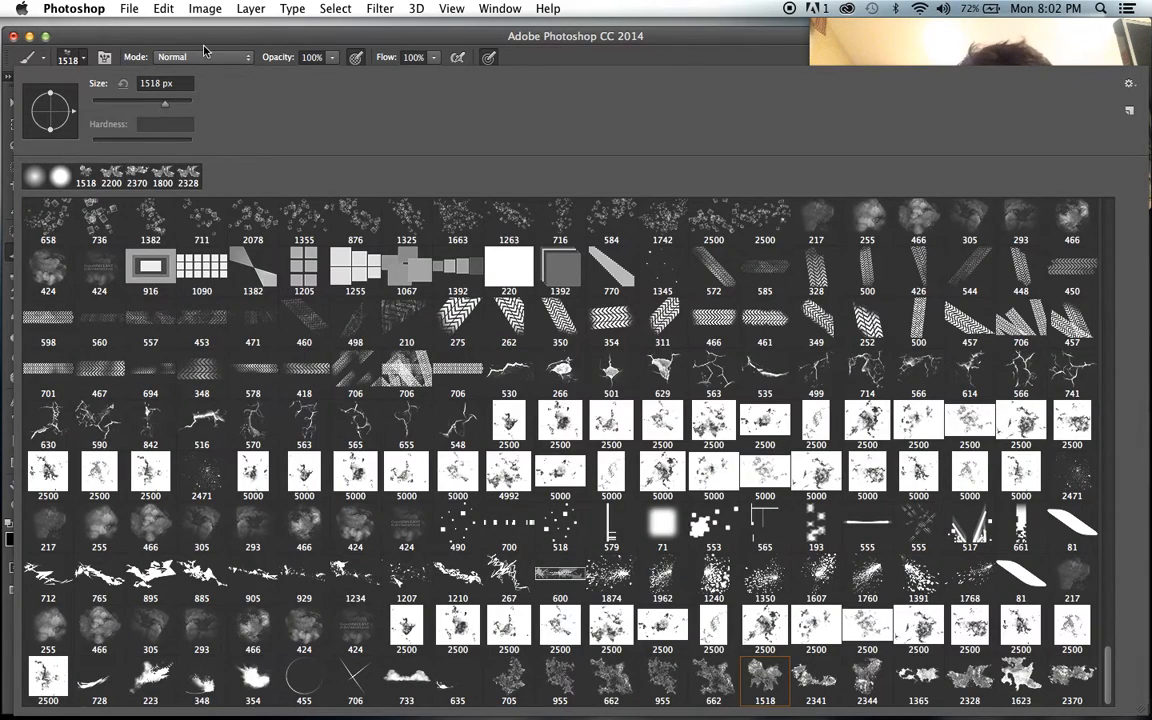
drag(204, 51, 205, 50)
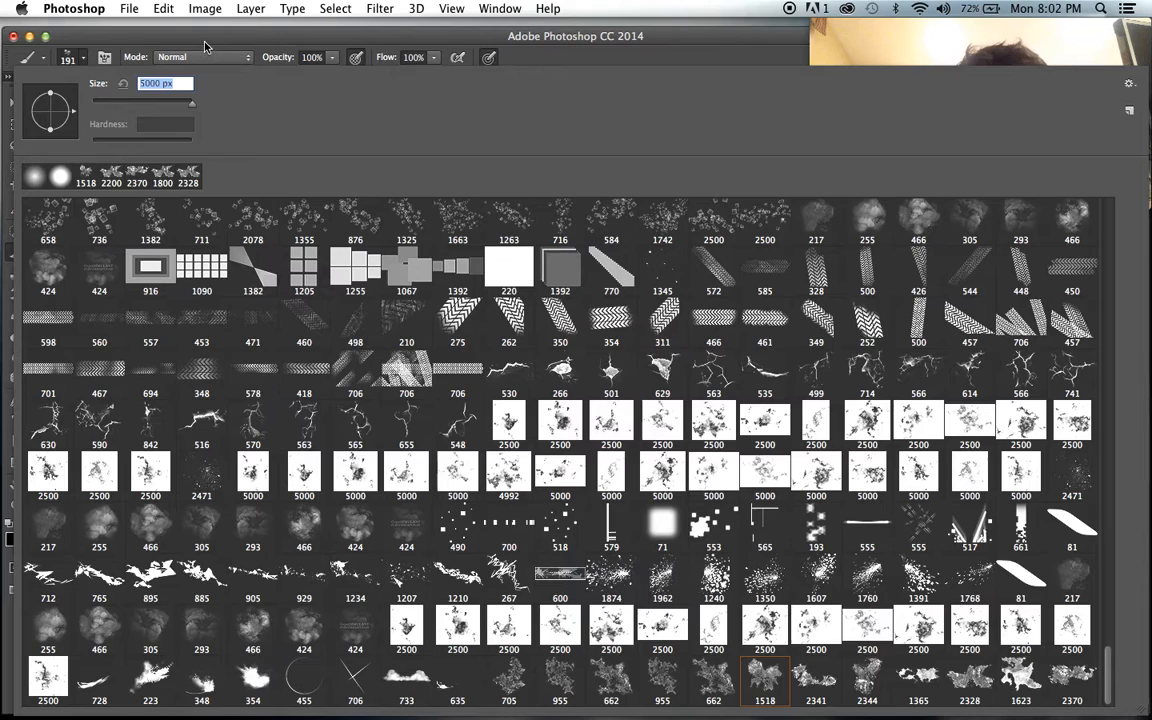
click(205, 40)
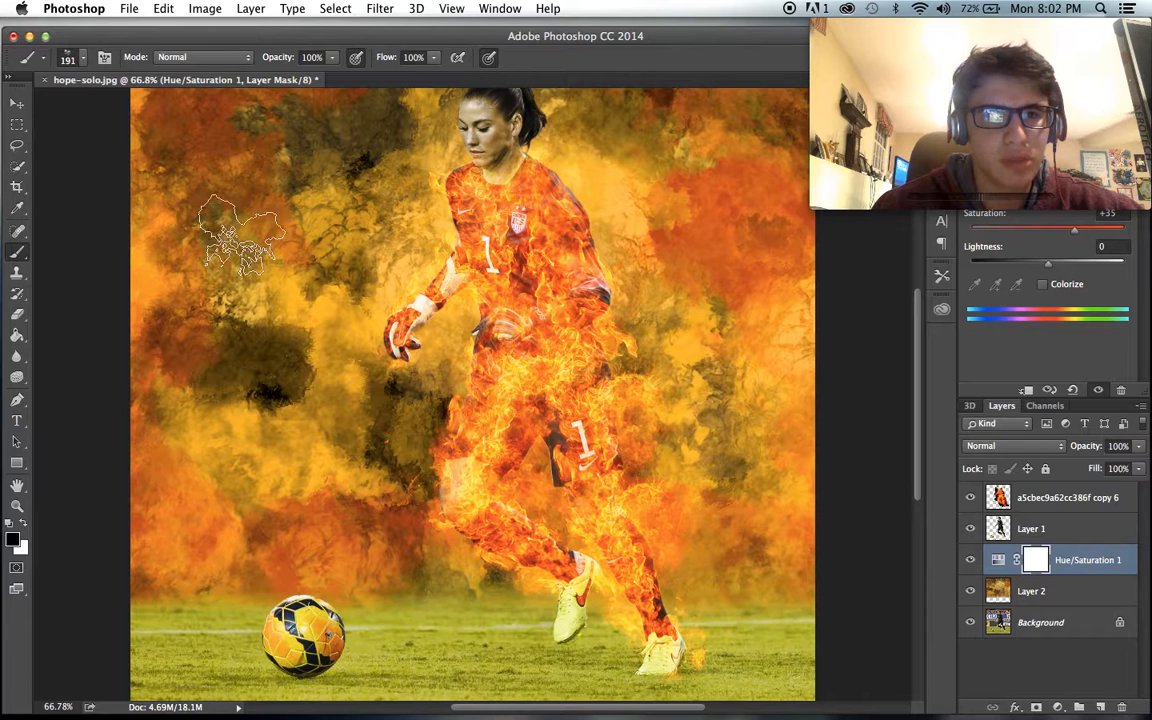
scroll(262, 571, down, 4)
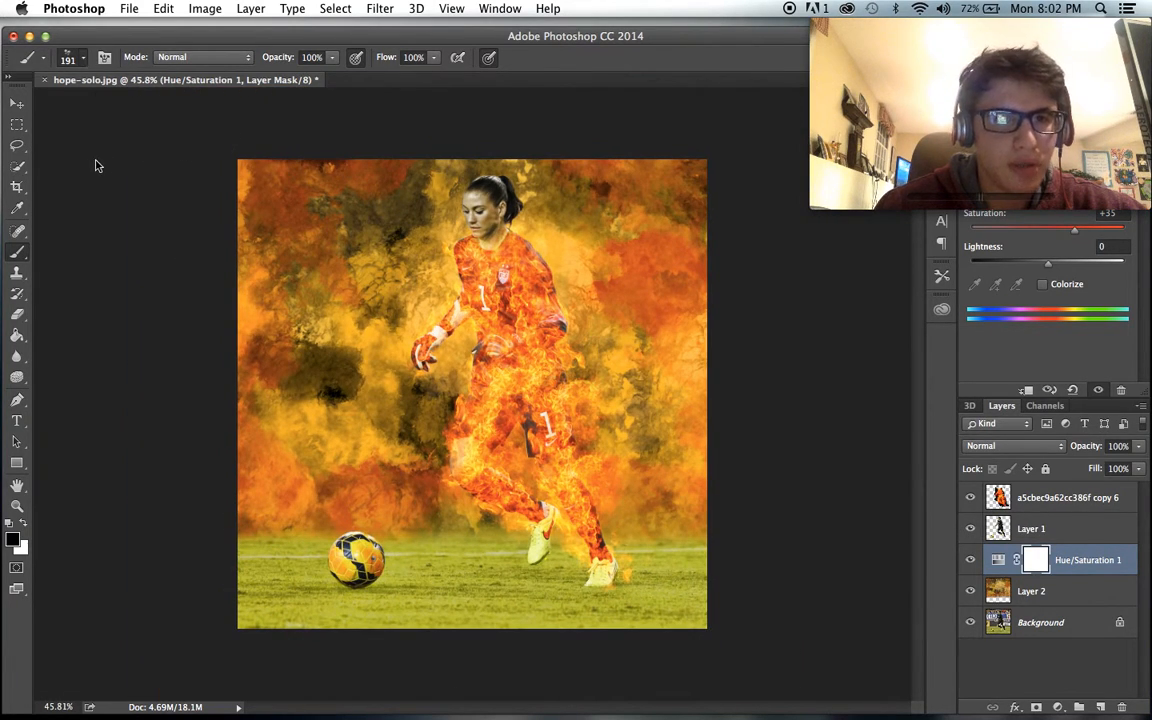
- Paint black over the grass on the Hue/Saturation adjustment's mask with a soft 316 px brush
right_click(98, 166)
drag(168, 108, 176, 104)
key(Return)
mouse_move(384, 615)
mouse_down()
mouse_move(445, 586)
mouse_move(689, 607)
mouse_move(611, 625)
mouse_move(297, 643)
mouse_move(299, 604)
mouse_move(566, 594)
mouse_up()
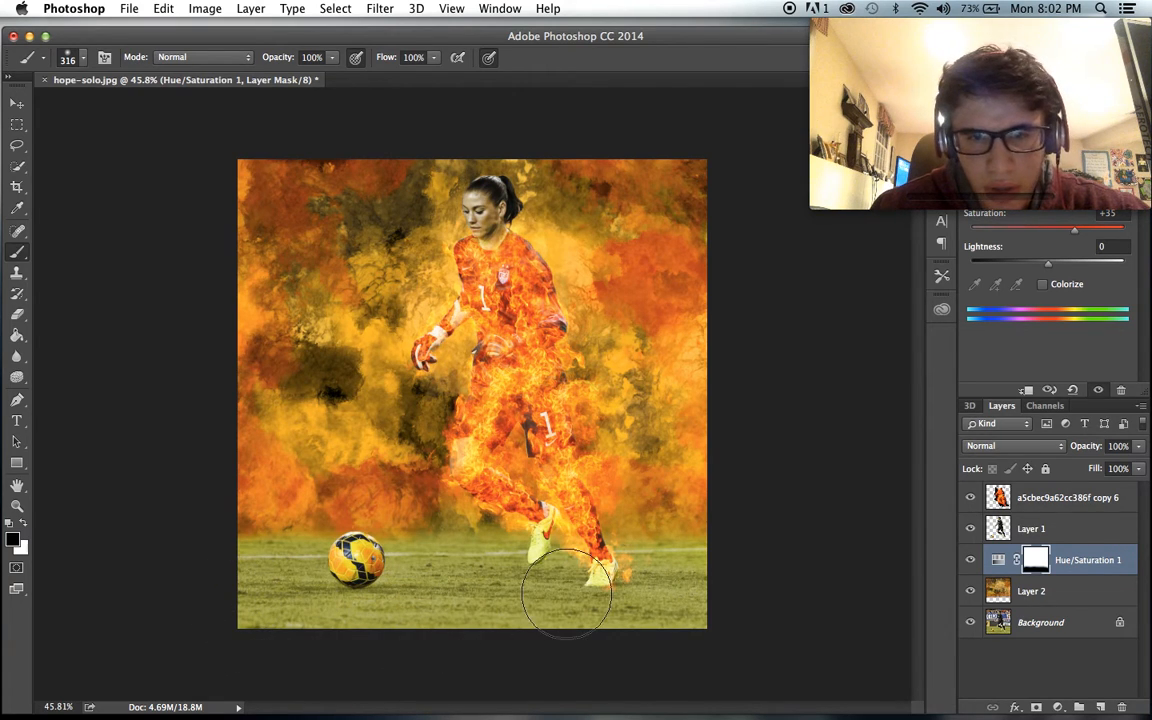
- Reduce the Hue/Saturation adjustment's saturation to +5
scroll(661, 581, up, 4)
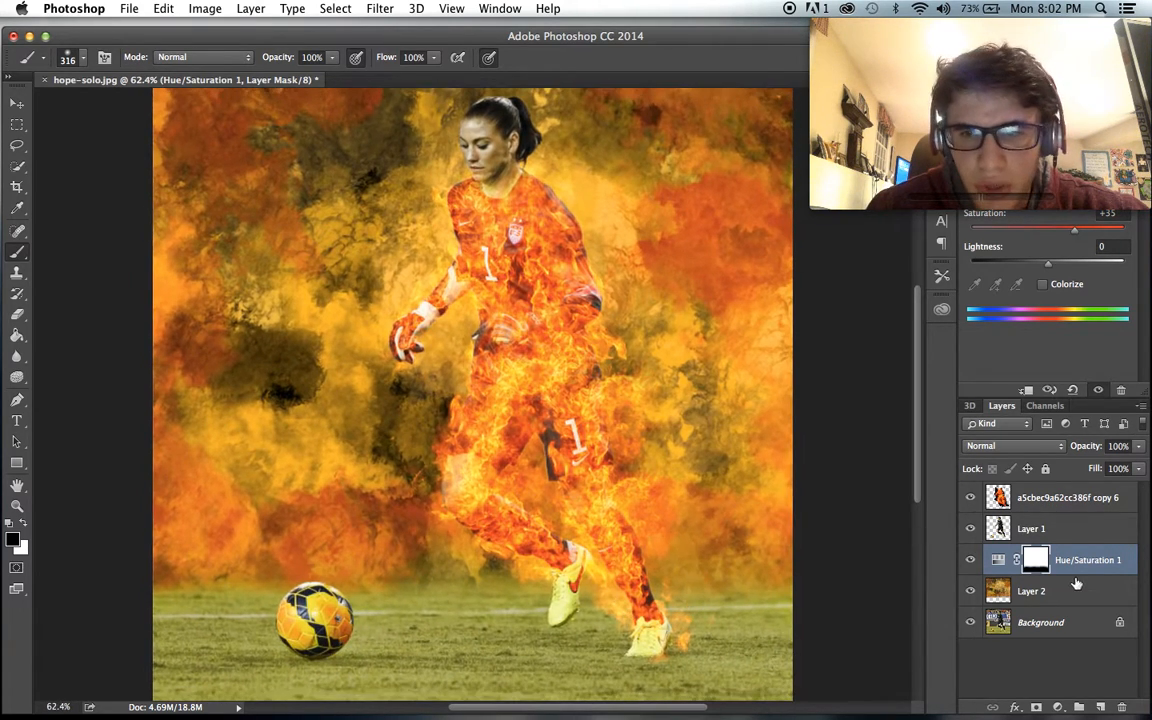
click(1062, 232)
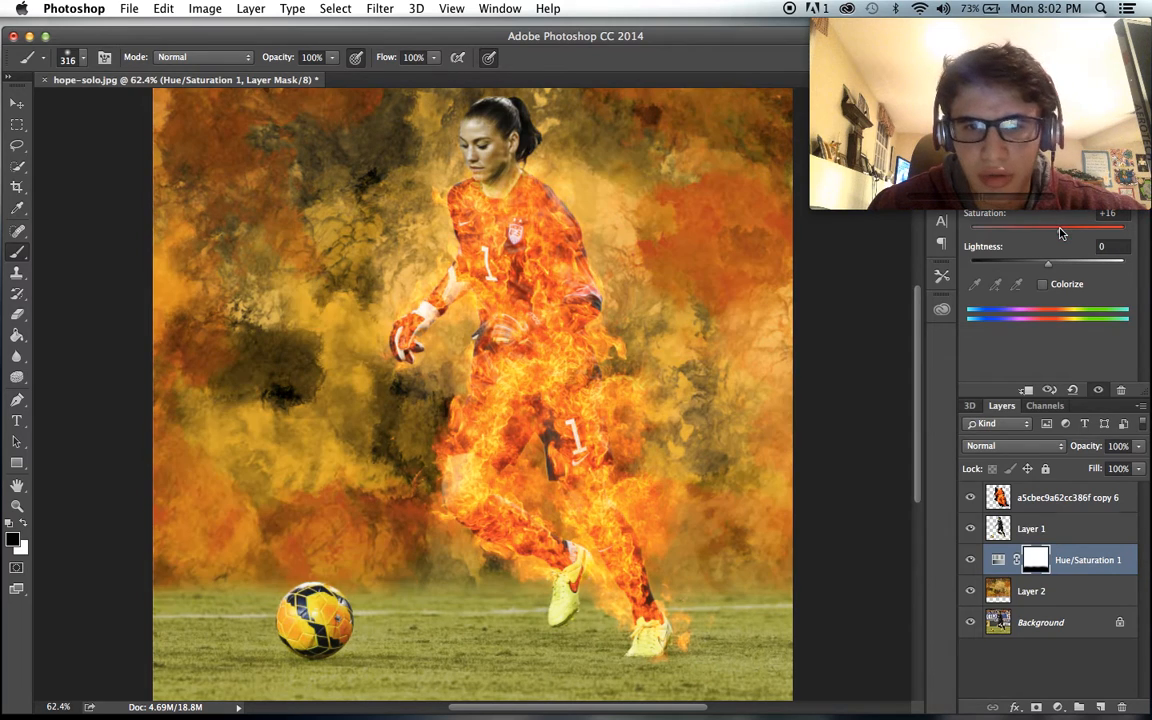
scroll(680, 315, down, 2)
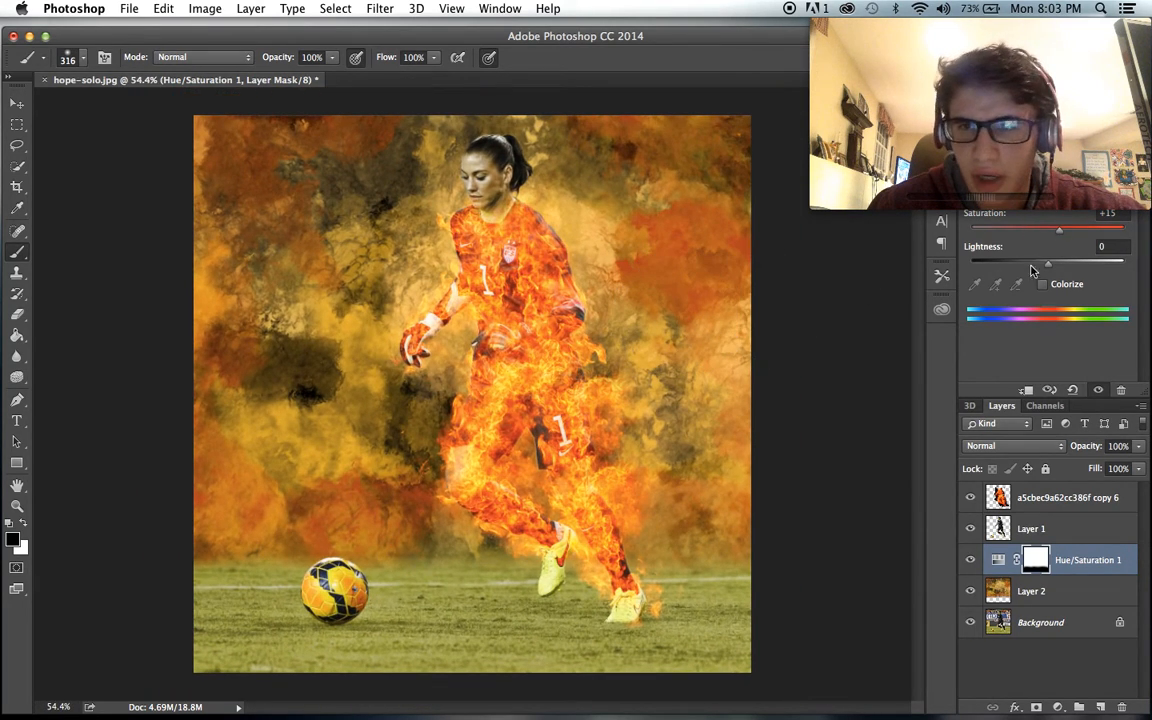
drag(1055, 234, 1050, 234)
scroll(689, 342, up, 1)
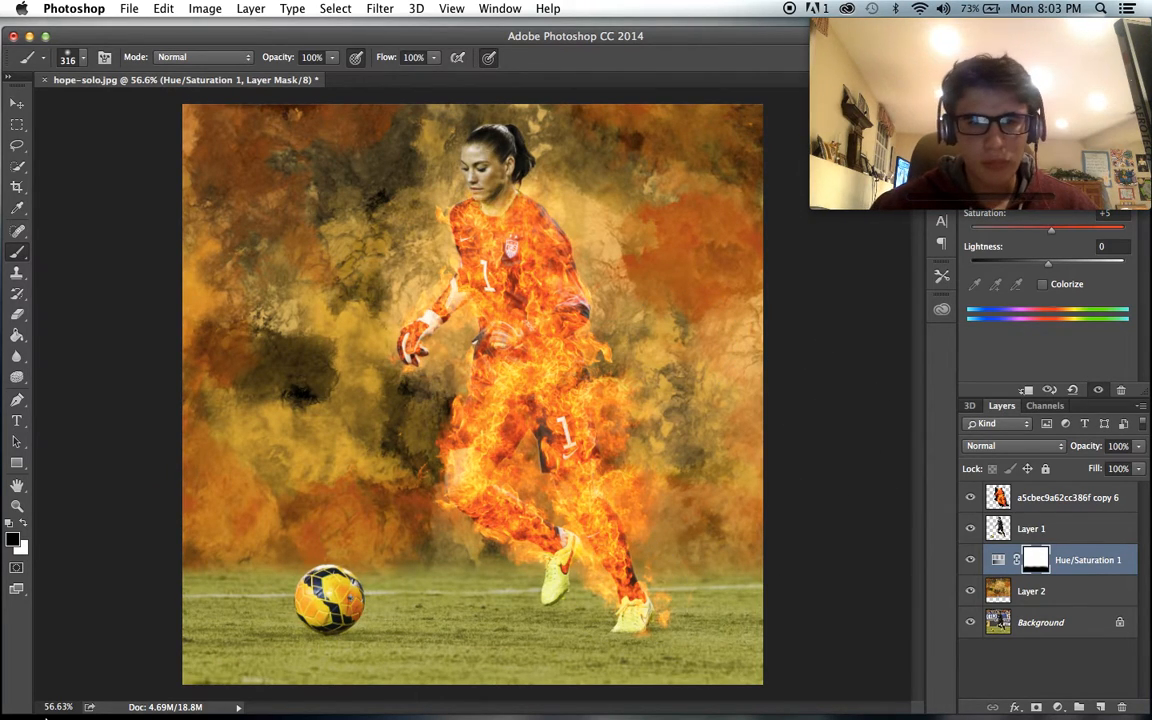
- Switch to Finder and place the fire image a5cbec9a62cc386f.jpg from Downloads into the artwork near the ball
mouse_move(134, 710)
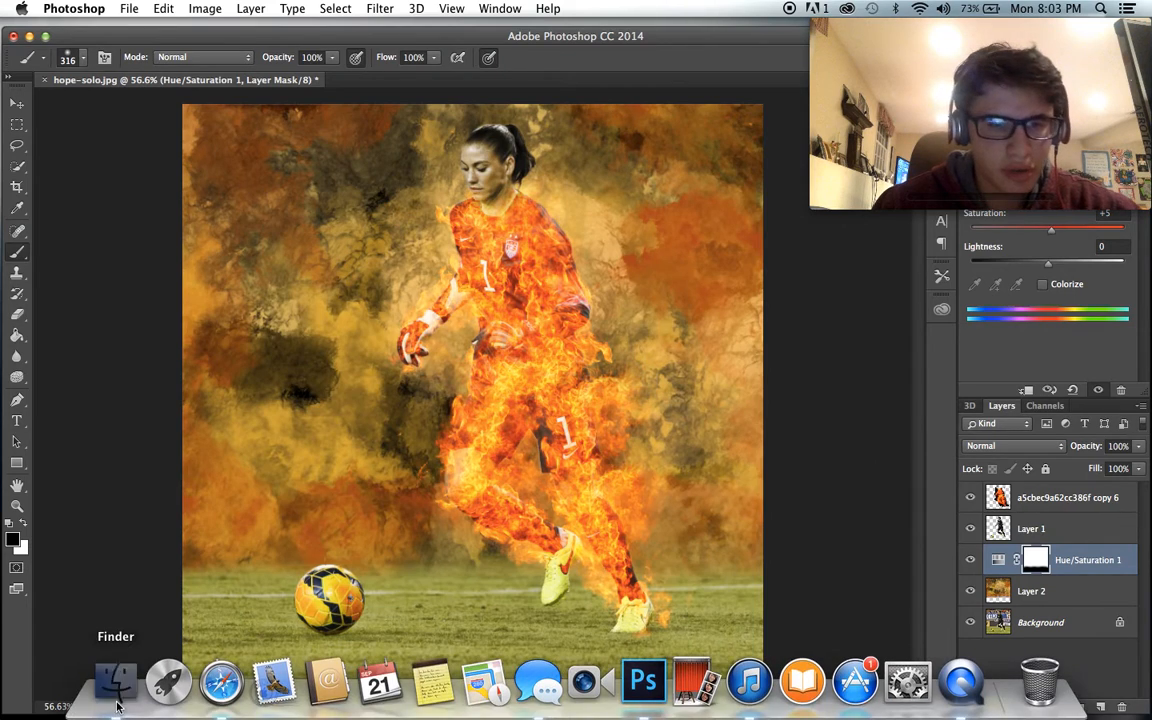
click(112, 690)
scroll(411, 591, down, 5)
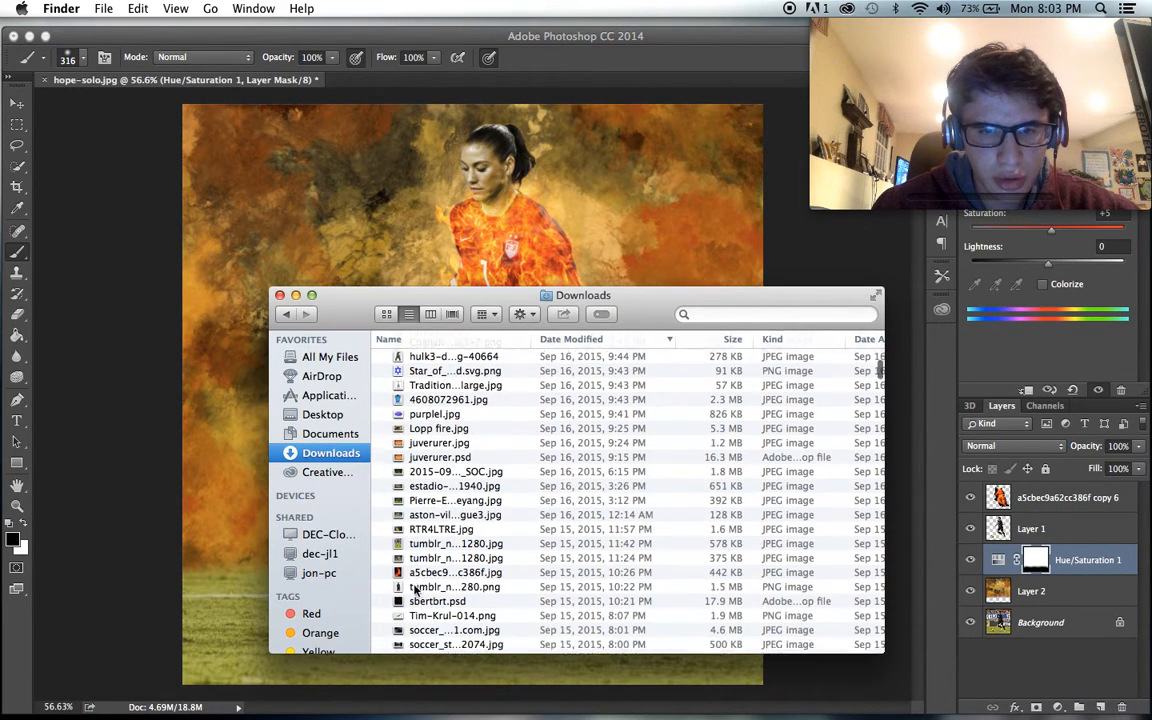
click(427, 229)
drag(517, 370, 418, 370)
drag(598, 96, 305, 486)
- Scale the placed fire image proportionally to about 13.4%, position it over the soccer ball and commit the placement
drag(300, 598, 373, 601)
drag(377, 487, 343, 530)
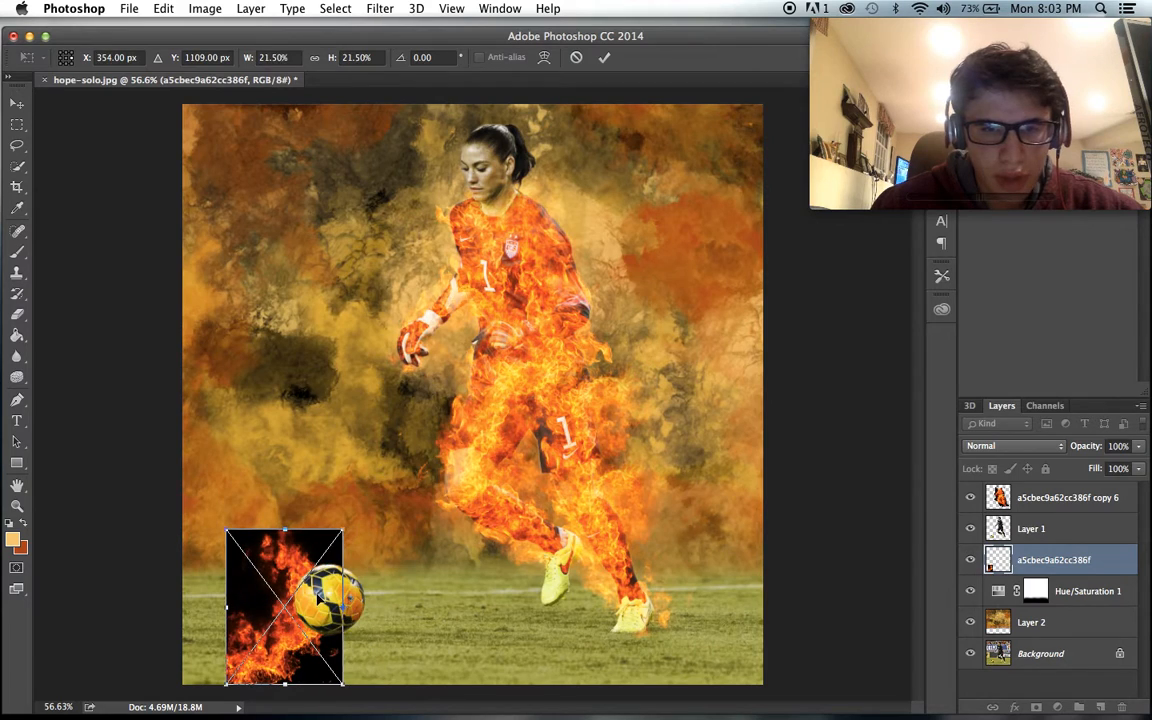
drag(320, 598, 359, 582)
drag(379, 516, 347, 561)
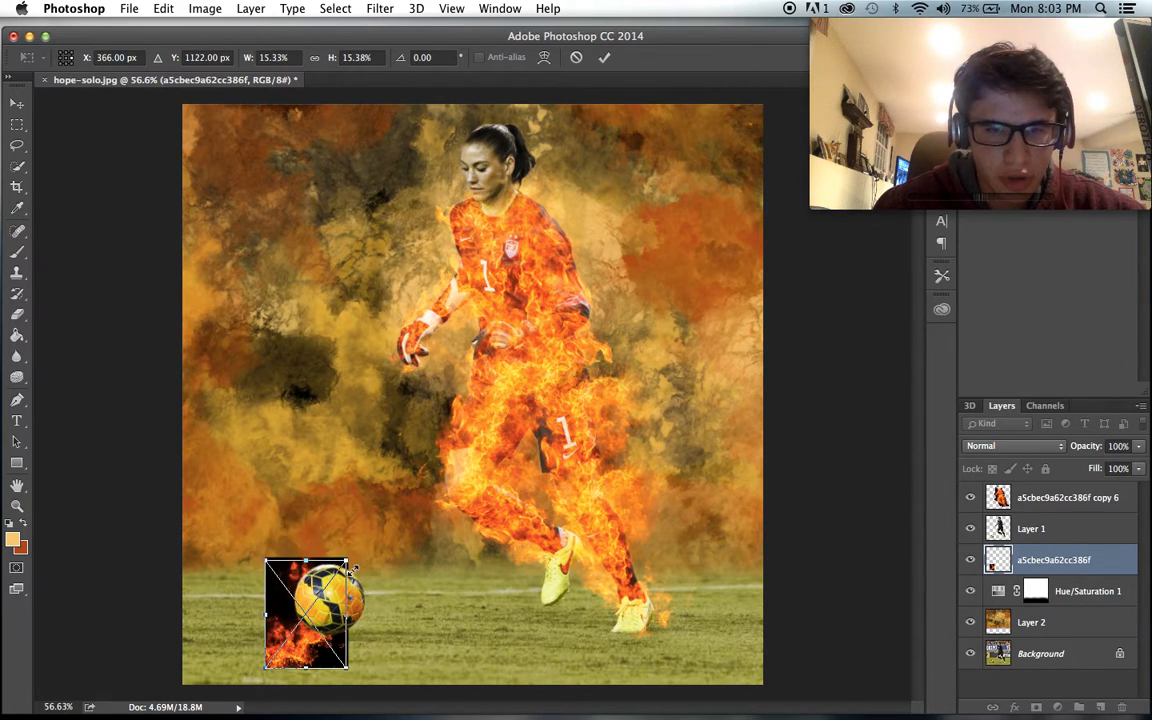
drag(307, 639, 336, 616)
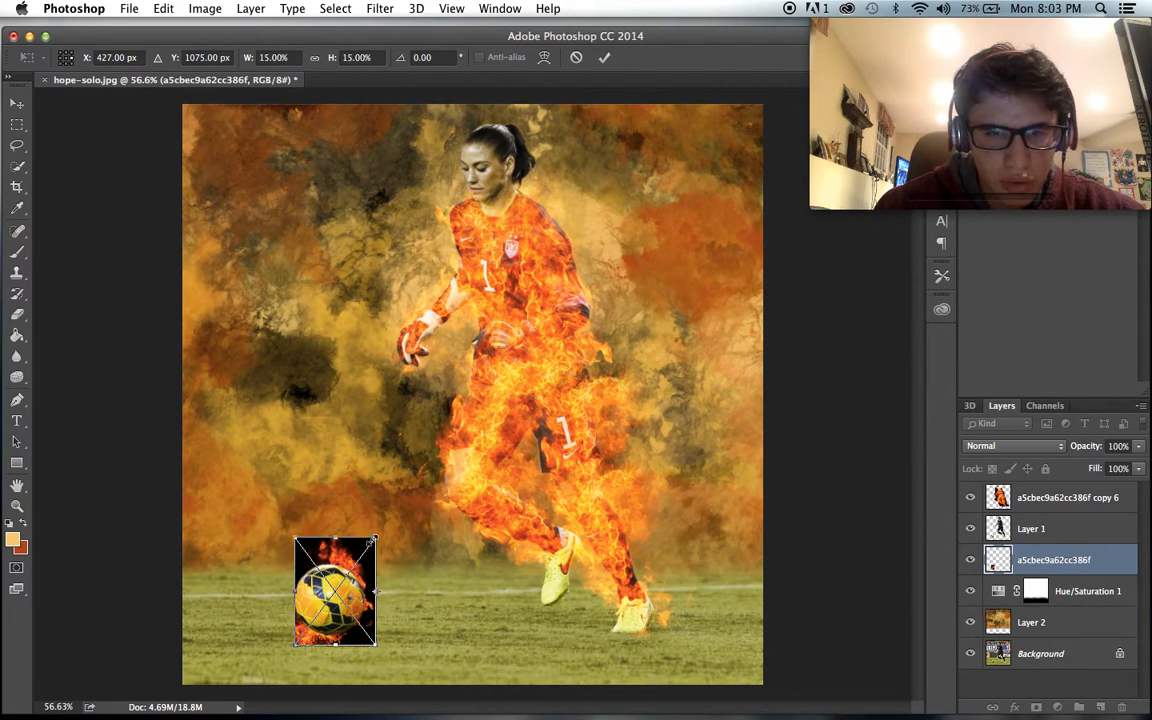
drag(373, 541, 369, 552)
key(Return)
- Move the ball's fire layer above Layer 1 and set its blend mode to Screen
key(b)
mouse_move(1060, 560)
mouse_down()
mouse_move(1093, 514)
mouse_move(1075, 517)
mouse_up()
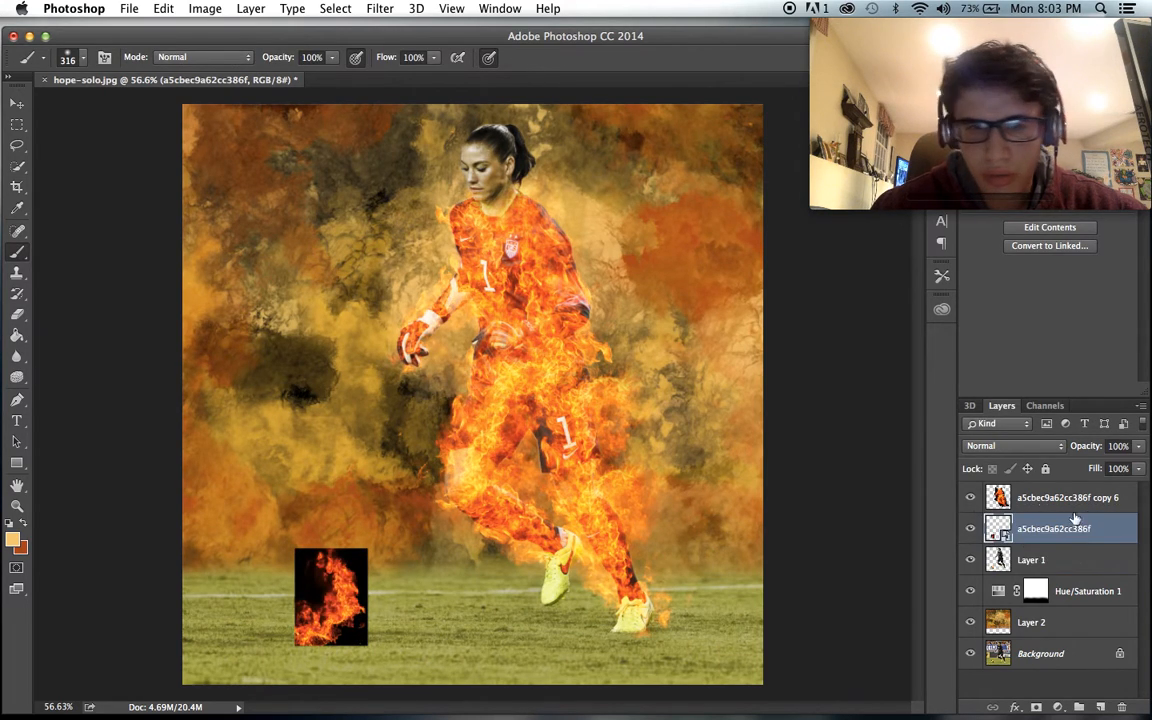
click(992, 445)
click(990, 507)
scroll(722, 567, up, 2)
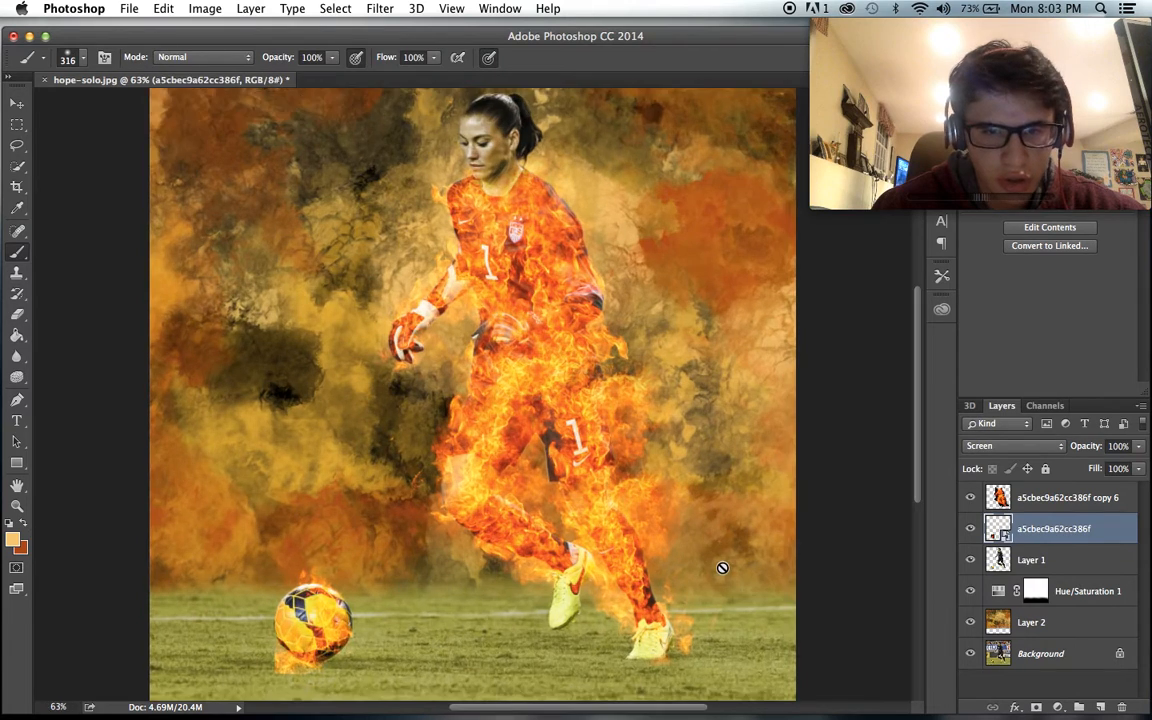
- Duplicate the ball's fire layer, shift the copy toward the ball's left side and flip it horizontally
scroll(722, 567, up, 2)
key(super+j)
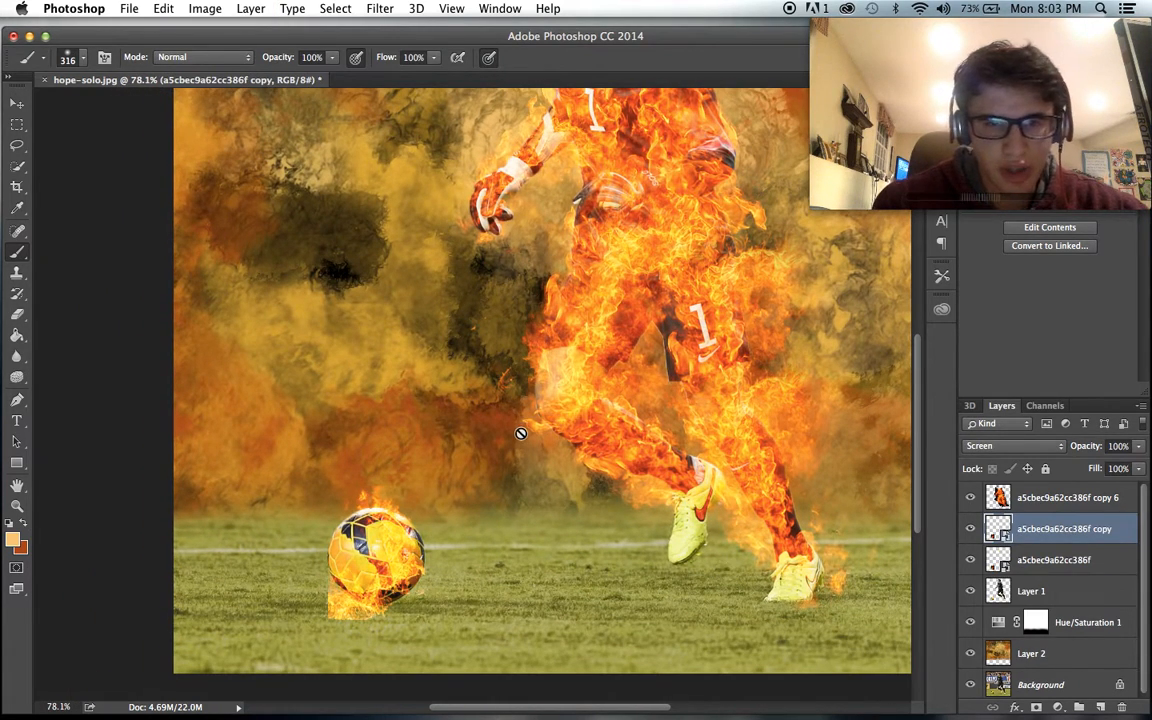
click(16, 105)
drag(316, 248, 266, 246)
click(162, 7)
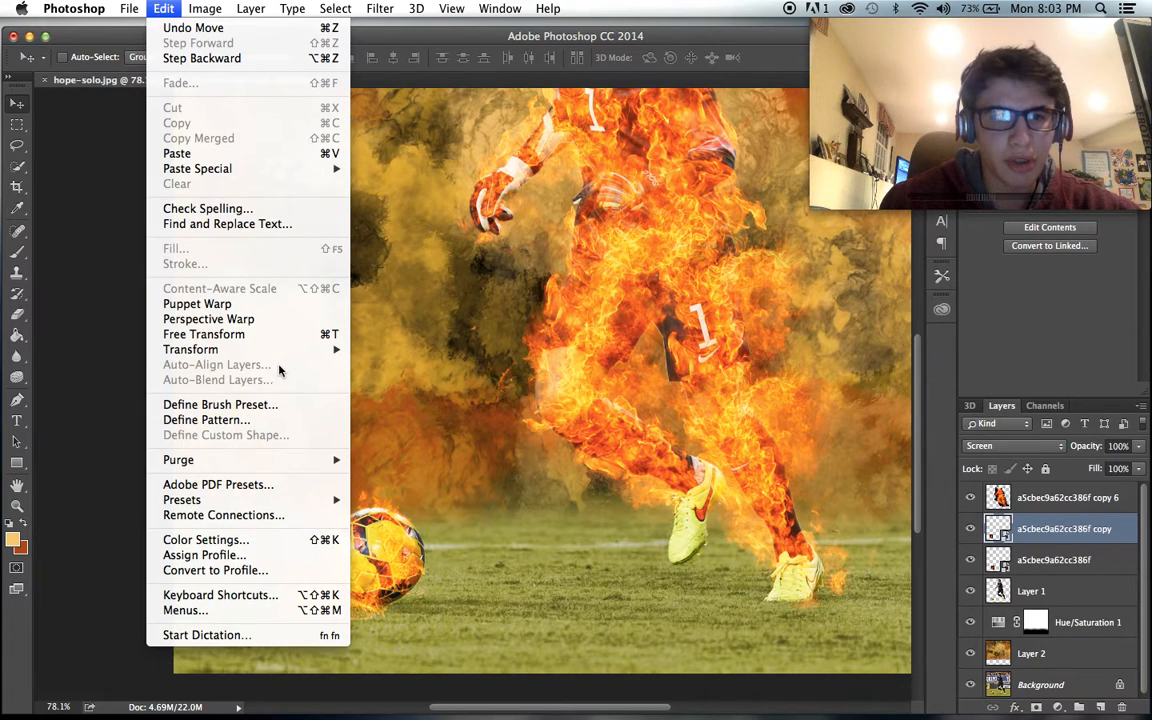
mouse_move(256, 347)
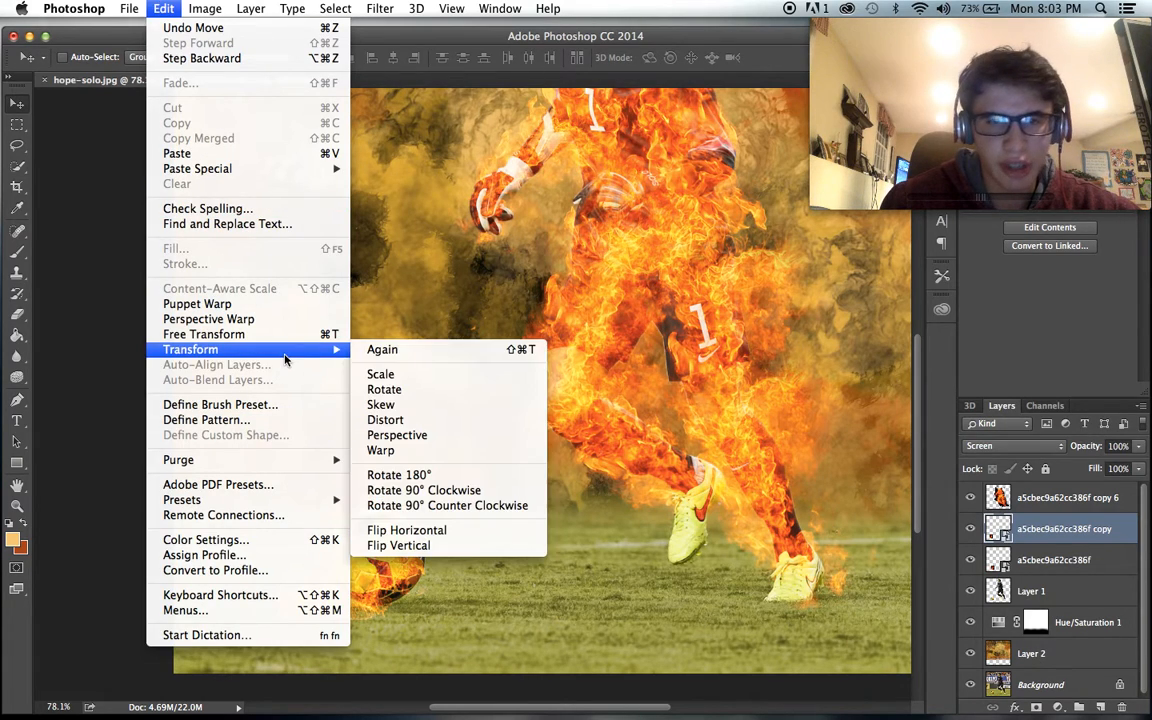
click(415, 530)
- Rotate the flipped fire copy and fit it around the ball's left and lower edge
key(super+t)
drag(321, 441, 366, 577)
key(Return)
- Duplicate the flipped fire layer again and rotate the new copy to -147.79° around the ball's right edge
key(super+j)
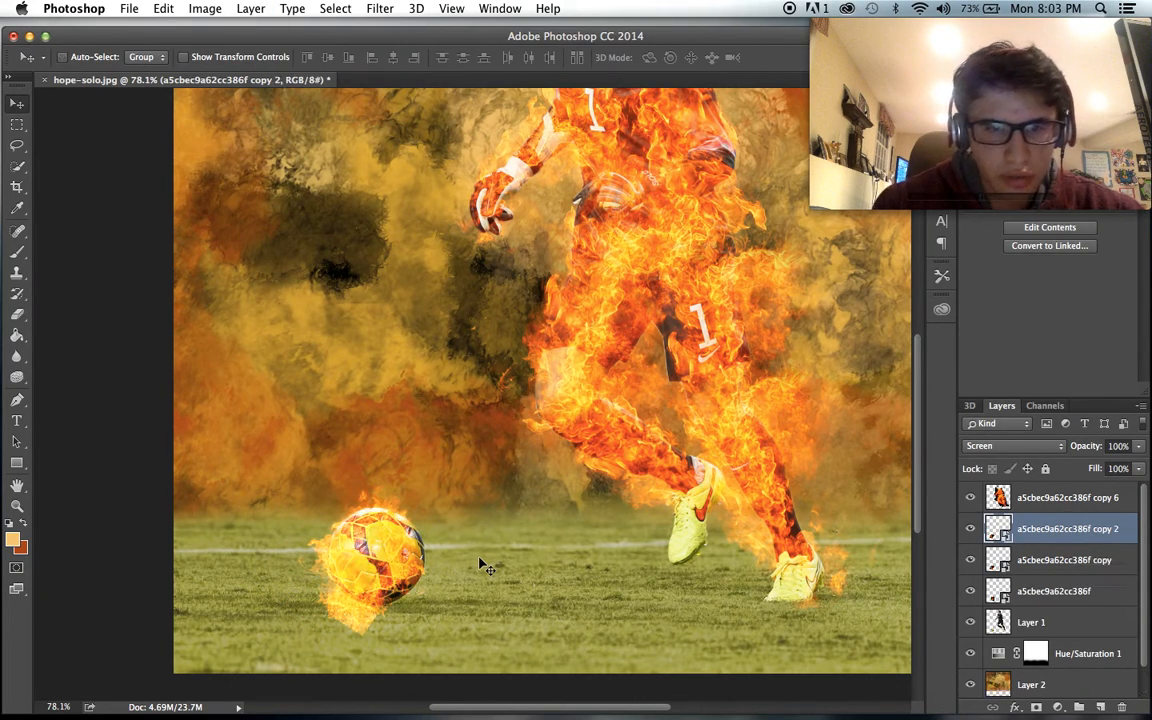
drag(324, 281, 373, 311)
key(super+t)
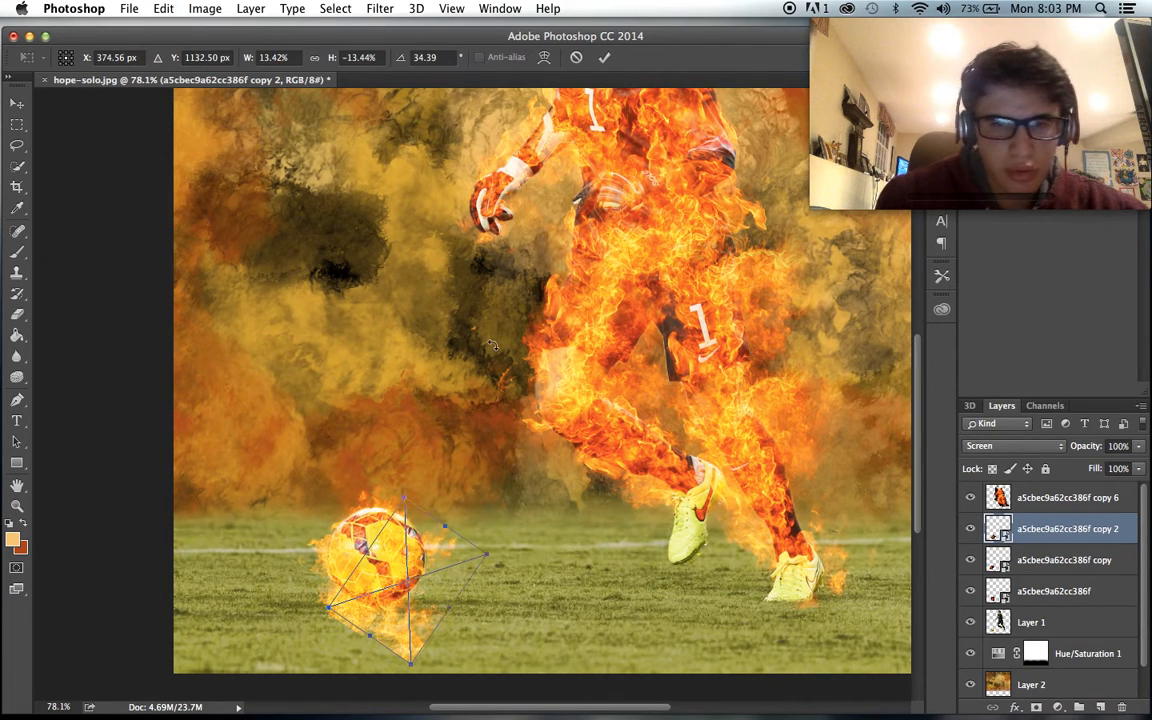
drag(510, 496, 391, 597)
key(Return)
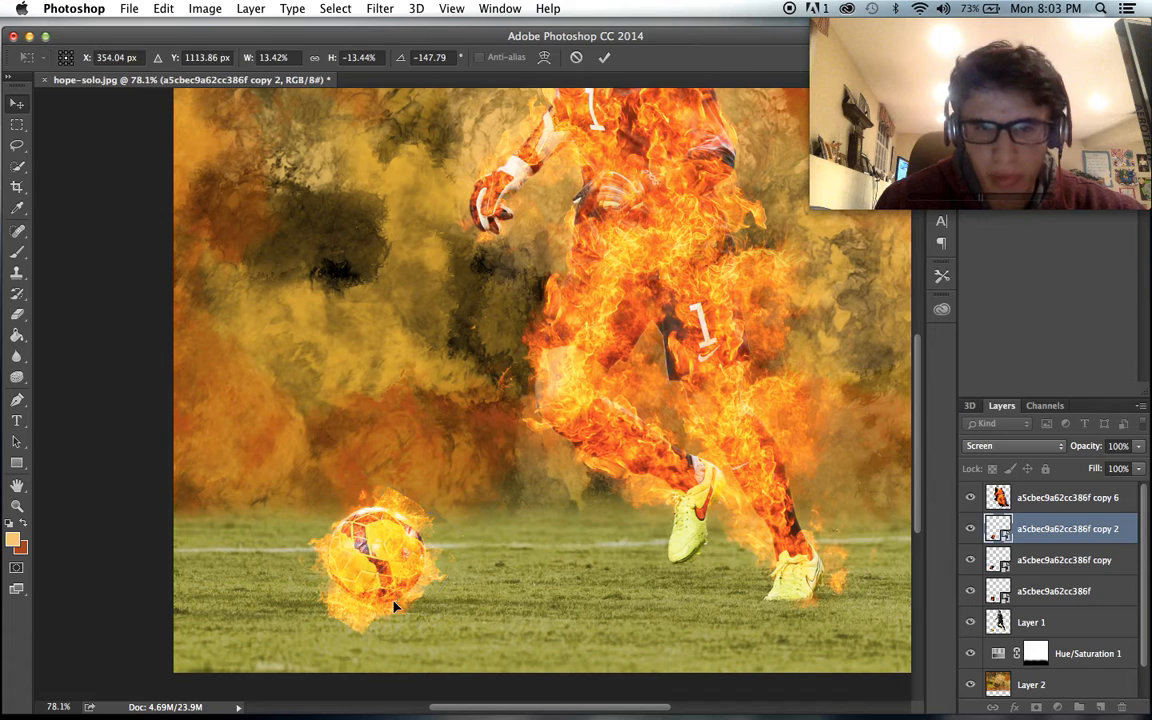
- Rasterize the second fire copy on the ball for erasing with the 100 px Eraser
click(17, 313)
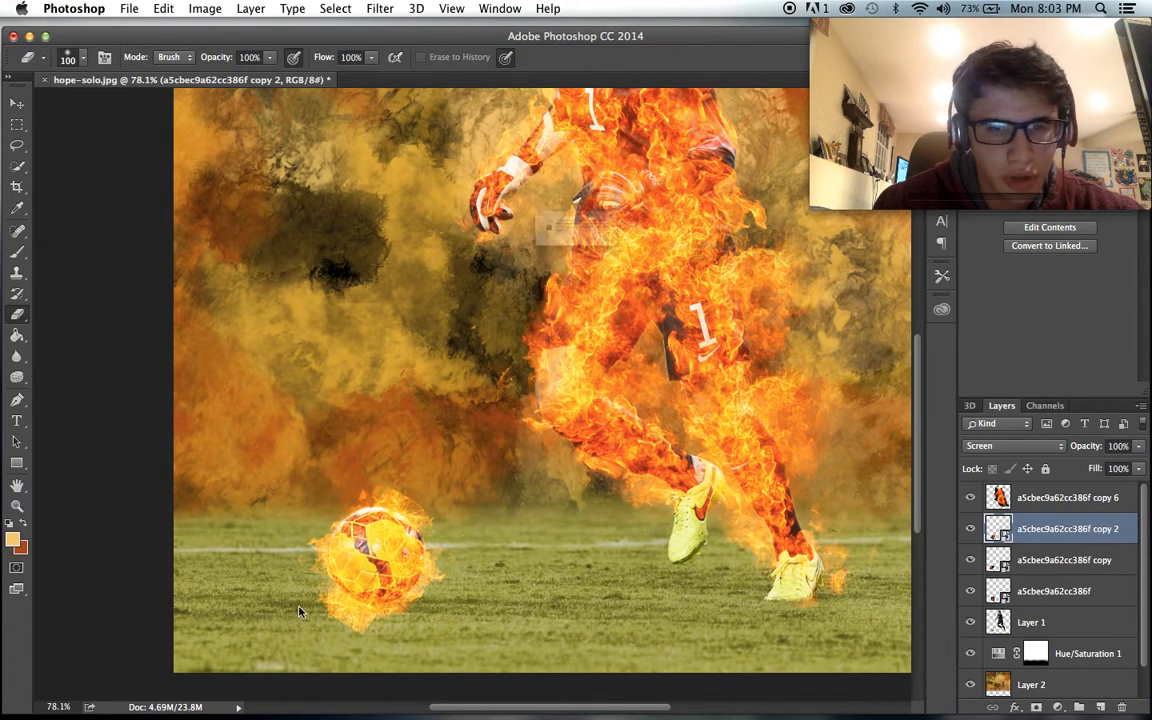
click(272, 550)
click(692, 274)
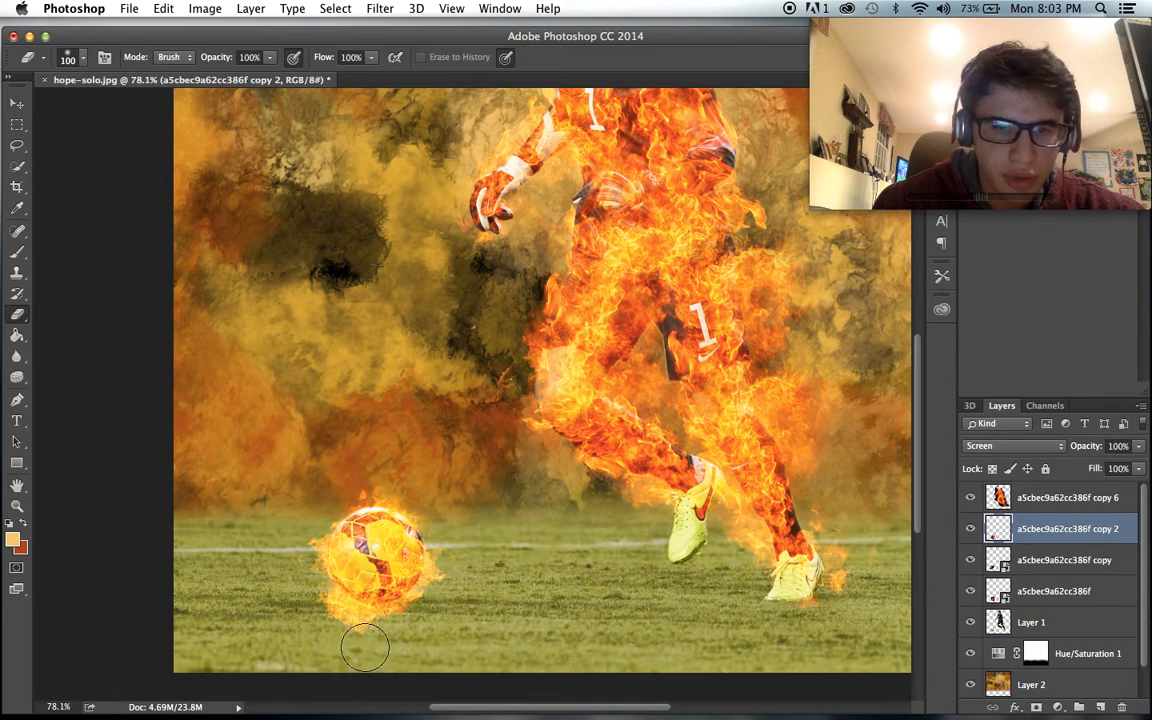
- Merge the ball's three fire layers into one and set the merged layer's blend mode to Screen
click(1053, 590)
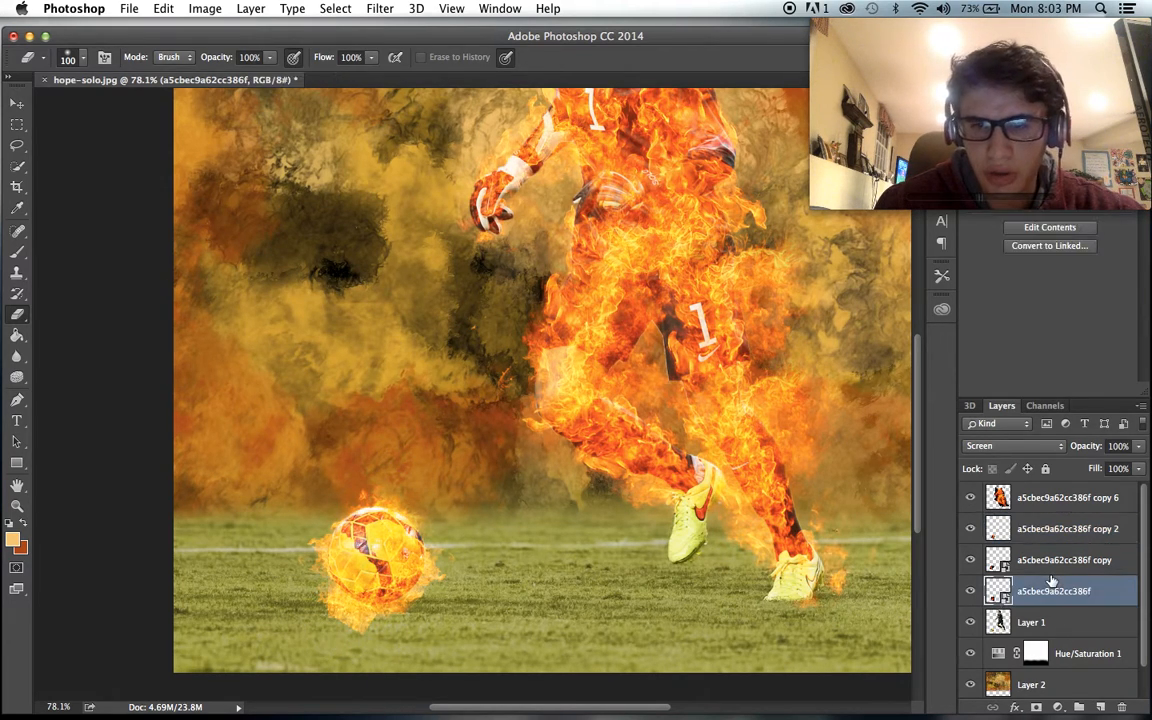
shift+click(1027, 541)
key(super+e)
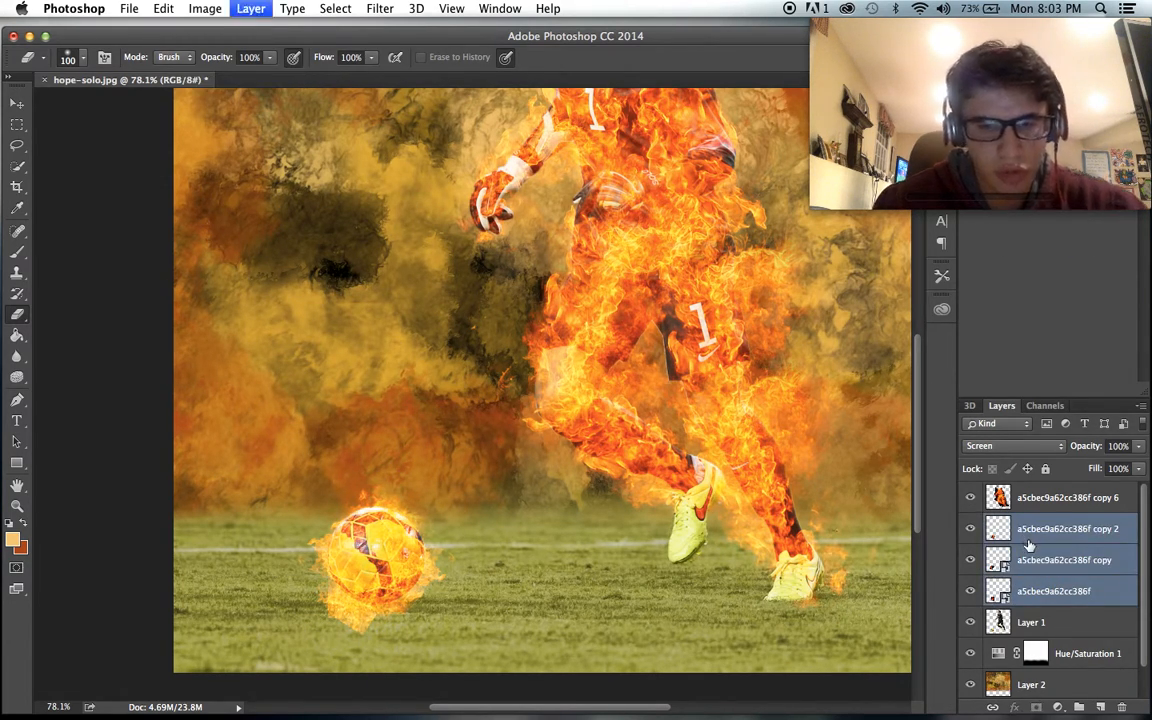
click(1040, 447)
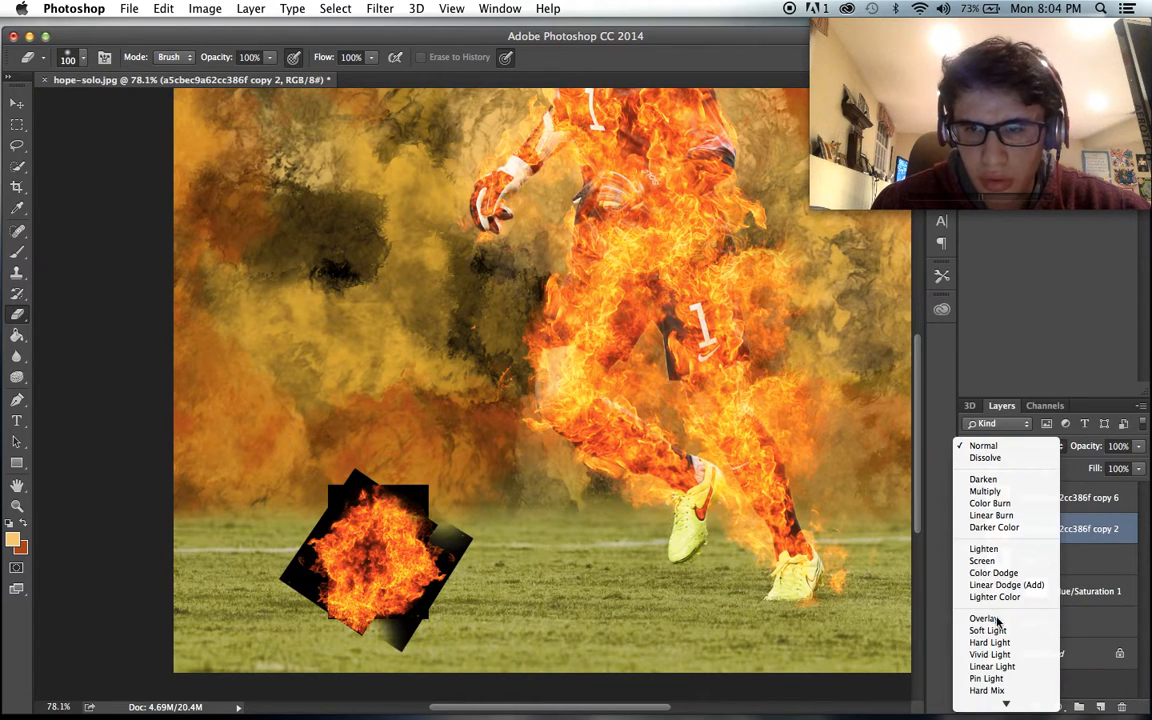
click(985, 557)
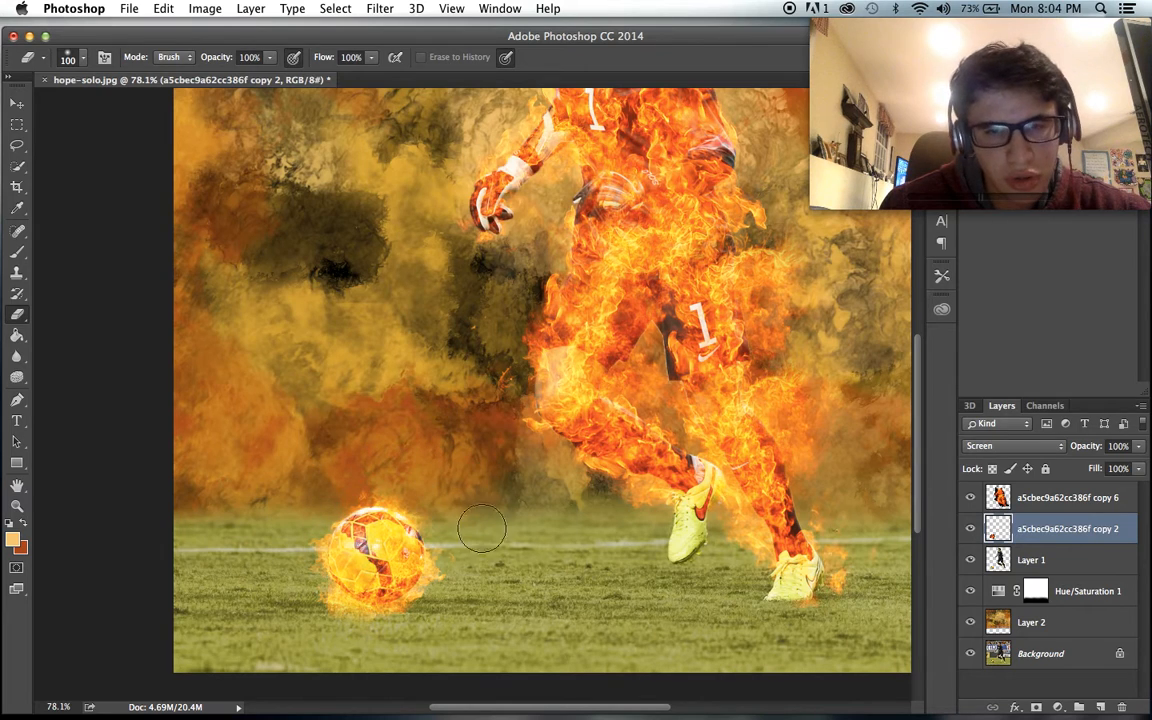
- Erase the stray flames around the ball's lower edge on the merged fire layer with the 100 px Eraser
scroll(565, 540, down, 3)
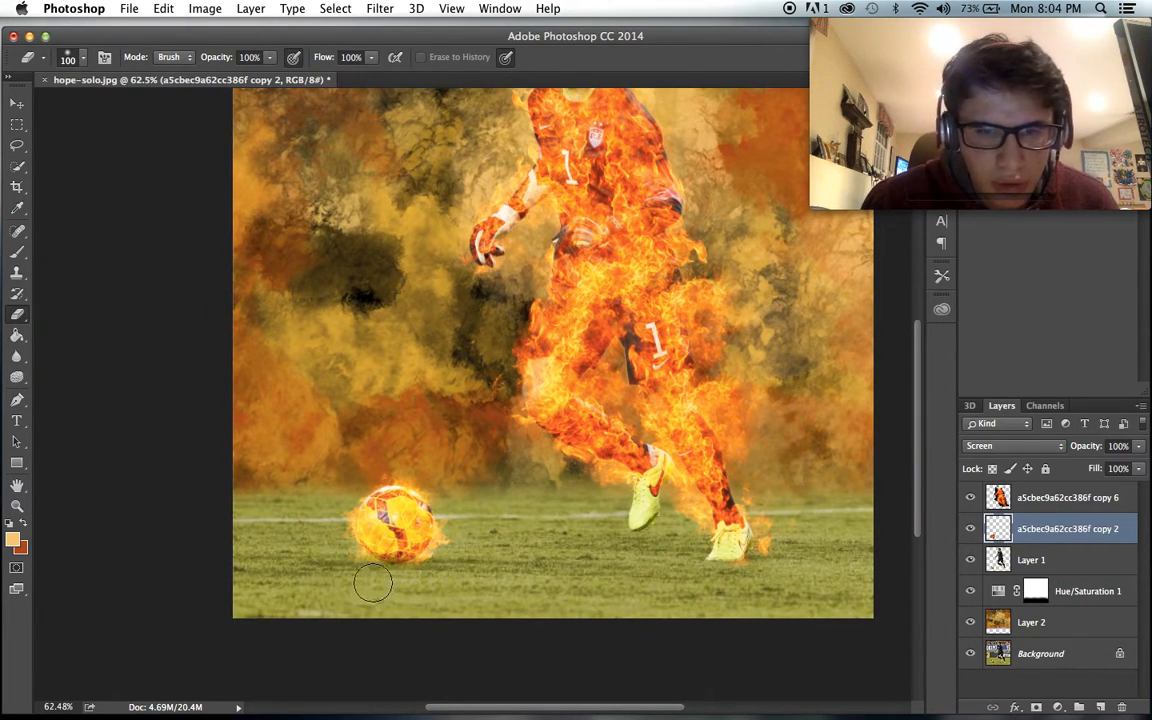
scroll(567, 594, up, 1)
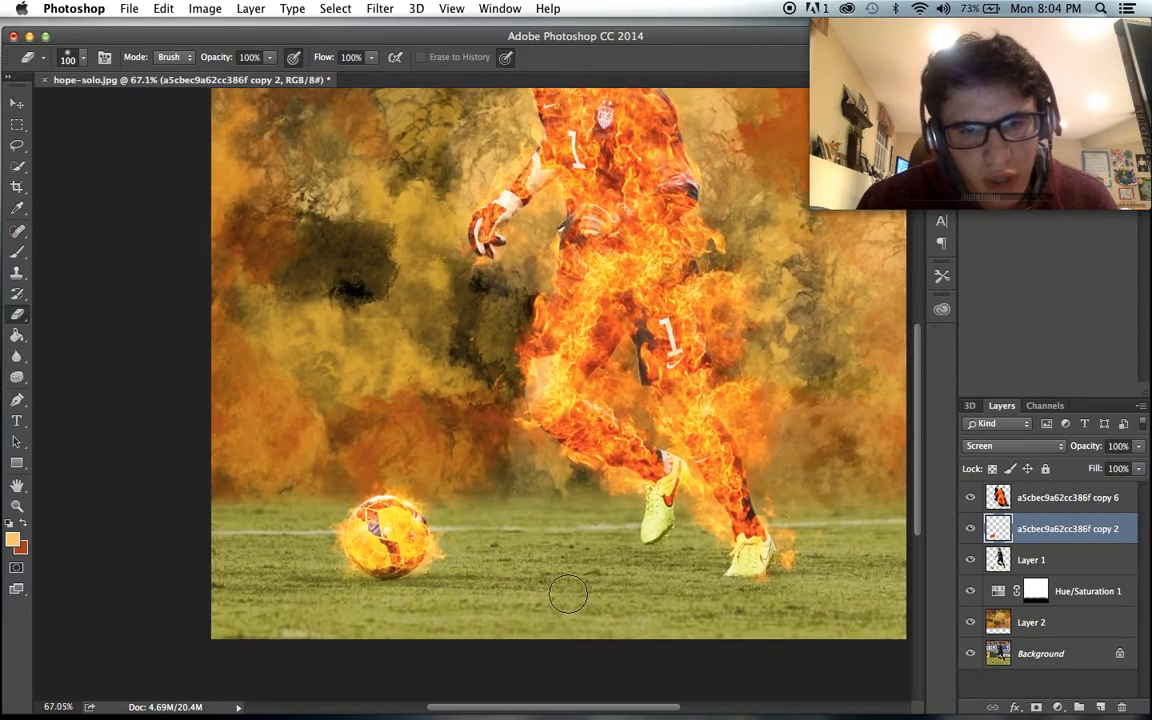
scroll(567, 594, down, 2)
scroll(572, 594, up, 3)
scroll(579, 594, down, 1)
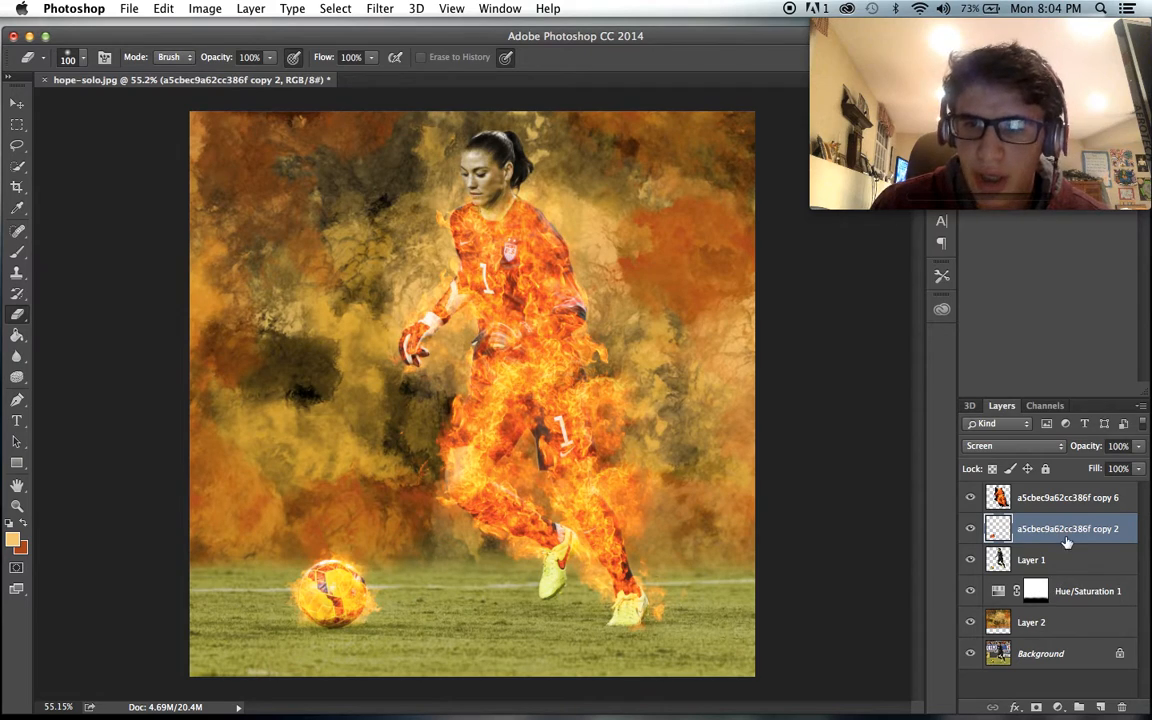
- With Layer 1 selected, set the foreground colour to an orange sampled from the artwork and the background colour to white
click(1051, 559)
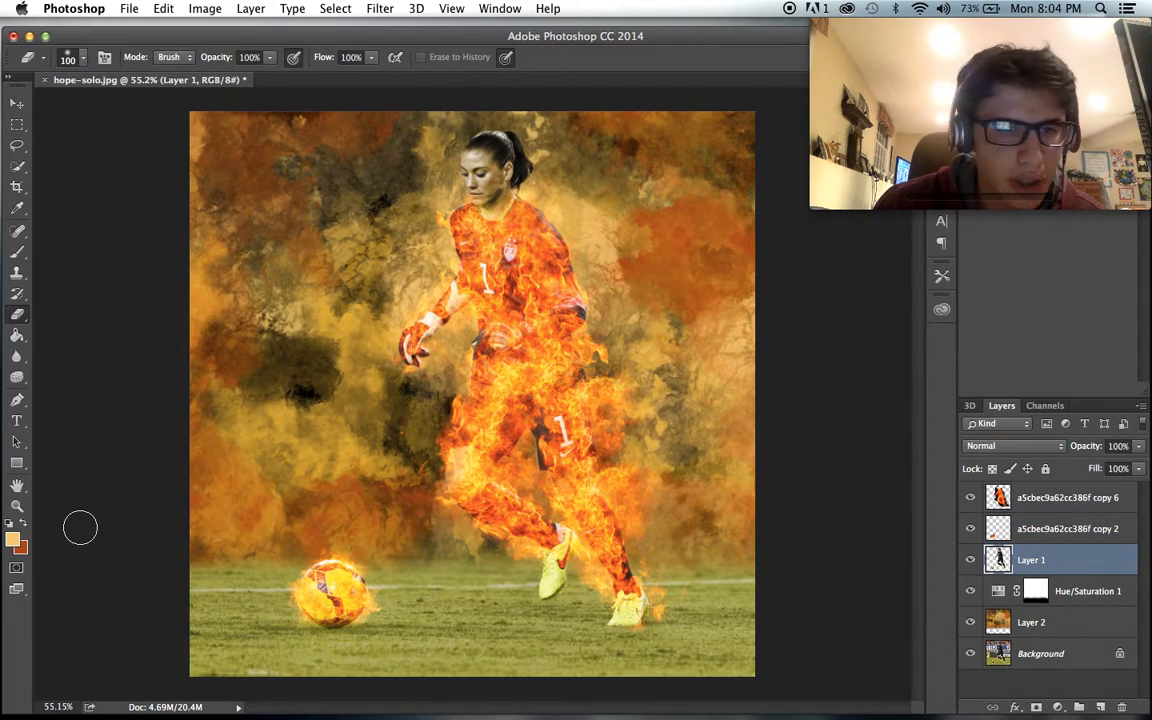
click(17, 540)
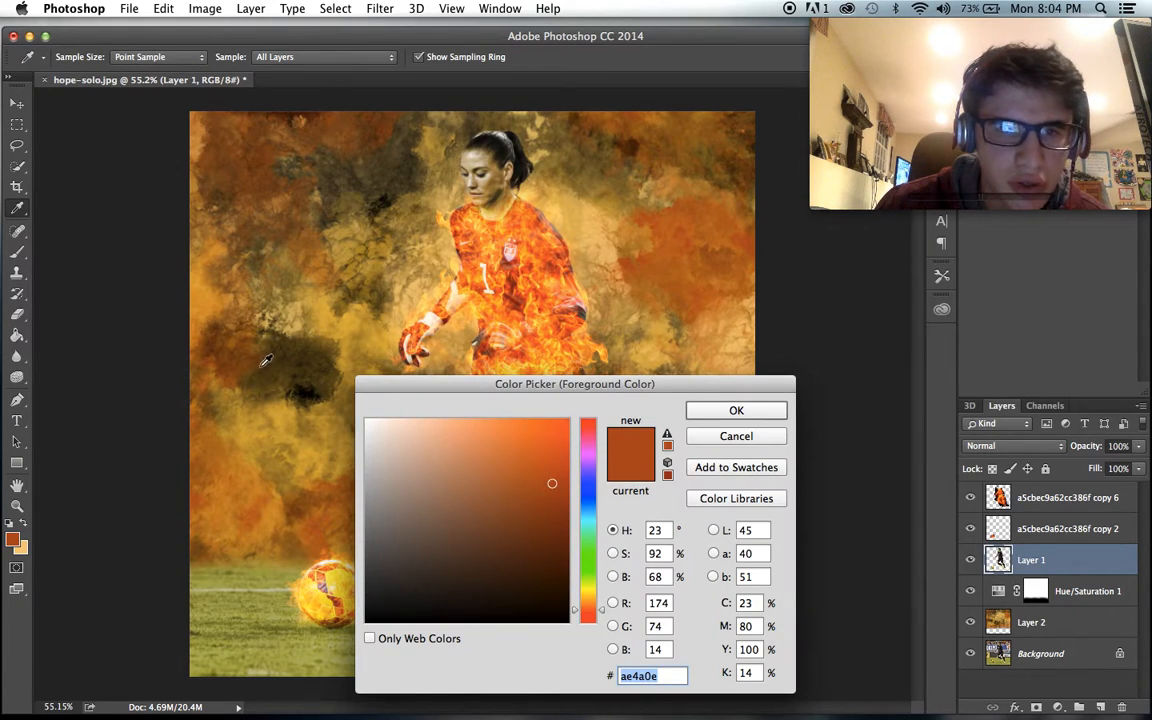
click(232, 341)
click(256, 336)
click(541, 273)
click(482, 247)
click(697, 411)
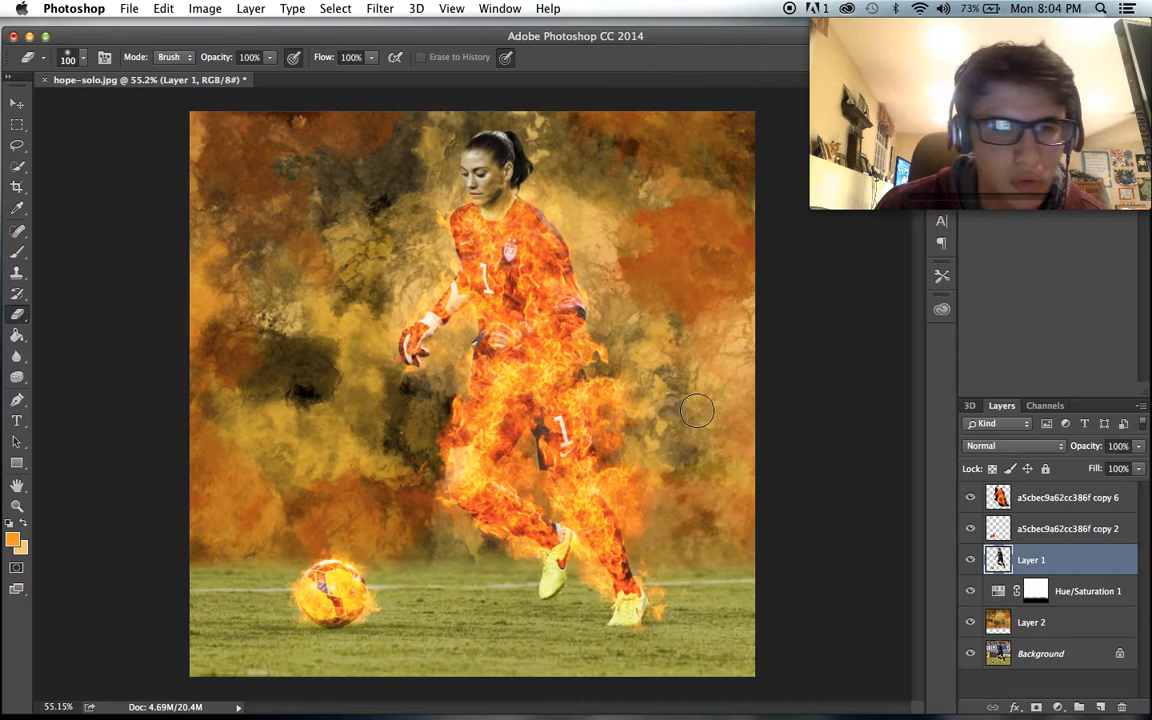
click(22, 548)
click(733, 409)
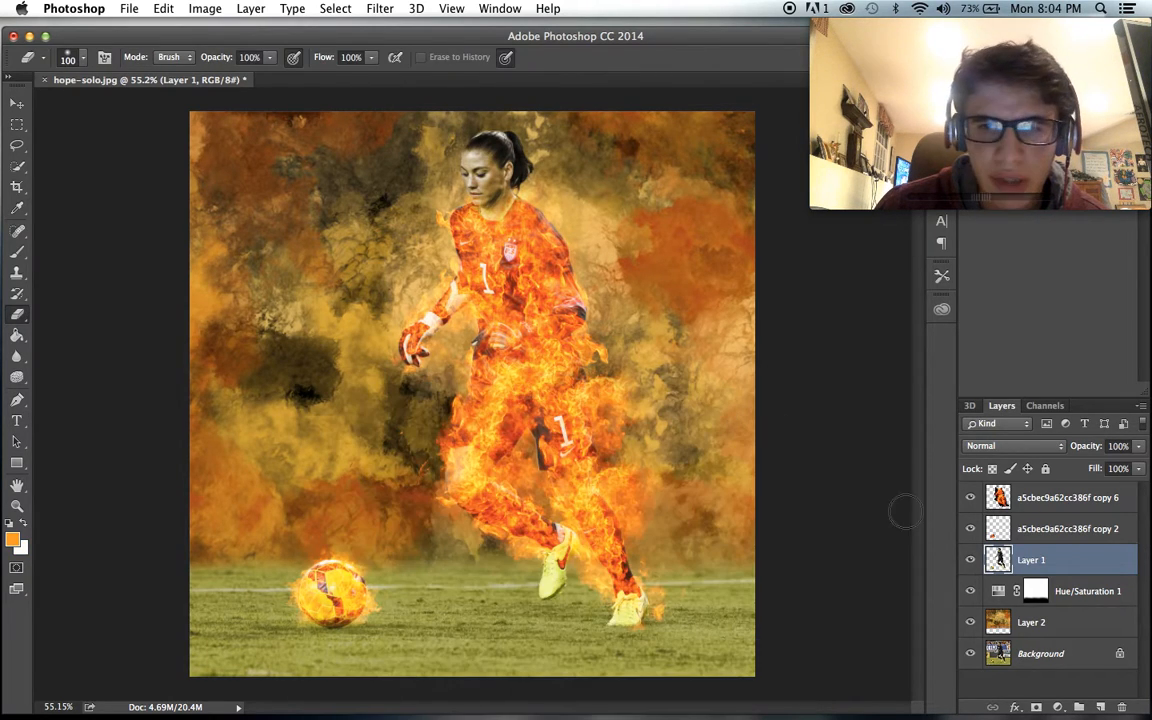
- Add a Gradient Map adjustment directly above Layer 1 and set its blend mode to Soft Light
click(1058, 707)
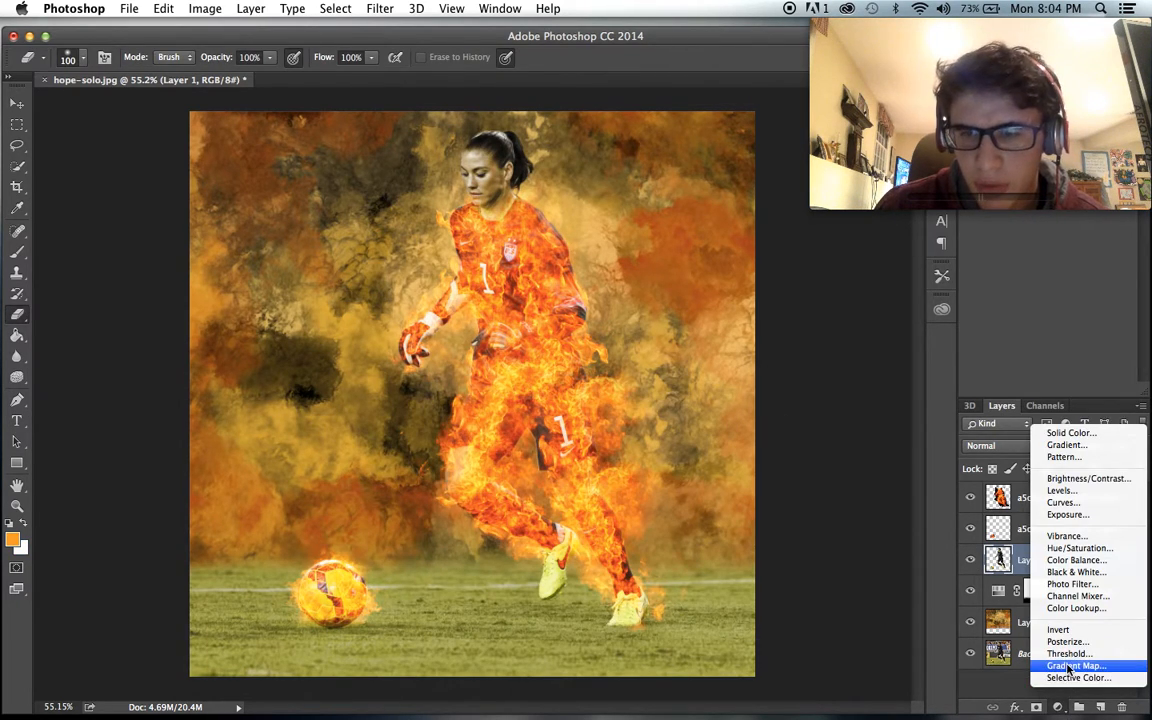
click(1076, 665)
click(985, 446)
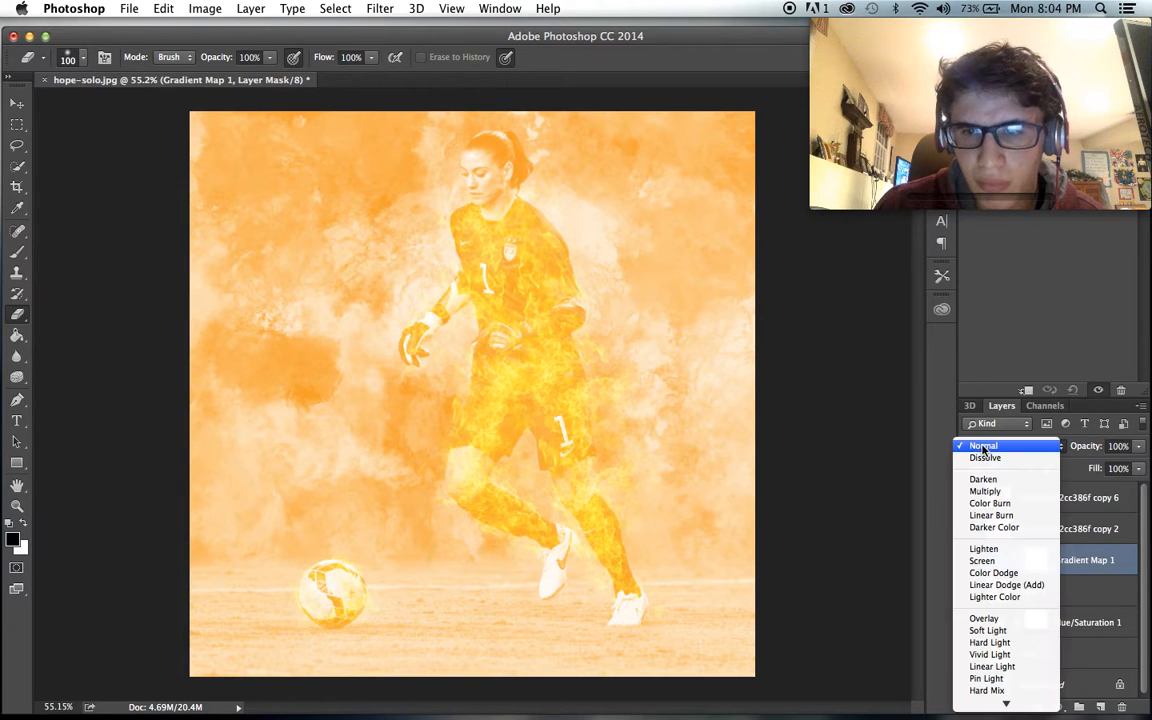
click(990, 638)
- Try the Hard Light blend mode on the Gradient Map adjustment and settle on Overlay
scroll(880, 558, up, 1)
scroll(880, 558, down, 1)
click(1010, 446)
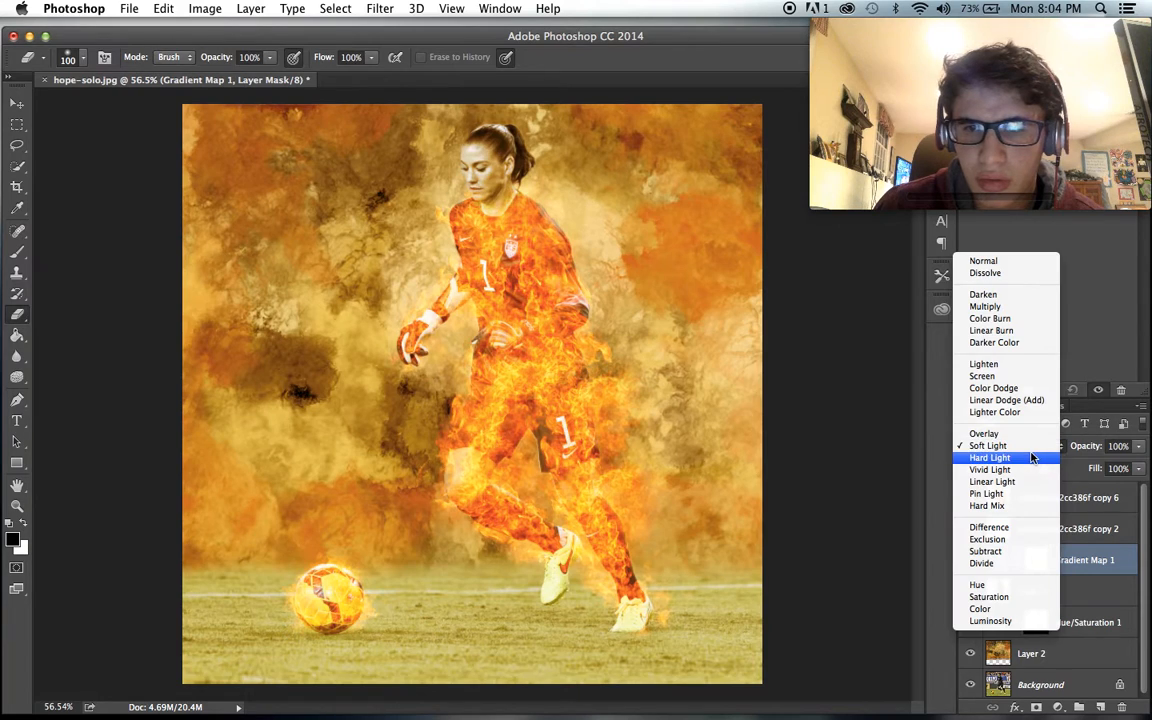
click(990, 454)
click(1015, 446)
click(1018, 430)
click(1015, 446)
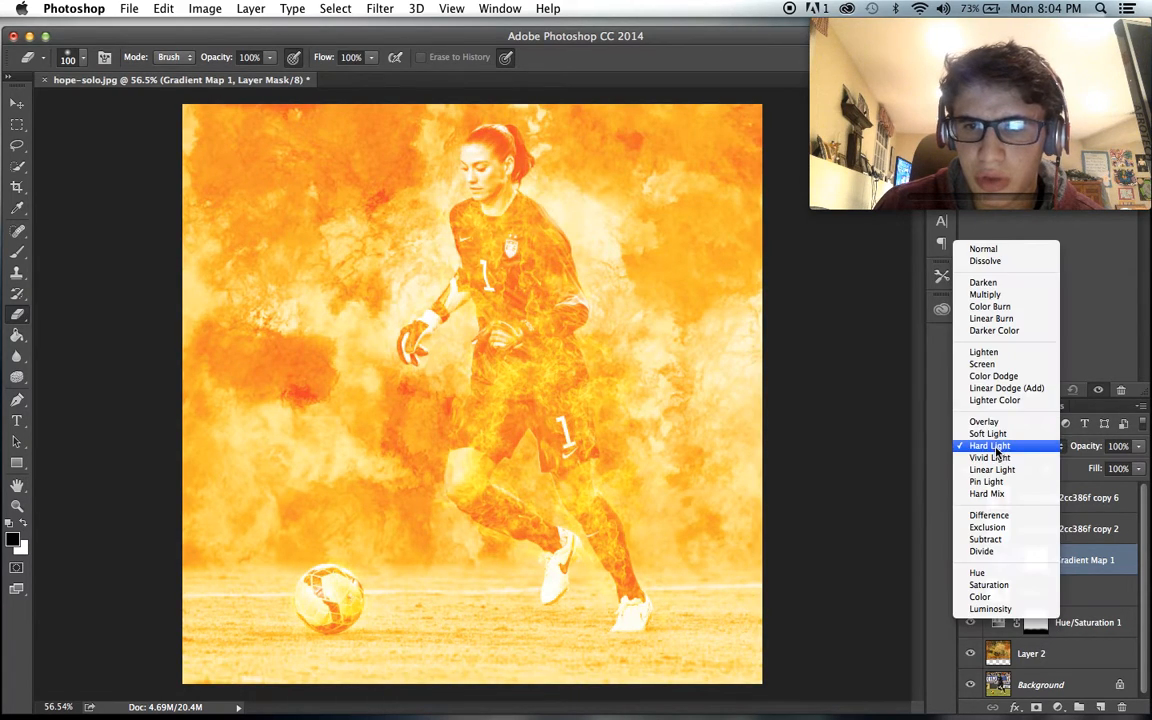
click(985, 422)
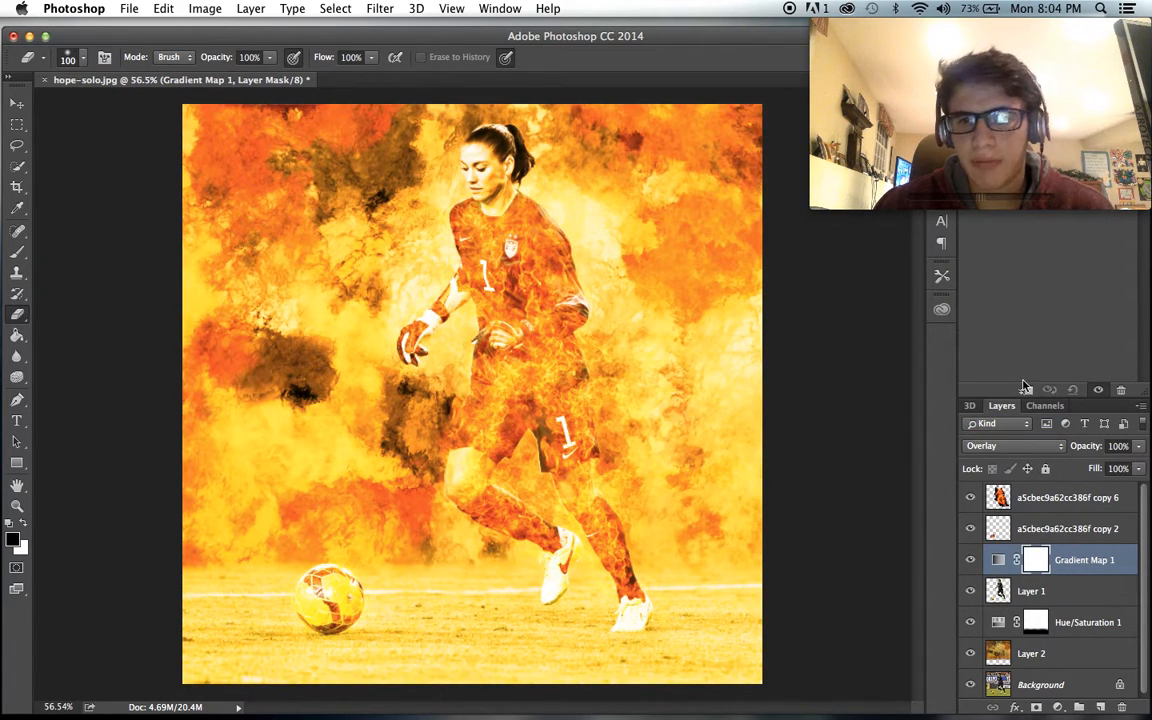
- Try saturation values of -100 and -88 on the Hue/Saturation 1 adjustment, toggling it and Layer 2 to compare
click(986, 624)
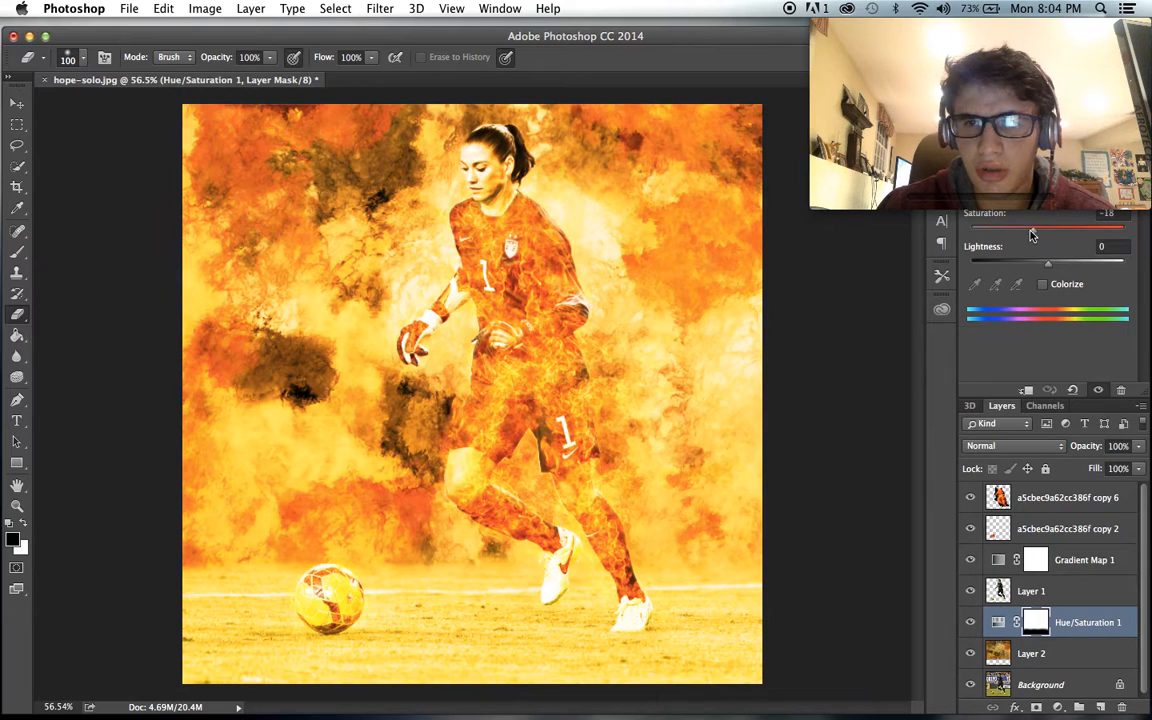
drag(1034, 230, 979, 233)
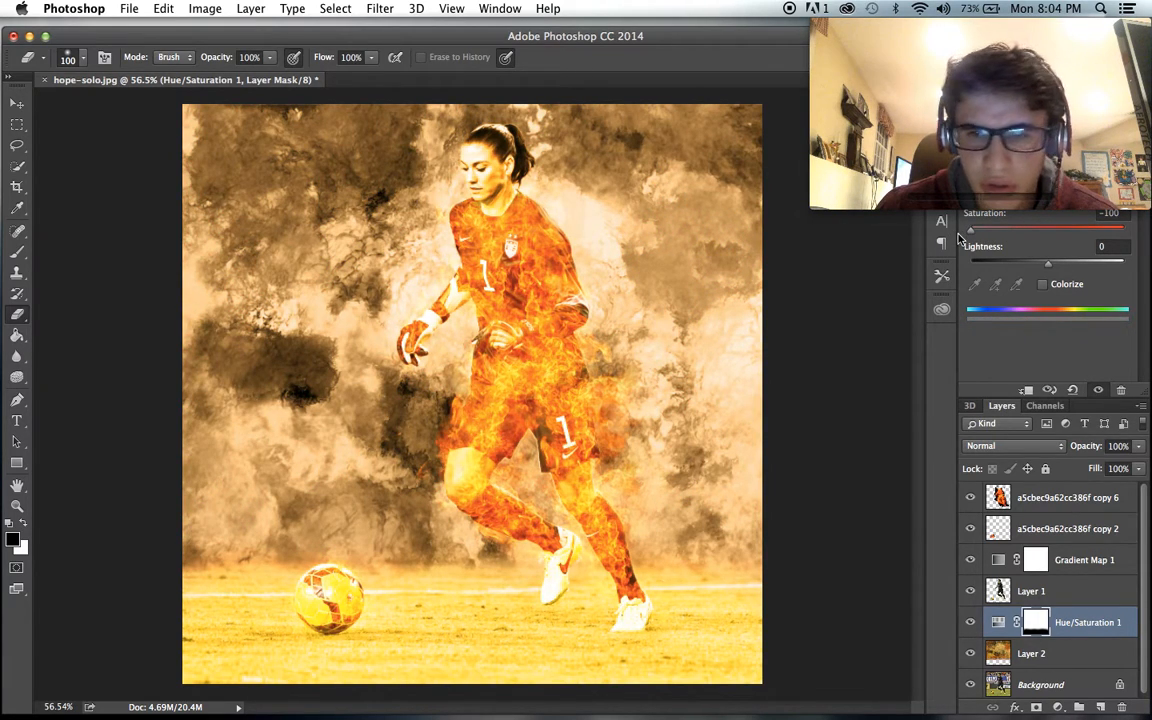
click(971, 623)
click(971, 623)
click(971, 653)
click(971, 653)
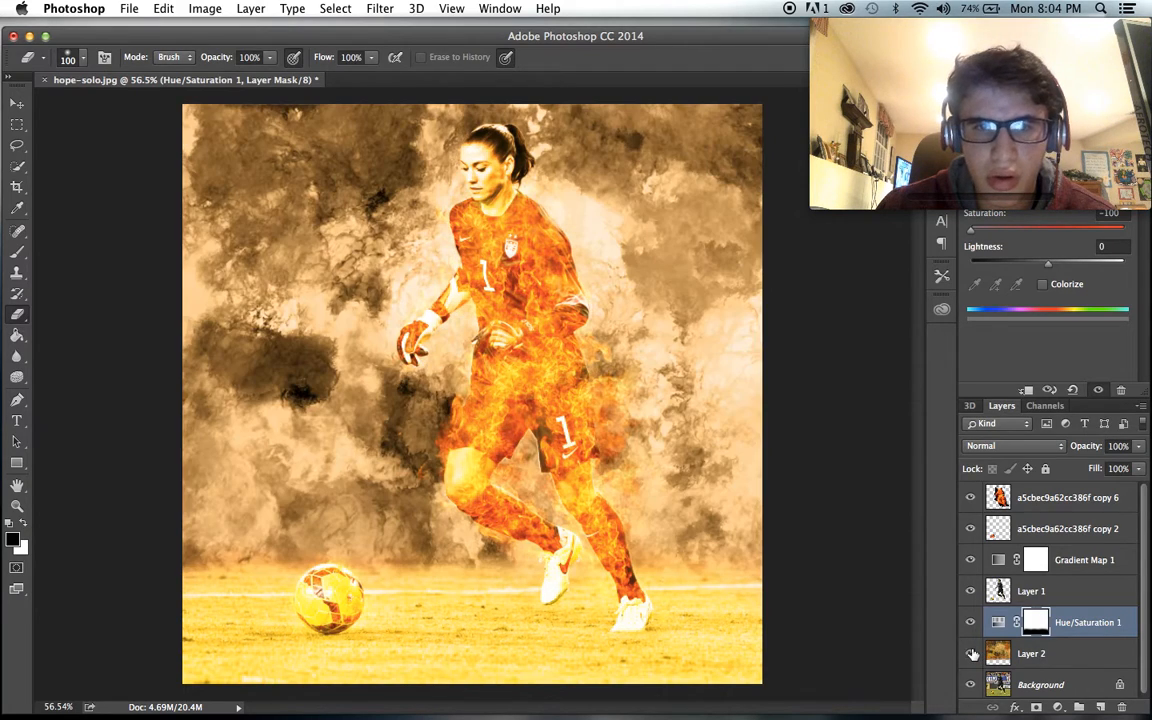
mouse_move(971, 230)
mouse_down()
mouse_move(1016, 231)
mouse_move(978, 232)
mouse_up()
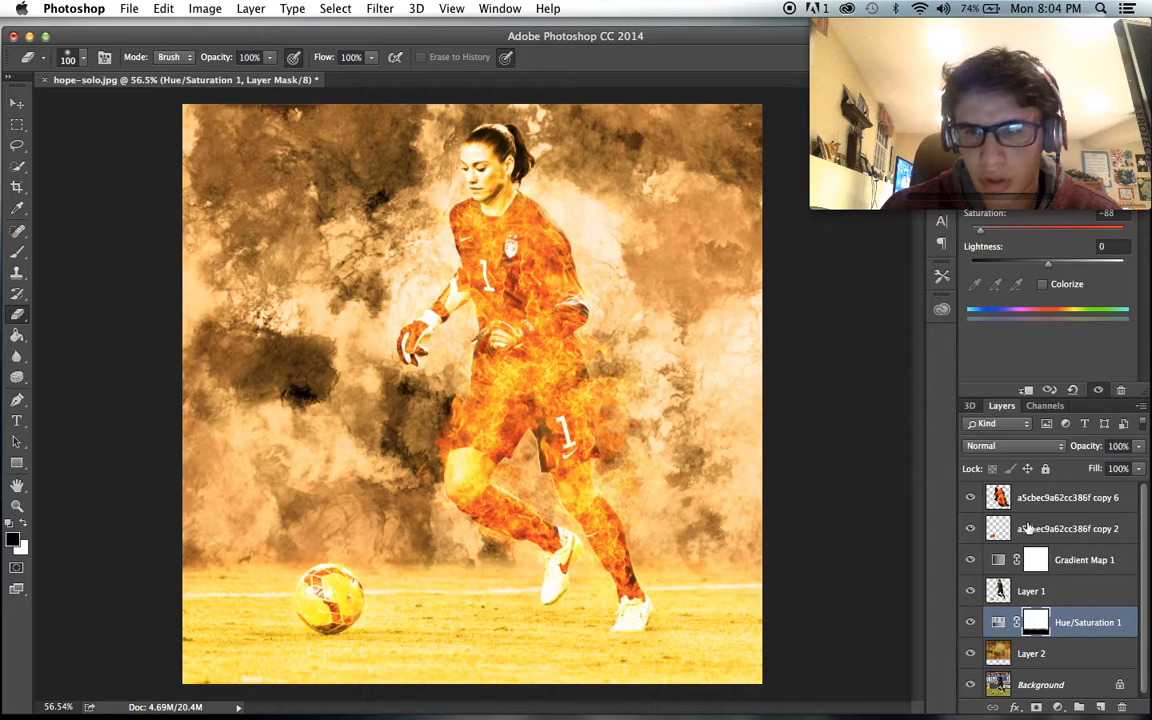
- Check the Gradient Map 1 opacity and try saturation values of -2 and -67 on the Hue/Saturation 1 adjustment
click(1040, 561)
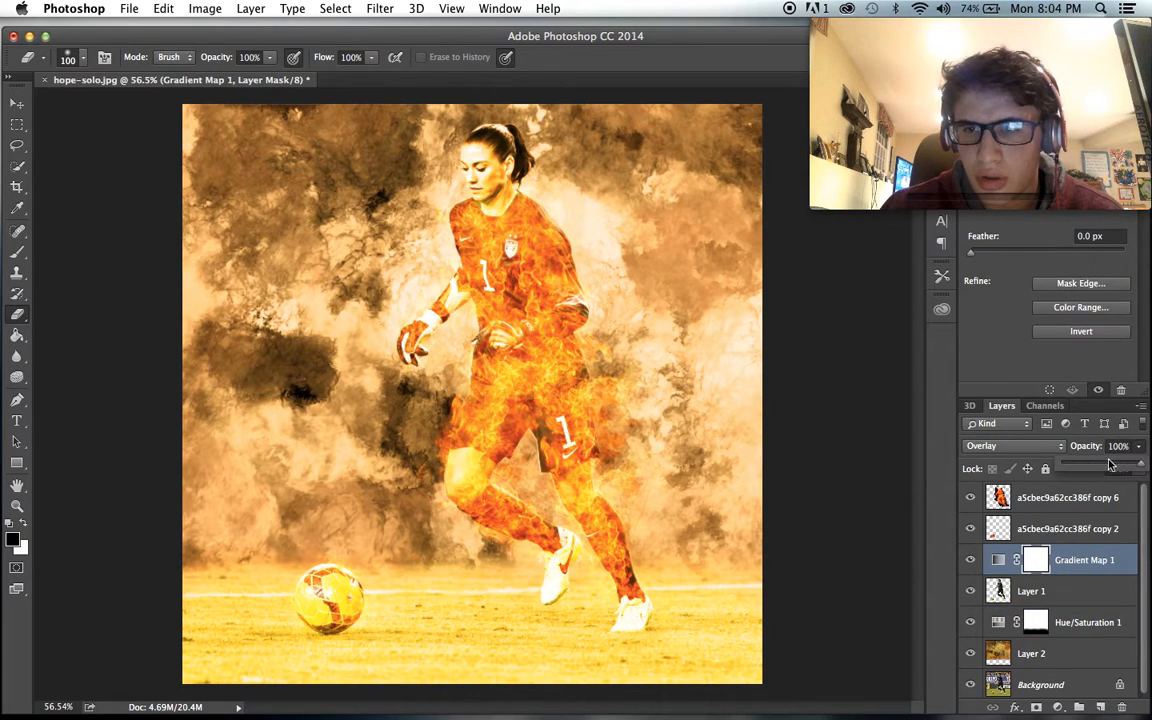
drag(1109, 464, 1146, 465)
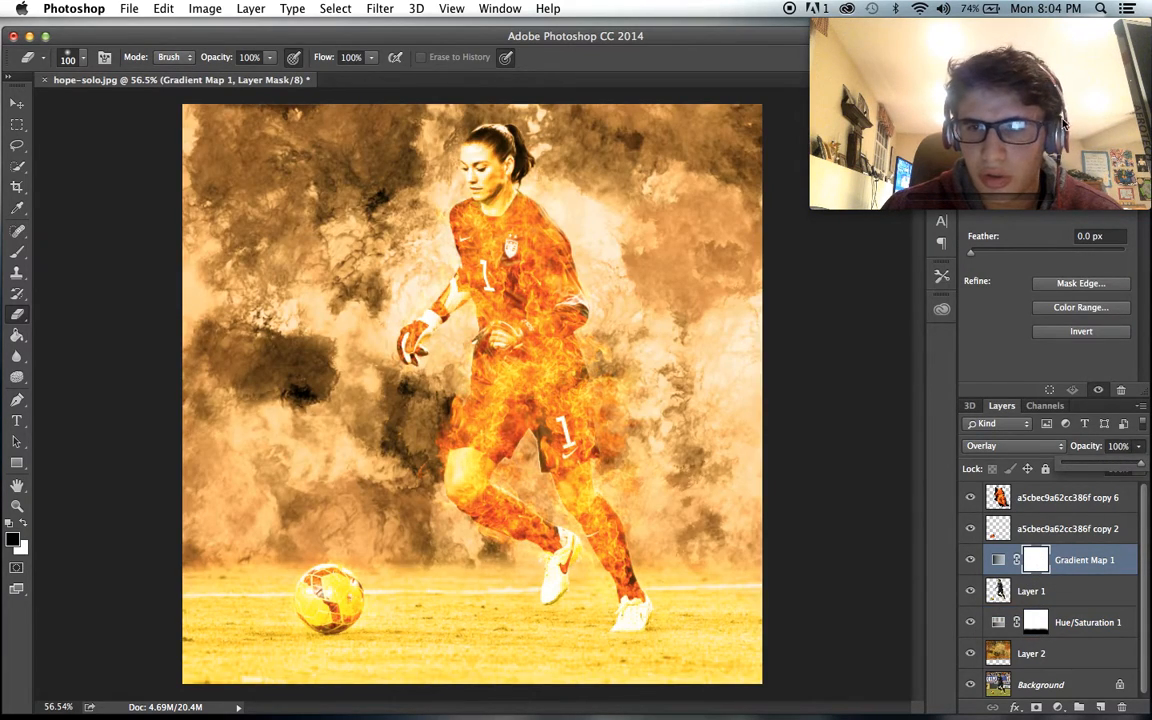
click(1005, 622)
drag(1041, 230, 1046, 230)
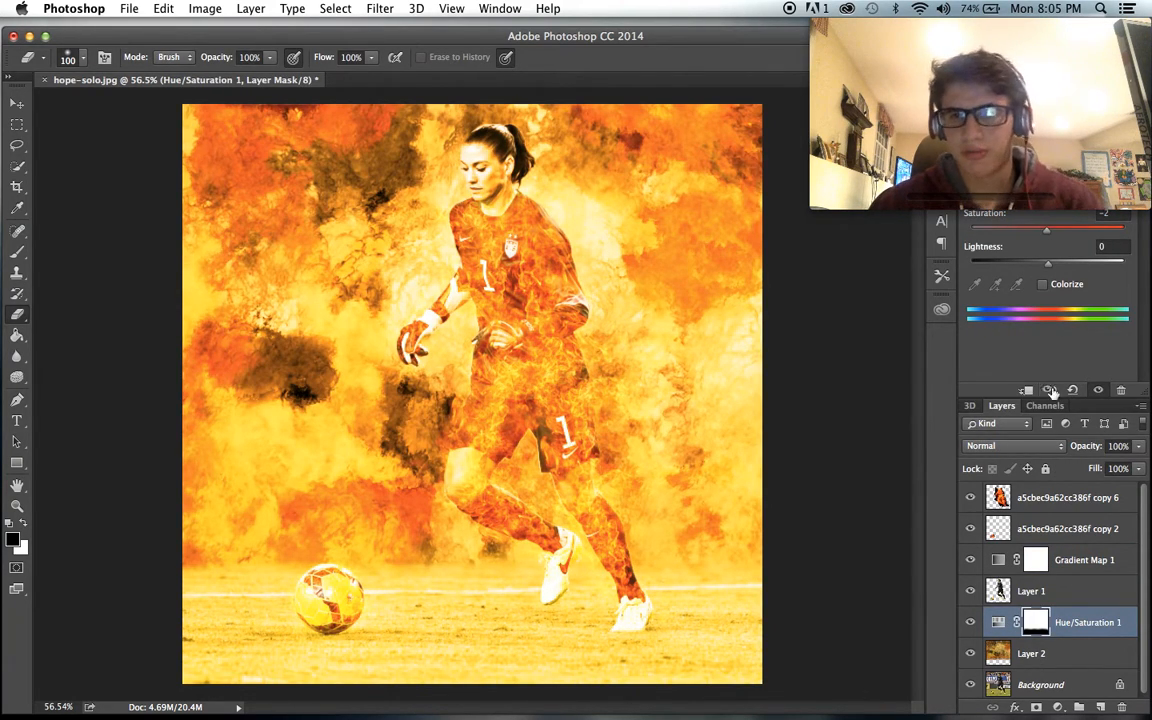
click(1028, 560)
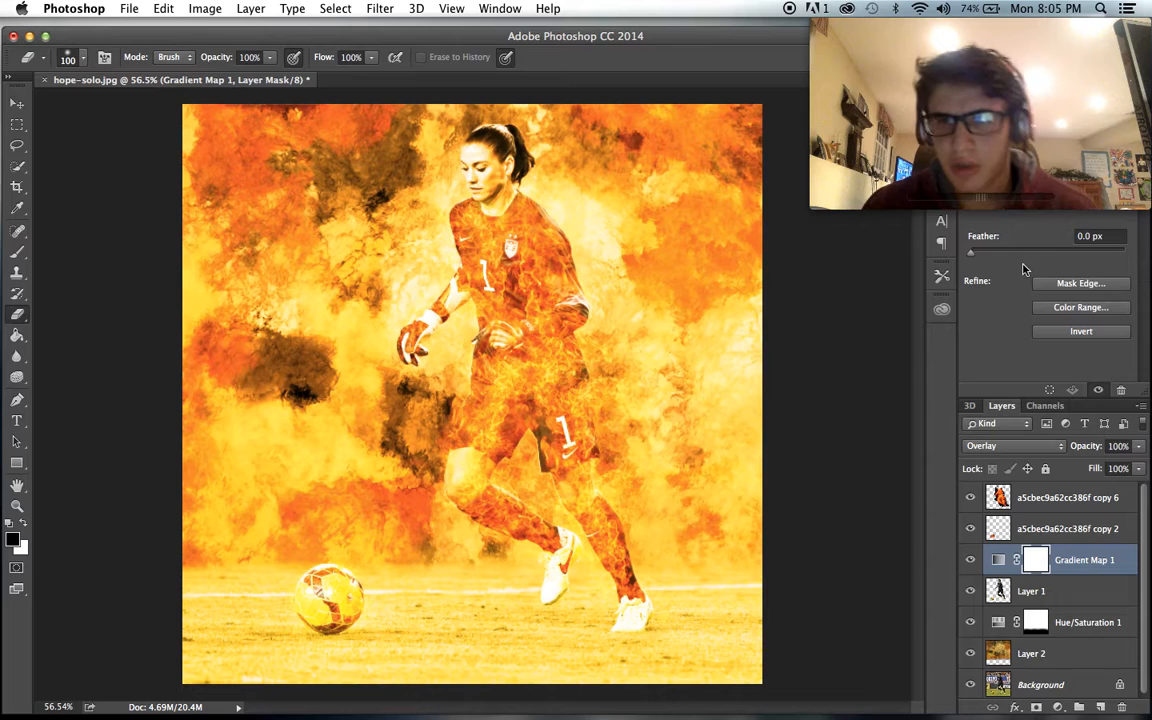
click(1012, 589)
click(999, 624)
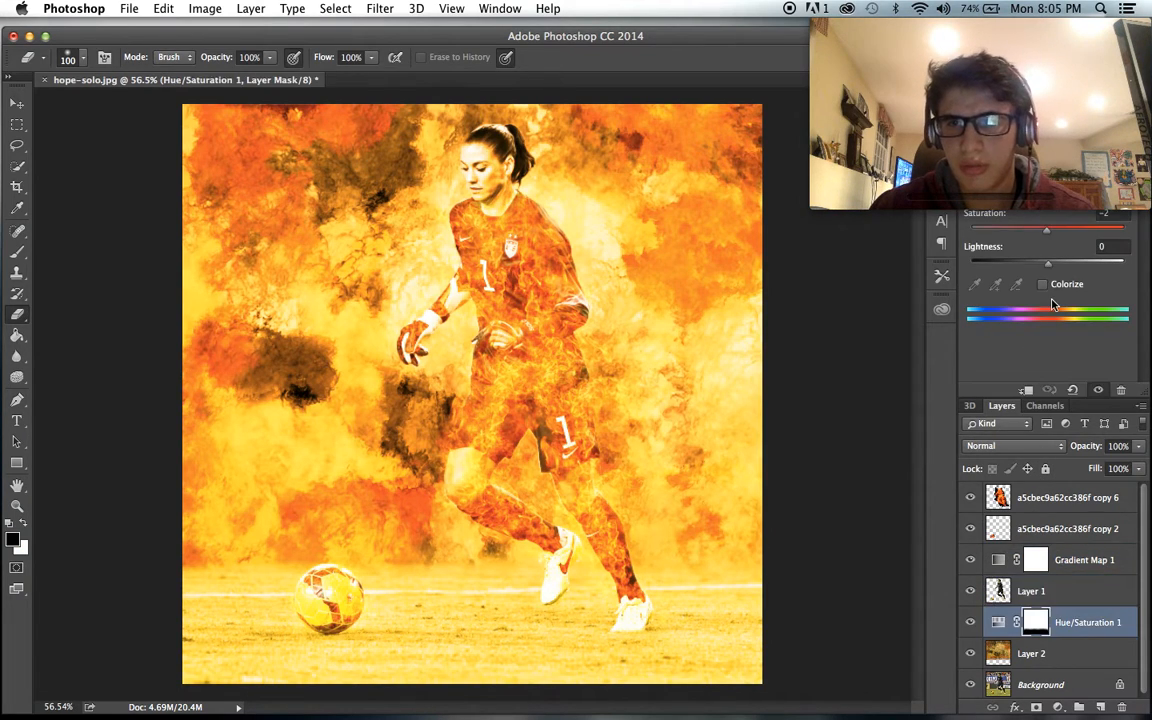
drag(1018, 238, 1002, 238)
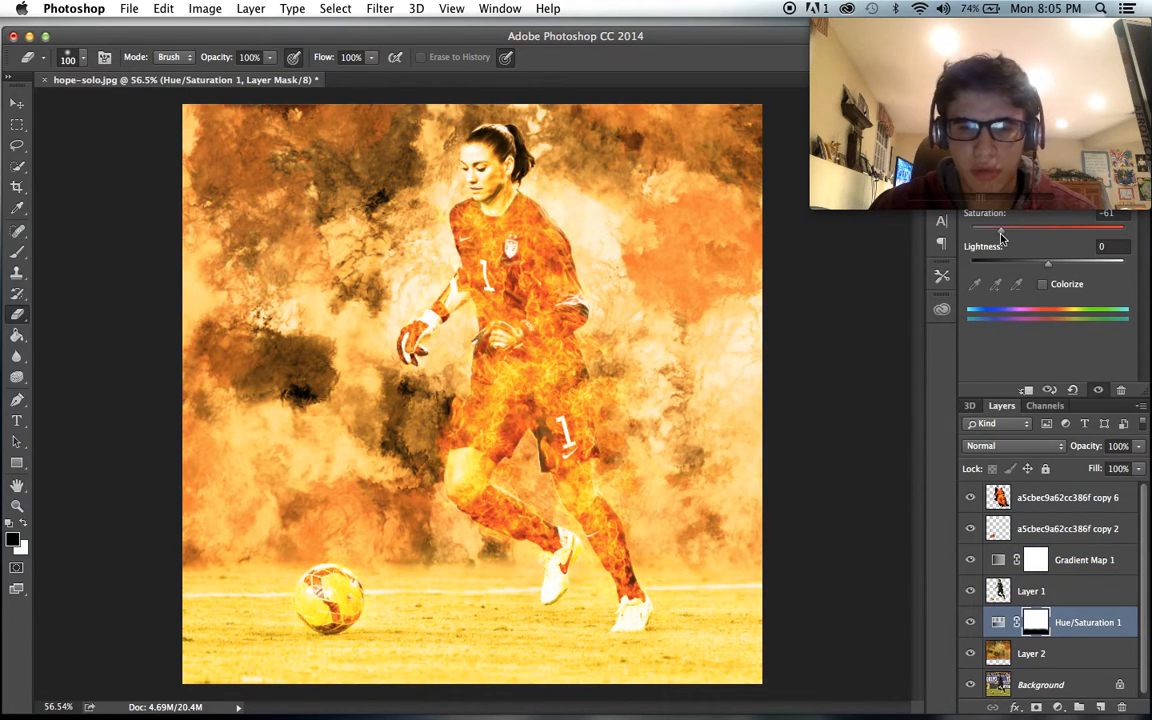
- Activate the Brush tool, hide Gradient Map 1 and set the Hue/Saturation 1 saturation to +20
click(17, 250)
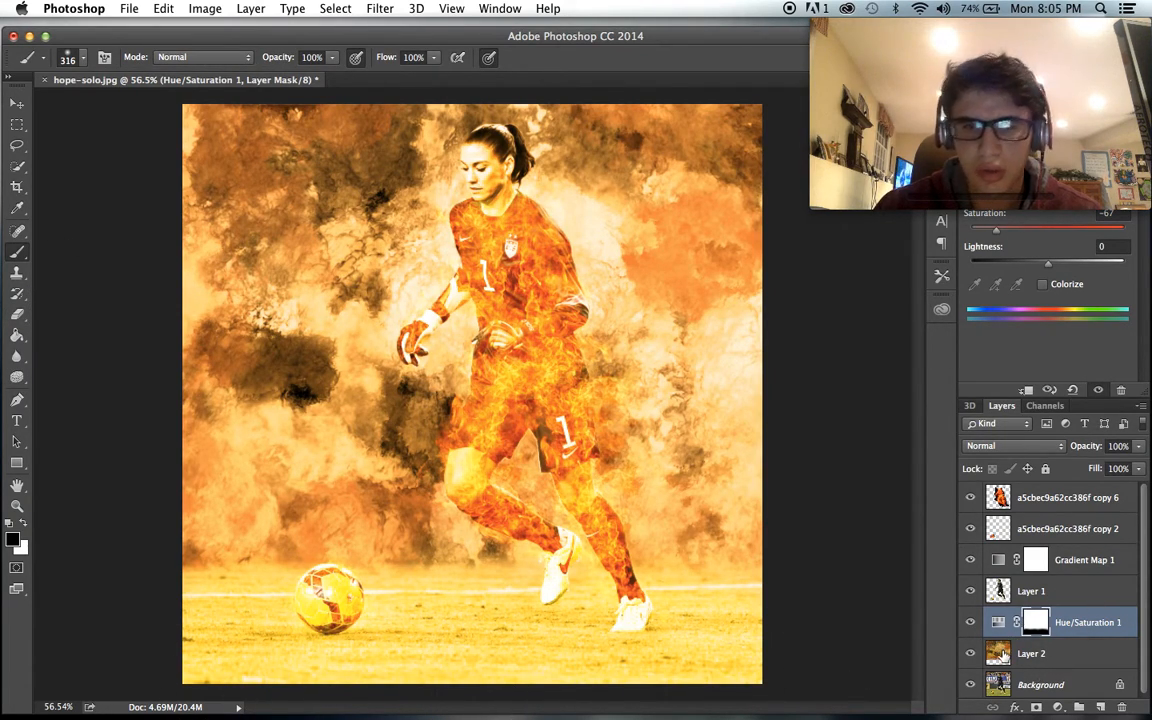
click(970, 560)
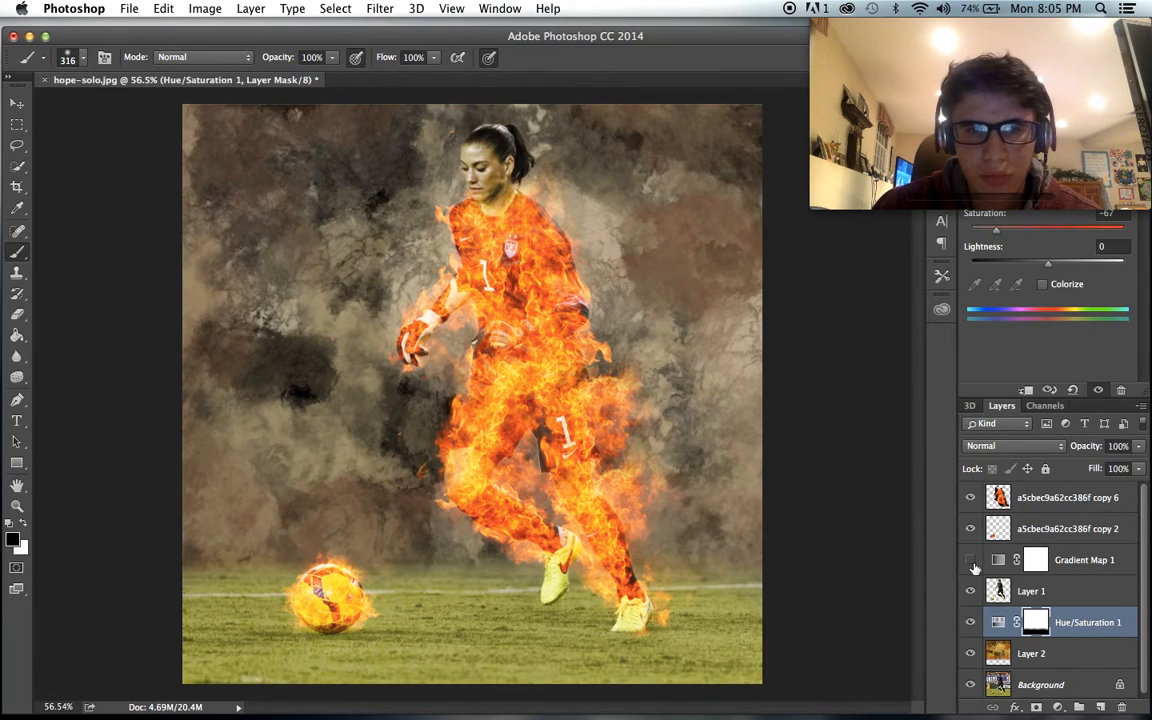
drag(996, 230, 1064, 233)
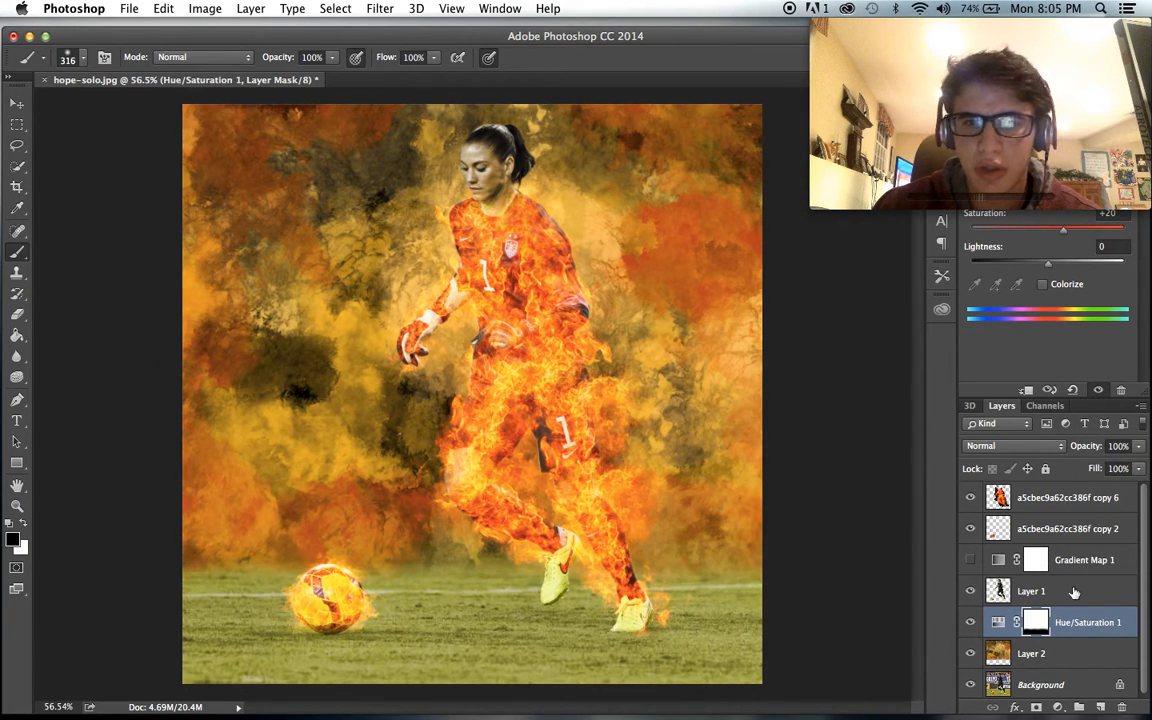
- Move Gradient Map 1 to the top of the layer stack, show it and set its blend mode to Soft Light
drag(1052, 582, 1049, 568)
drag(1048, 510, 1046, 497)
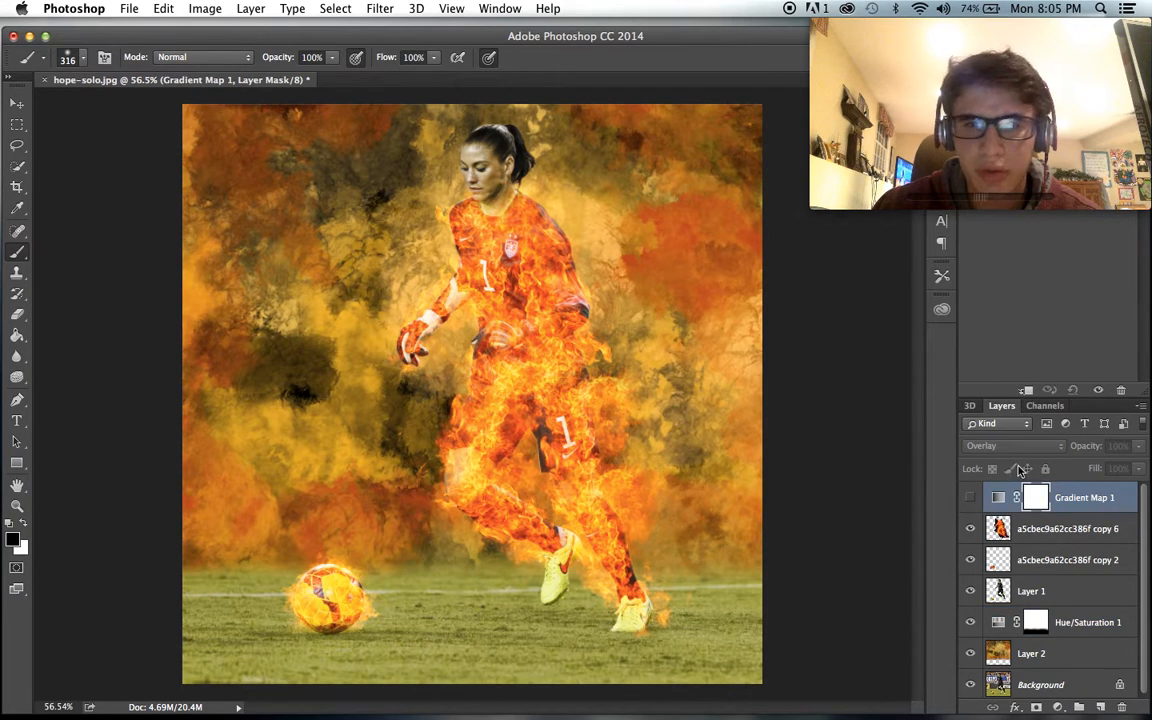
click(1013, 445)
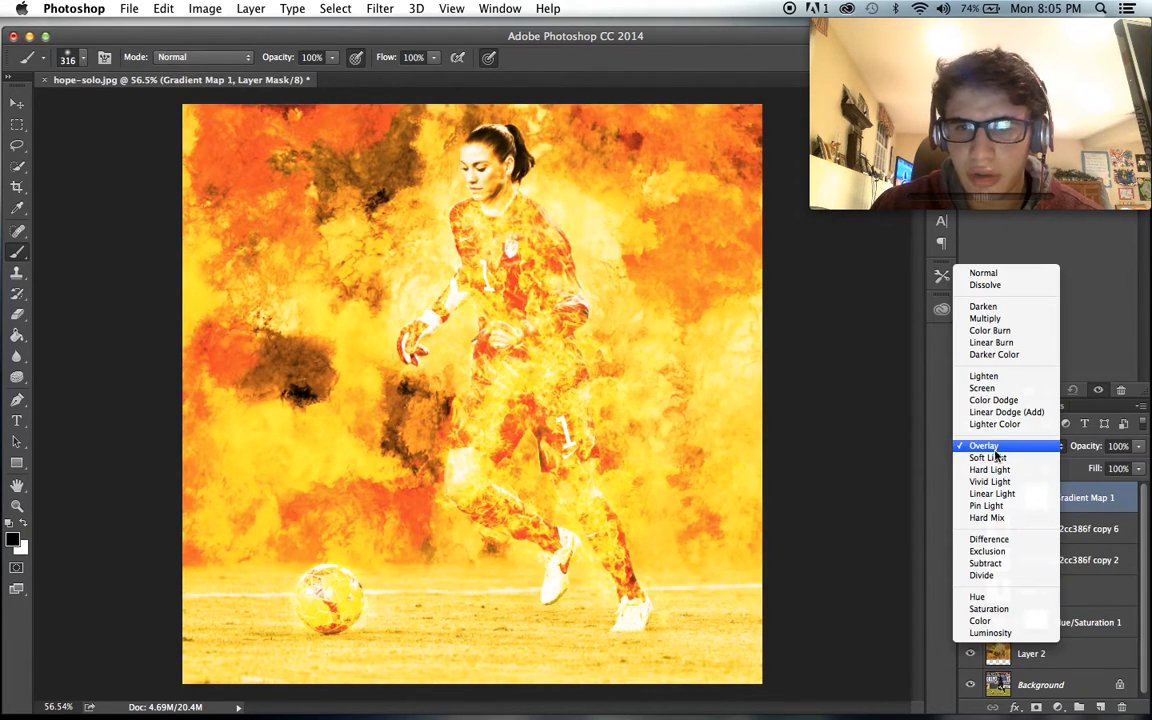
click(985, 458)
scroll(817, 420, up, 2)
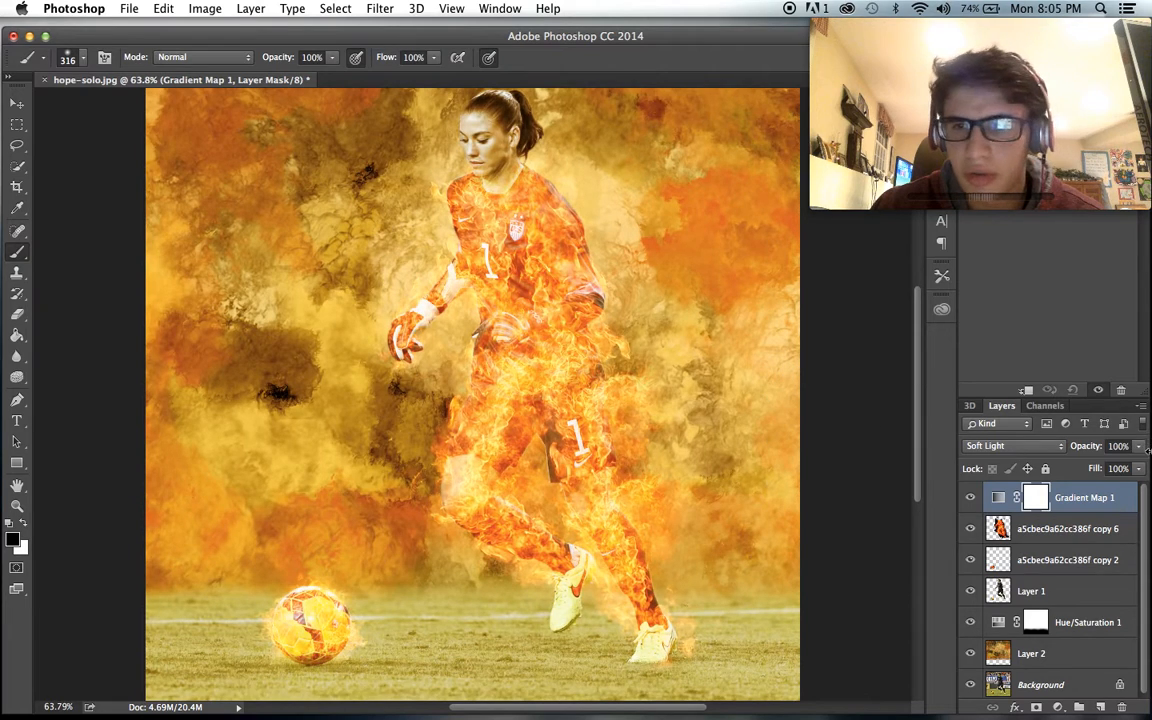
- Lower the Gradient Map 1 opacity to 70% and paint black over the grass and ball area on its mask
drag(1138, 446, 1124, 472)
scroll(206, 514, down, 3)
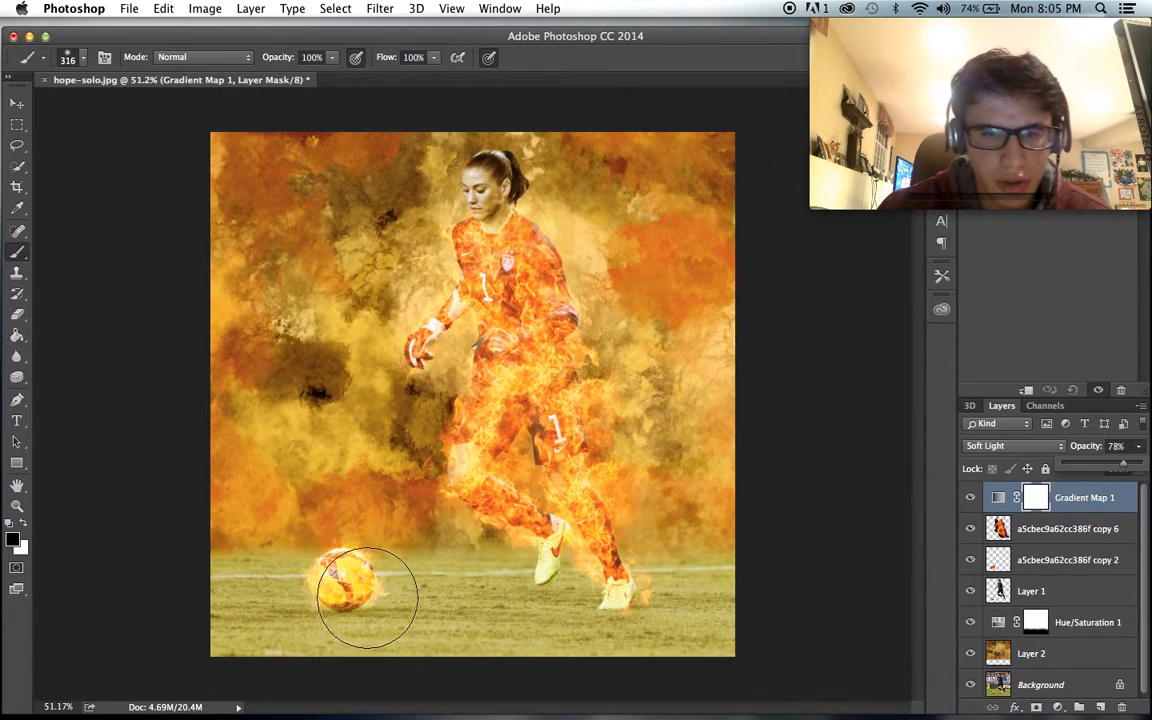
mouse_move(367, 598)
mouse_down()
mouse_move(259, 624)
mouse_move(399, 639)
mouse_move(269, 642)
mouse_move(780, 635)
mouse_move(334, 648)
mouse_up()
scroll(486, 656, up, 2)
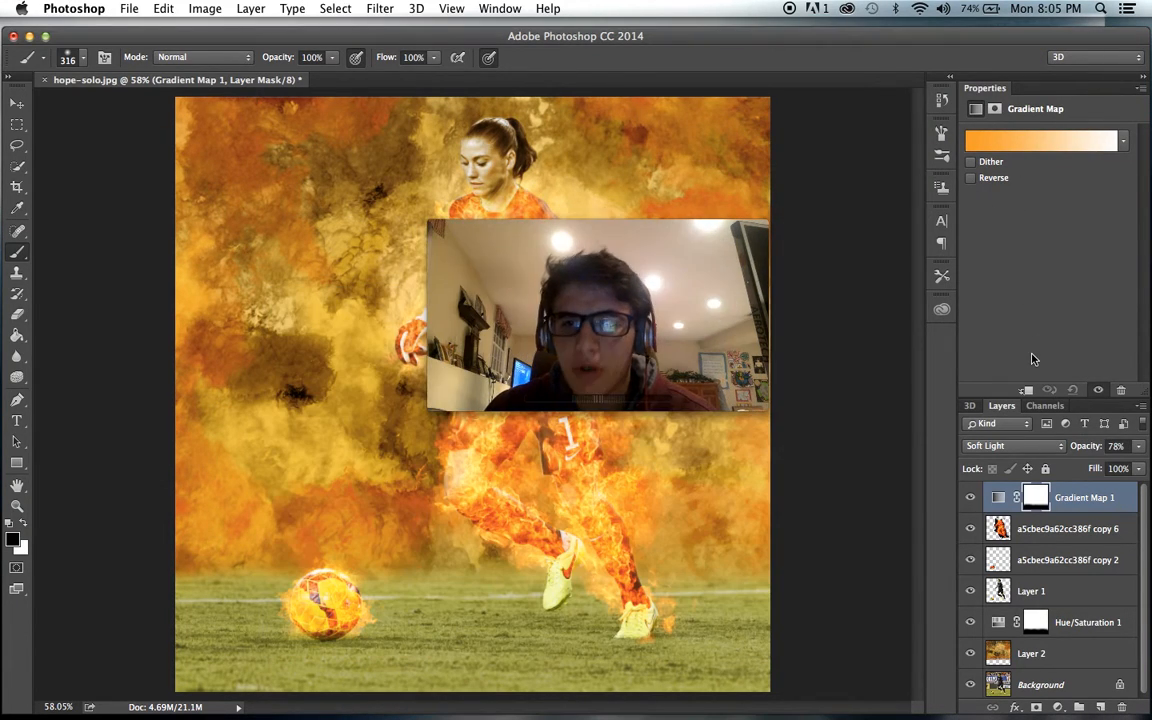
click(1137, 447)
mouse_move(1124, 464)
mouse_down()
mouse_move(1103, 467)
mouse_move(1118, 464)
mouse_up()
- Delete the Gradient Map 1 adjustment layer, leaving its gradient unedited
click(1040, 141)
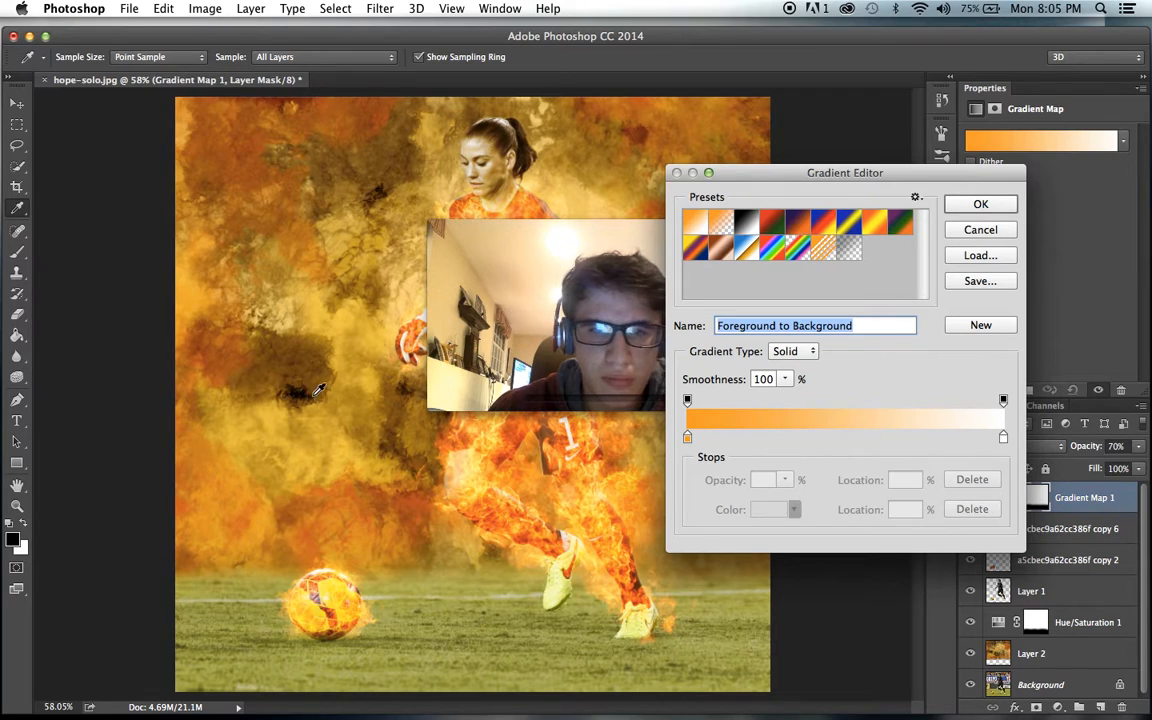
click(988, 233)
key(Delete)
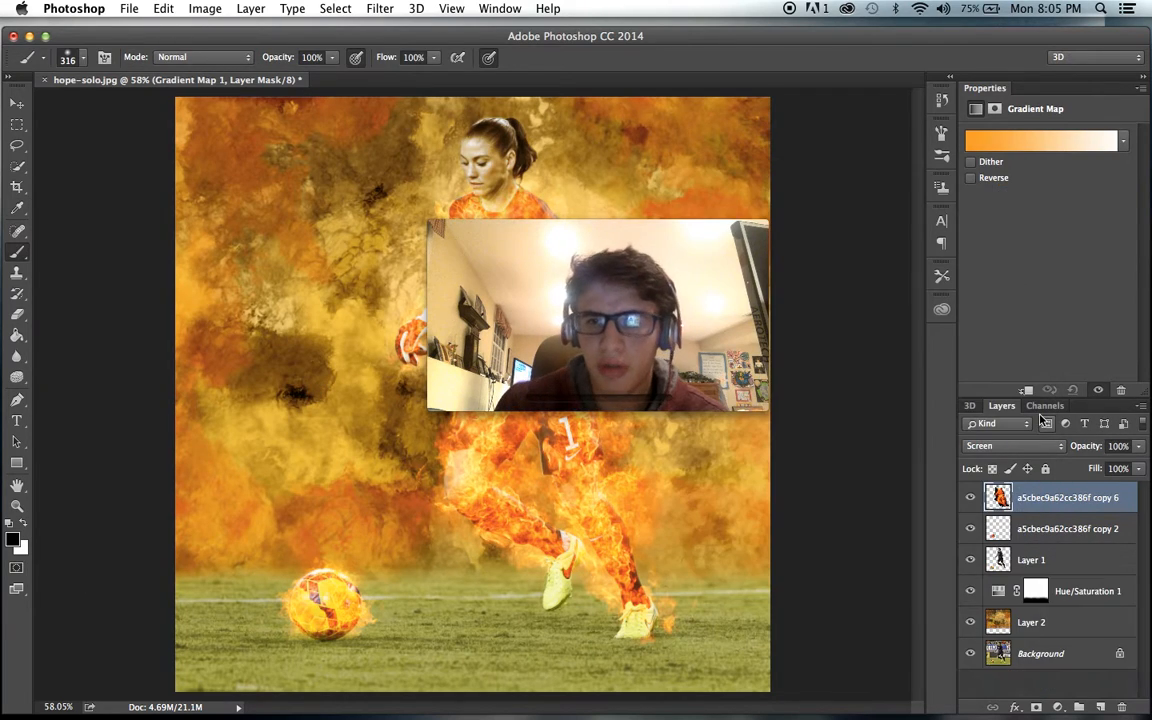
- Set the foreground colour to a darker orange and return to the Brush tool
click(12, 539)
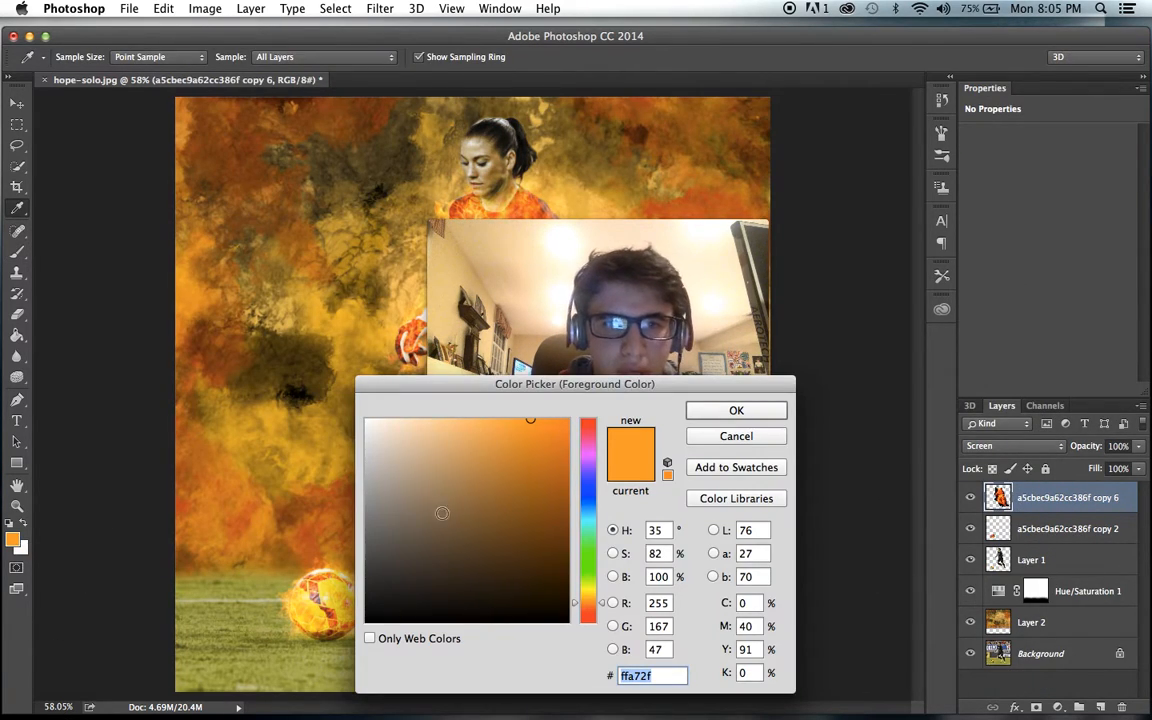
click(519, 467)
key(Return)
key(b)
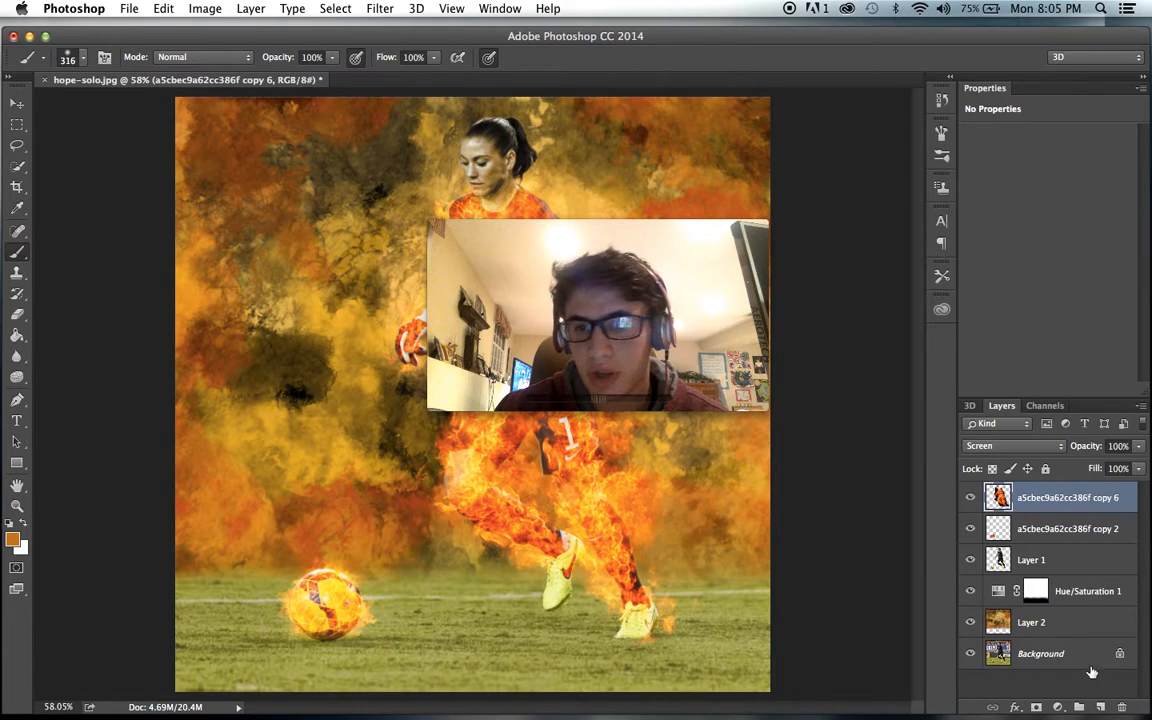
- Add a new Gradient Map adjustment above all layers, try Overlay and set its blend mode to Soft Light
click(1057, 707)
click(1072, 665)
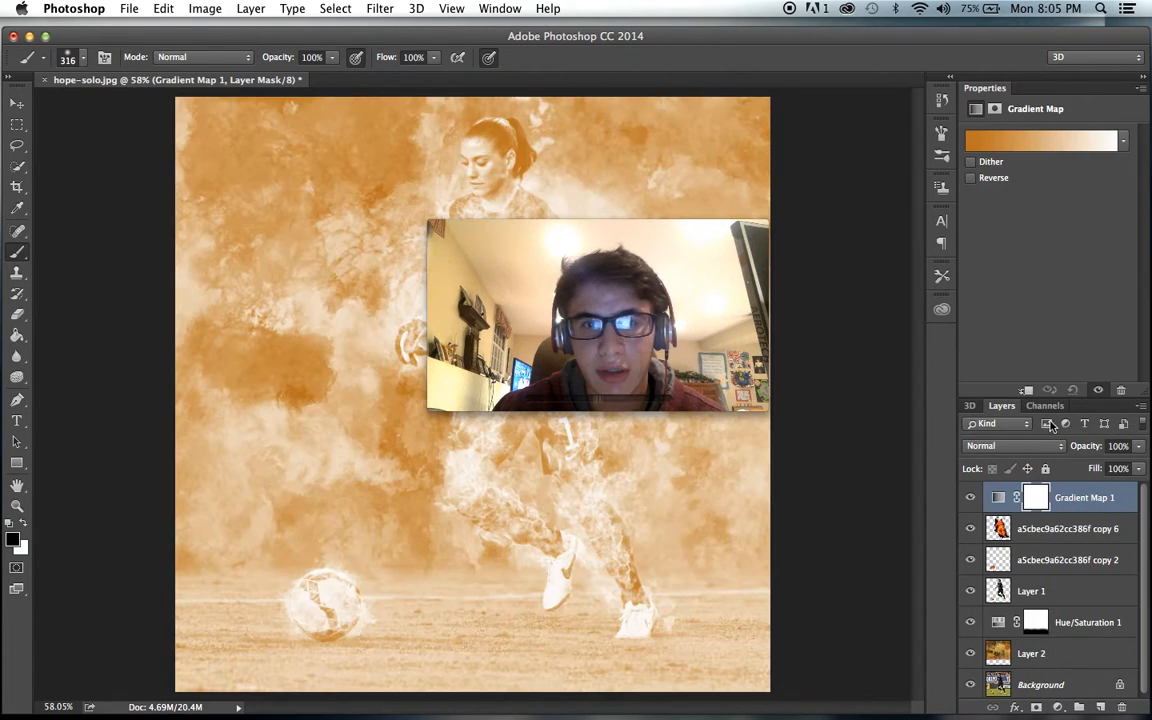
click(1025, 446)
click(1000, 617)
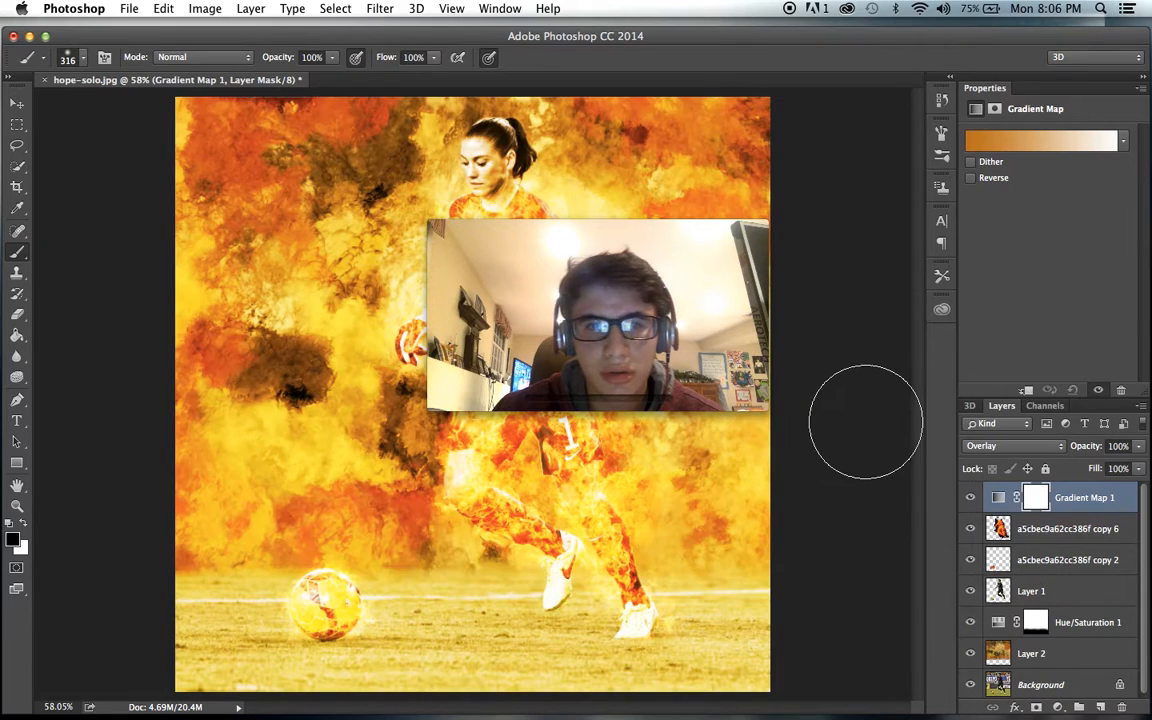
click(1022, 445)
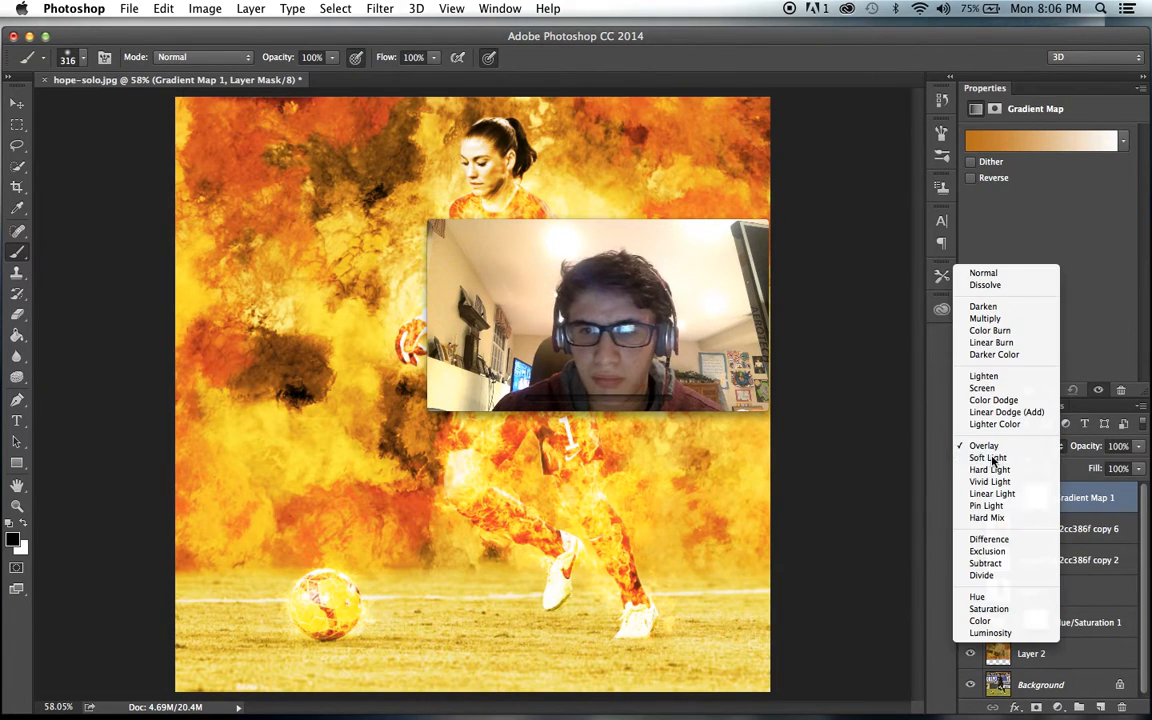
click(990, 458)
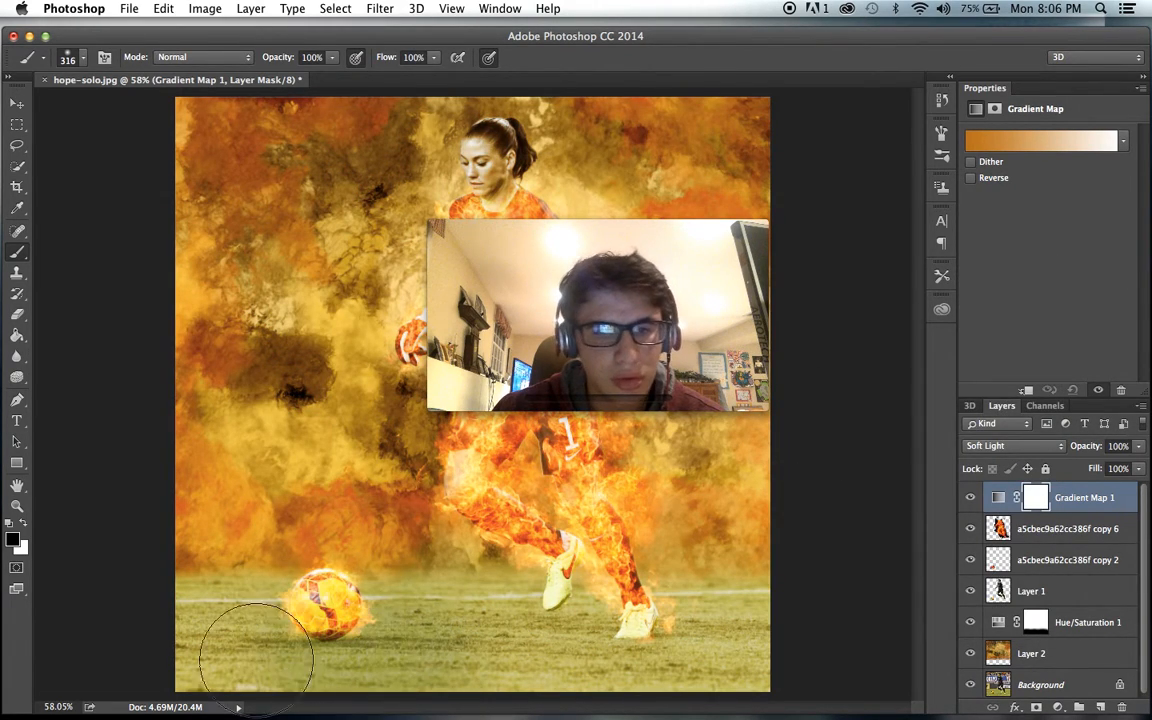
- Paint black over the grass on the new Gradient Map's mask to remove the effect there
mouse_move(613, 718)
mouse_down()
mouse_move(537, 665)
mouse_move(721, 688)
mouse_move(742, 674)
mouse_up()
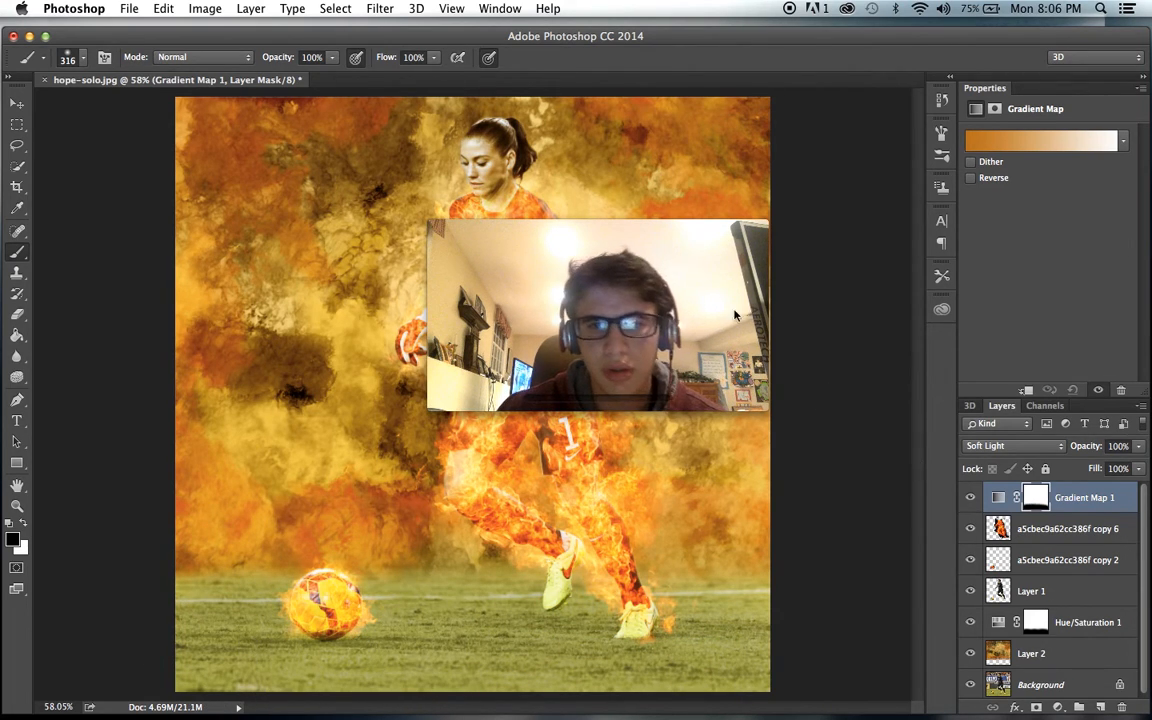
drag(620, 290, 1035, 82)
click(1027, 224)
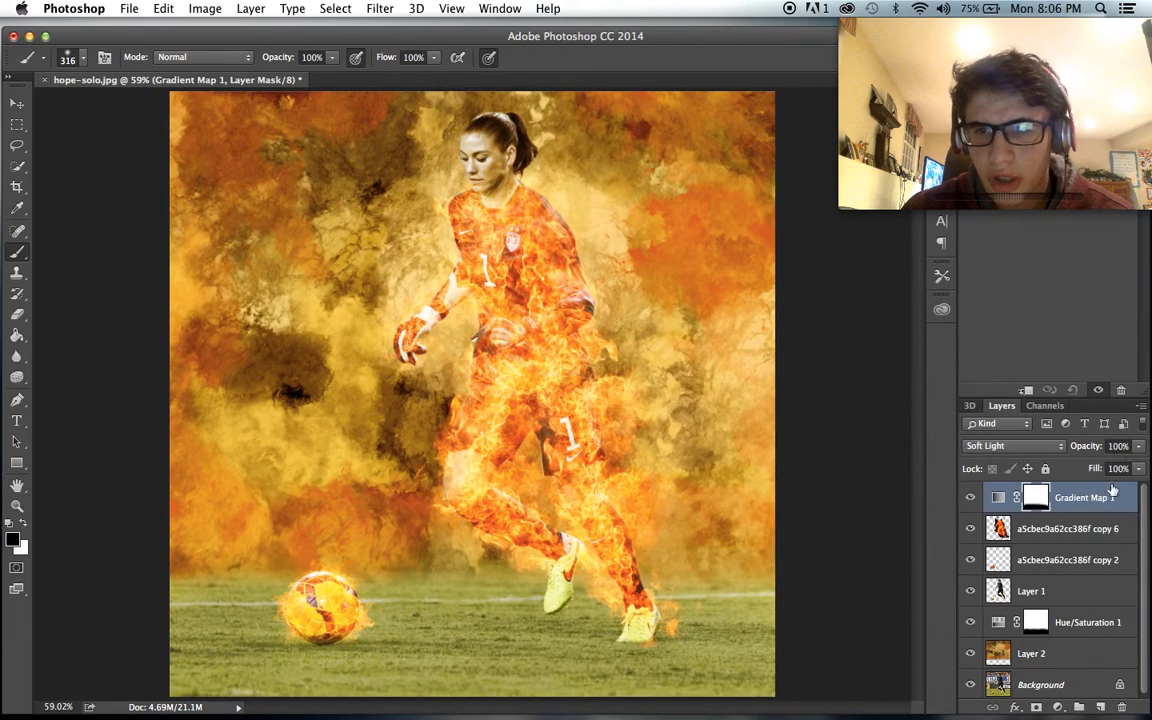
- Move the Gradient Map 1 adjustment below both flame layers, directly above Layer 1
key(super+bracketleft)
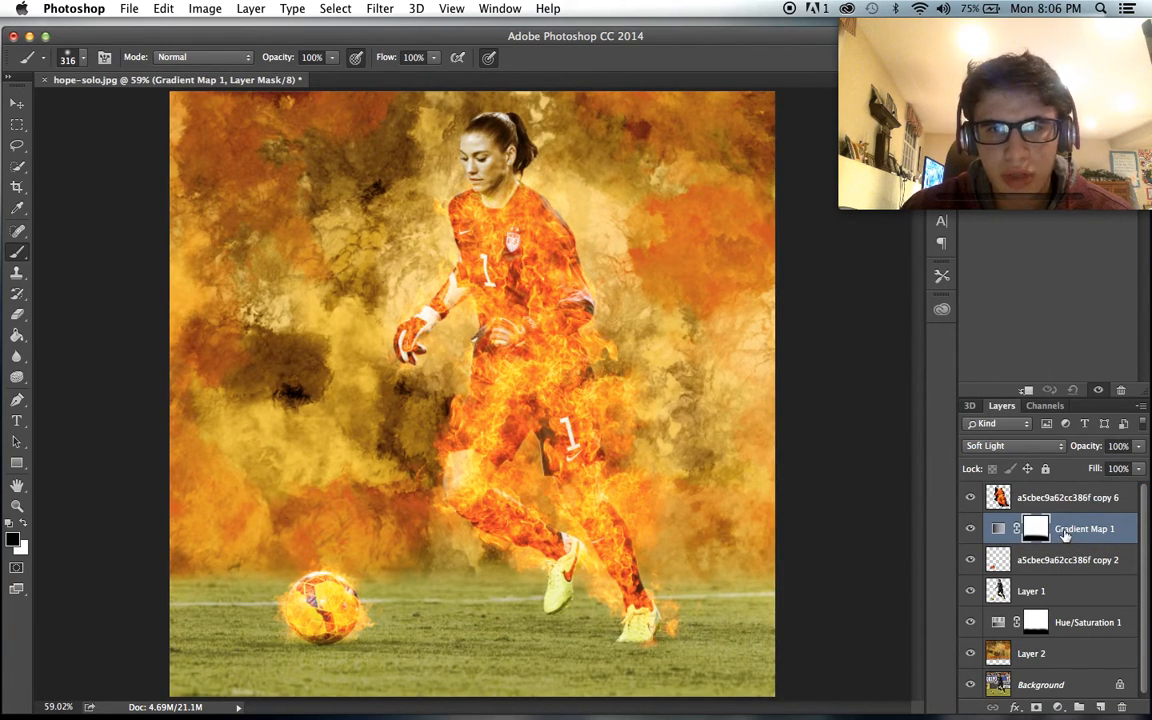
drag(1062, 534, 1059, 575)
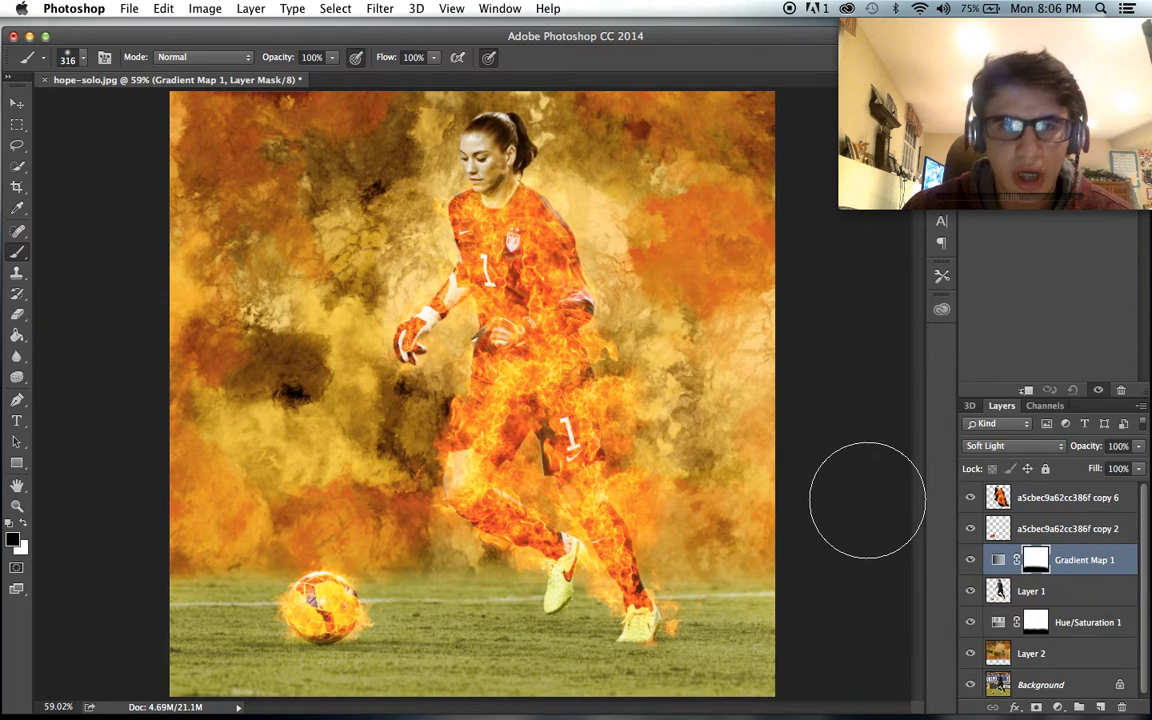
scroll(868, 500, down, 1)
scroll(868, 500, down, 2)
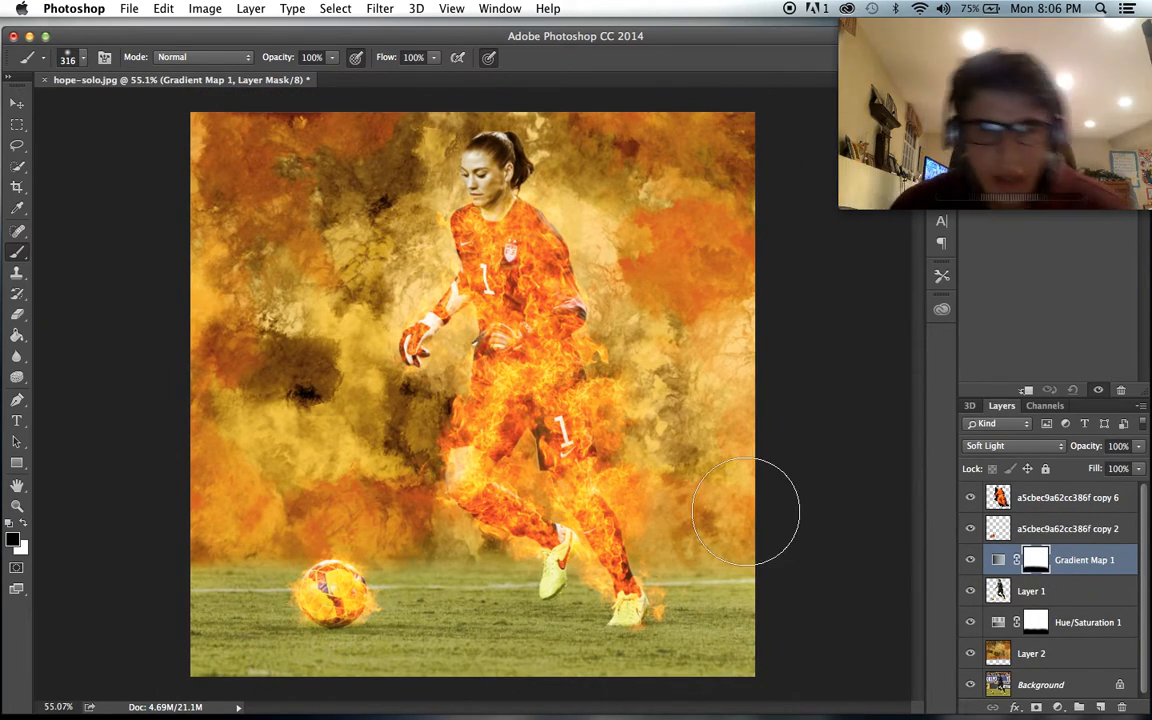
scroll(771, 501, up, 3)
scroll(740, 510, down, 1)
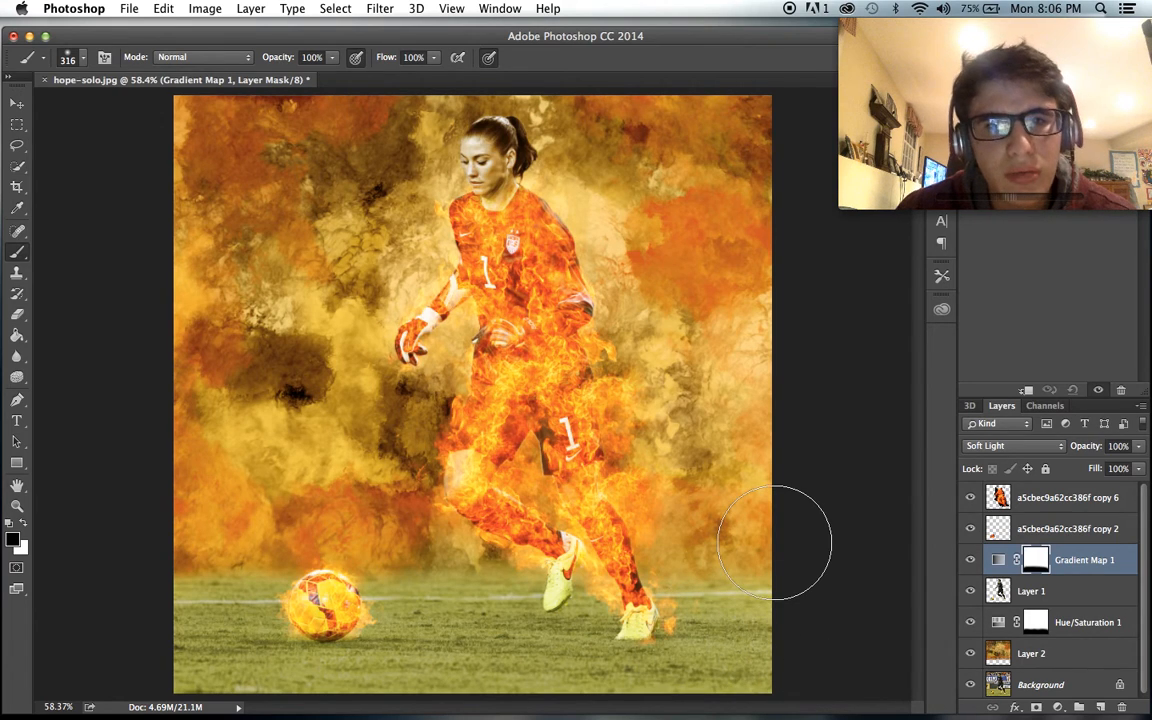
scroll(797, 540, up, 1)
- Add a new layer above all others and set the foreground colour to white for the Brush tool
click(1031, 506)
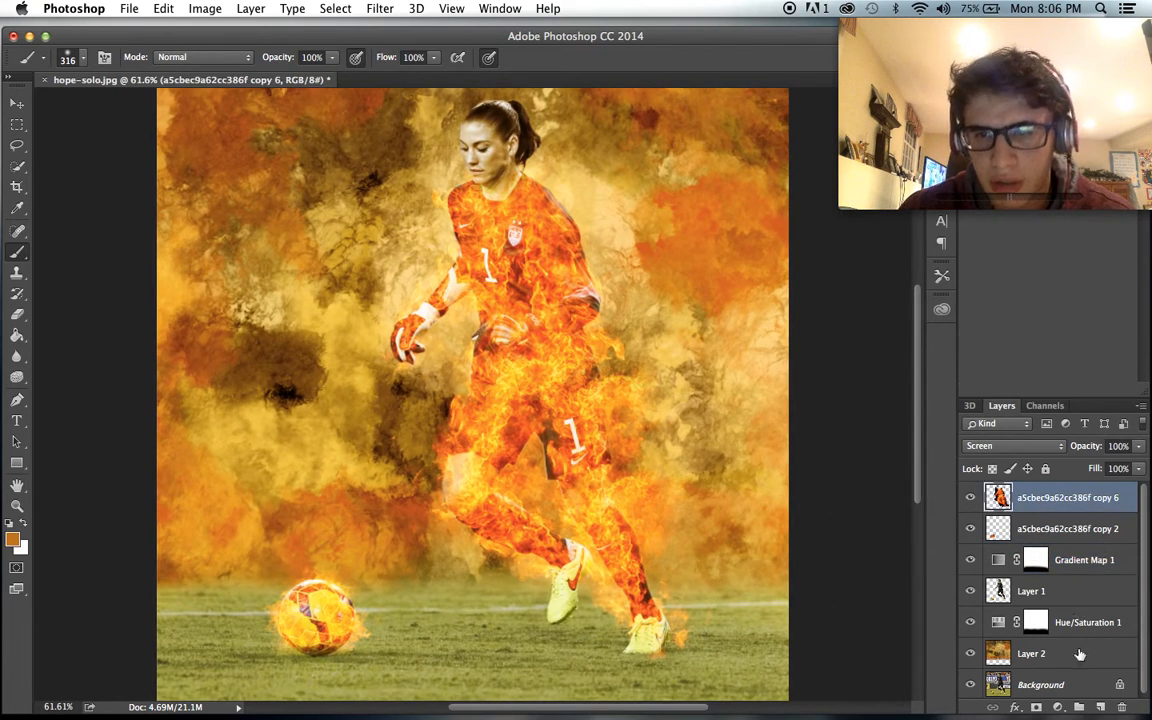
click(1099, 708)
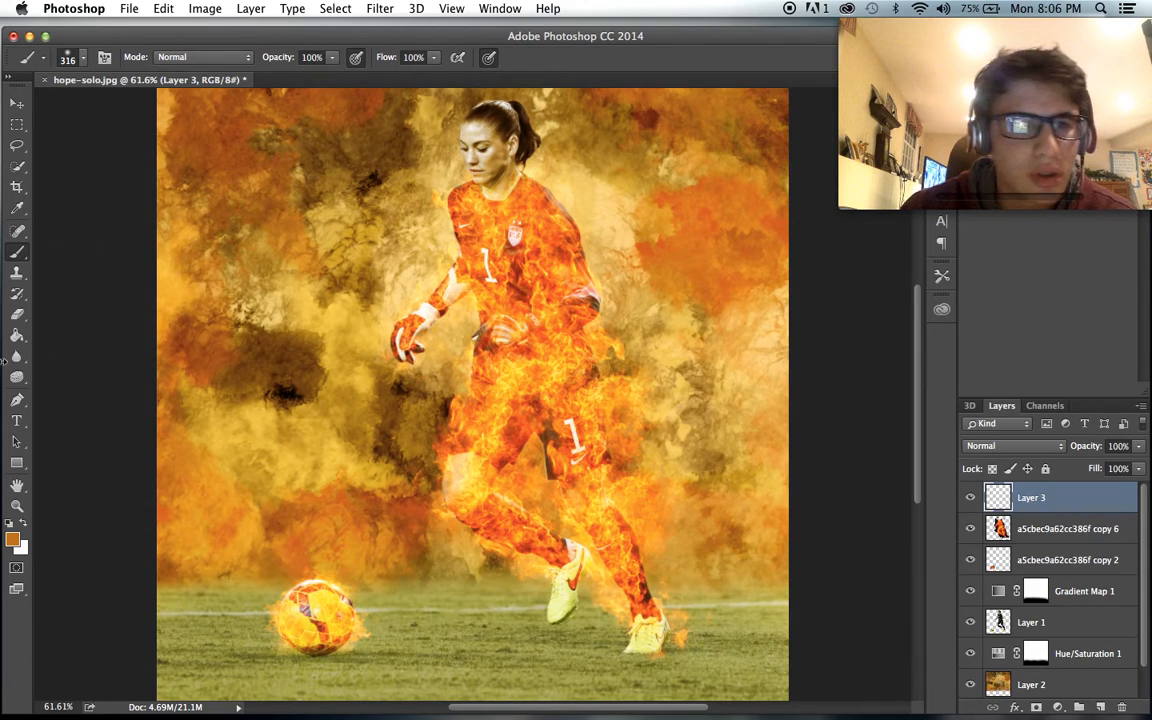
click(14, 538)
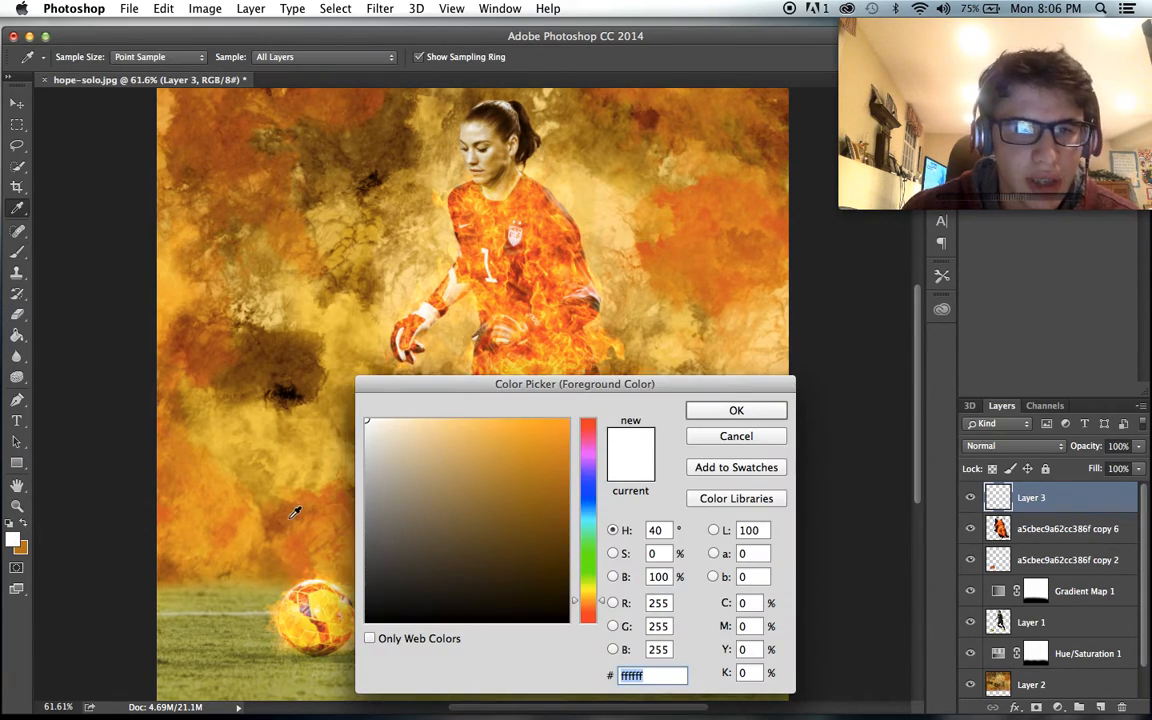
click(718, 413)
key(b)
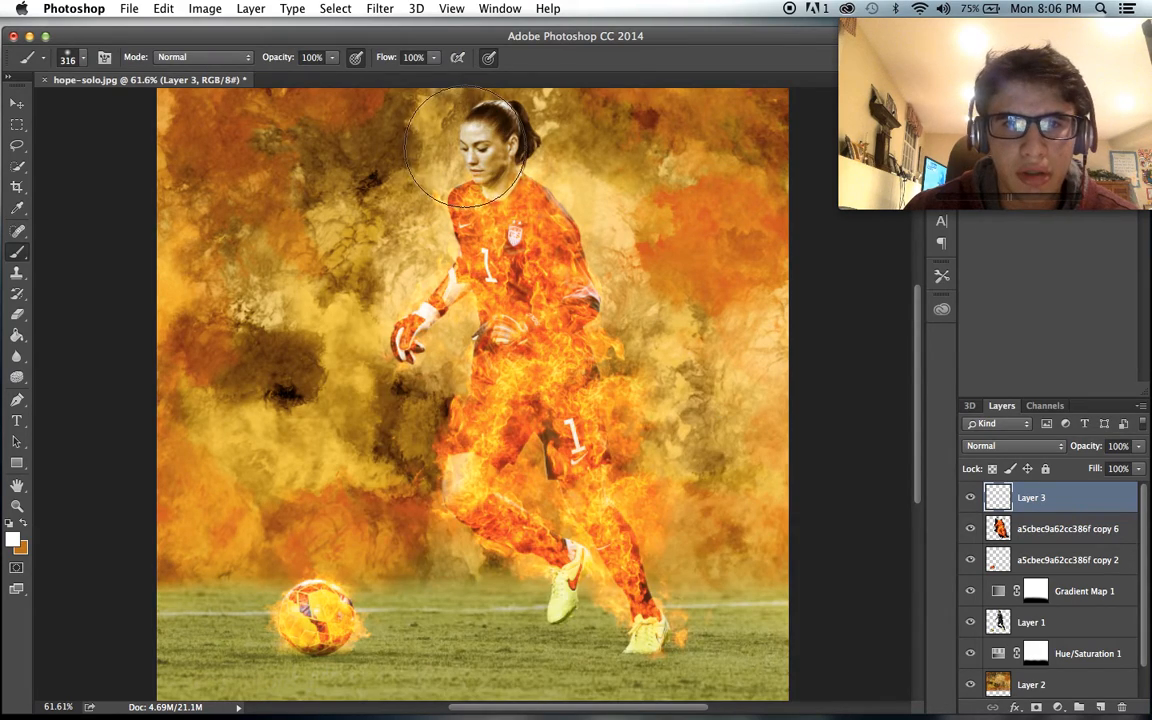
- Choose the 1134 px light-ray brush preset for painting on Layer 3
scroll(468, 148, up, 5)
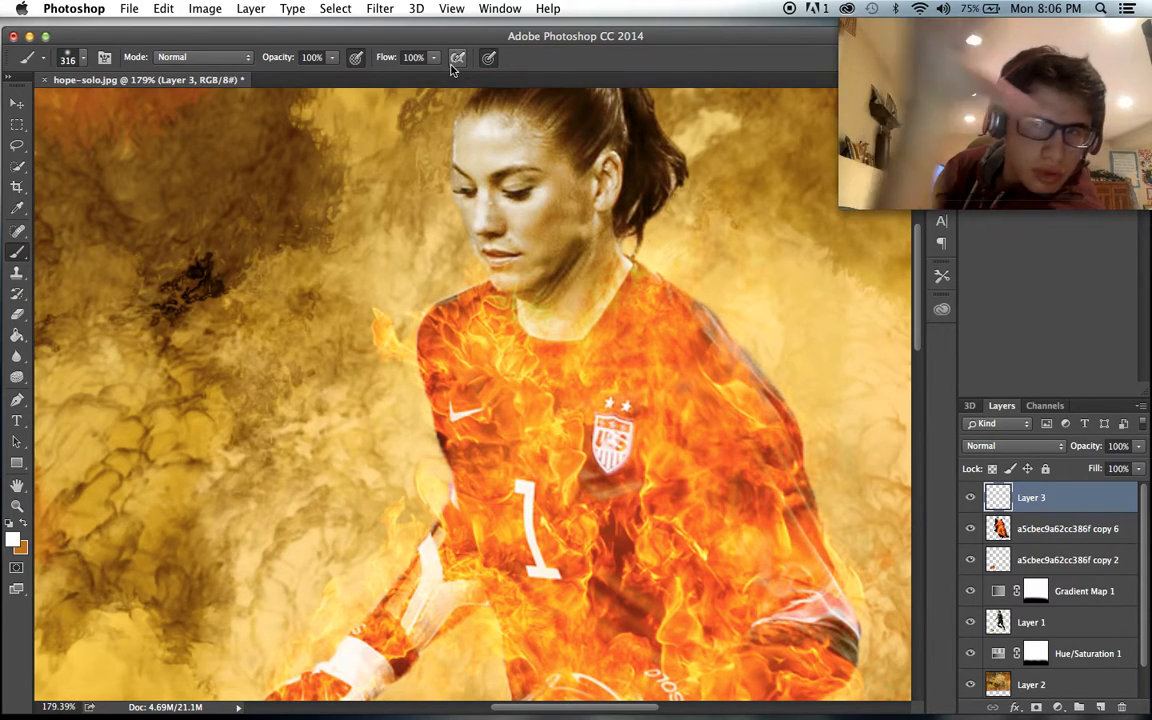
click(84, 61)
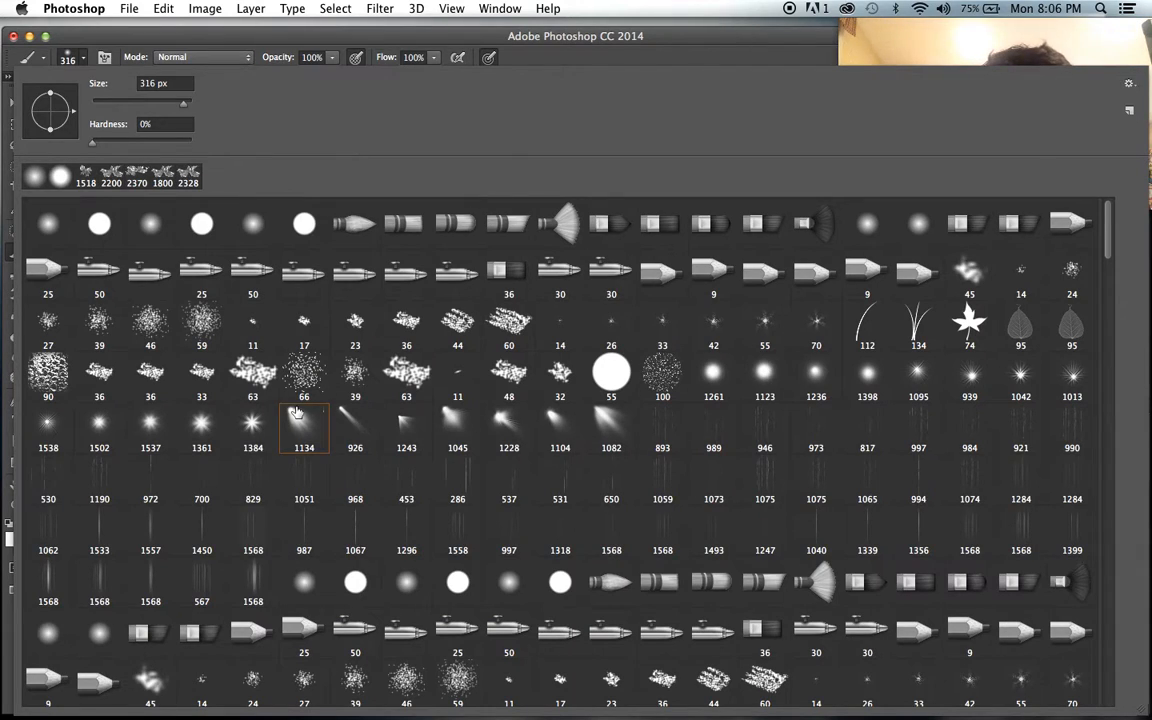
click(399, 39)
scroll(478, 363, down, 5)
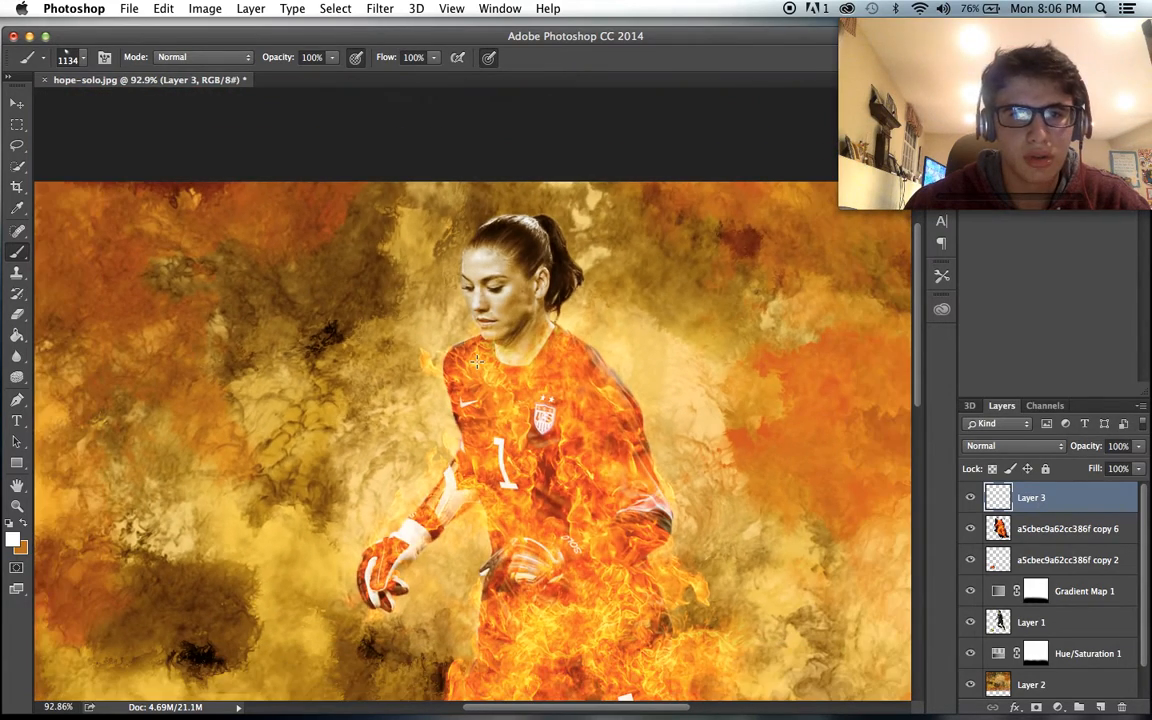
scroll(372, 200, down, 3)
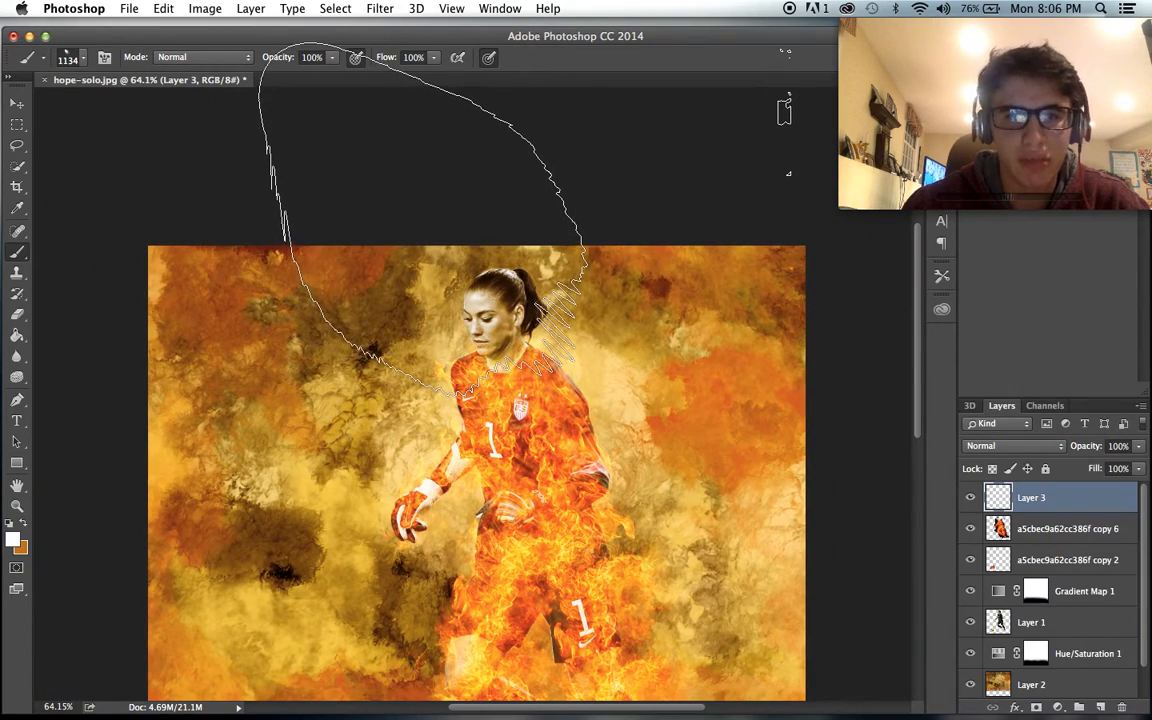
- Undo a test stamp of the light-ray brush and enlarge the brush to 2100 px
click(424, 218)
key(super+z)
key(bracketright)
key(bracketright)
key(bracketright)
key(bracketright)
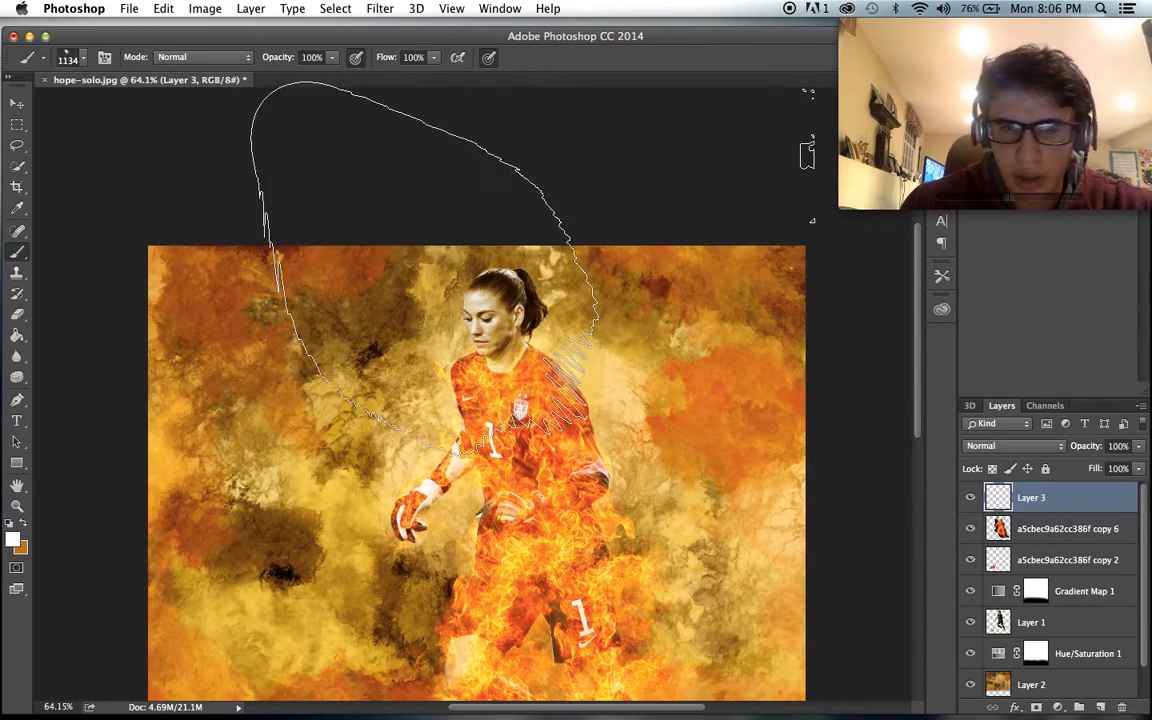
key(bracketright)
key(bracketright)
key(bracketright)
key(bracketright)
key(bracketright)
key(bracketright)
- Stamp white light rays shining from the image's upper-left corner towards the player, undoing the first attempts
click(440, 260)
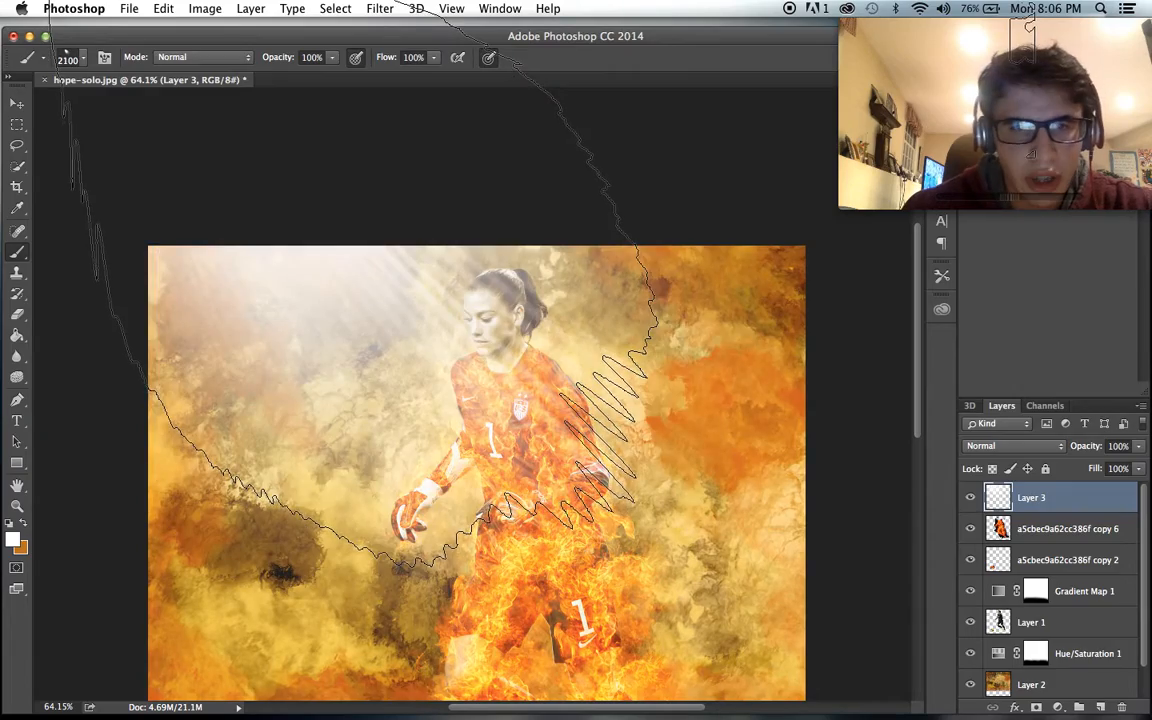
key(super+z)
click(445, 384)
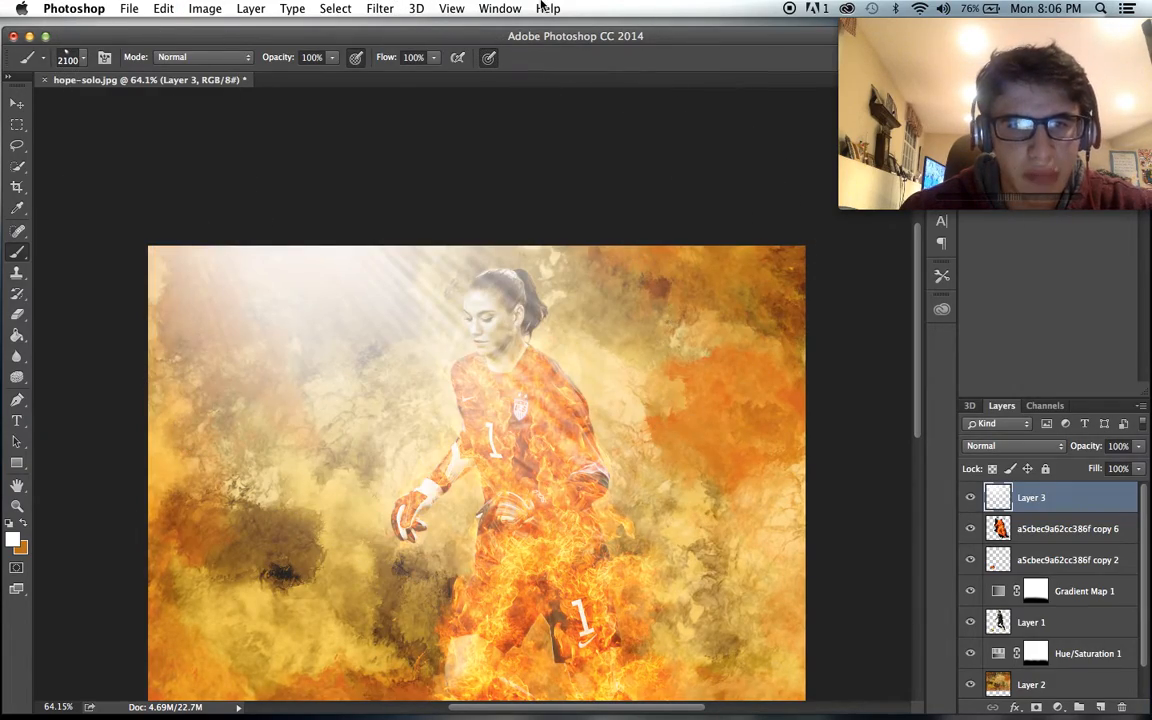
key(super+z)
click(320, 225)
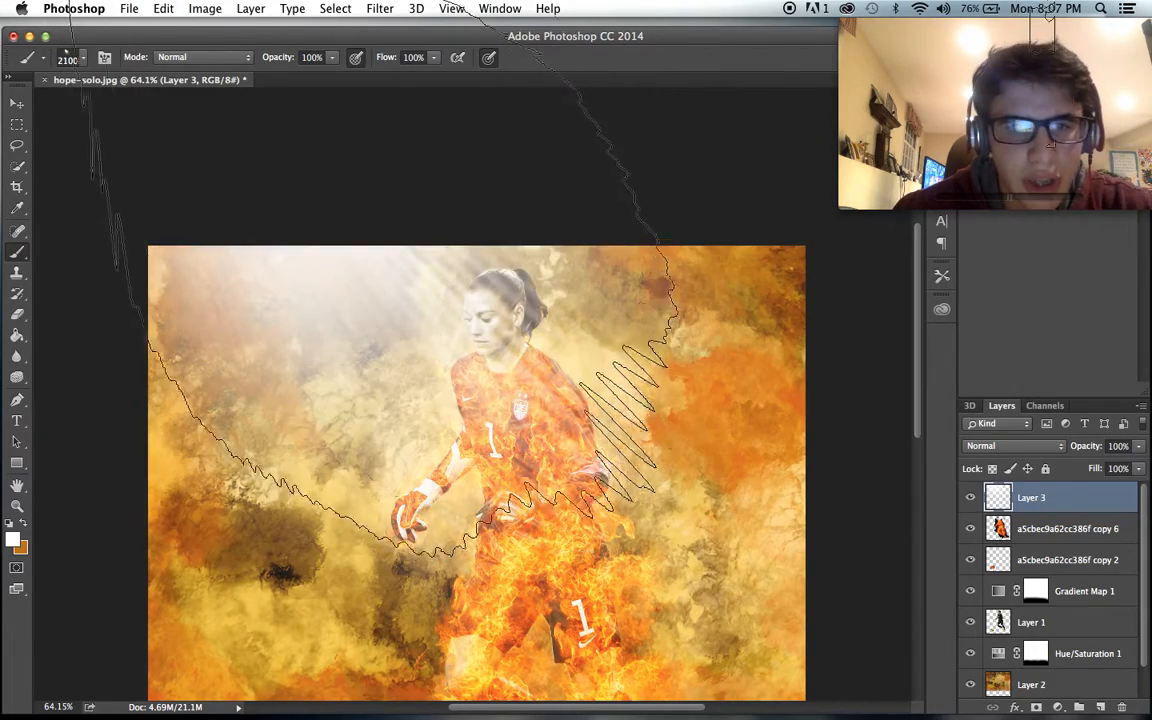
- Apply a Gaussian Blur with a 9.9 pixel radius to the light rays on Layer 3
click(380, 8)
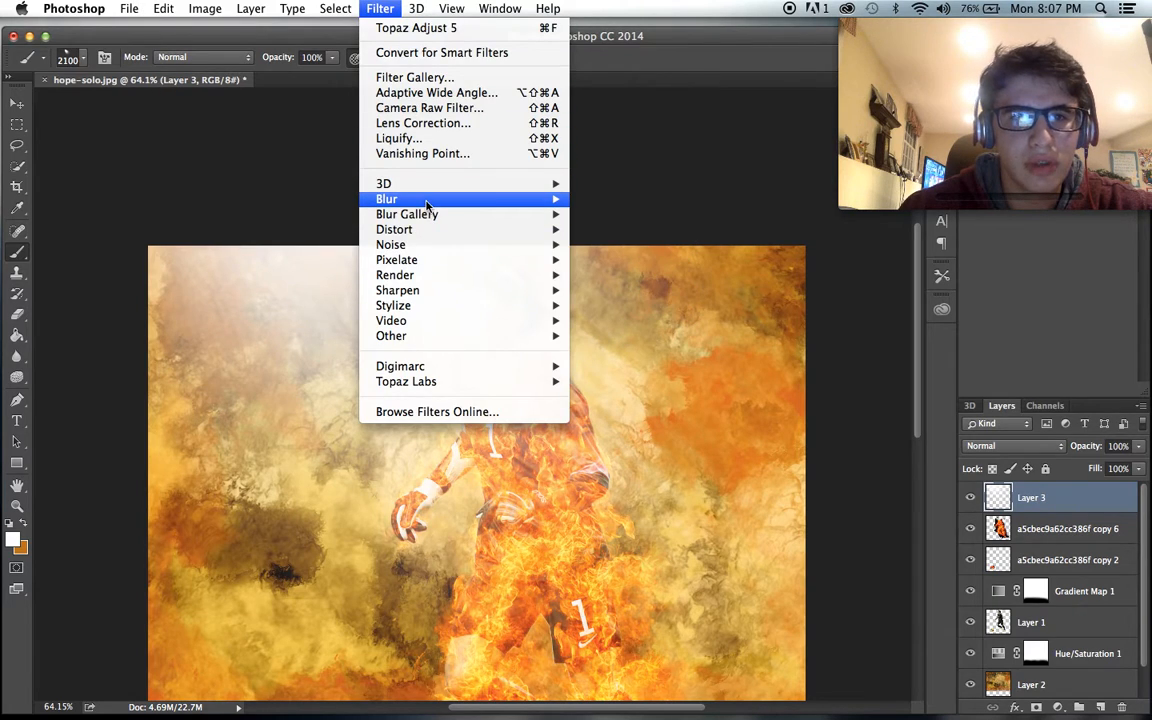
mouse_move(400, 199)
click(632, 260)
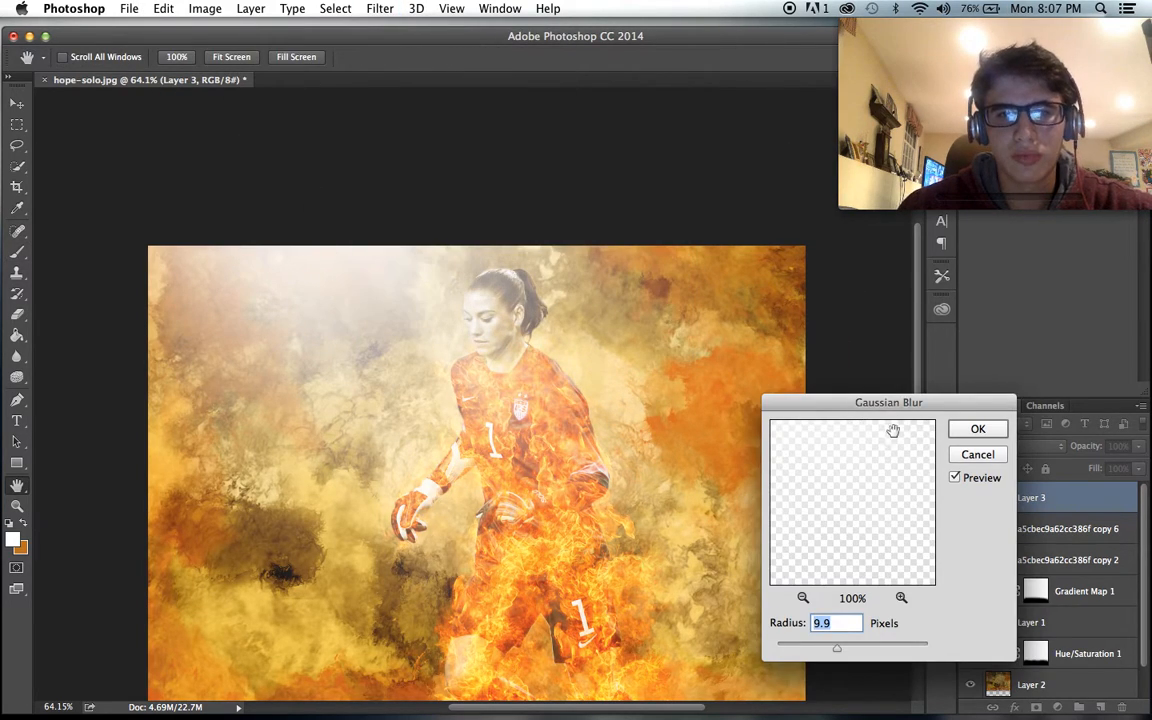
click(978, 428)
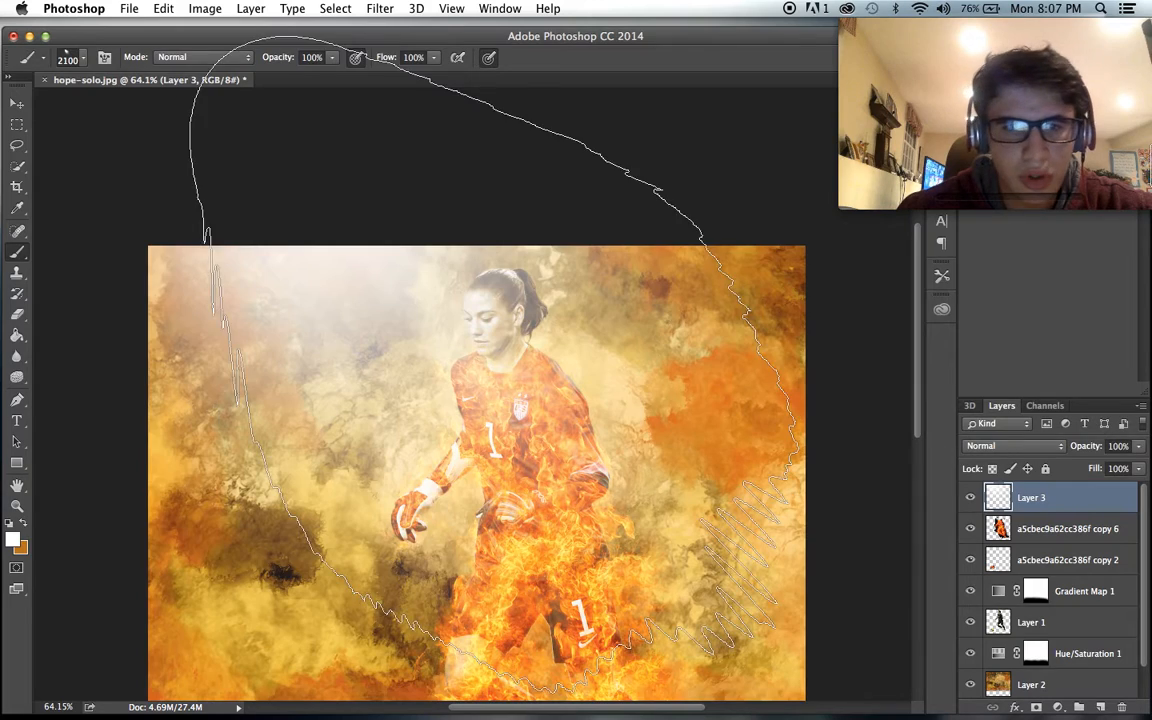
scroll(493, 366, down, 5)
scroll(500, 378, up, 5)
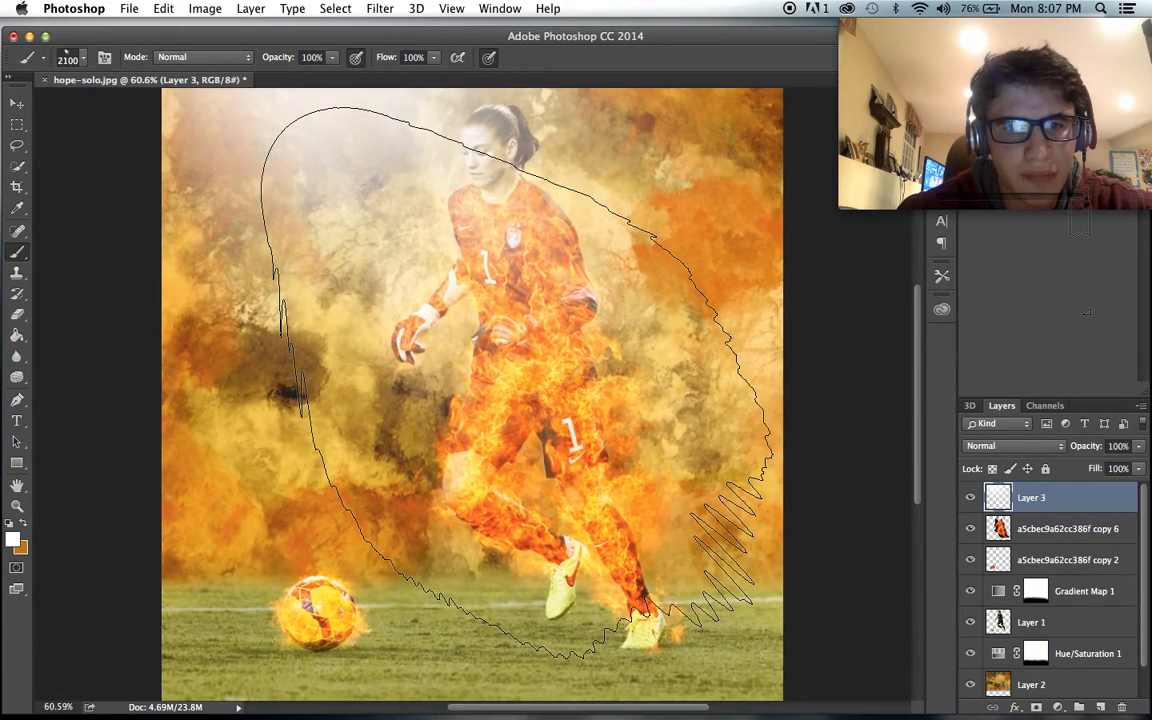
scroll(516, 383, down, 1)
click(974, 502)
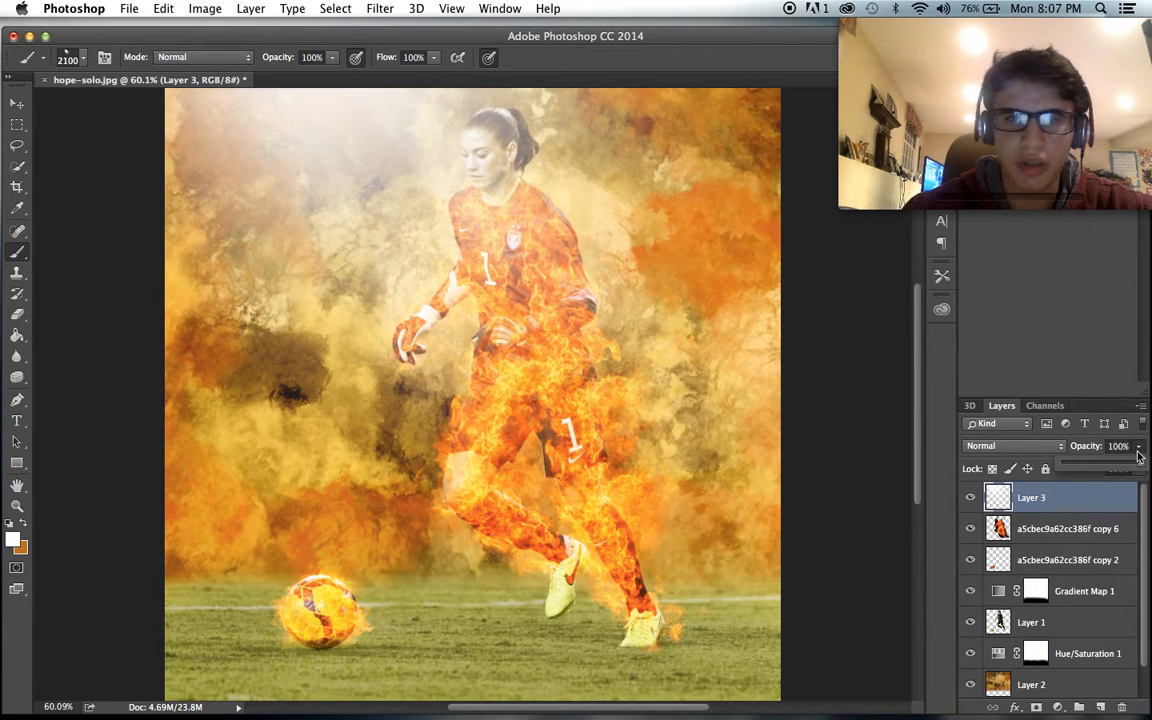
scroll(602, 335, up, 2)
scroll(602, 335, down, 3)
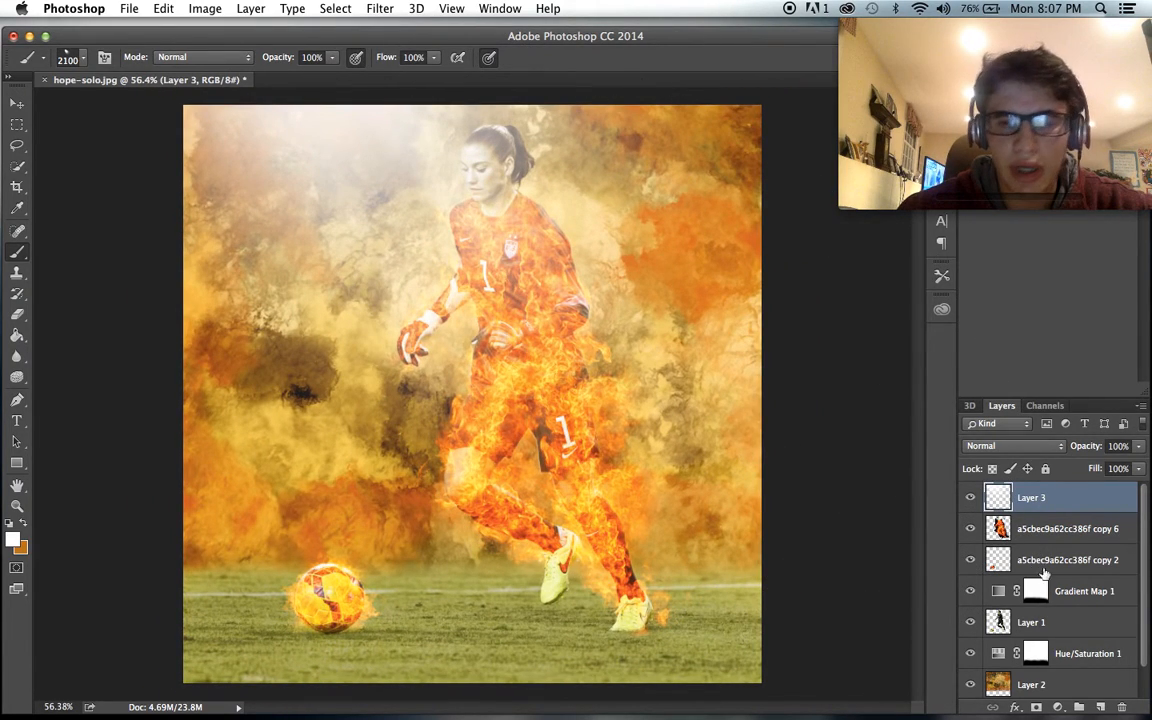
- Add a new layer above Layer 3 and fill it entirely with black
click(1100, 707)
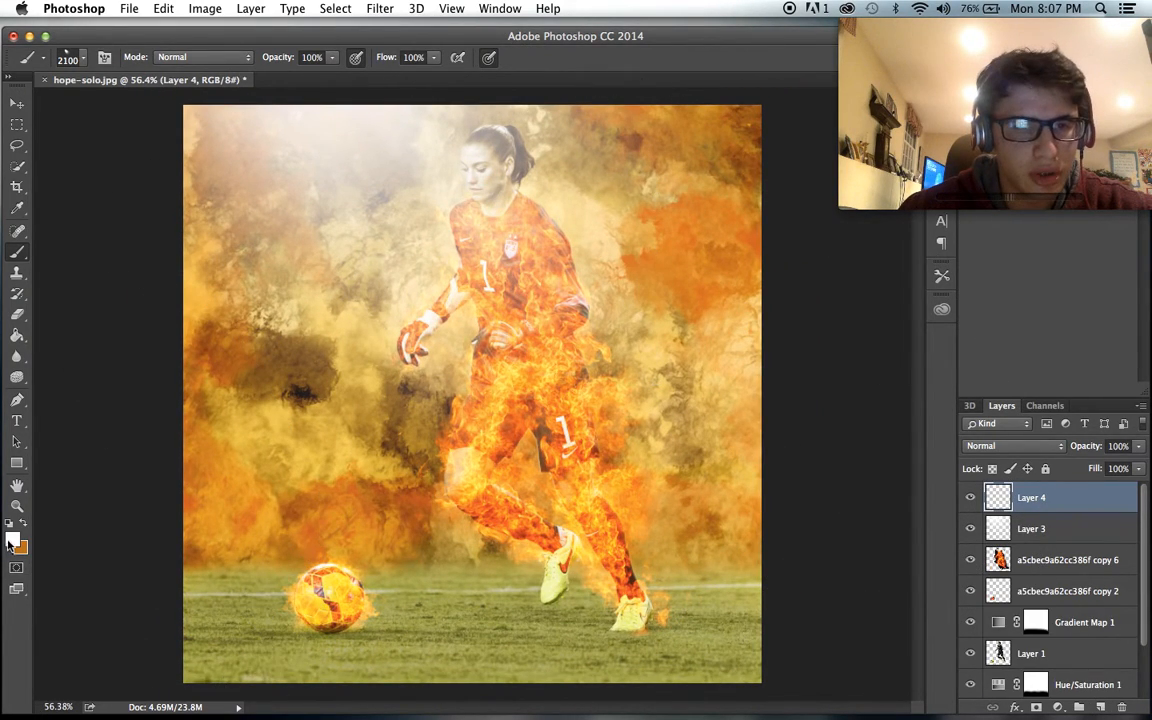
click(17, 338)
click(255, 335)
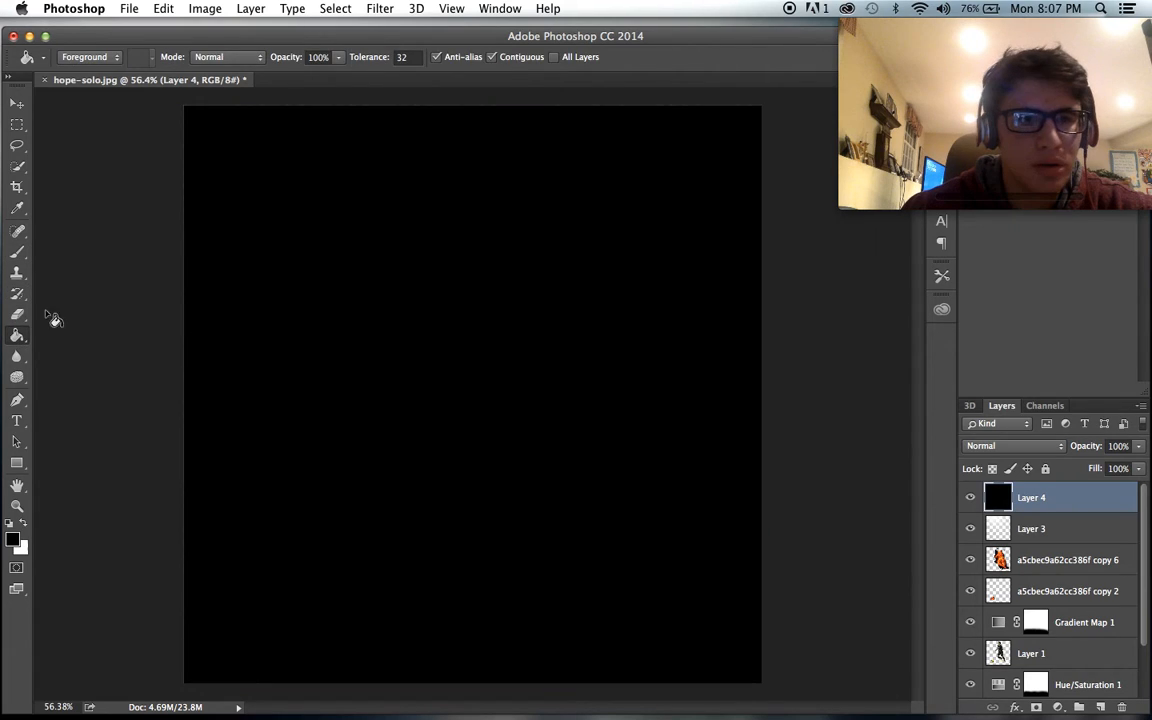
- Erase the black on Layer 4 over the player and background with a soft 1500 px eraser, leaving a dark vignette
key(e)
key(bracketright)
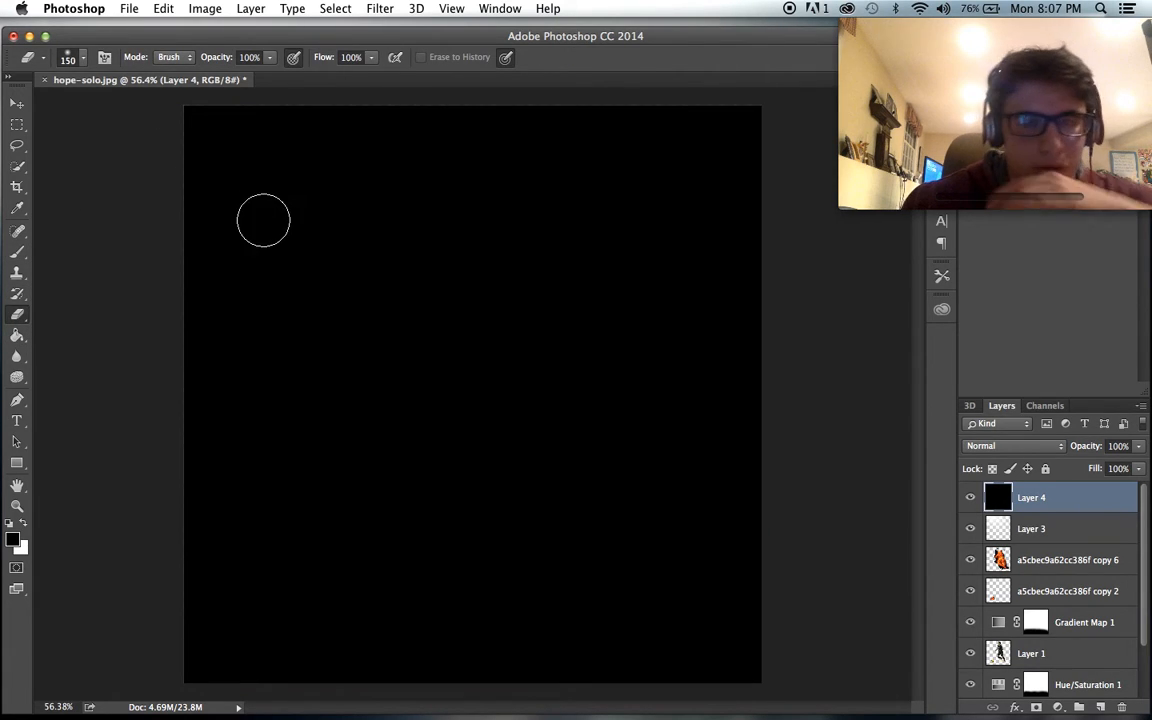
key(bracketright)
key(bracketright)
key(bracketright)
key(bracketright)
key(bracketright)
key(bracketright)
key(bracketright)
key(bracketright)
key(bracketright)
key(bracketright)
click(353, 290)
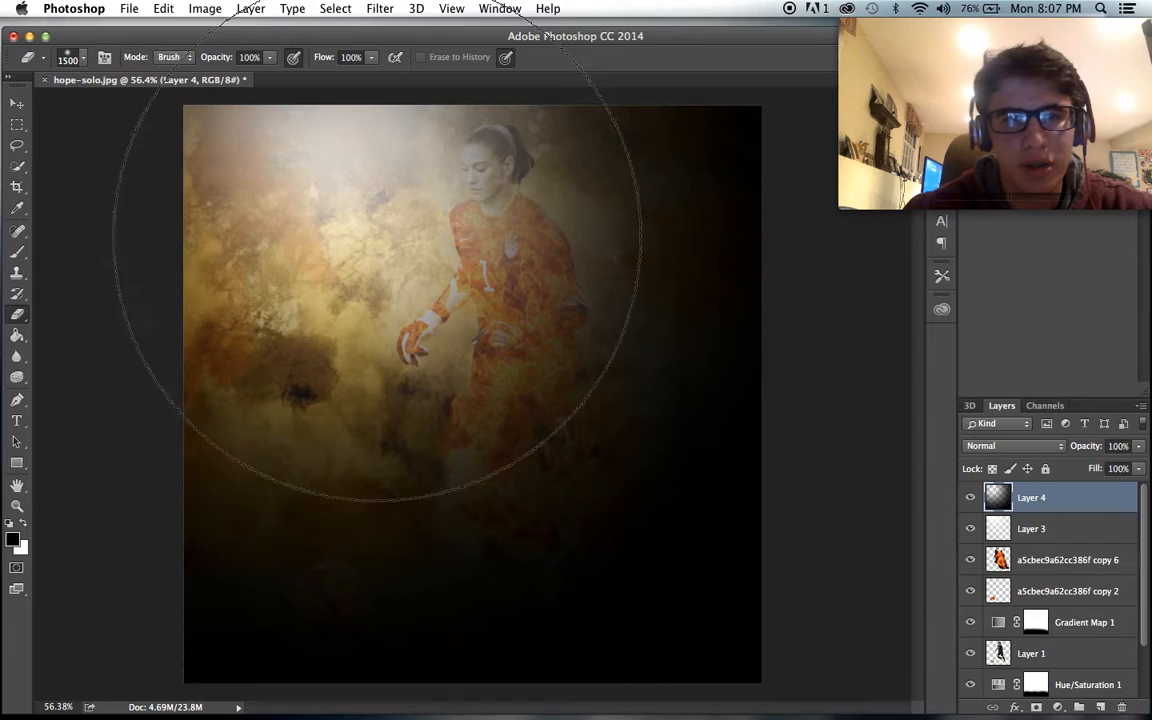
click(406, 332)
click(490, 363)
click(492, 372)
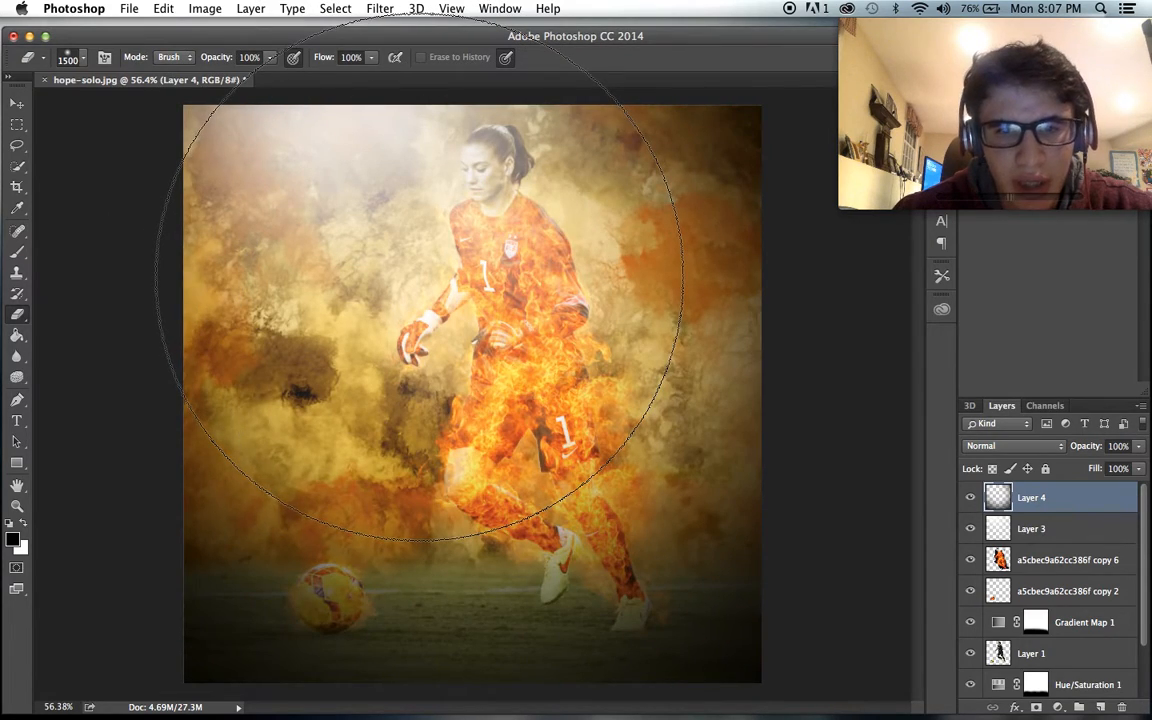
click(456, 297)
click(446, 280)
click(462, 318)
click(424, 298)
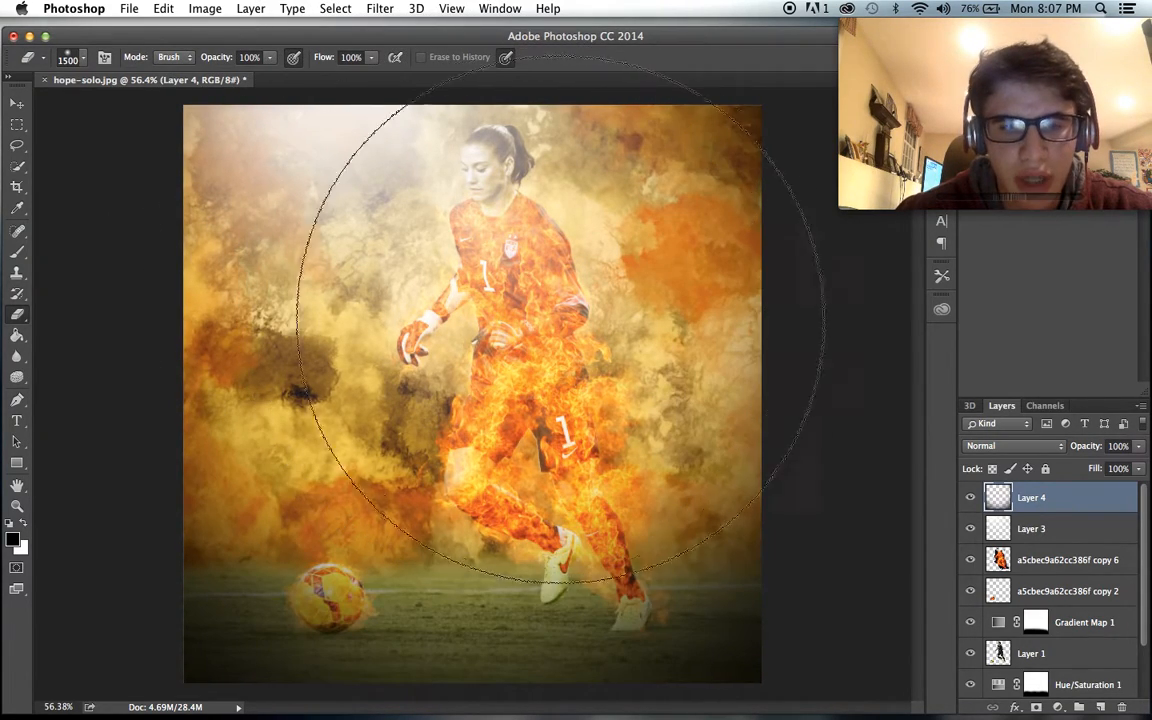
click(573, 332)
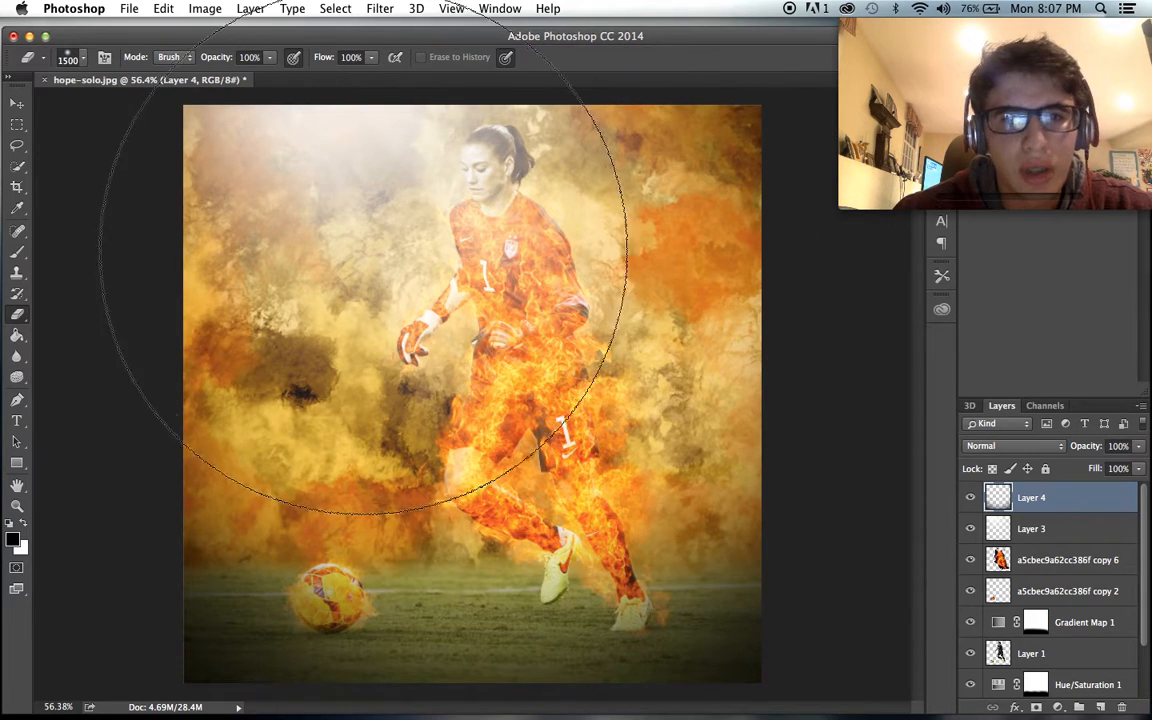
- Try Layer 3 between Gradient Map 1 and Layer 1, toggle its visibility, and return it directly below Layer 4
mouse_move(1023, 527)
mouse_down()
mouse_move(1022, 486)
mouse_move(1022, 540)
mouse_up()
scroll(546, 405, up, 3)
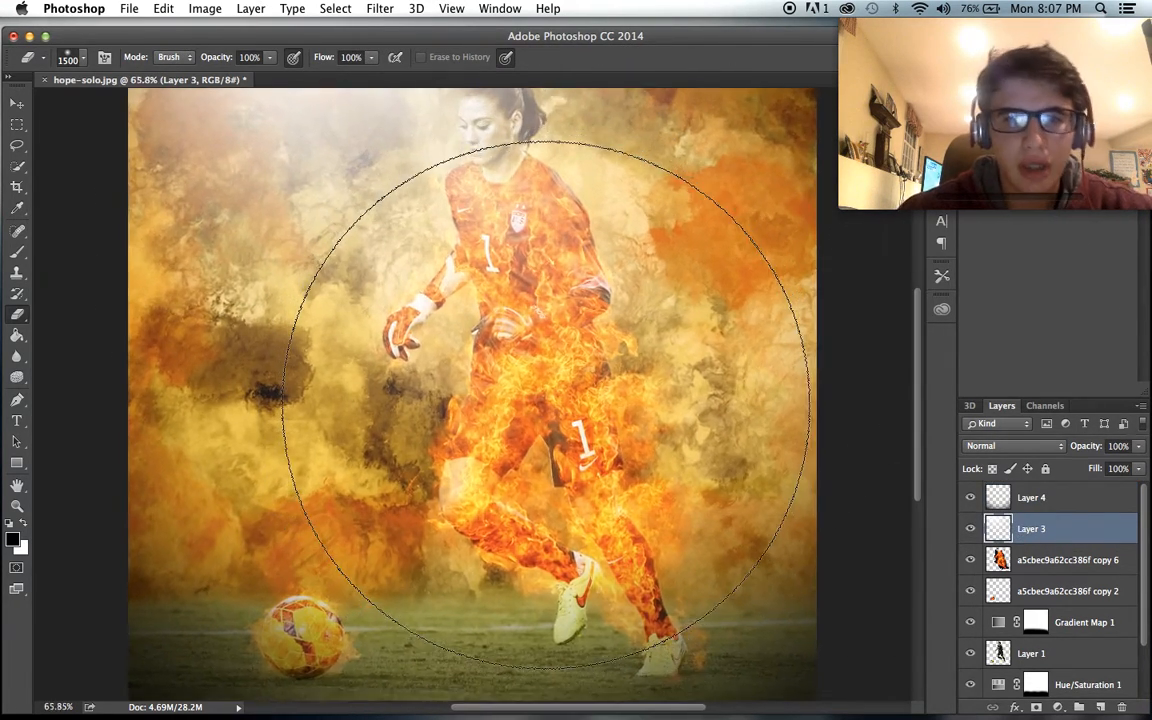
scroll(546, 405, down, 3)
scroll(546, 405, down, 1)
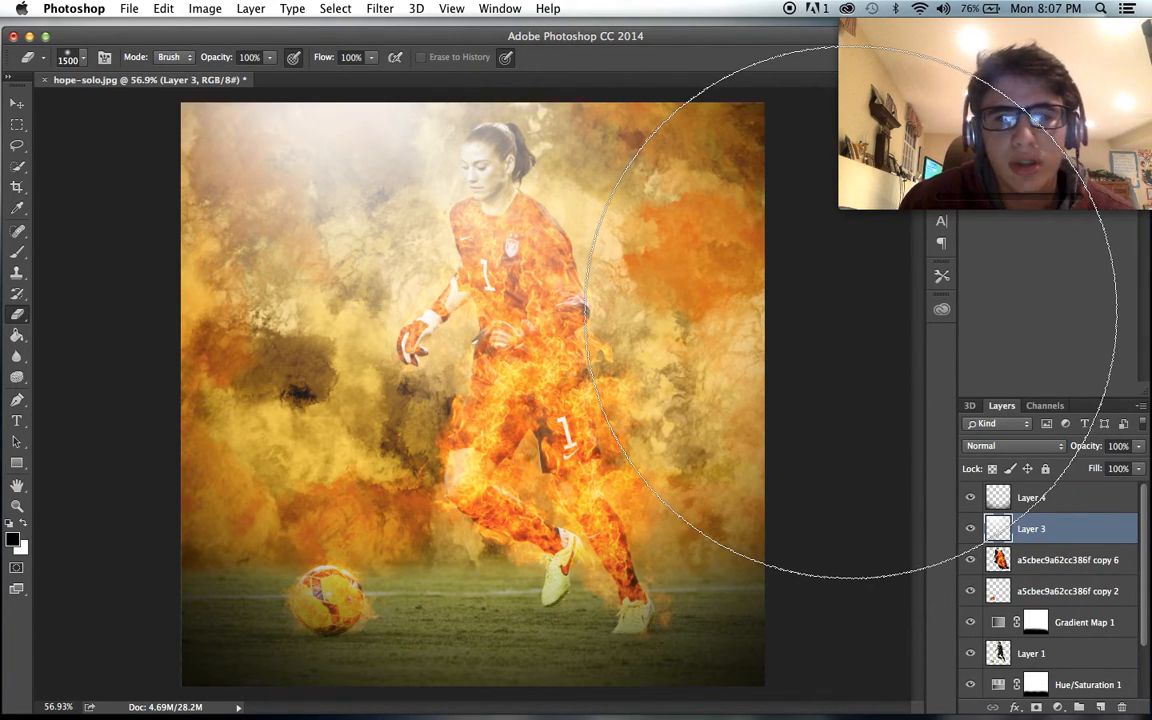
drag(1033, 538, 1030, 641)
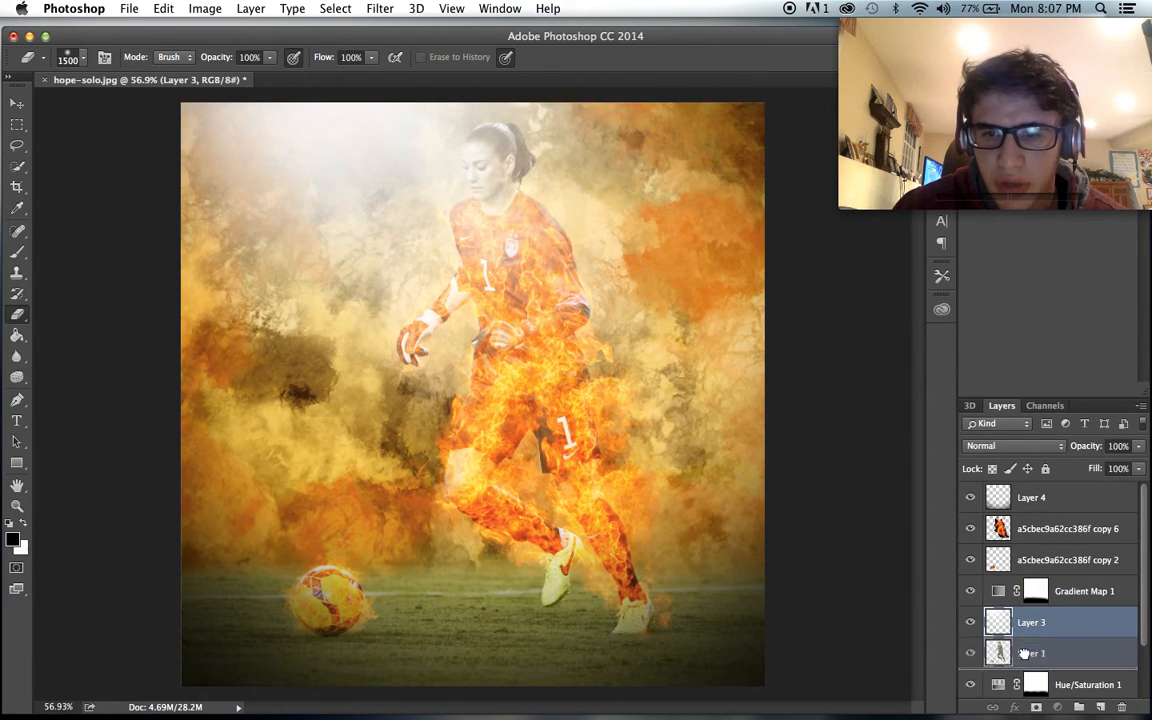
click(969, 623)
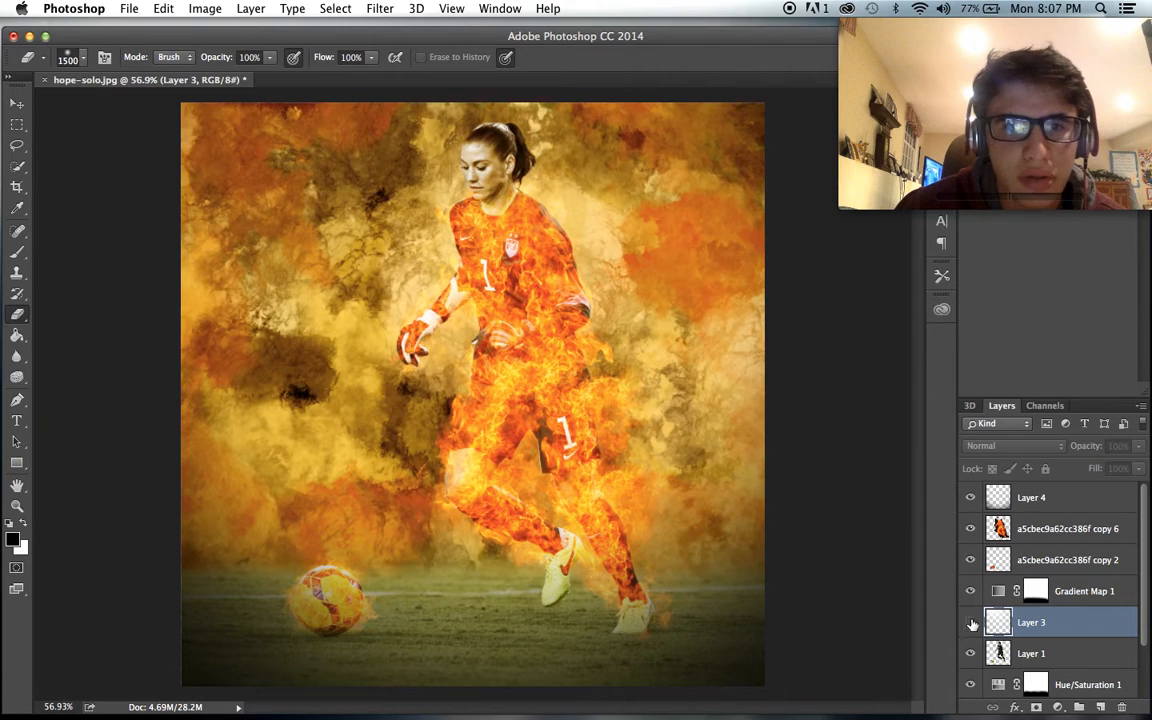
drag(1018, 623, 1025, 513)
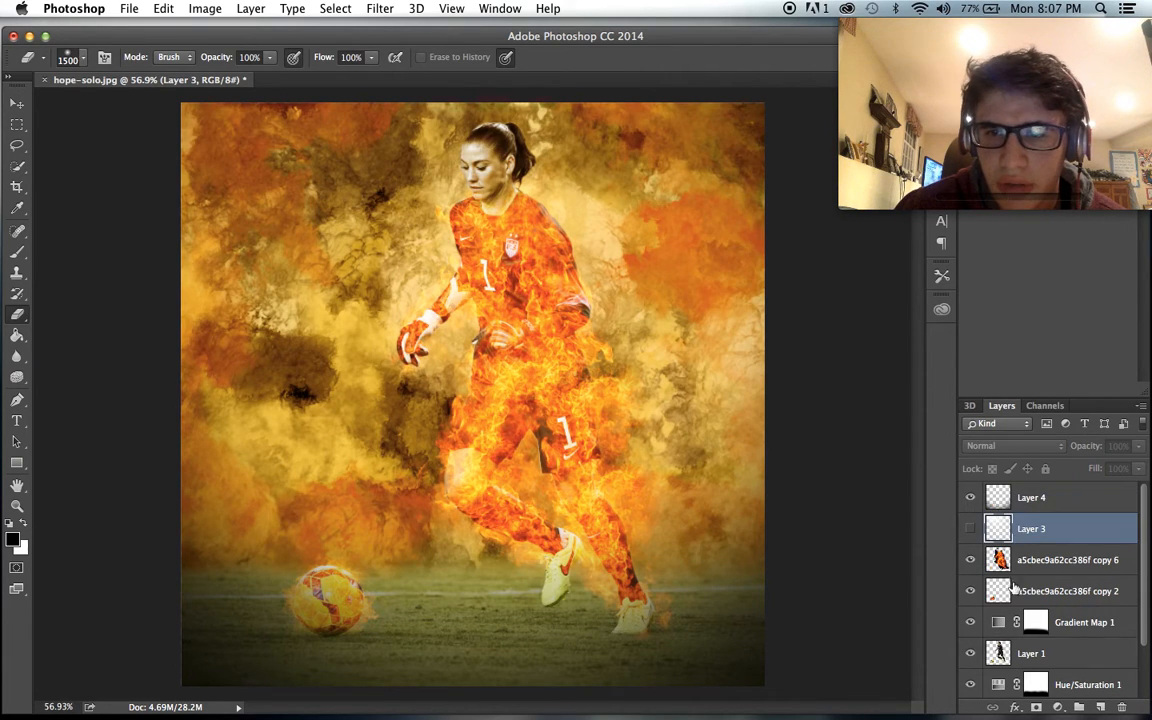
click(969, 528)
scroll(830, 460, up, 2)
scroll(830, 460, down, 3)
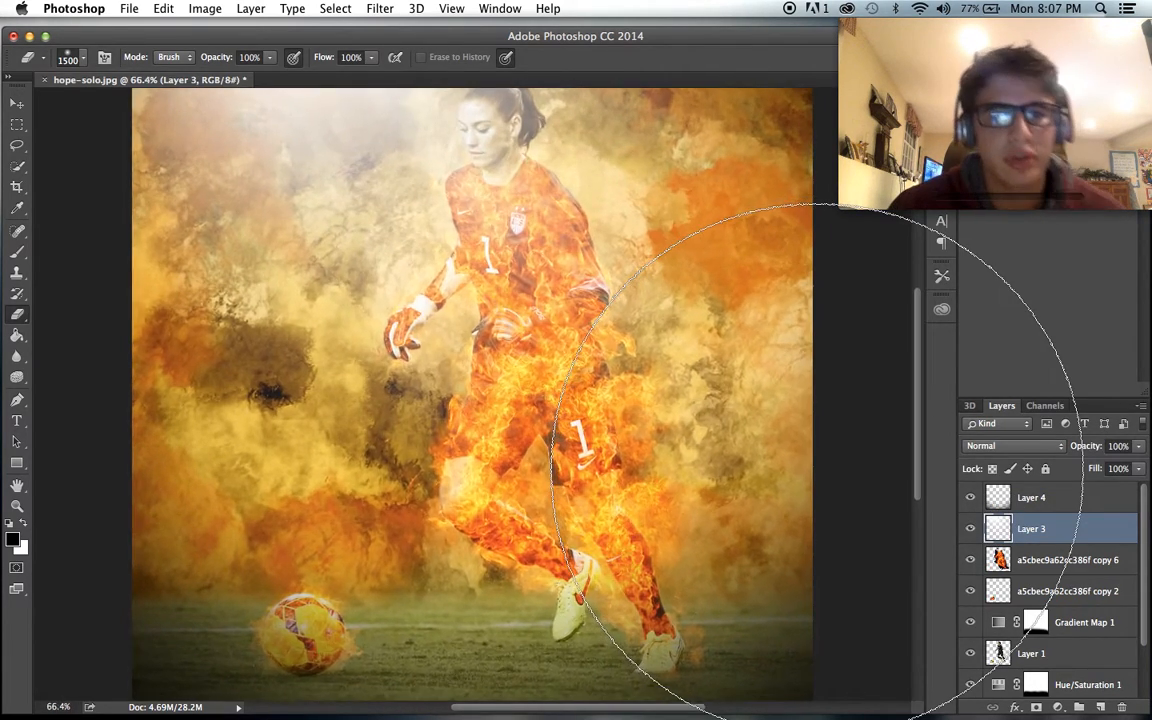
scroll(733, 449, up, 1)
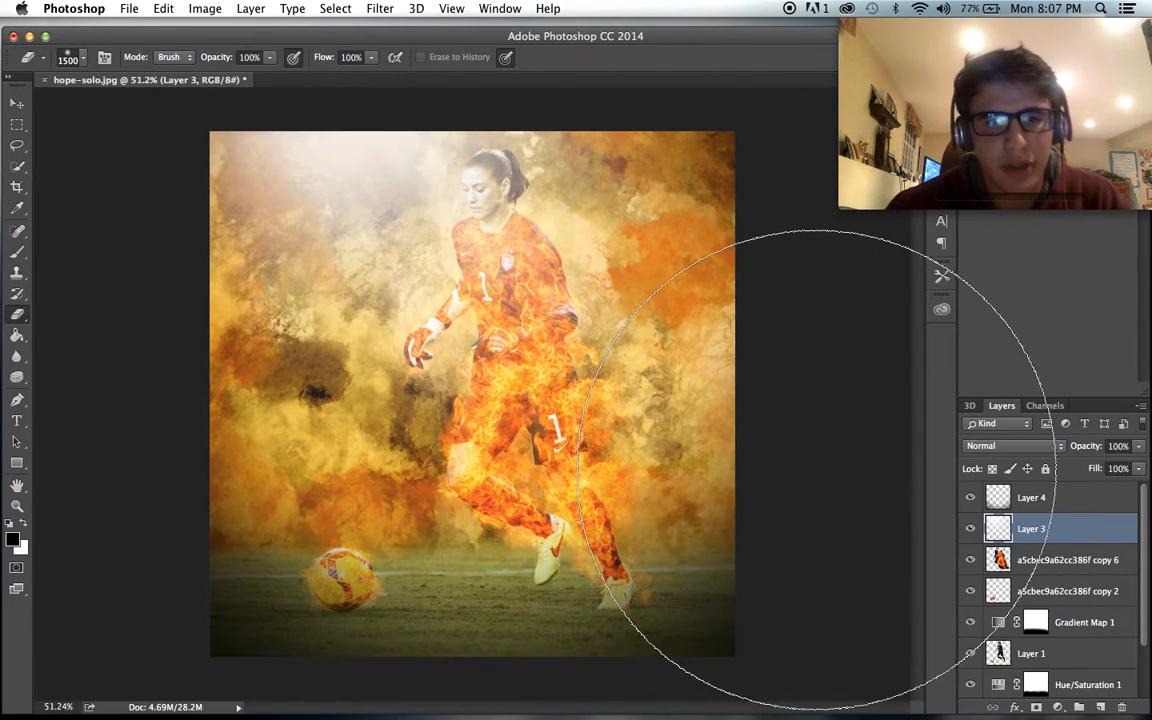
scroll(734, 449, up, 1)
key(bracketright)
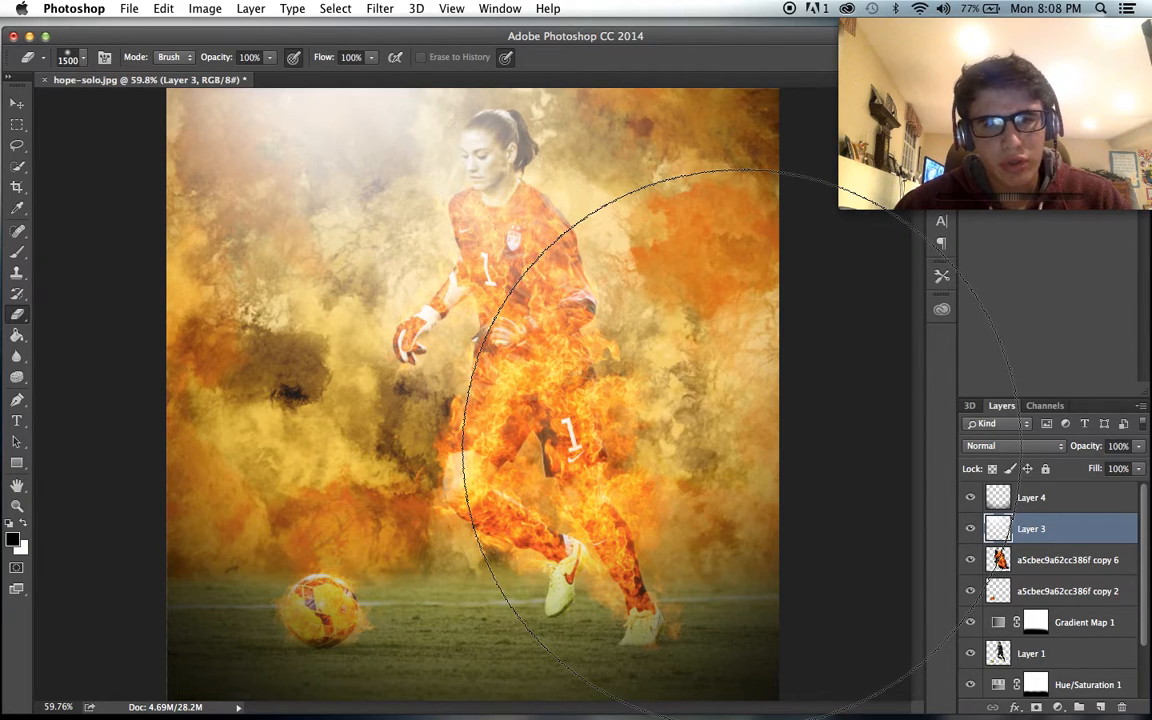
- Try colorizing the painted background on Layer 2 with Hue/Saturation at hue 29 and saturation 35, and discard the adjustment
scroll(1038, 617, down, 2)
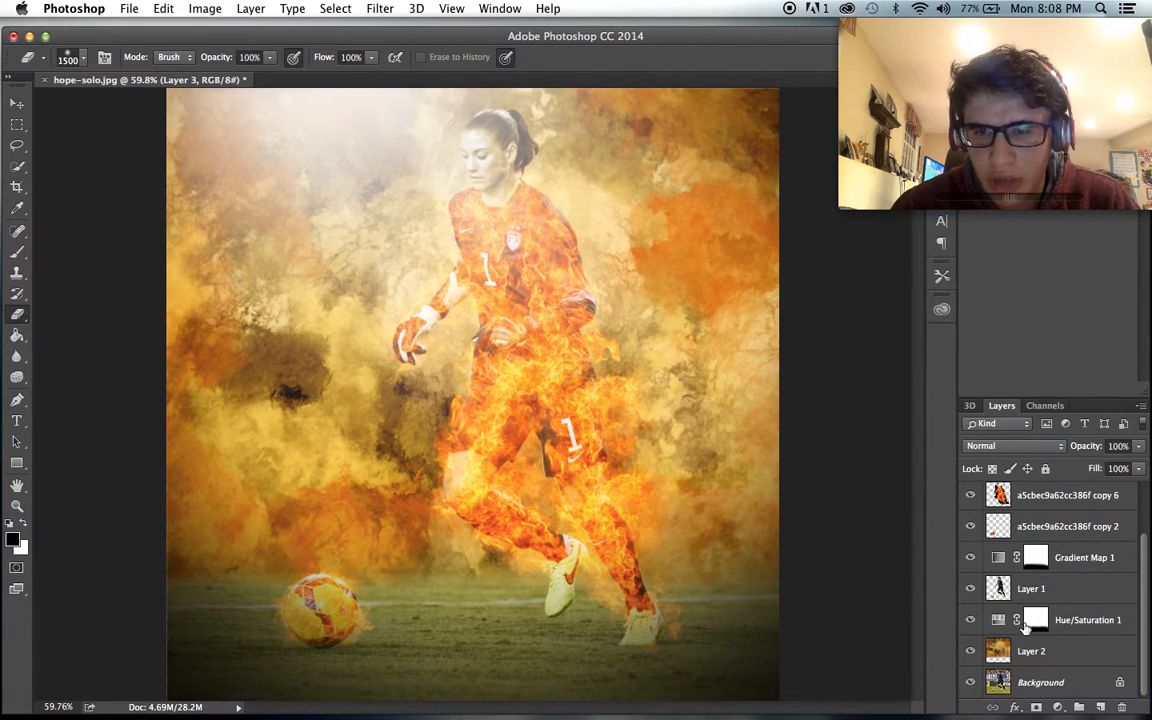
click(1031, 651)
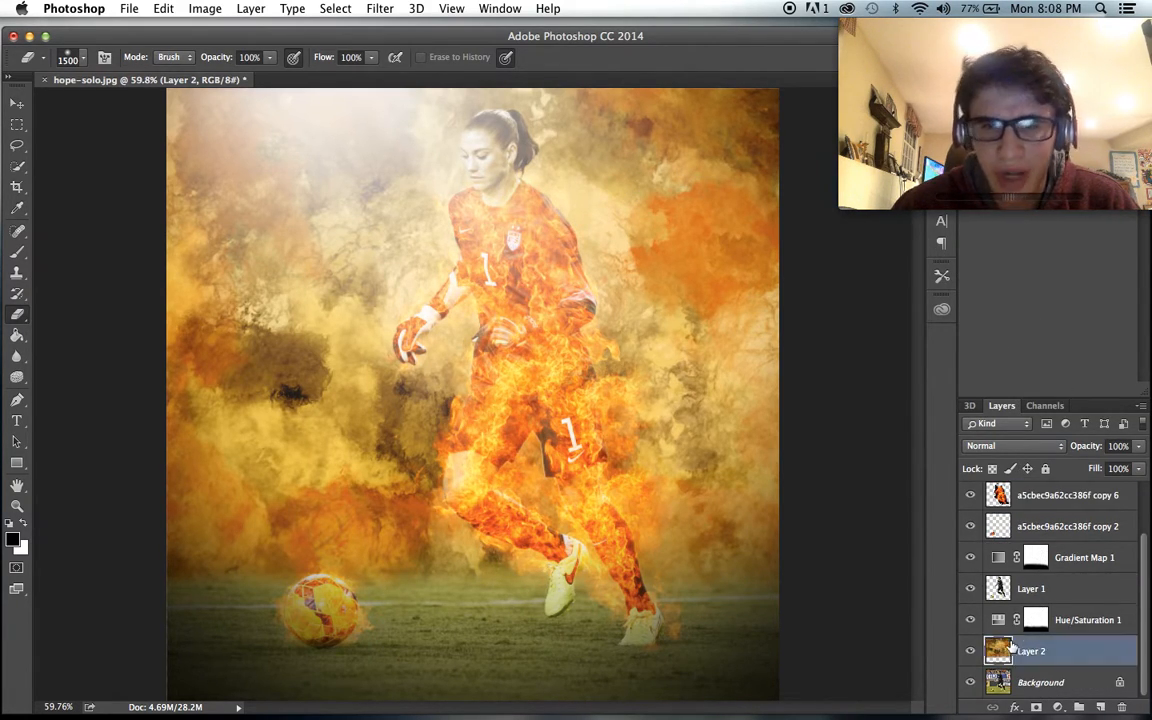
click(215, 8)
mouse_move(198, 52)
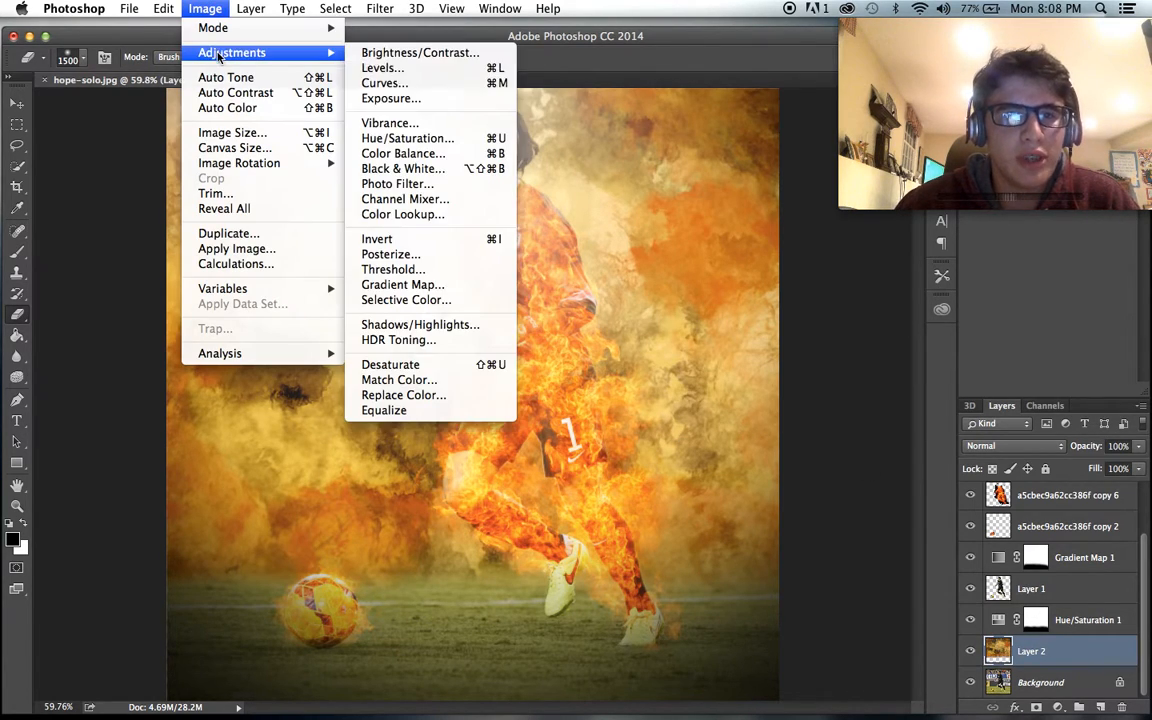
click(408, 138)
click(1016, 425)
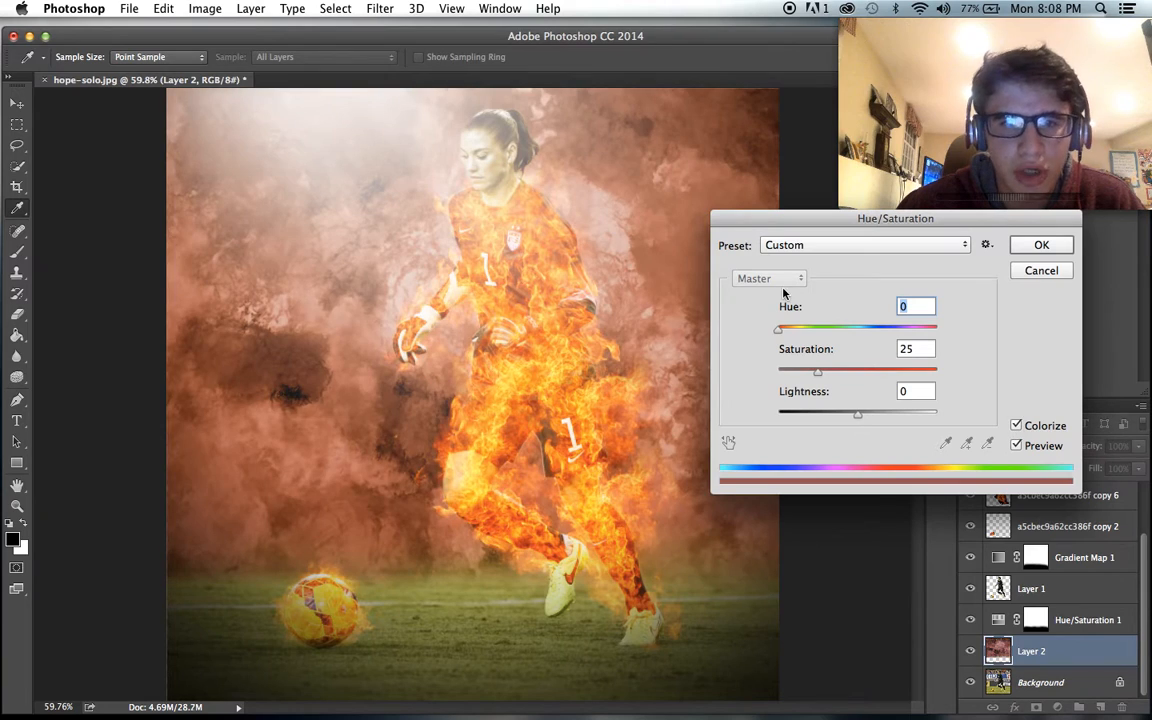
drag(778, 330, 808, 335)
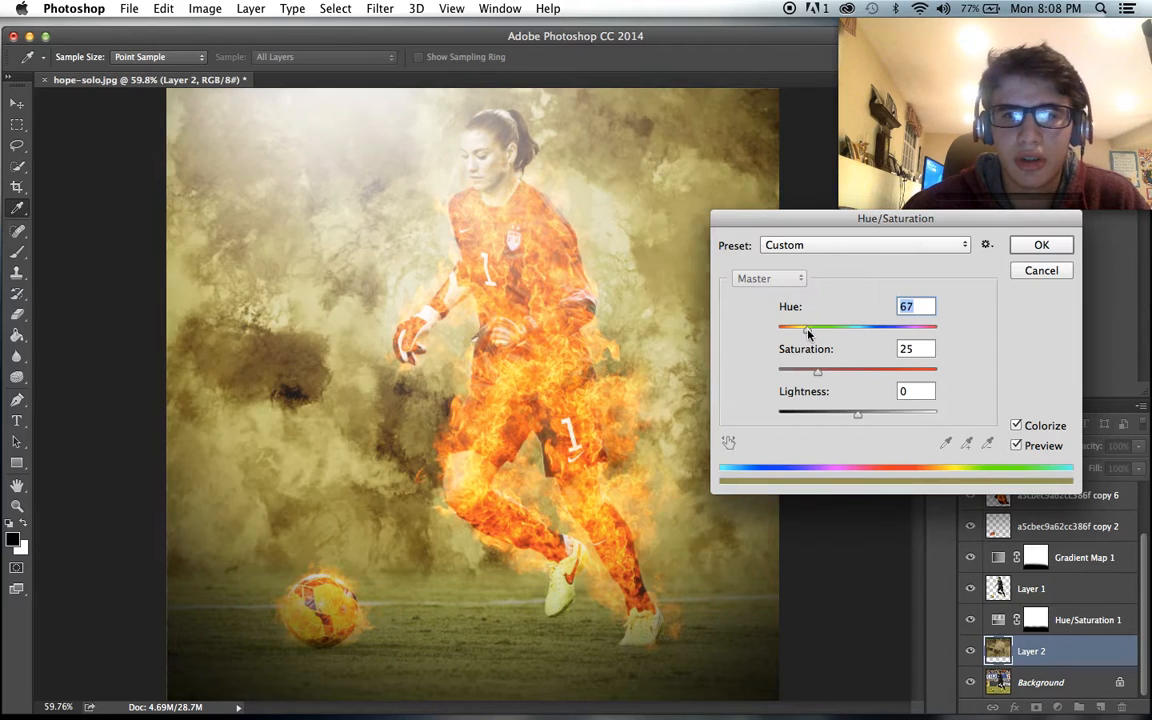
click(851, 372)
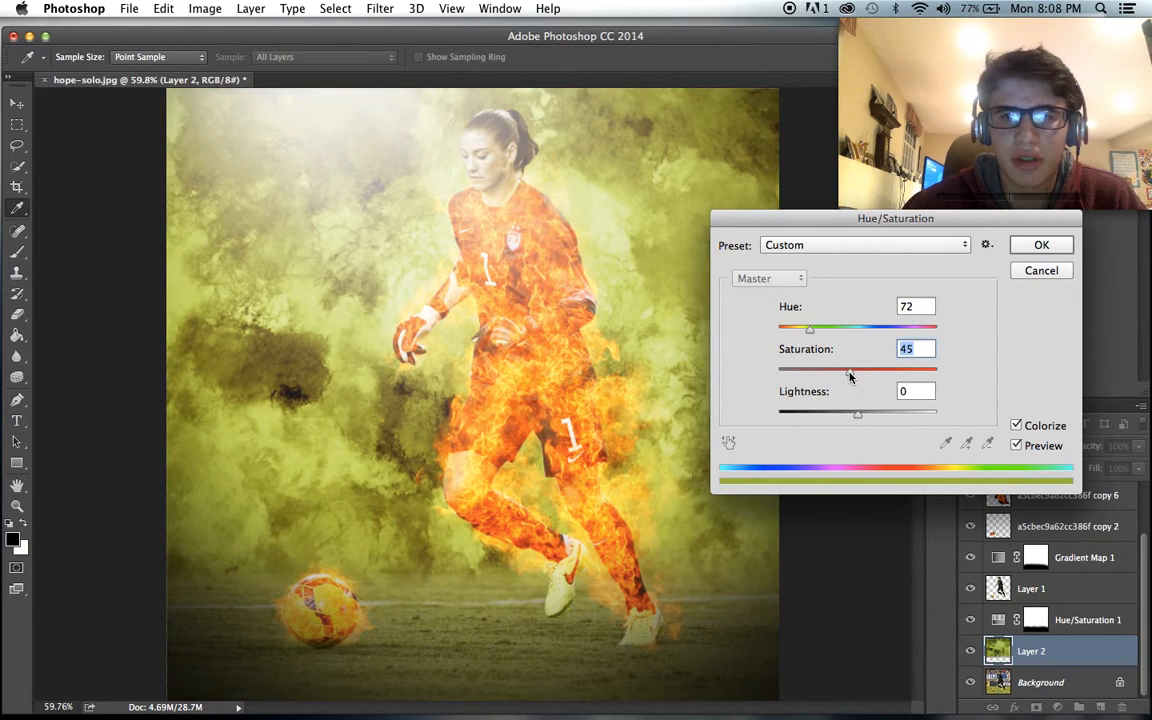
drag(810, 331, 792, 334)
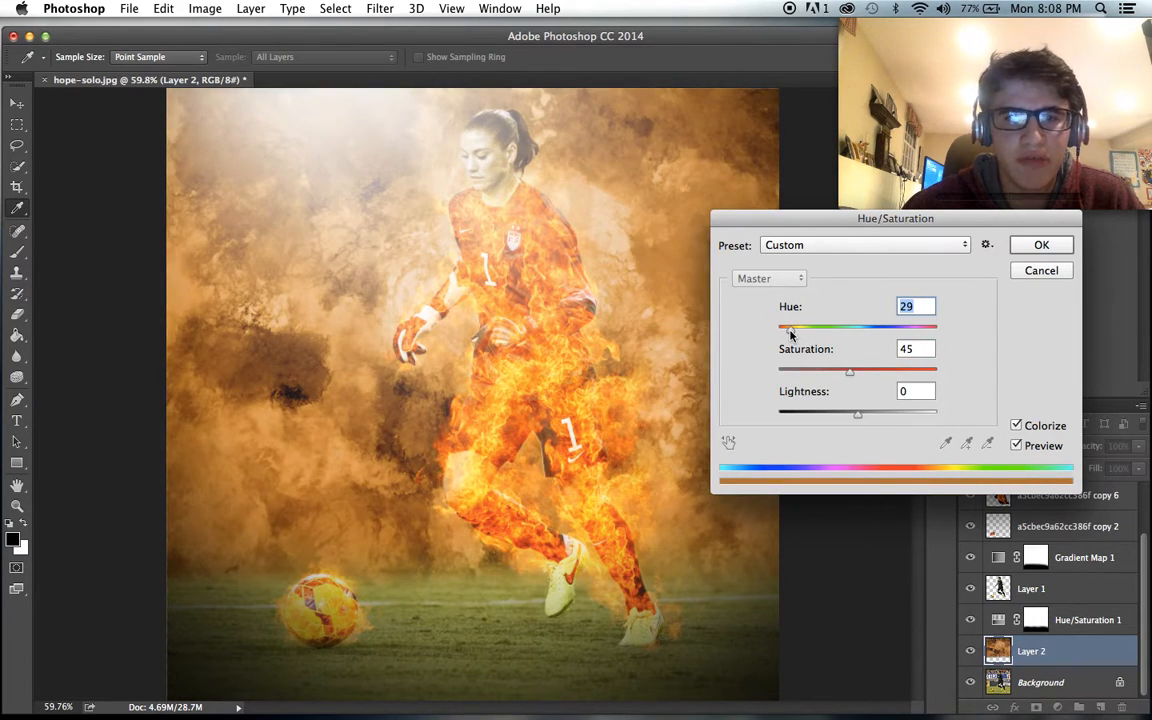
click(835, 372)
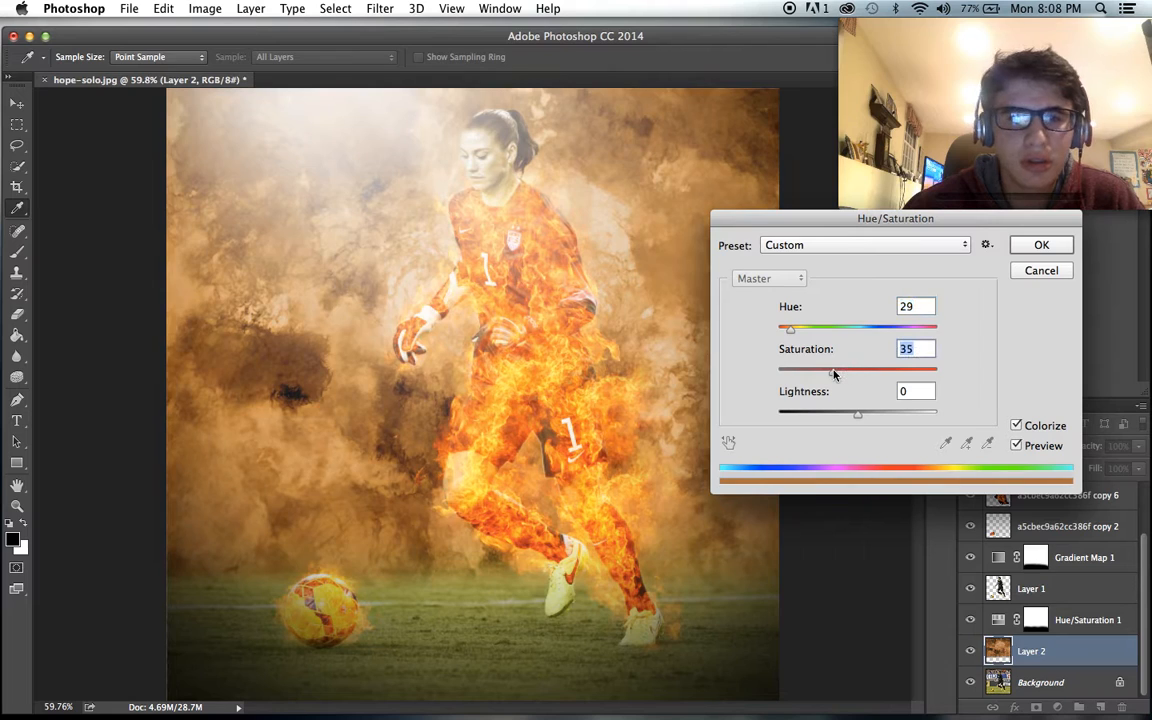
click(1021, 270)
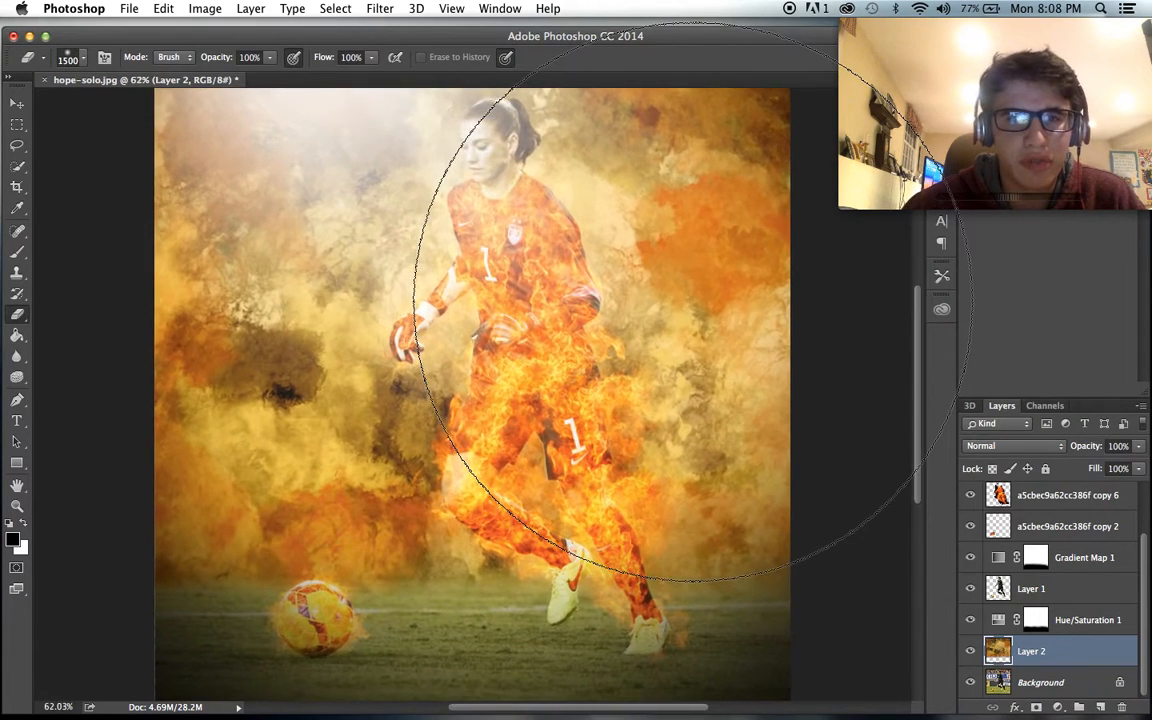
- Delete Layer 3 with the light rays from the artwork
scroll(693, 301, down, 1)
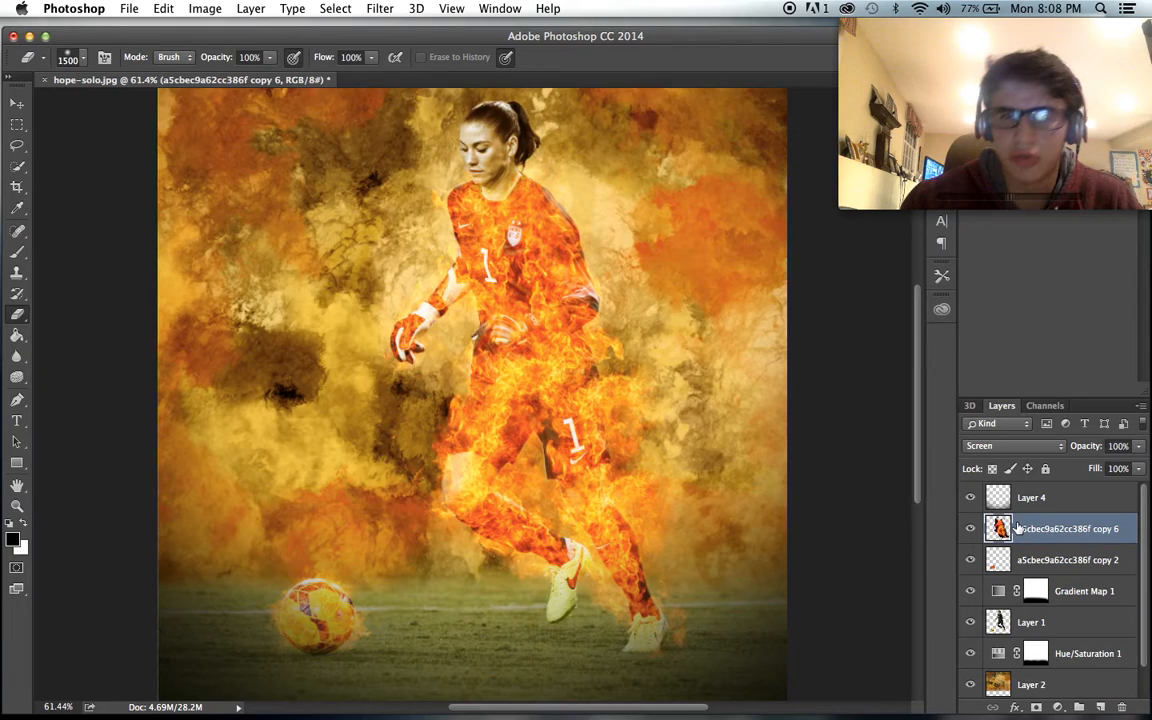
scroll(540, 398, down, 2)
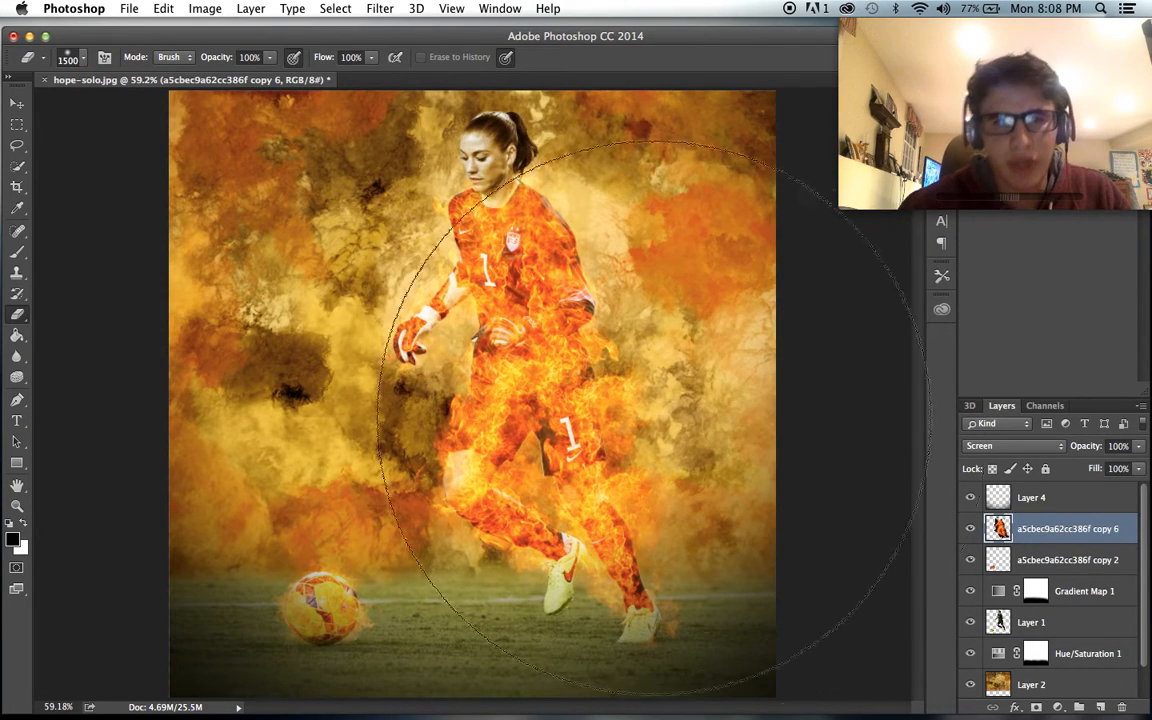
scroll(615, 409, up, 2)
scroll(615, 409, down, 2)
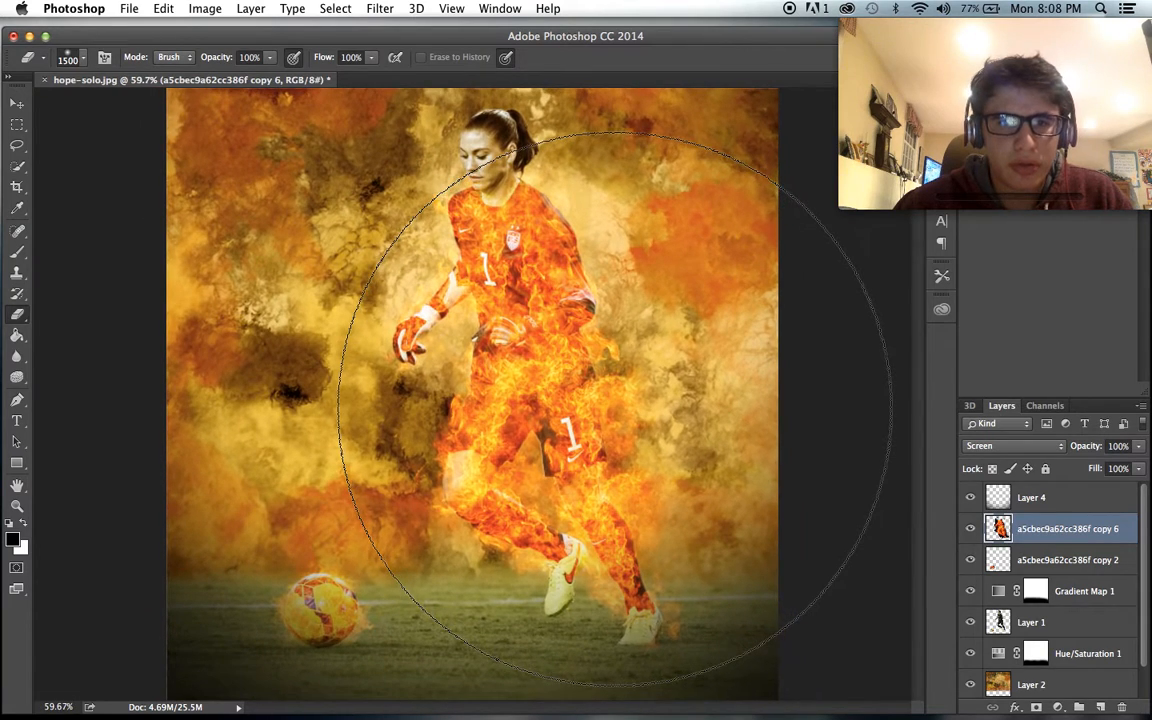
scroll(1035, 540, down, 1)
- Compare the artwork with the Gradient Map 1 and Hue/Saturation 1 adjustments hidden and shown
click(966, 564)
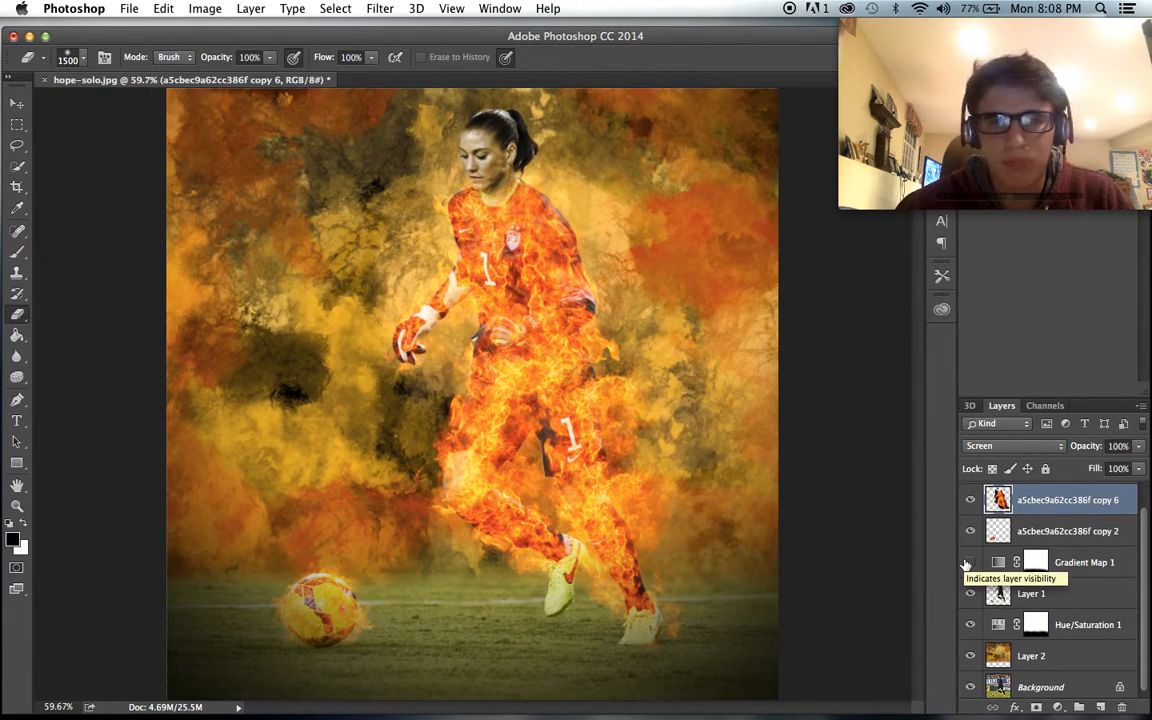
click(966, 564)
click(976, 563)
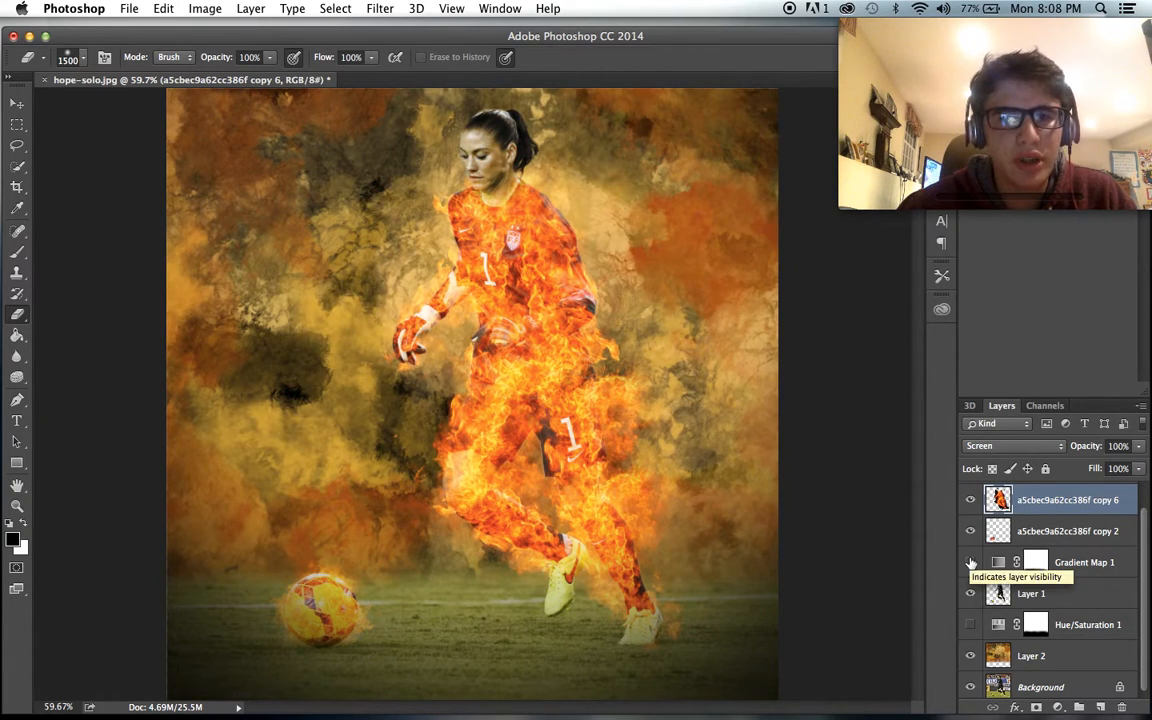
click(970, 563)
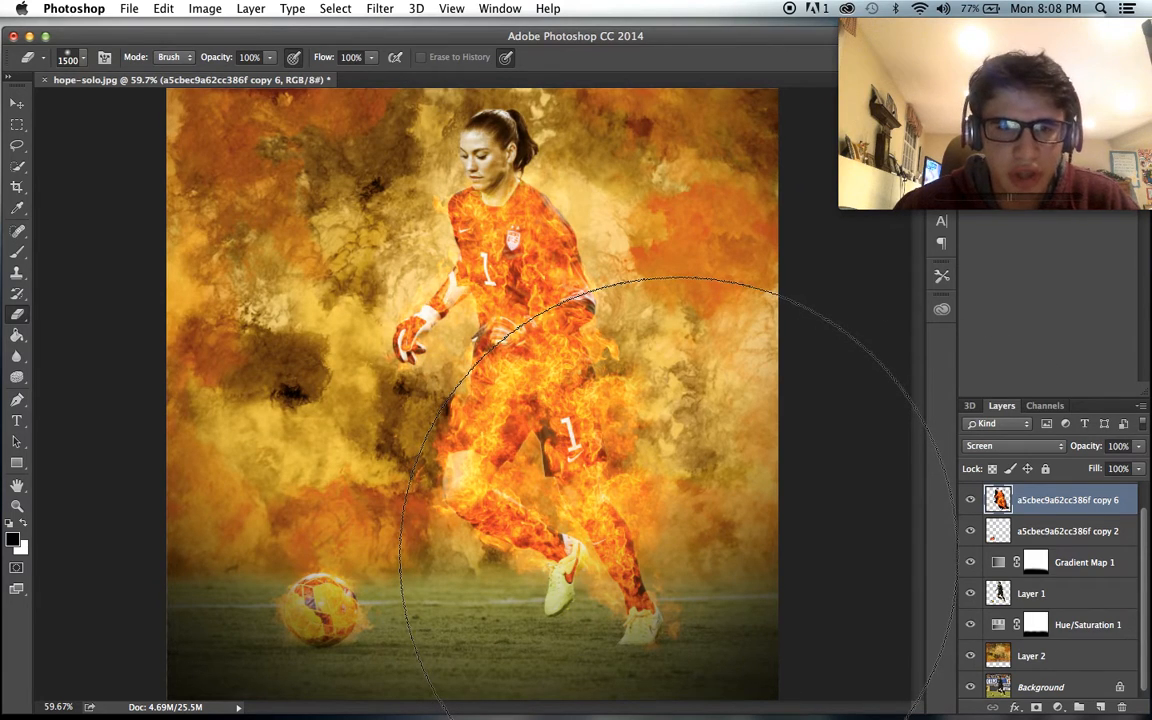
- Add a new empty layer directly above the painted background on Layer 2
scroll(653, 515, up, 2)
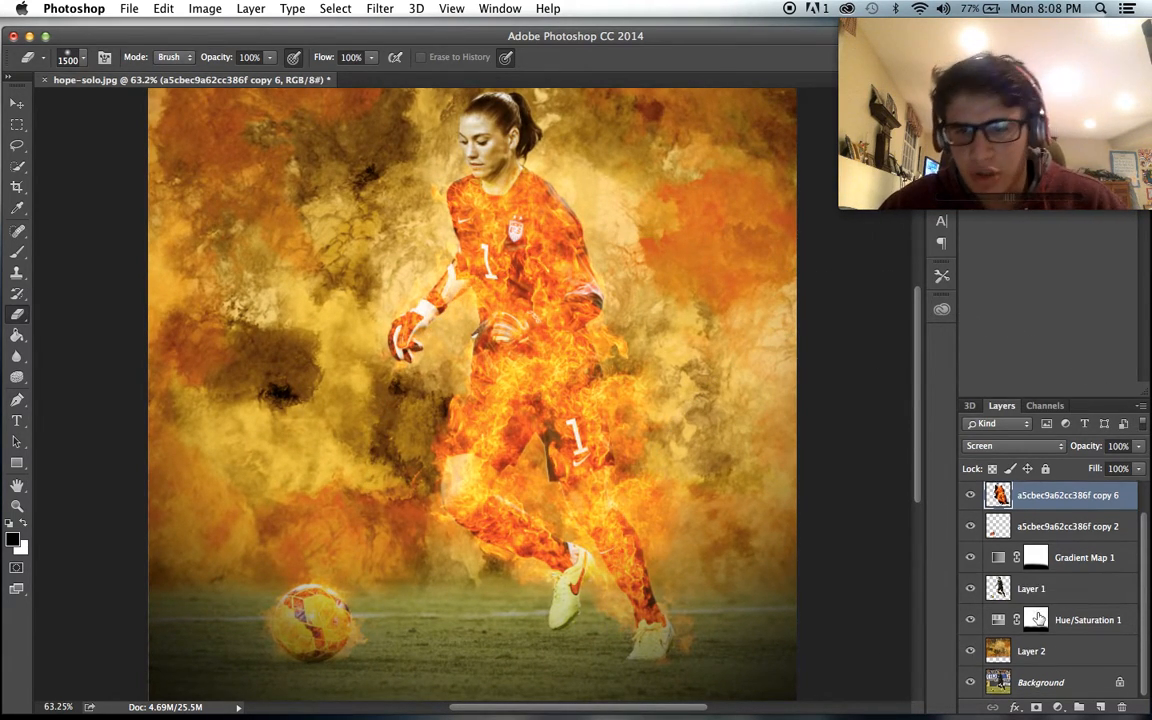
click(1050, 660)
click(1099, 707)
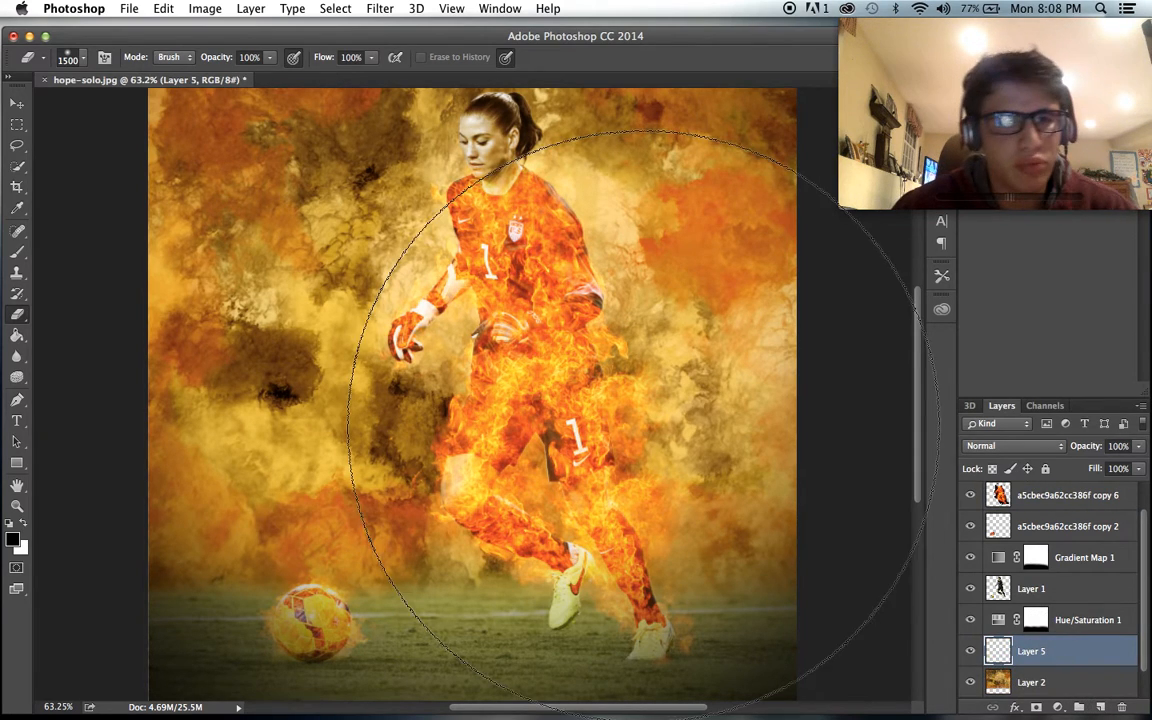
- Stamp black debris specks across the background on Layer 5 with a scattered-particle brush tip at 2500 px
click(20, 254)
click(80, 62)
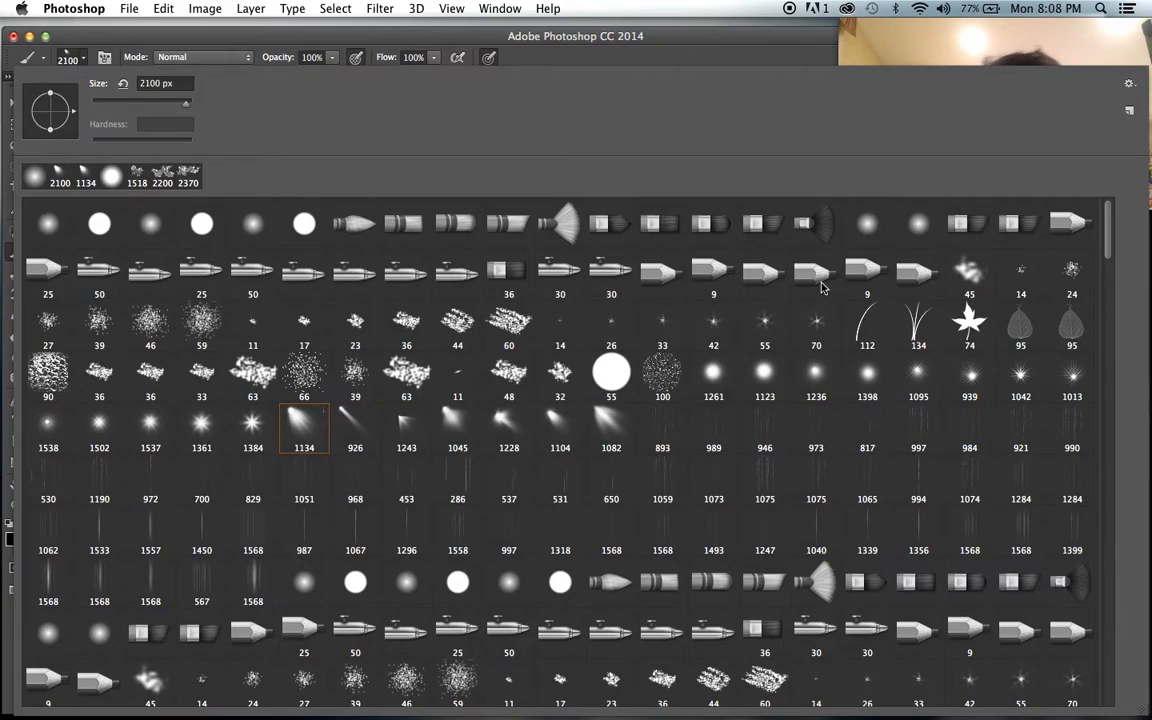
mouse_move(1106, 238)
mouse_down()
mouse_move(1116, 366)
mouse_move(1104, 327)
mouse_up()
click(597, 342)
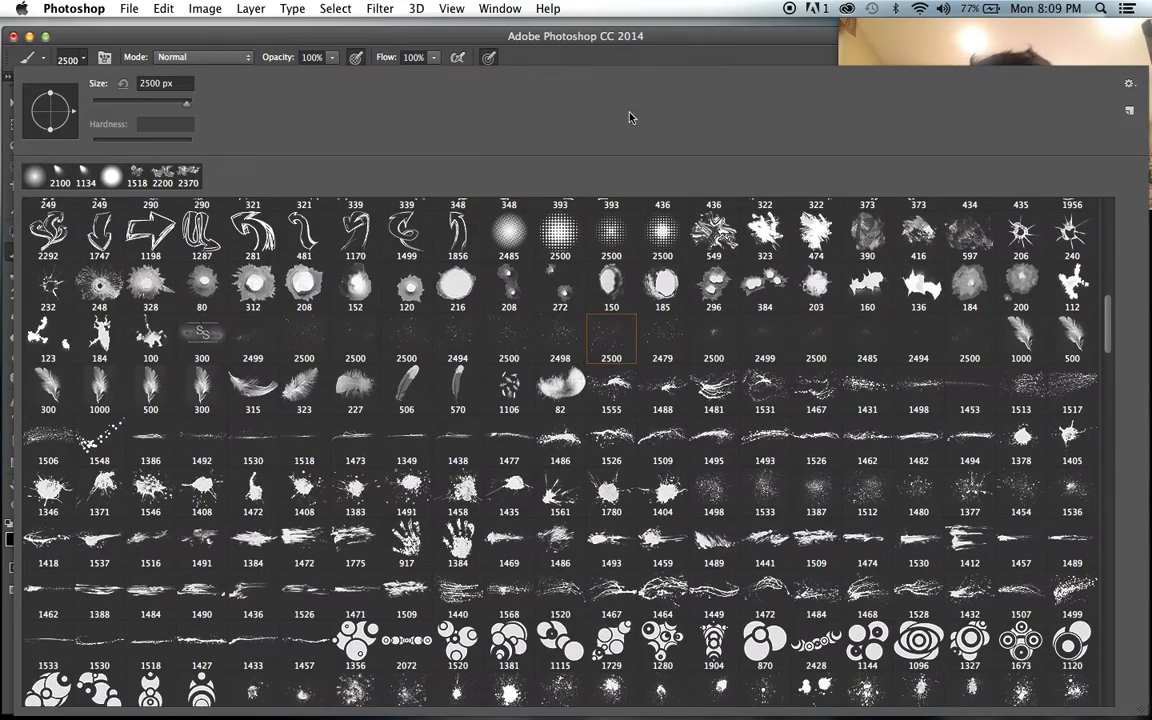
click(618, 45)
scroll(472, 361, down, 4)
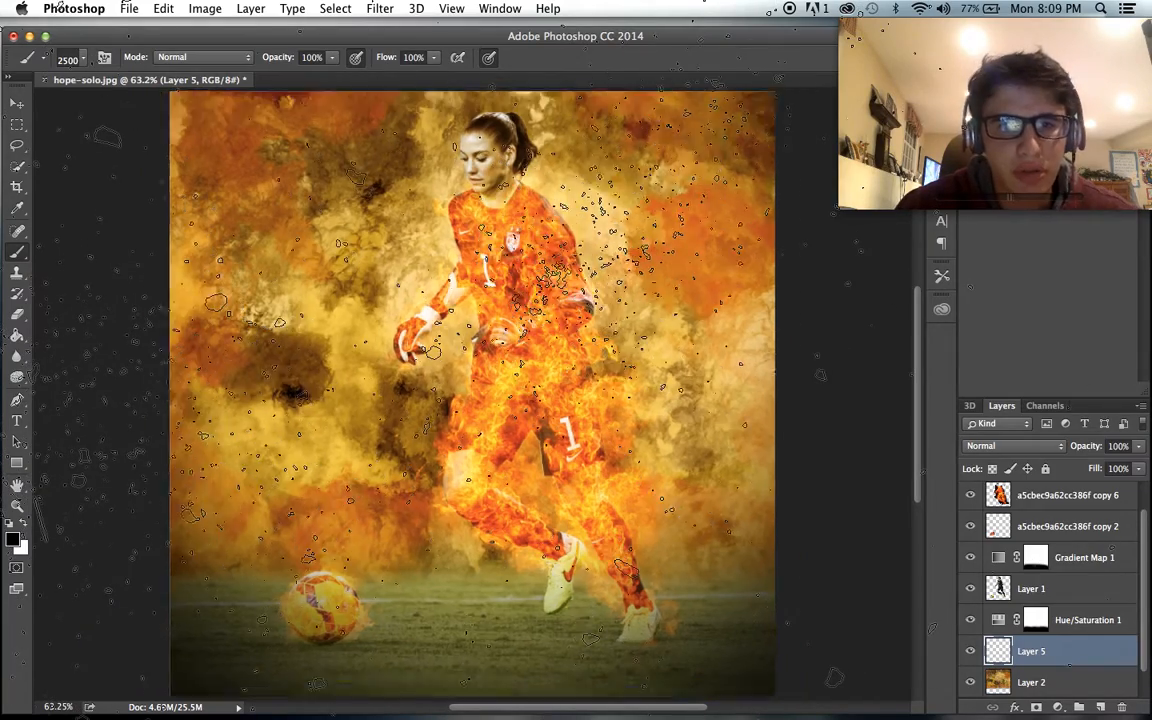
click(557, 380)
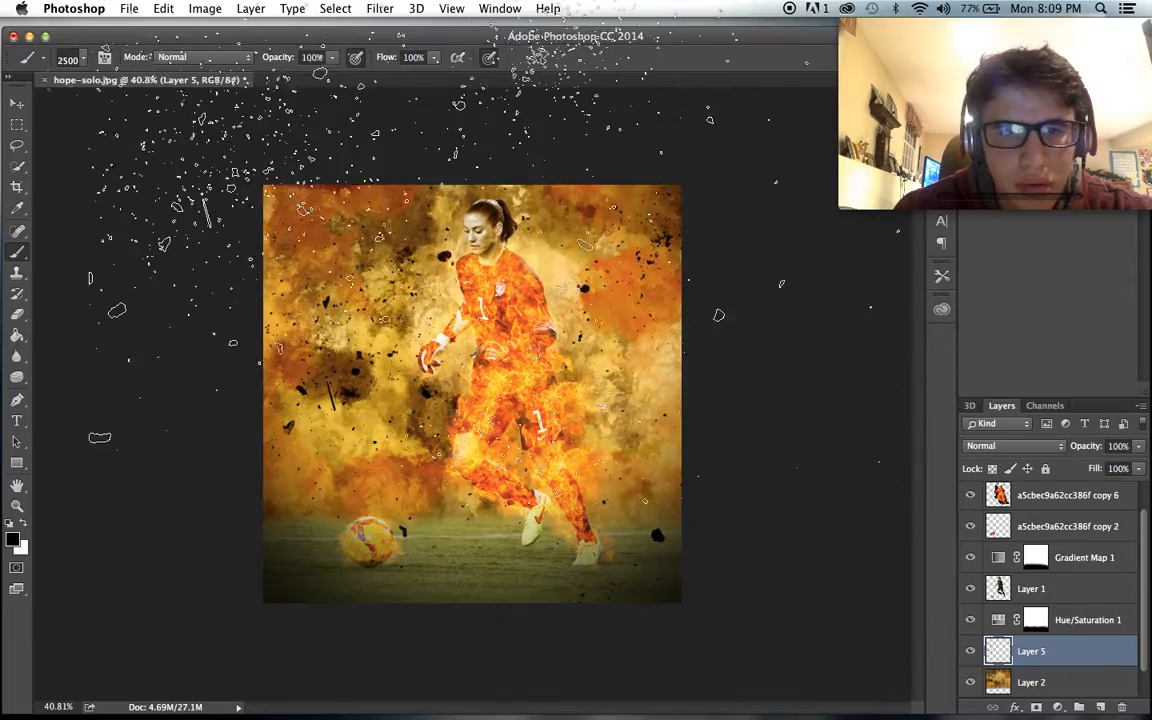
key(super+minus)
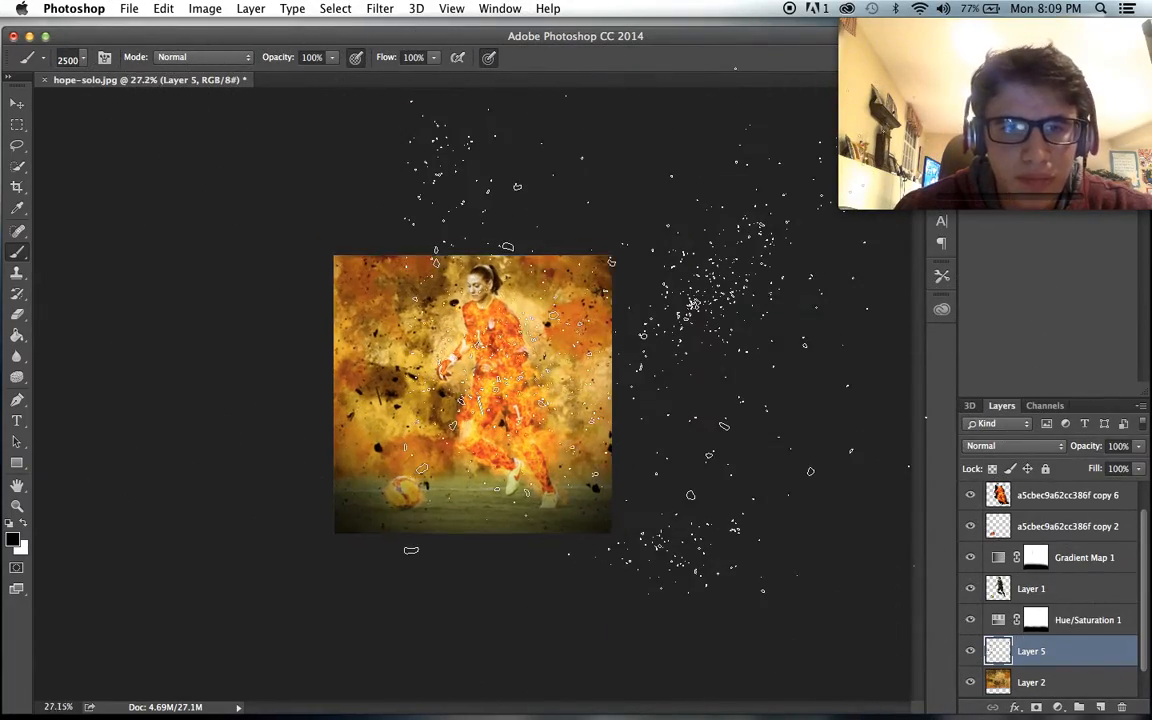
key(super+plus)
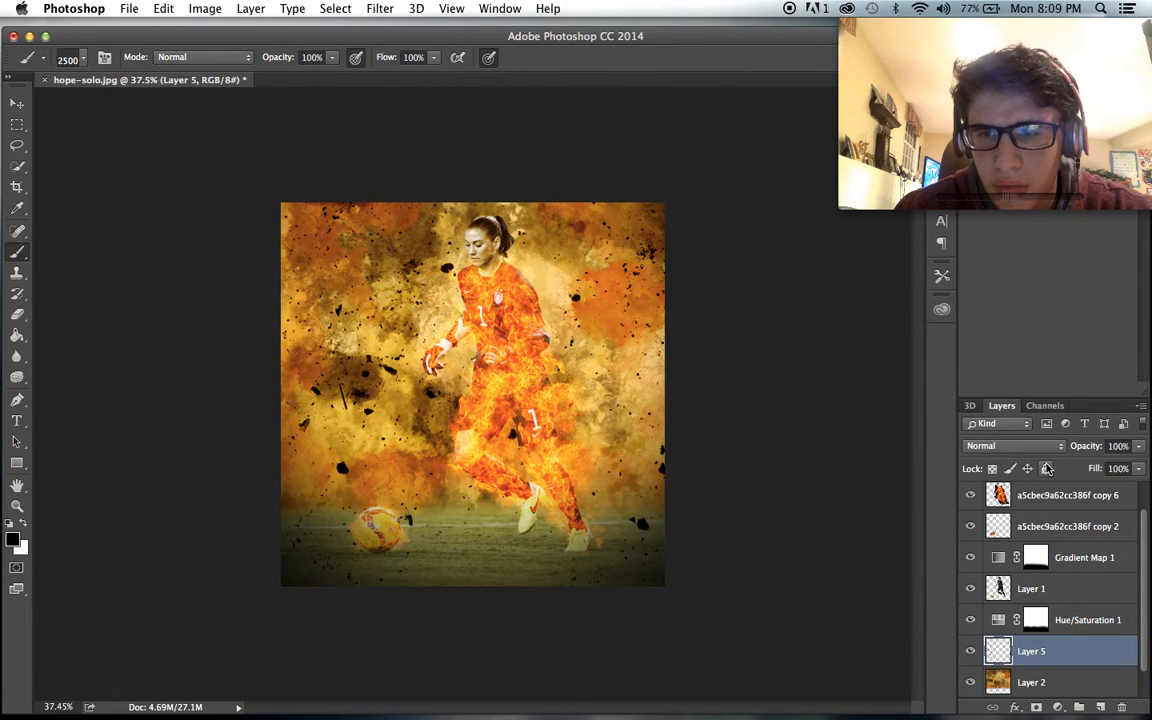
- Set Layer 5 to Overlay blending at 55% opacity and stamp more black specks over the background
click(1059, 448)
click(1003, 619)
key(super+plus)
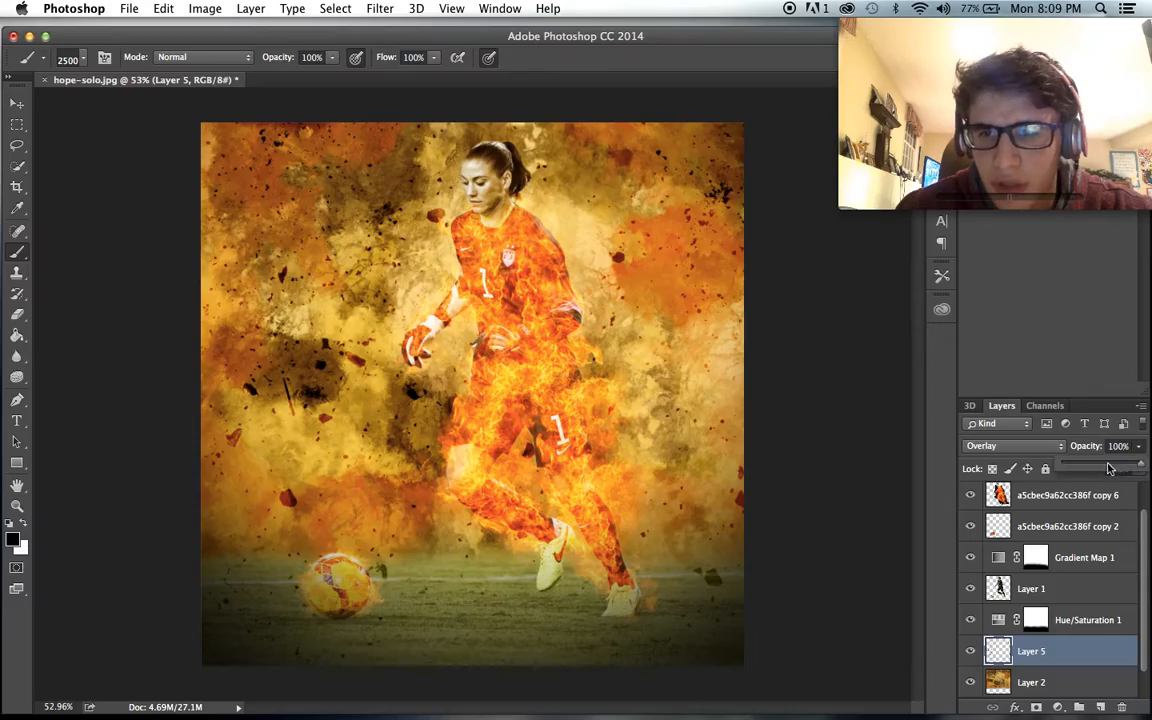
drag(1139, 453, 1107, 468)
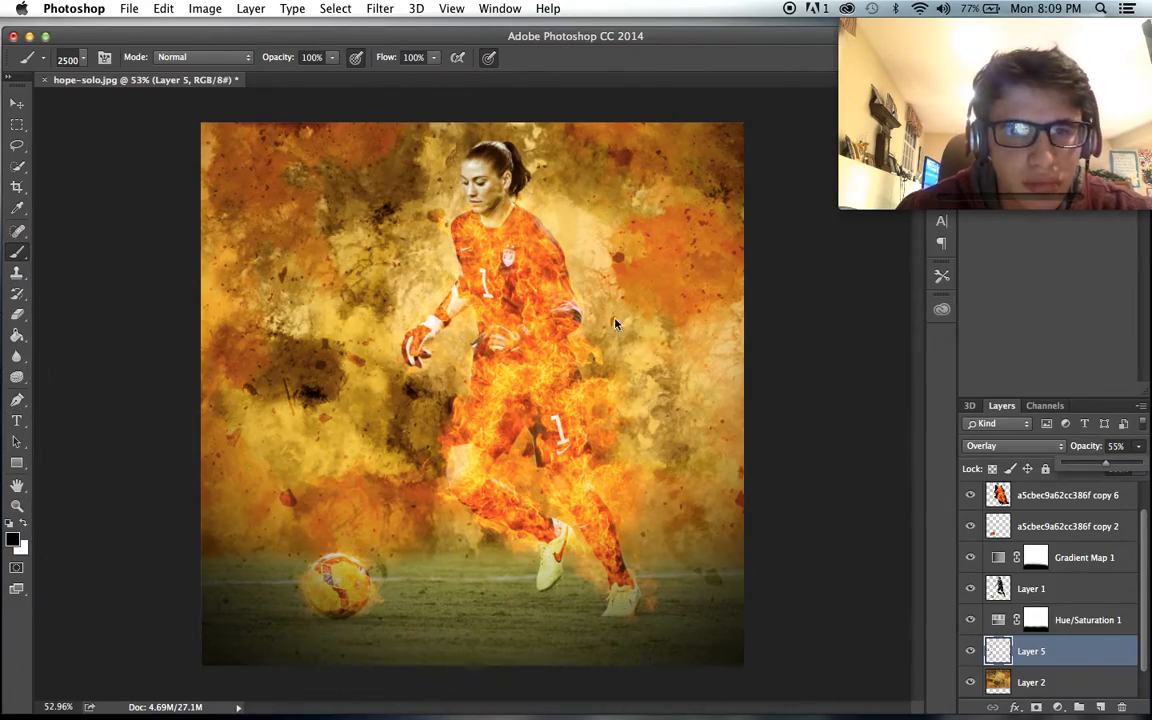
click(880, 370)
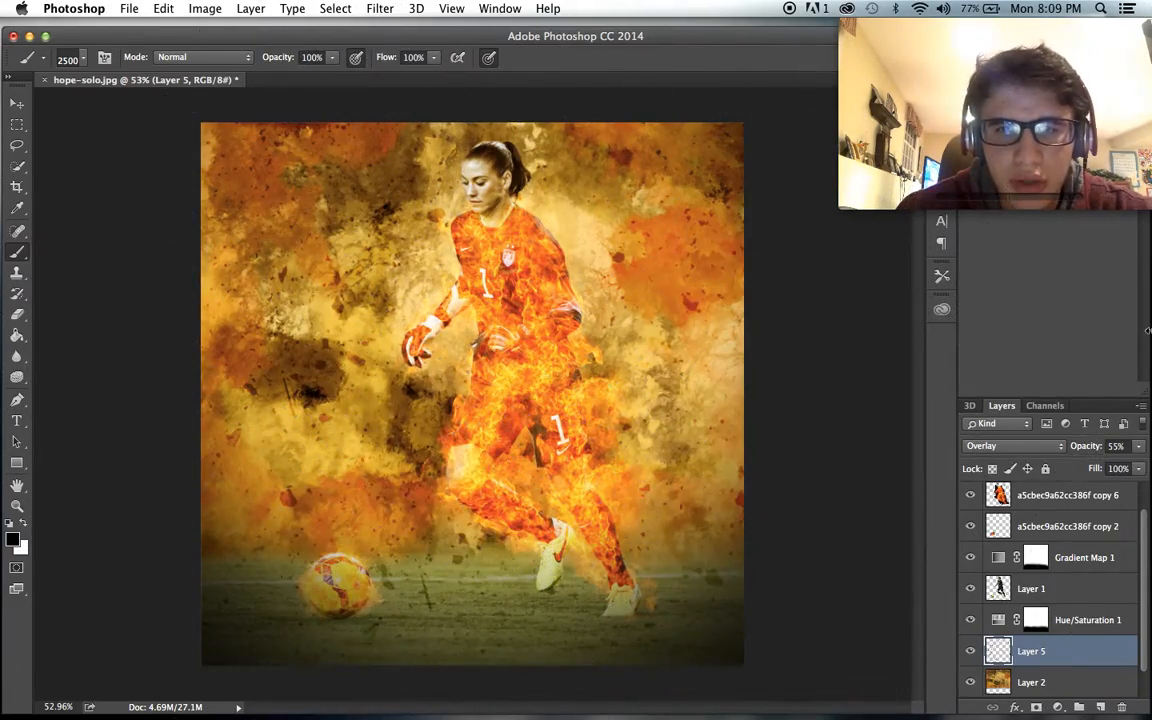
- Erase the Layer 5 specks over the grass along the bottom of the image with a soft 500 px eraser
click(17, 314)
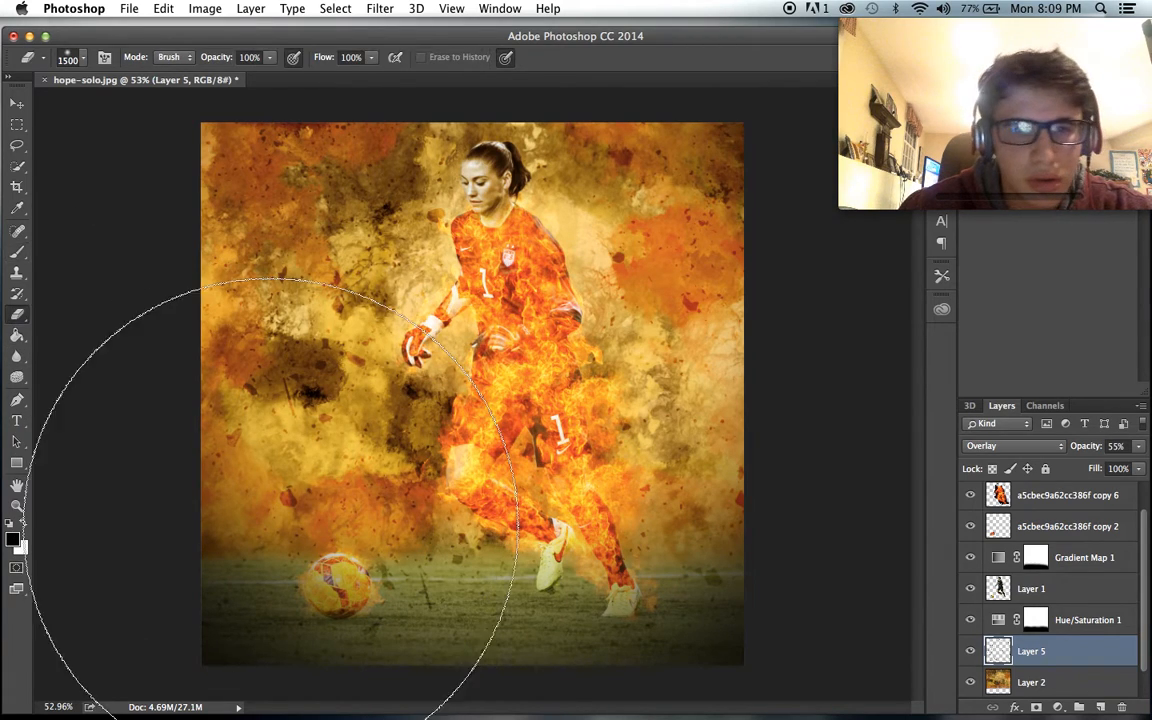
key(bracketleft)
key(bracketleft)
key(bracketleft)
key(bracketleft)
key(bracketleft)
key(bracketleft)
key(bracketleft)
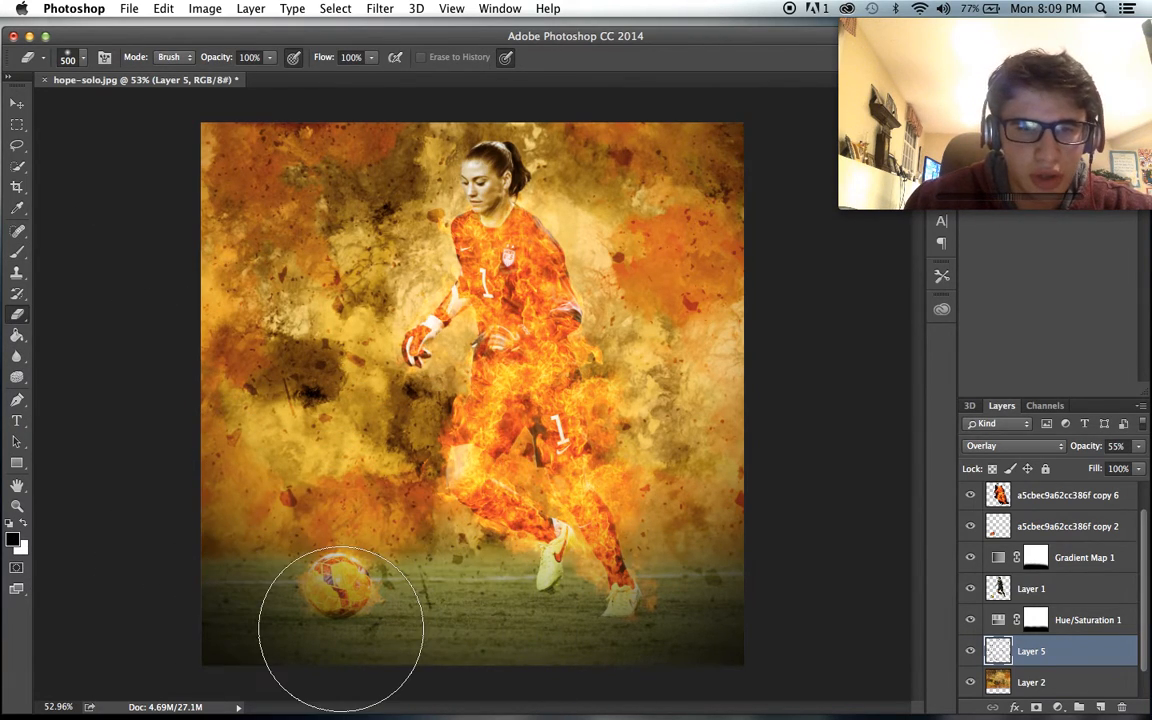
mouse_move(410, 652)
mouse_down()
mouse_move(753, 659)
mouse_move(657, 681)
mouse_move(299, 701)
mouse_move(465, 676)
mouse_move(482, 651)
mouse_move(726, 689)
mouse_up()
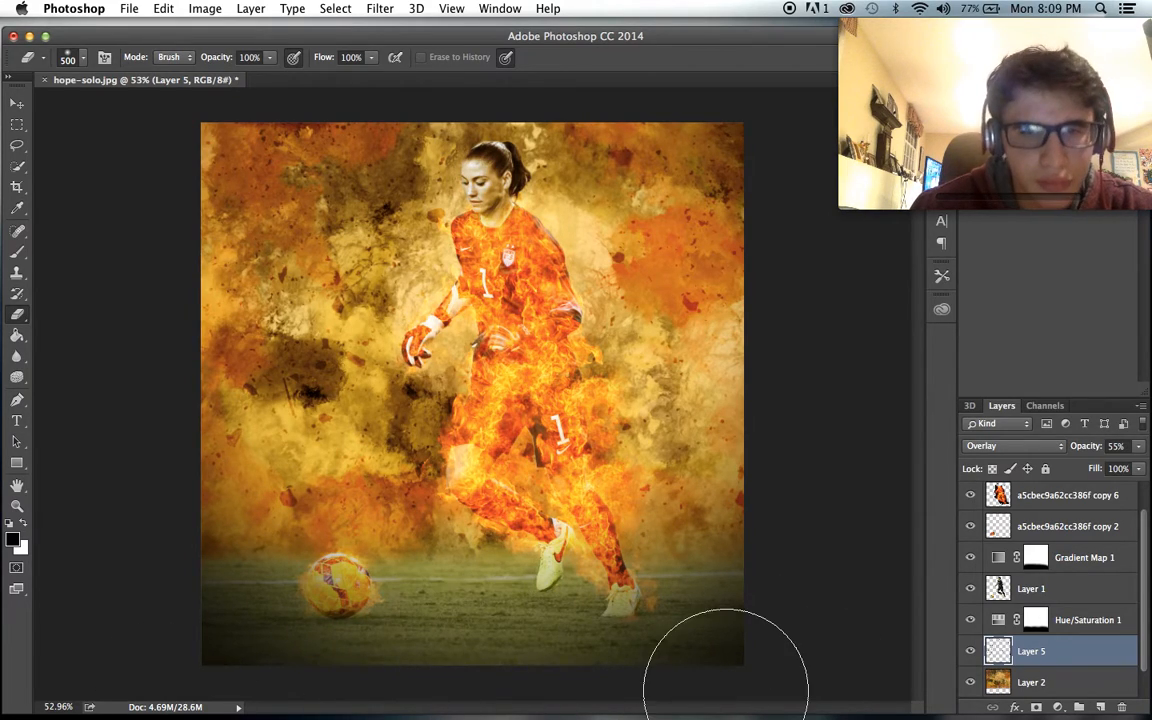
scroll(492, 536, up, 2)
scroll(495, 535, up, 3)
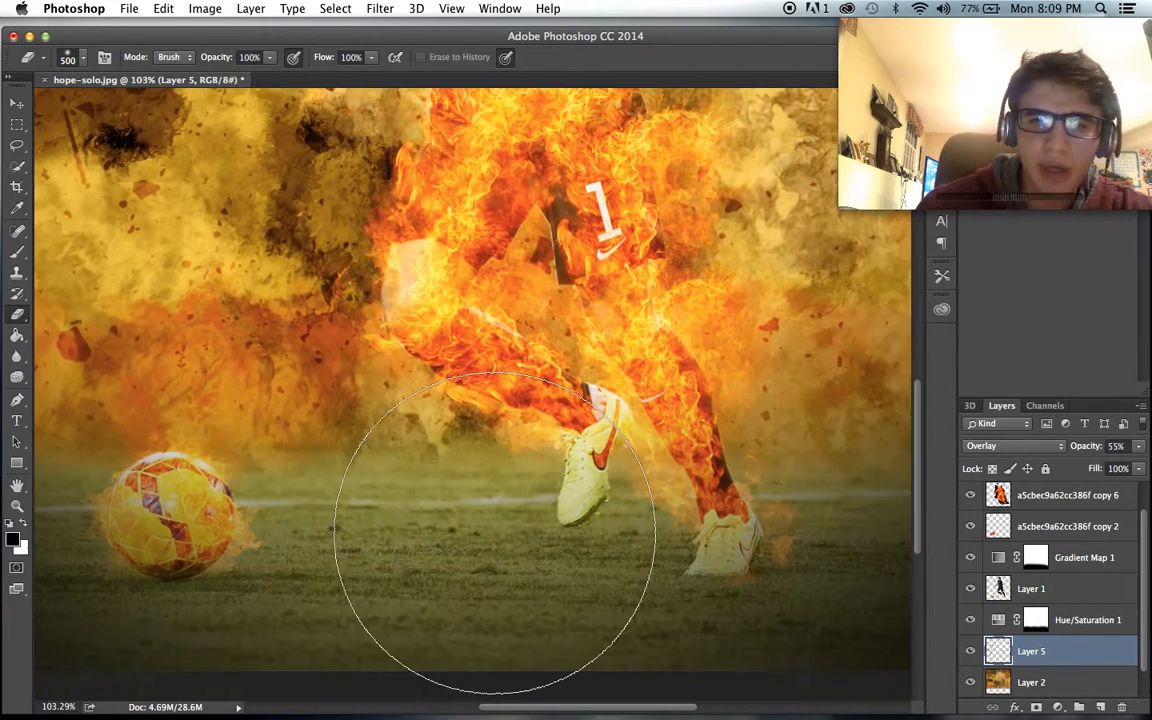
scroll(495, 532, down, 5)
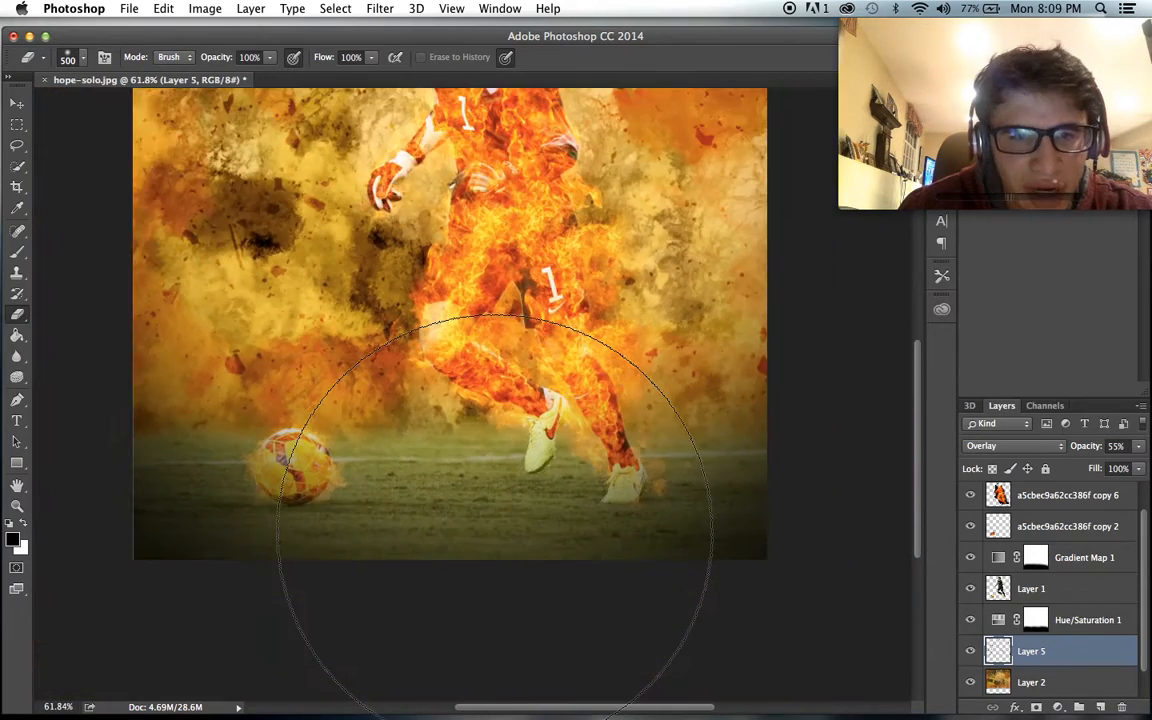
scroll(495, 532, up, 1)
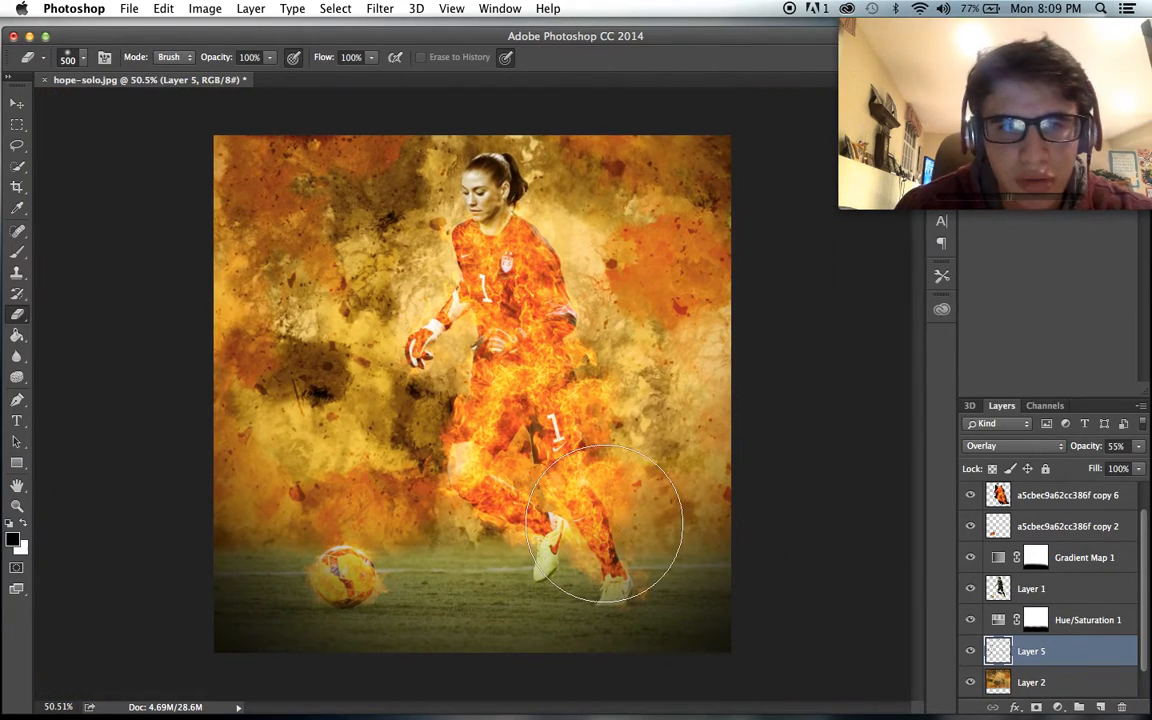
- Enlarge the painted background on Layer 2 slightly and reposition it to cover the upper edge of the canvas
click(1057, 680)
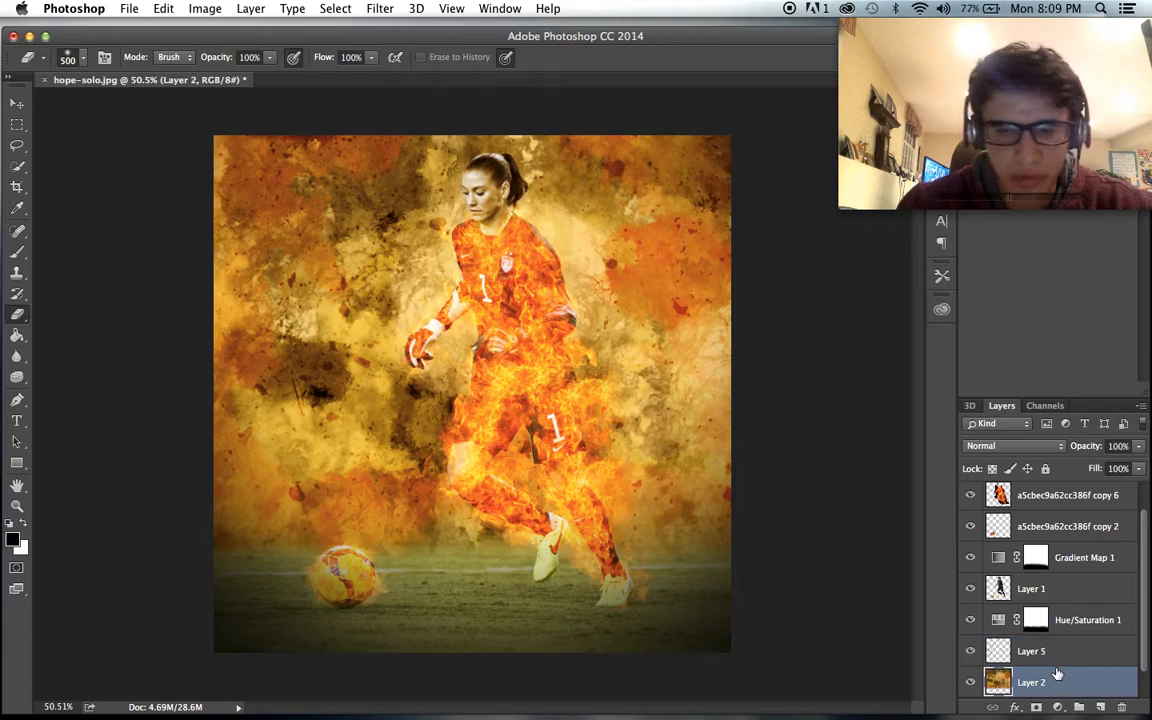
key(super+t)
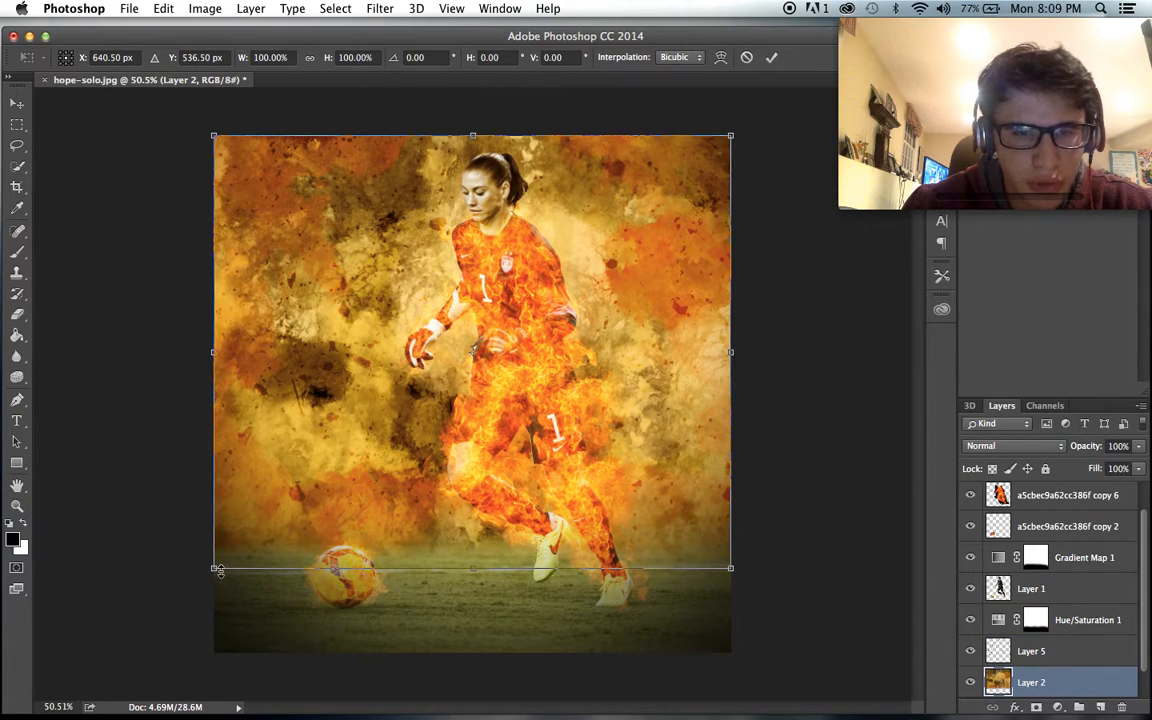
drag(216, 570, 172, 604)
drag(283, 545, 295, 545)
key(Return)
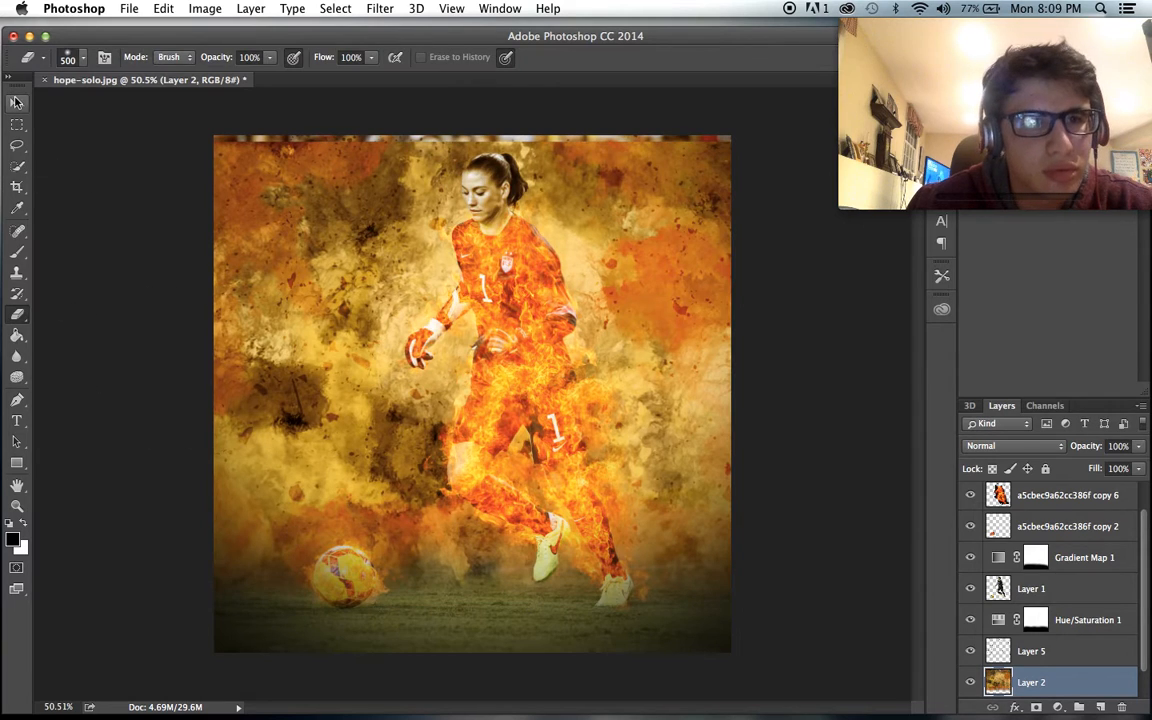
key(v)
scroll(247, 221, up, 3)
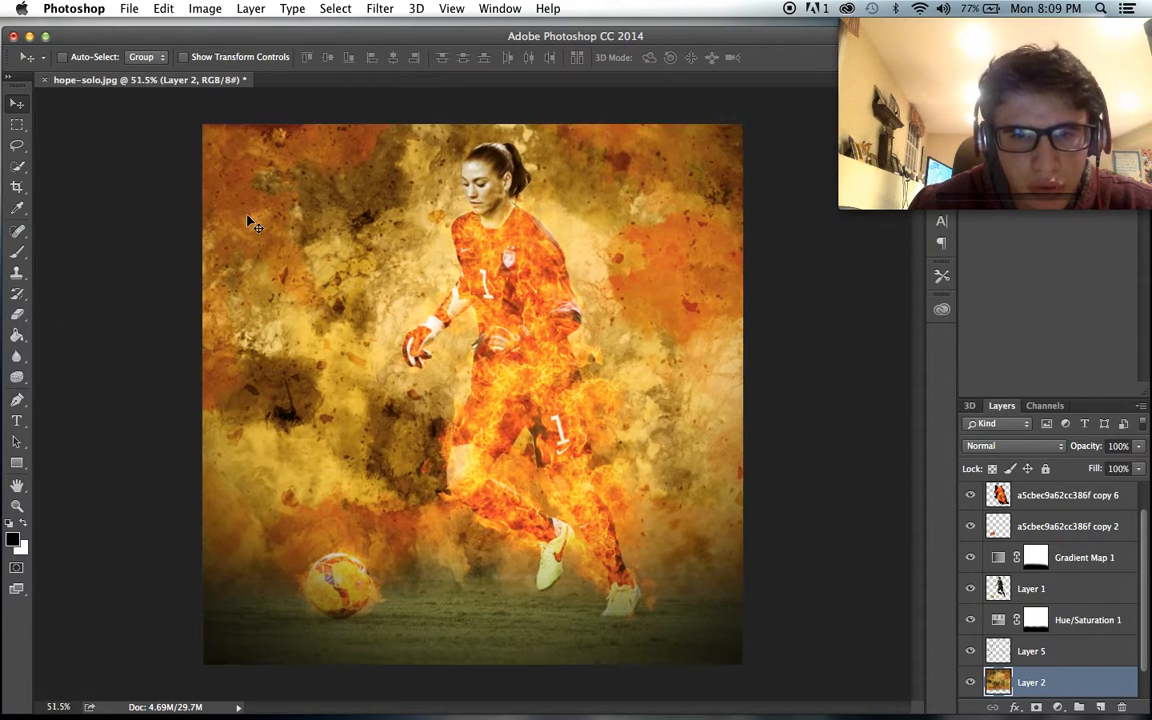
scroll(247, 221, down, 1)
scroll(247, 221, up, 1)
scroll(247, 221, down, 2)
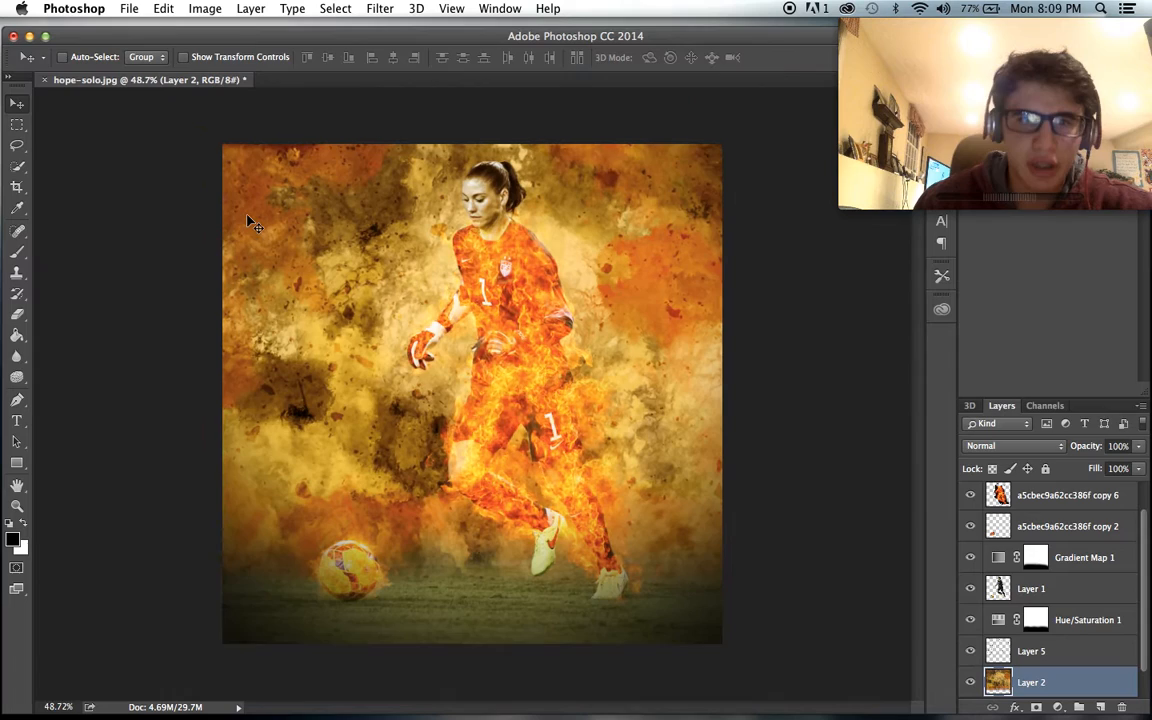
scroll(247, 221, up, 1)
scroll(250, 222, up, 1)
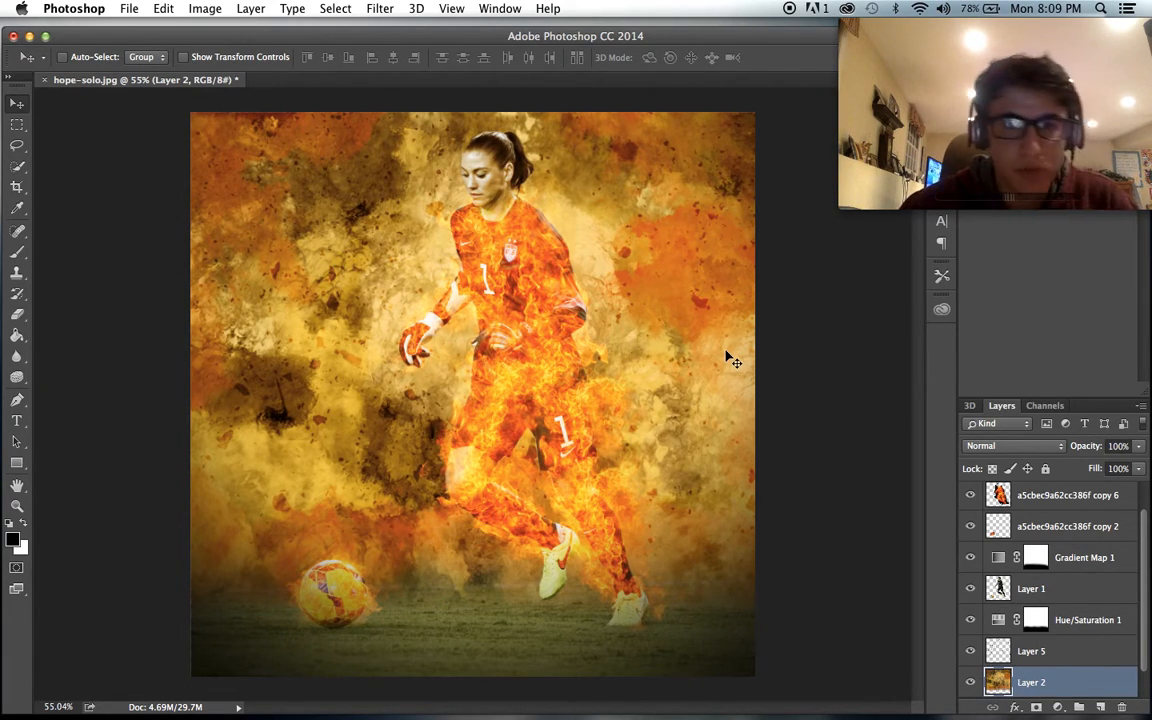
- Create a text box over the upper-left part of the image with the Impact Regular font at 200 pt
click(17, 421)
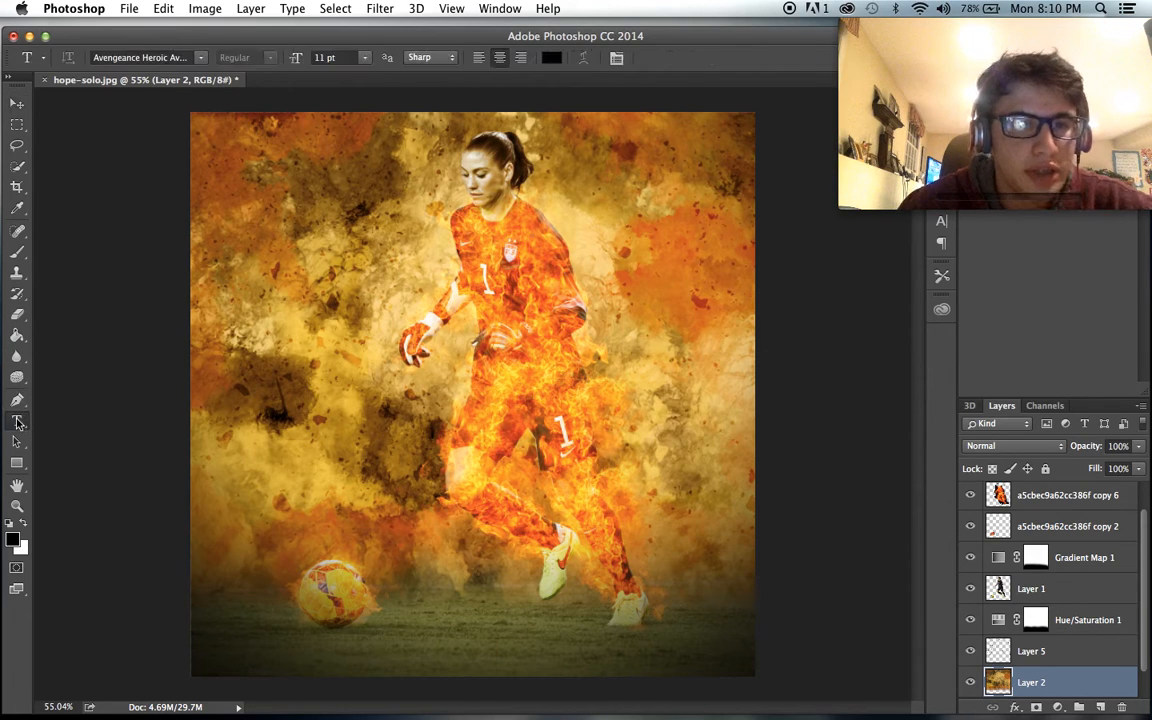
drag(206, 138, 558, 388)
click(166, 57)
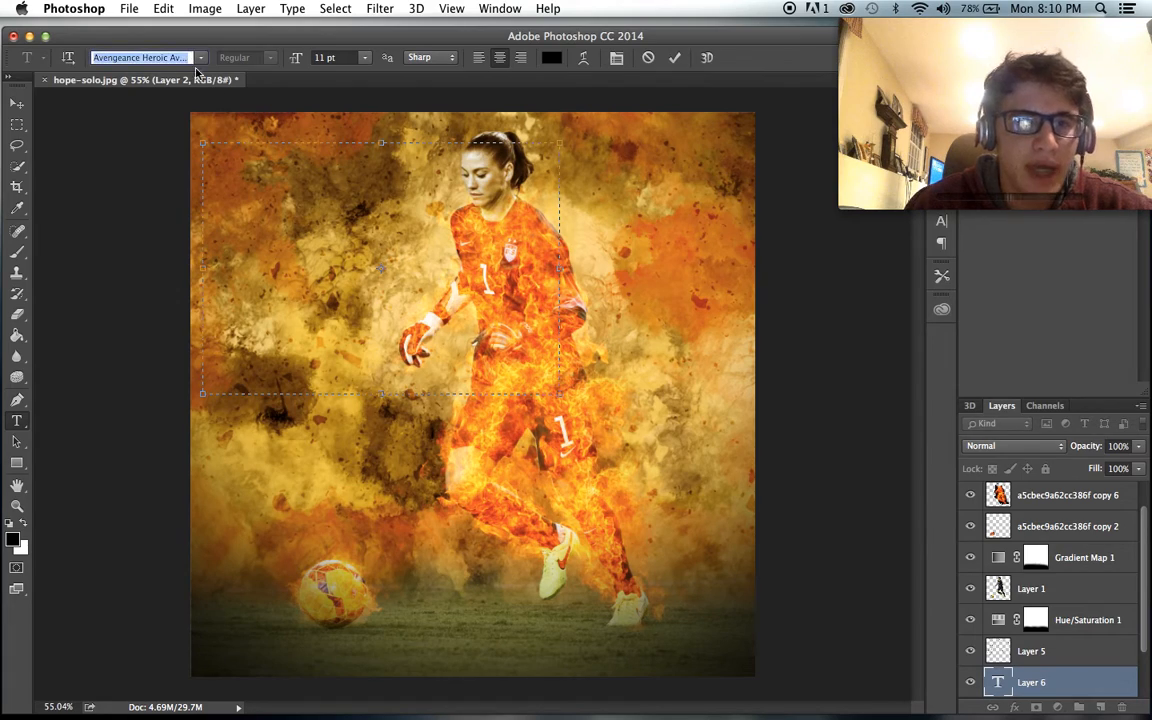
click(196, 58)
scroll(279, 305, down, 20)
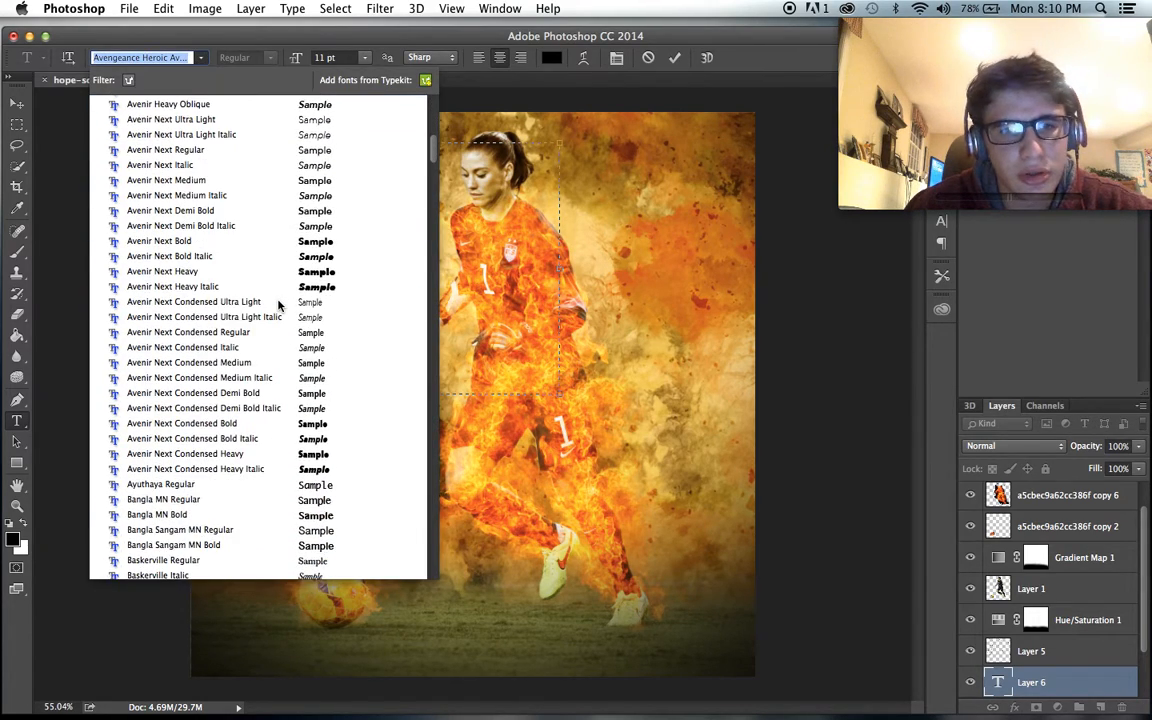
scroll(279, 305, down, 15)
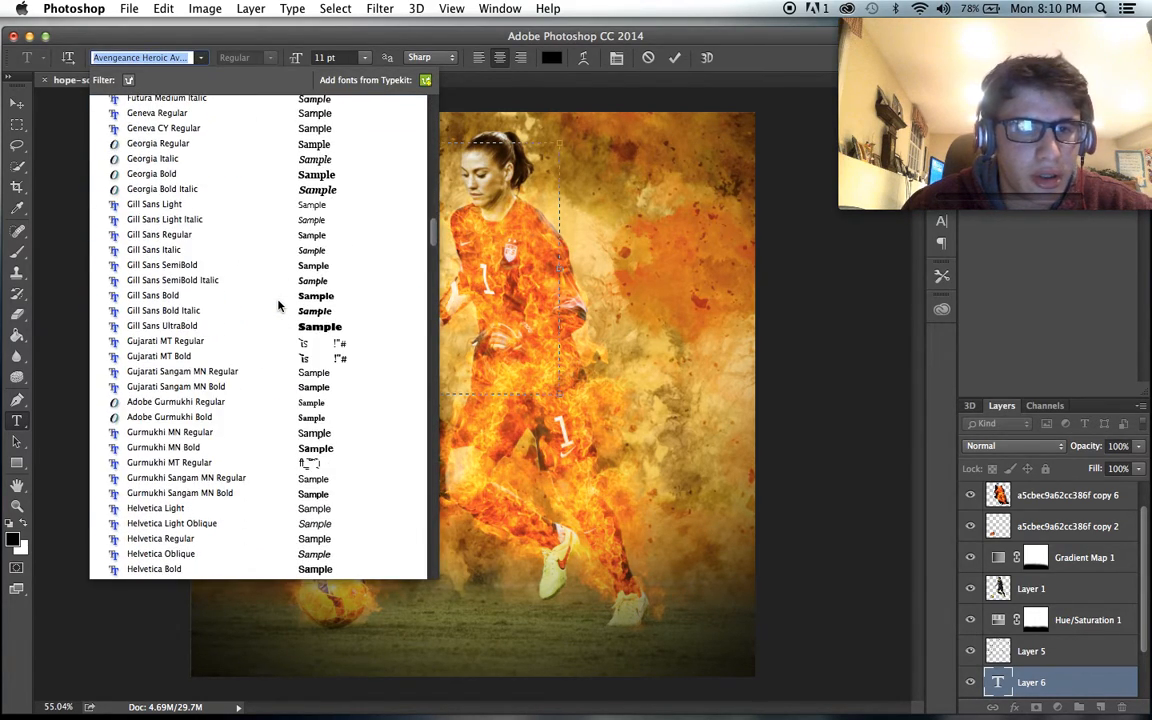
scroll(279, 305, down, 9)
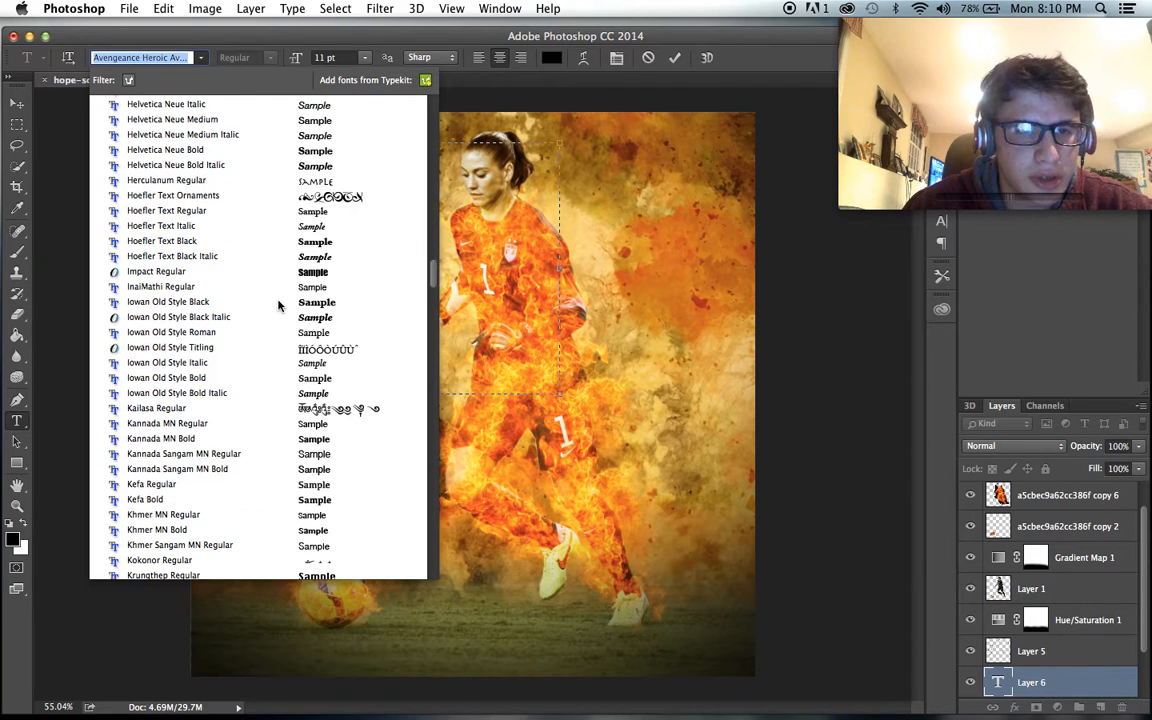
click(214, 273)
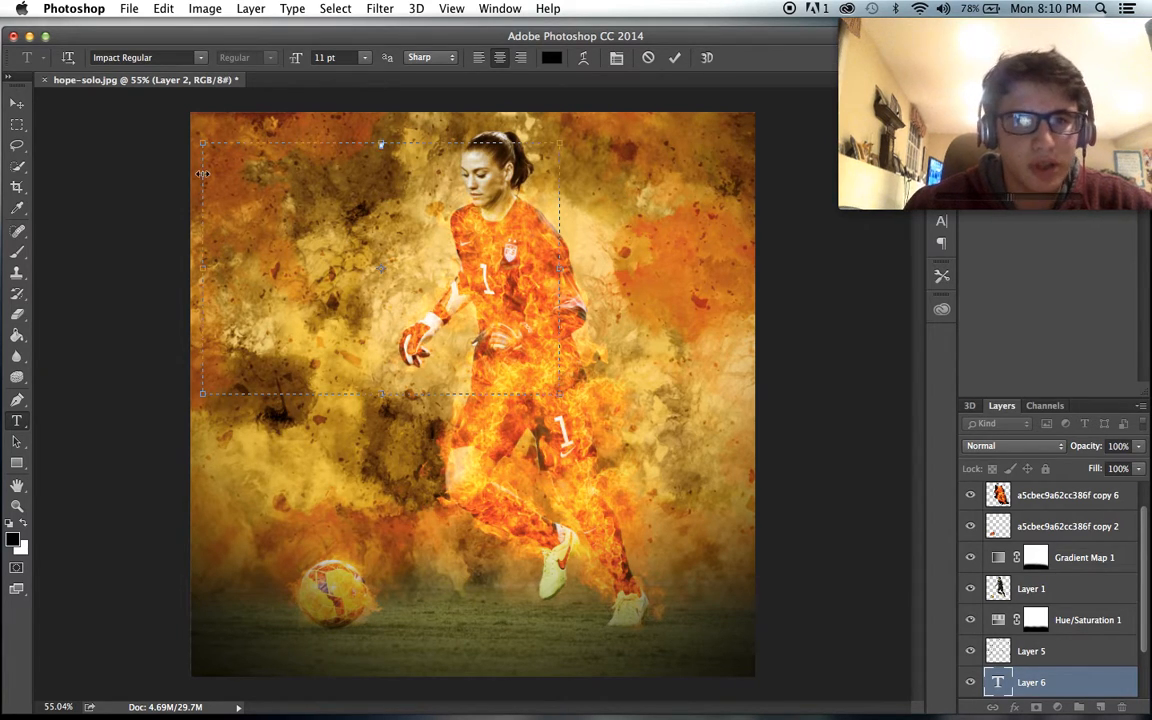
click(365, 57)
click(332, 249)
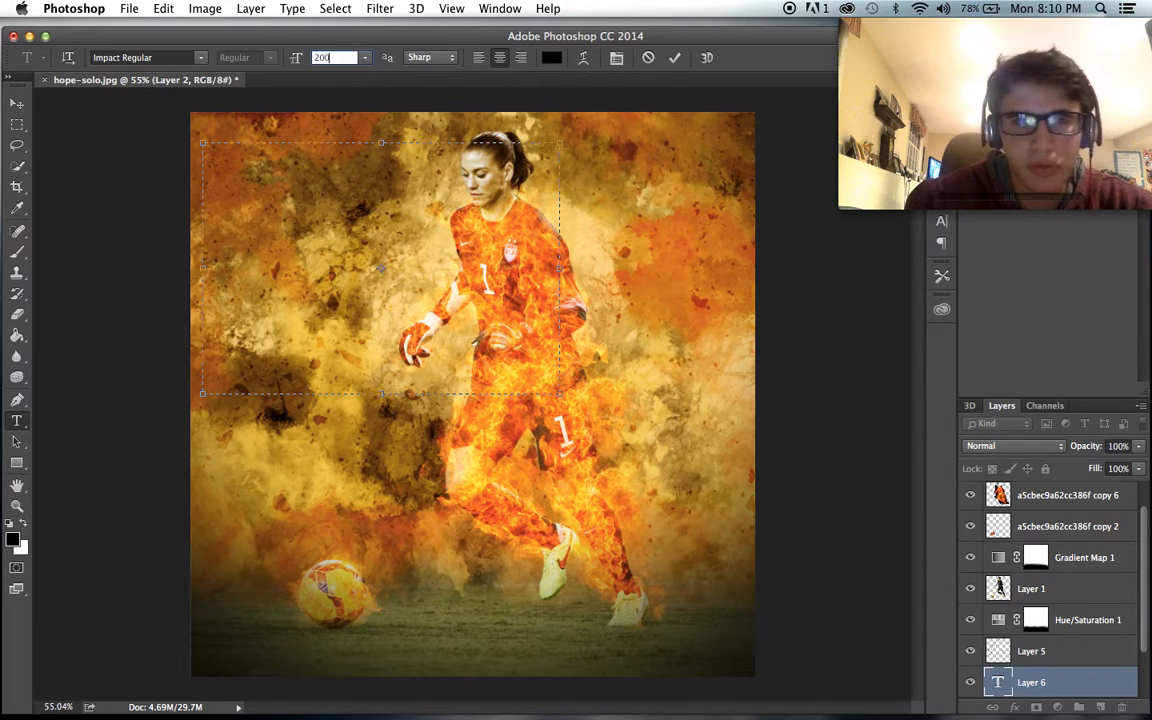
key(Return)
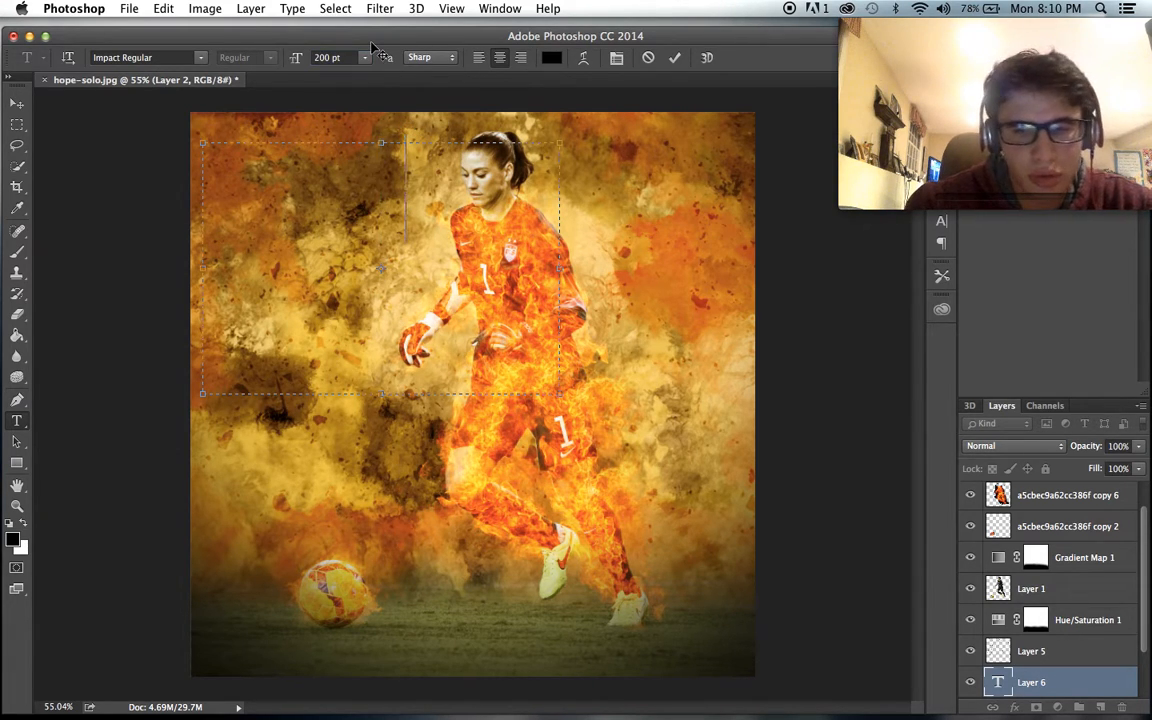
- Enter HOPE and SOLO on two lines and move the text into the image's upper-left corner, beside the player
text(HOPE)
key(Return)
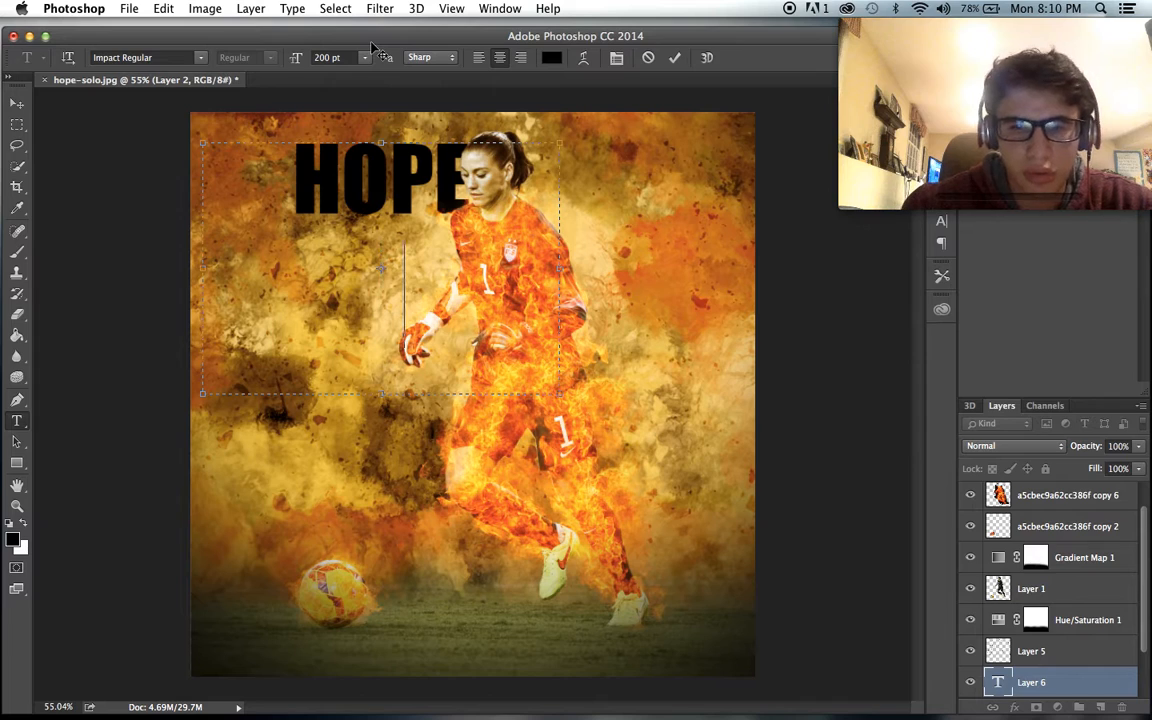
text(SOLO)
click(17, 104)
drag(254, 186, 186, 175)
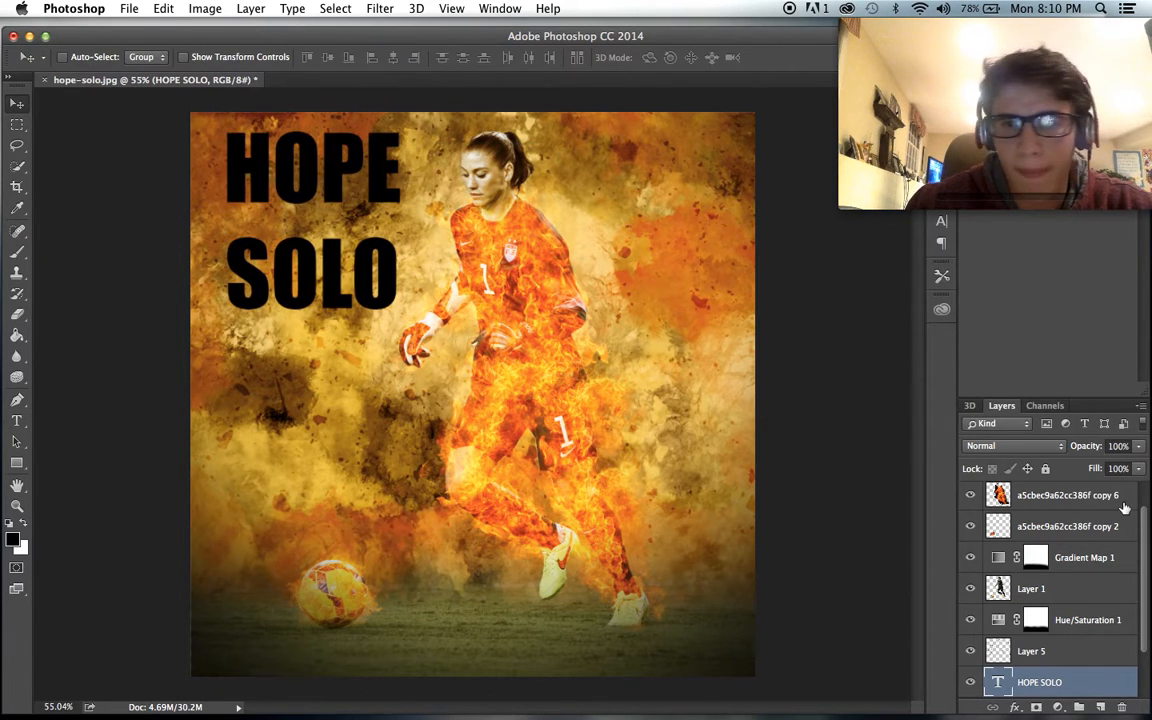
- Add a white Outer Glow at 88% opacity to the HOPE SOLO text layer
click(1015, 707)
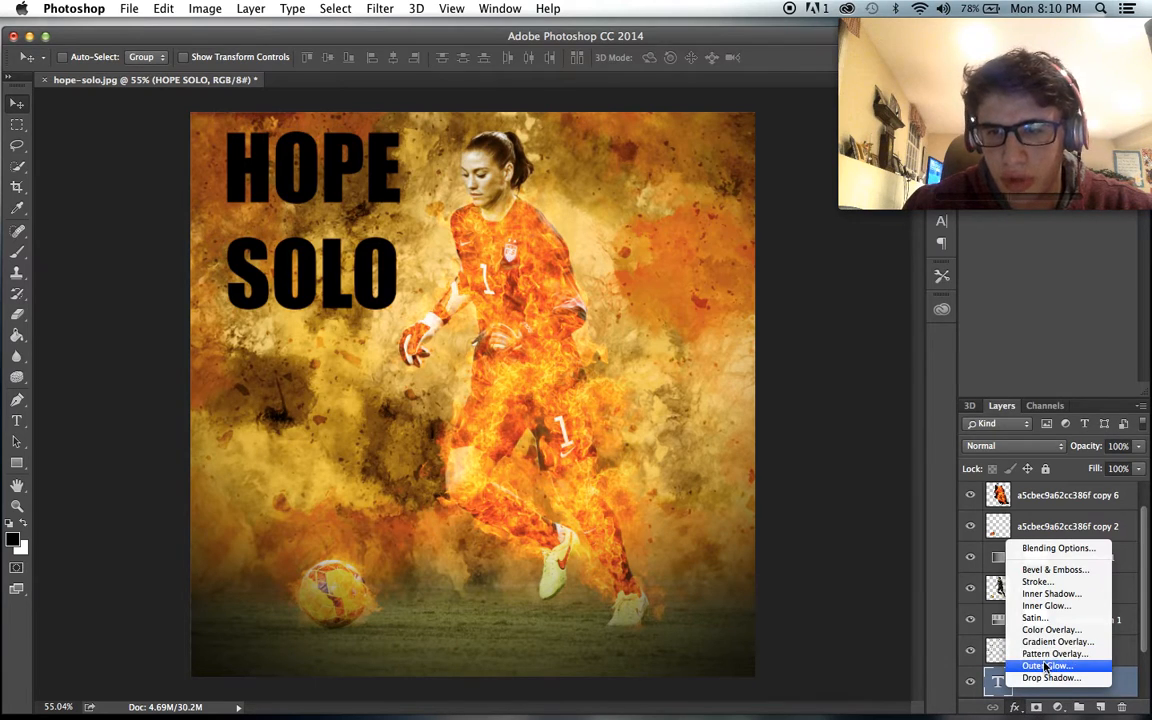
click(1062, 667)
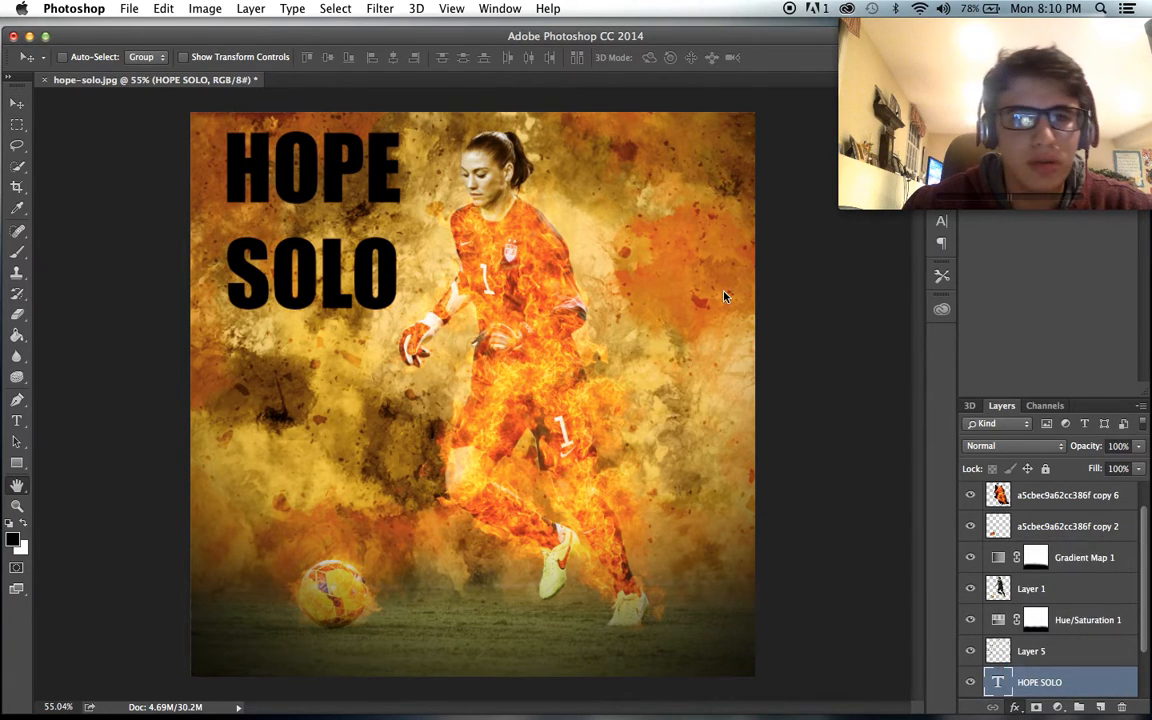
mouse_move(558, 184)
mouse_down()
mouse_move(585, 187)
mouse_move(574, 187)
mouse_up()
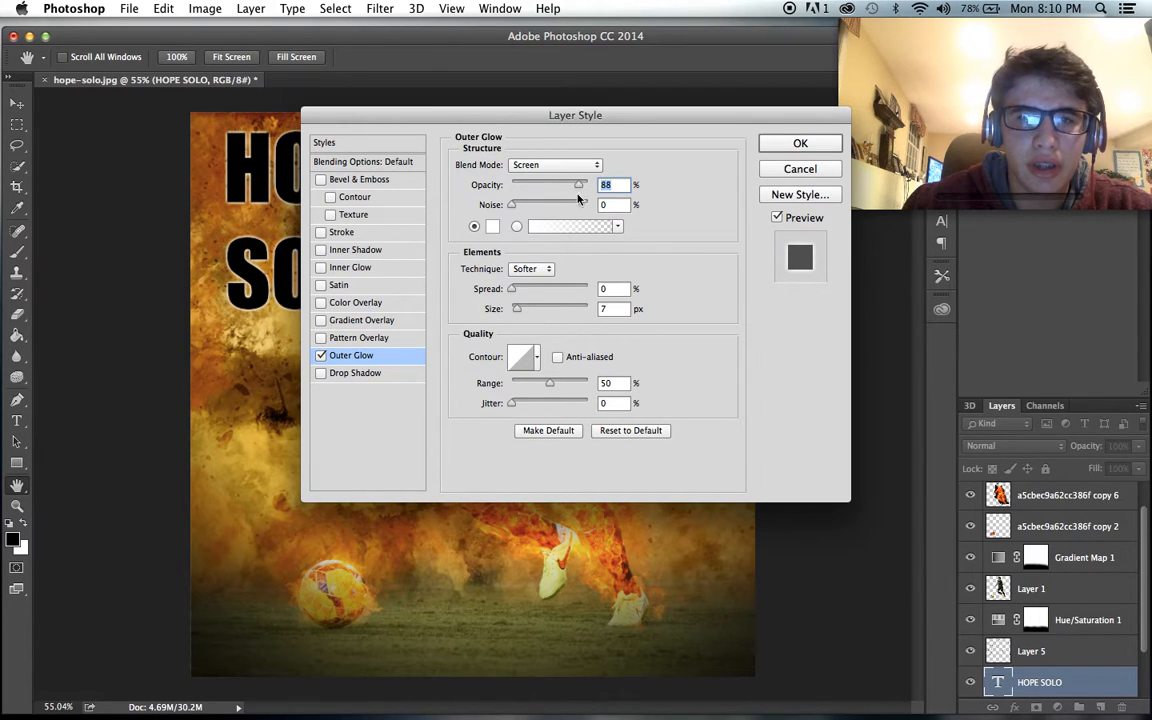
click(767, 148)
key(v)
- Try Multiply blending on the HOPE SOLO text layer and settle on Screen
click(1000, 446)
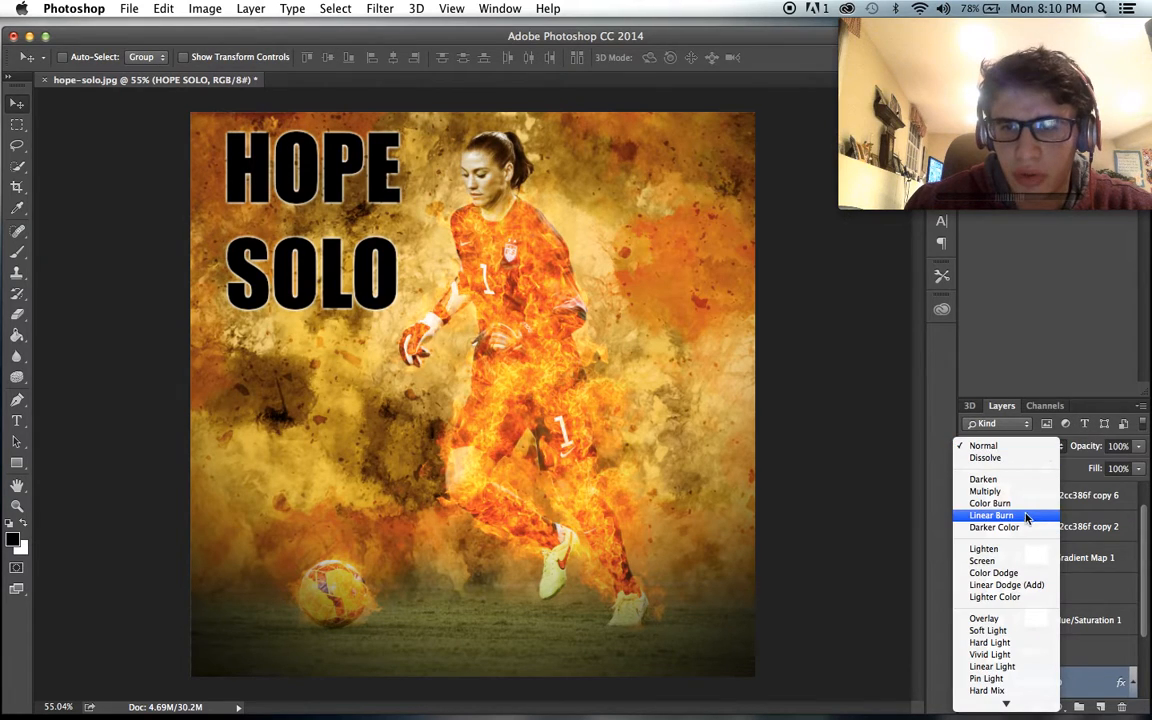
click(990, 491)
click(1000, 446)
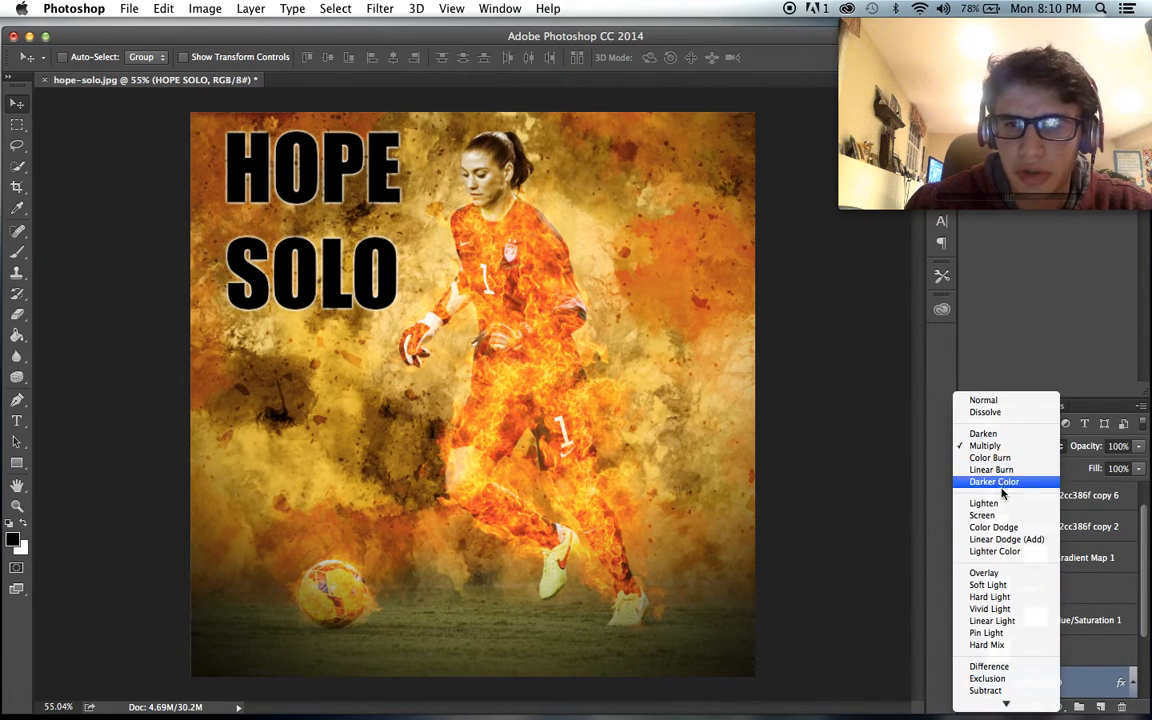
click(984, 515)
- Add a thin white (ffffff) Stroke layer effect to the HOPE SOLO text
scroll(648, 292, up, 5)
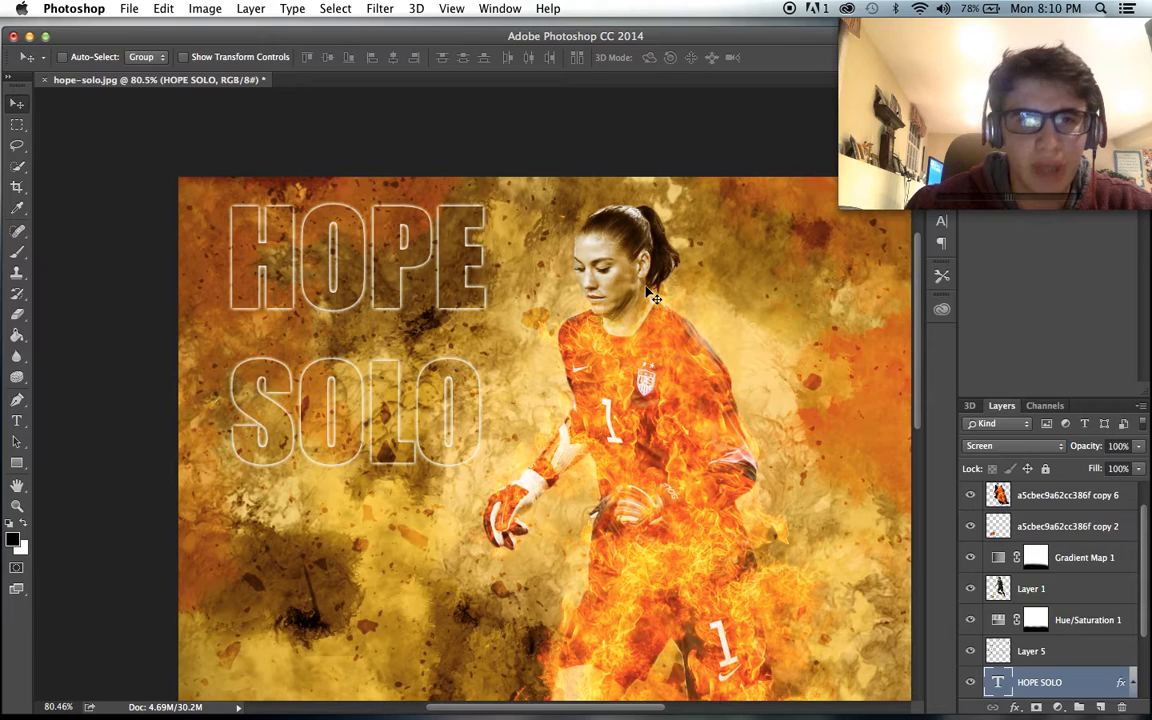
click(1016, 707)
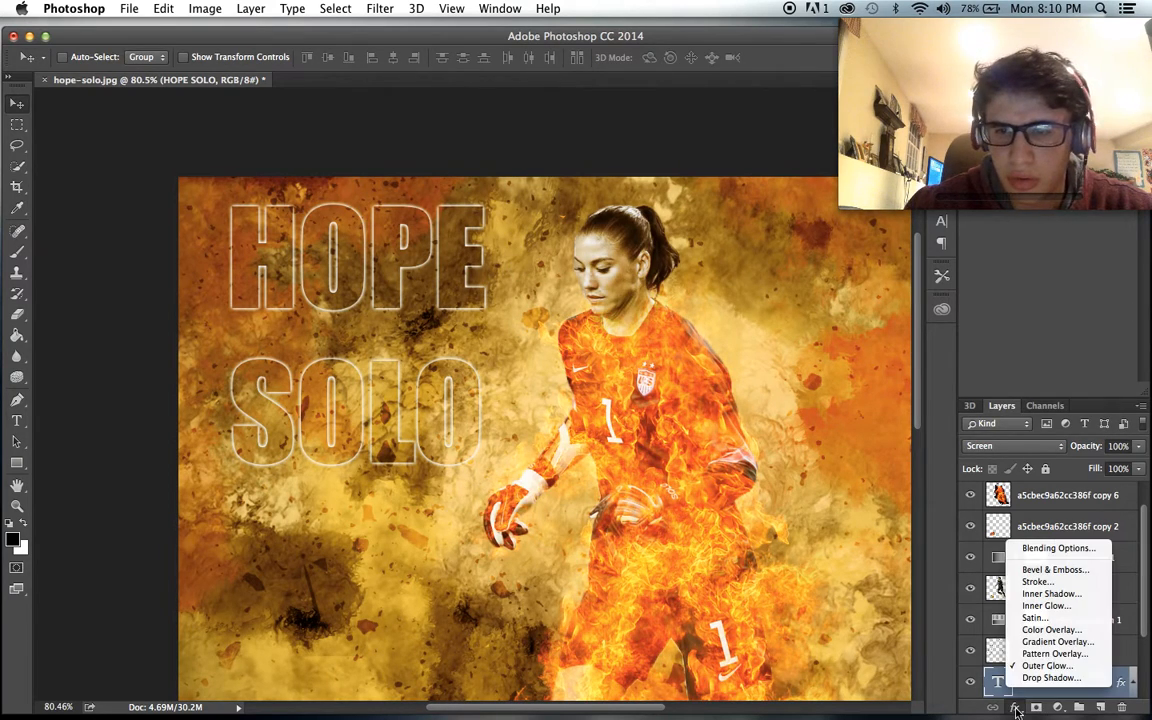
click(1036, 581)
drag(538, 169, 506, 165)
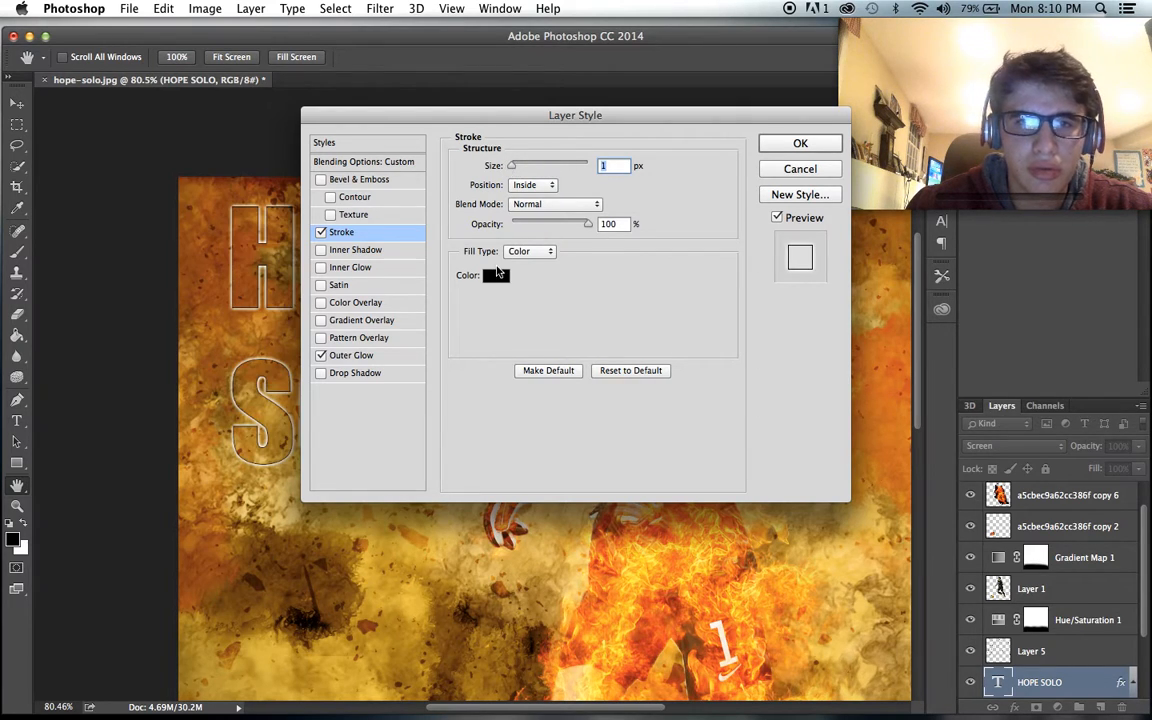
click(495, 276)
mouse_move(523, 441)
mouse_down()
mouse_move(509, 465)
mouse_move(366, 419)
mouse_up()
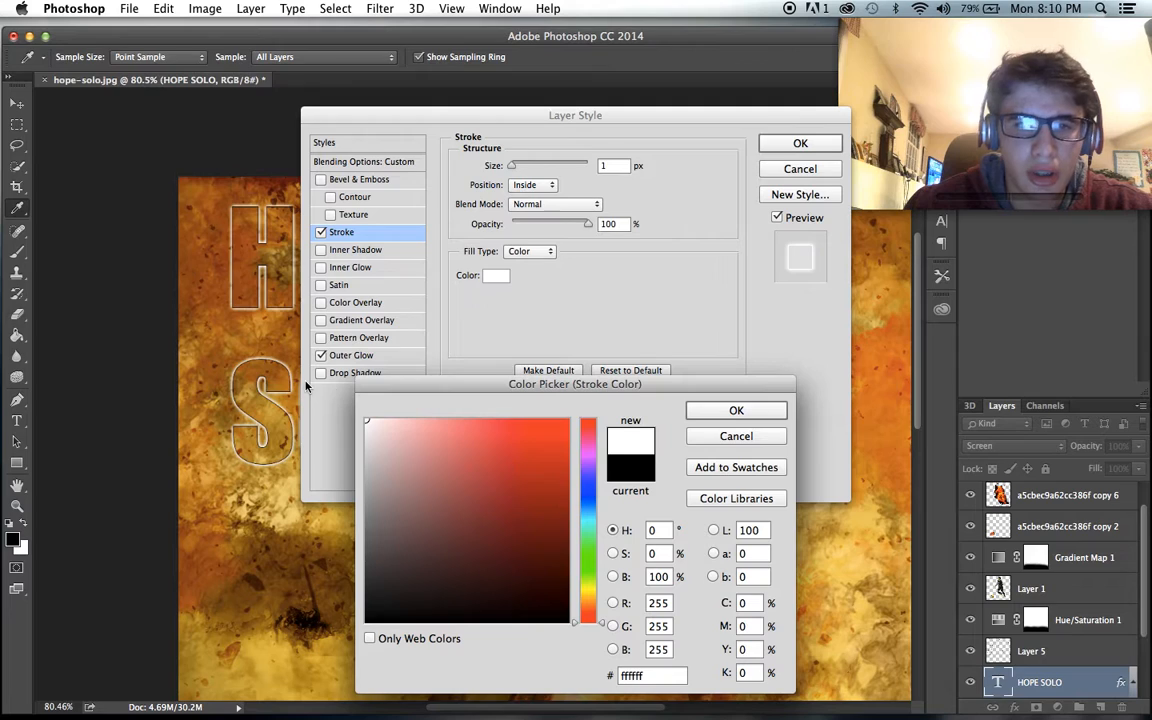
click(730, 412)
drag(512, 166, 514, 169)
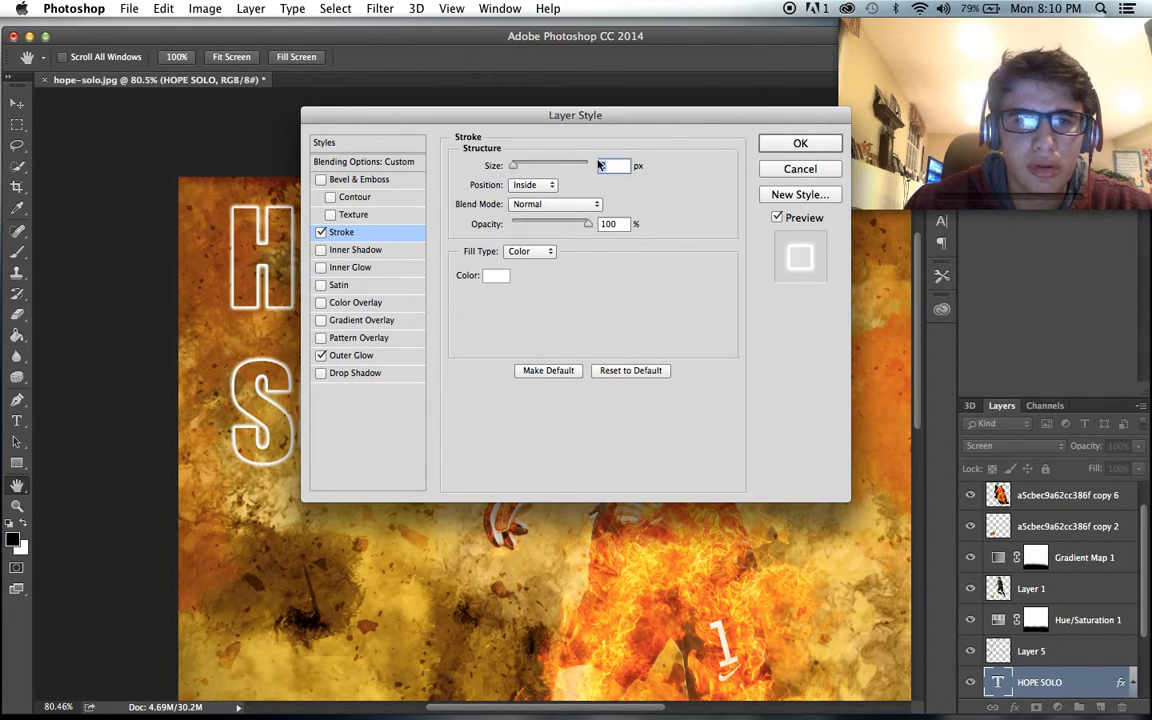
click(798, 145)
key(v)
- Reduce the HOPE SOLO text layer's opacity to 72%
scroll(512, 298, down, 5)
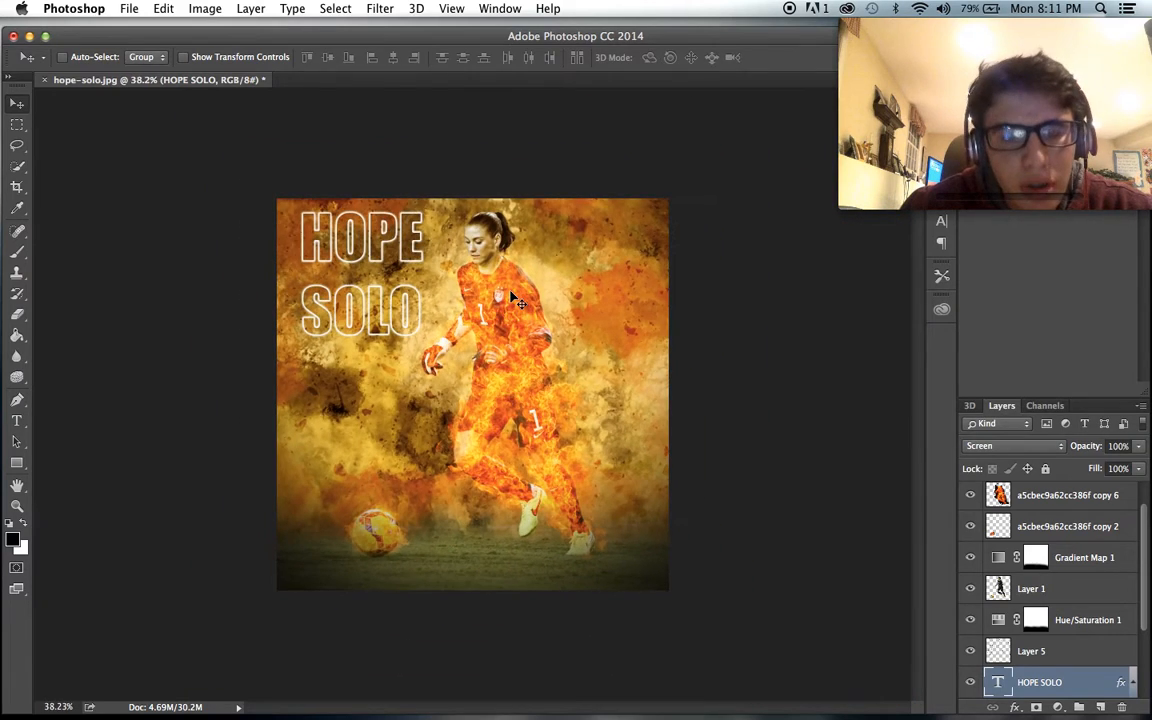
scroll(512, 298, up, 3)
click(1139, 450)
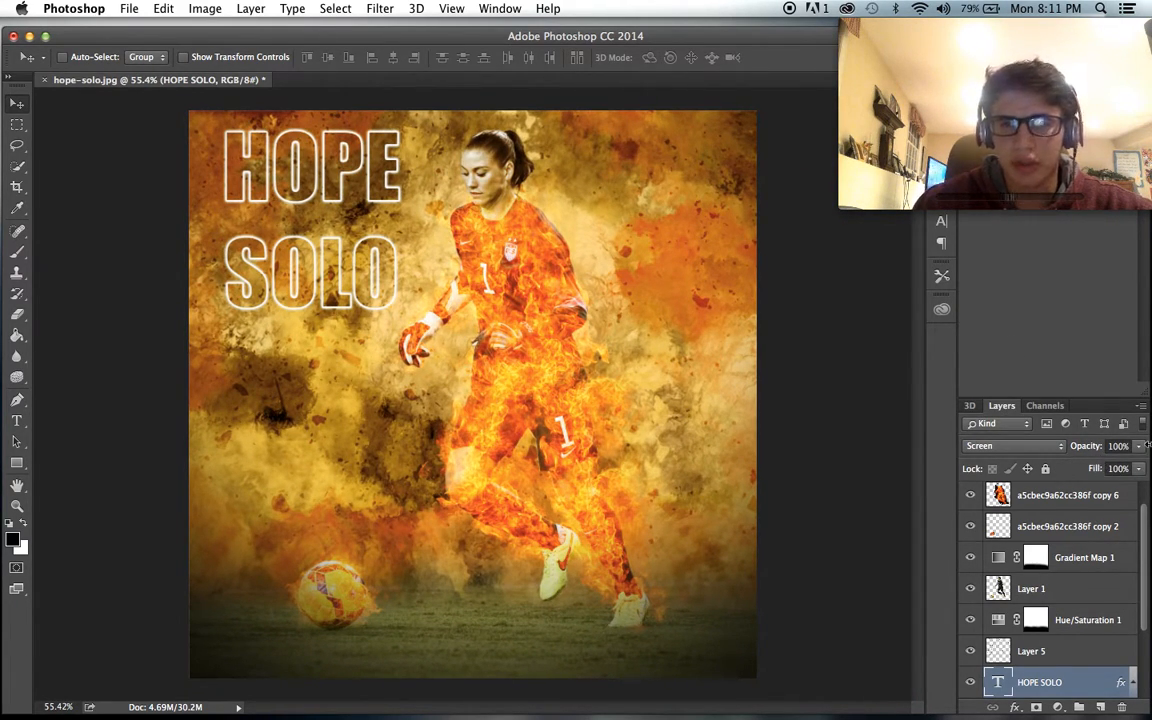
click(1138, 447)
mouse_move(1098, 467)
mouse_down()
mouse_move(1070, 467)
mouse_move(1120, 467)
mouse_up()
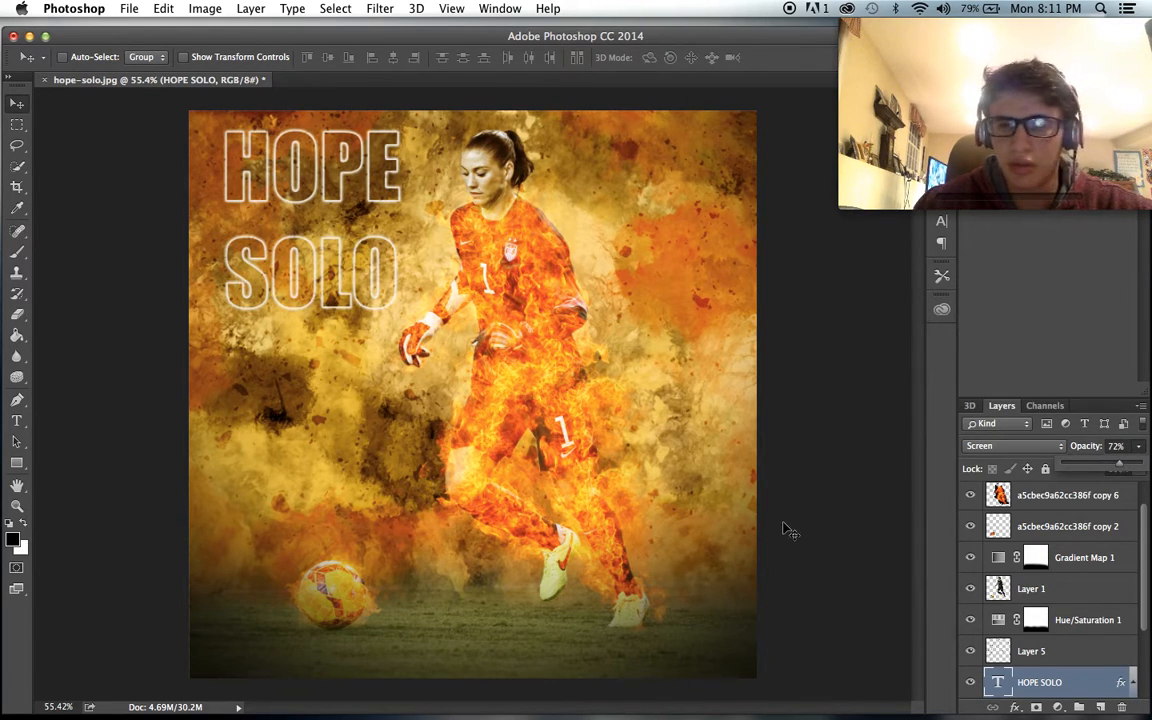
scroll(784, 524, down, 3)
scroll(784, 524, up, 3)
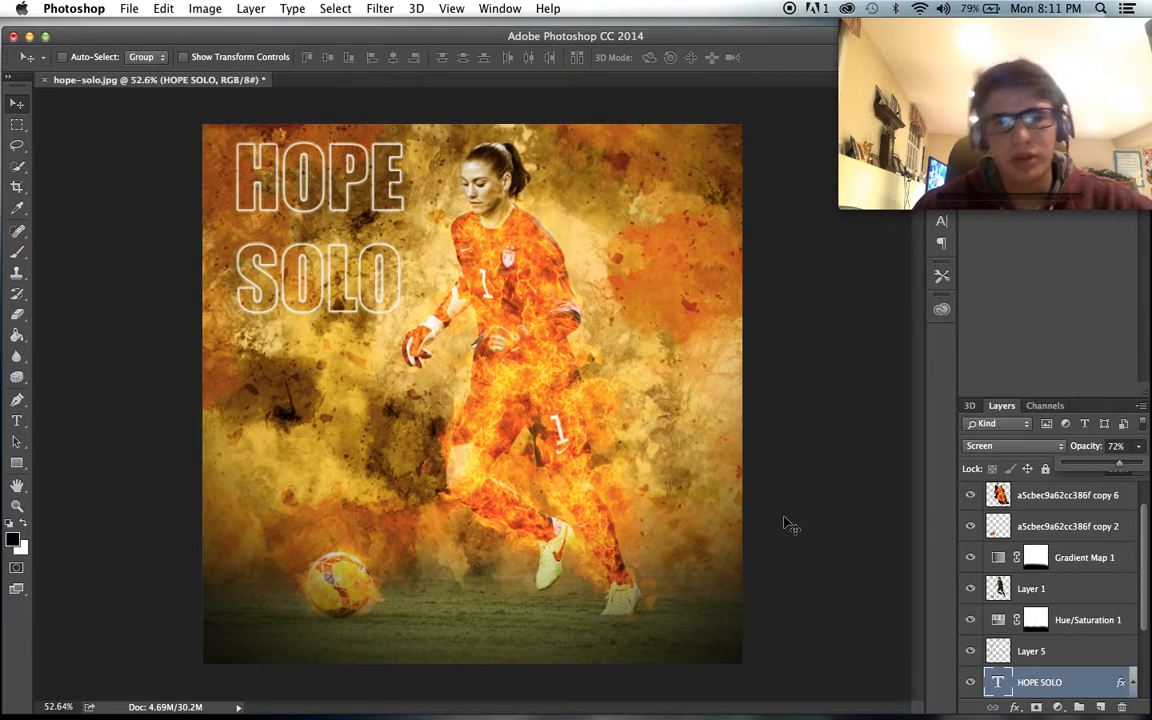
- Switch to Finder and place IMG_8522.jpg from the Downloads folder into the goalkeeper artwork
mouse_move(107, 715)
click(105, 618)
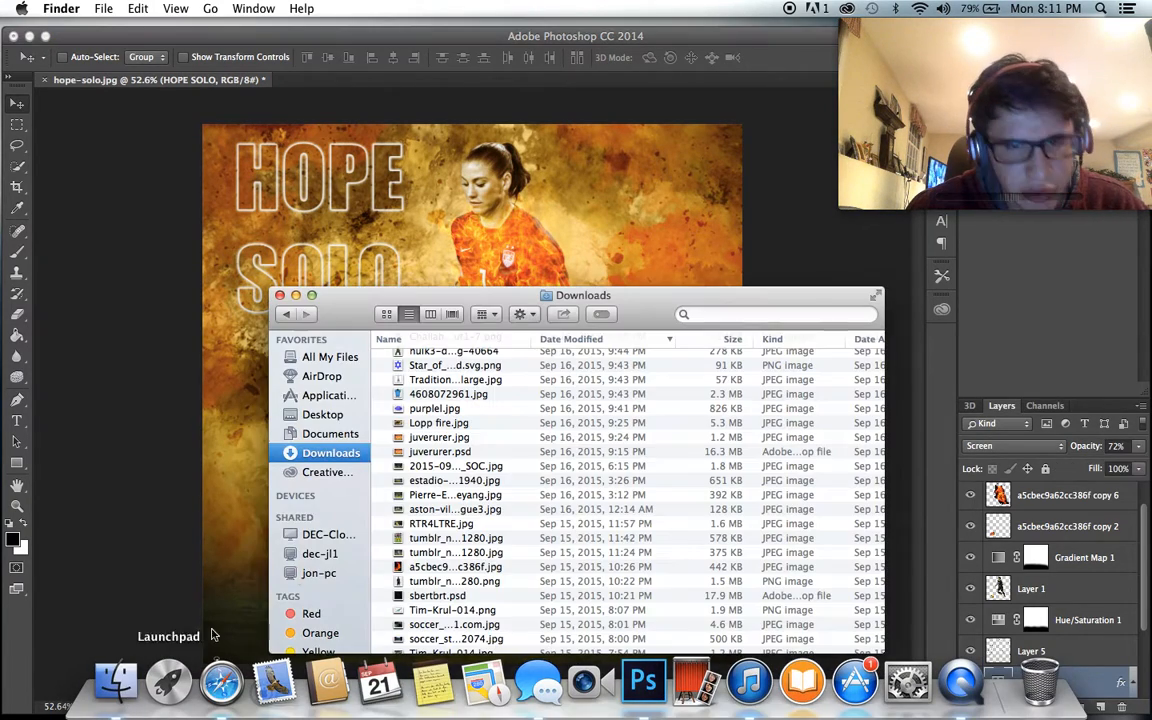
scroll(482, 470, down, 3)
scroll(482, 475, up, 10)
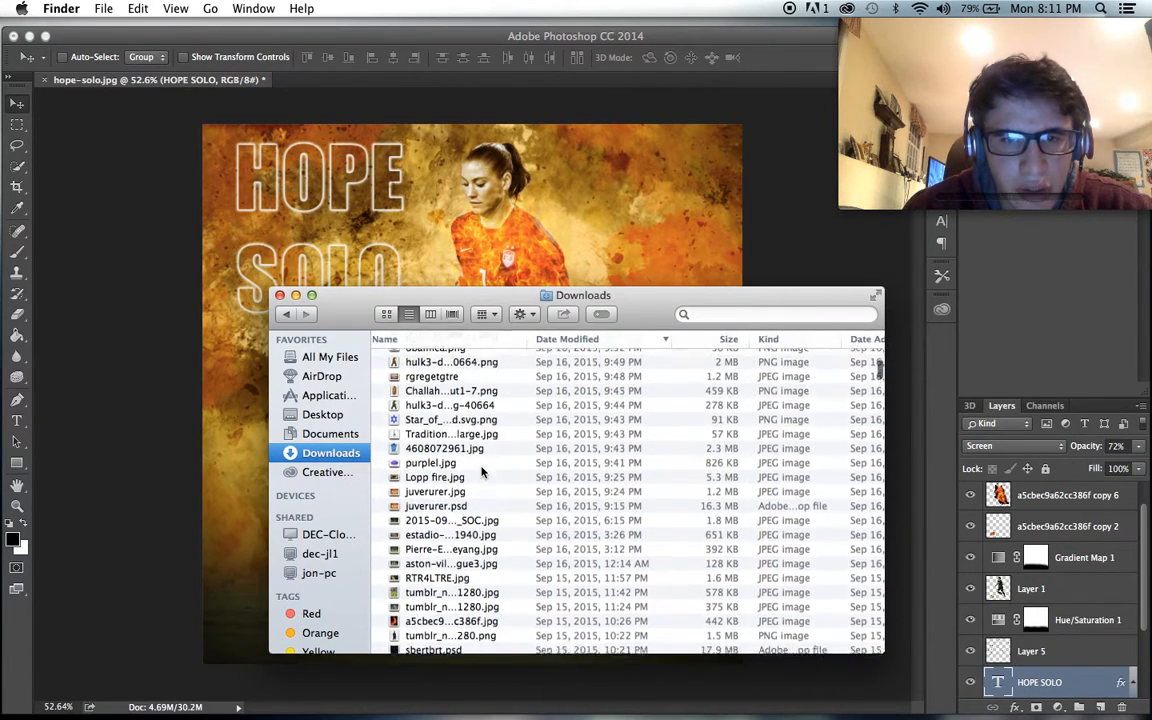
scroll(482, 474, up, 10)
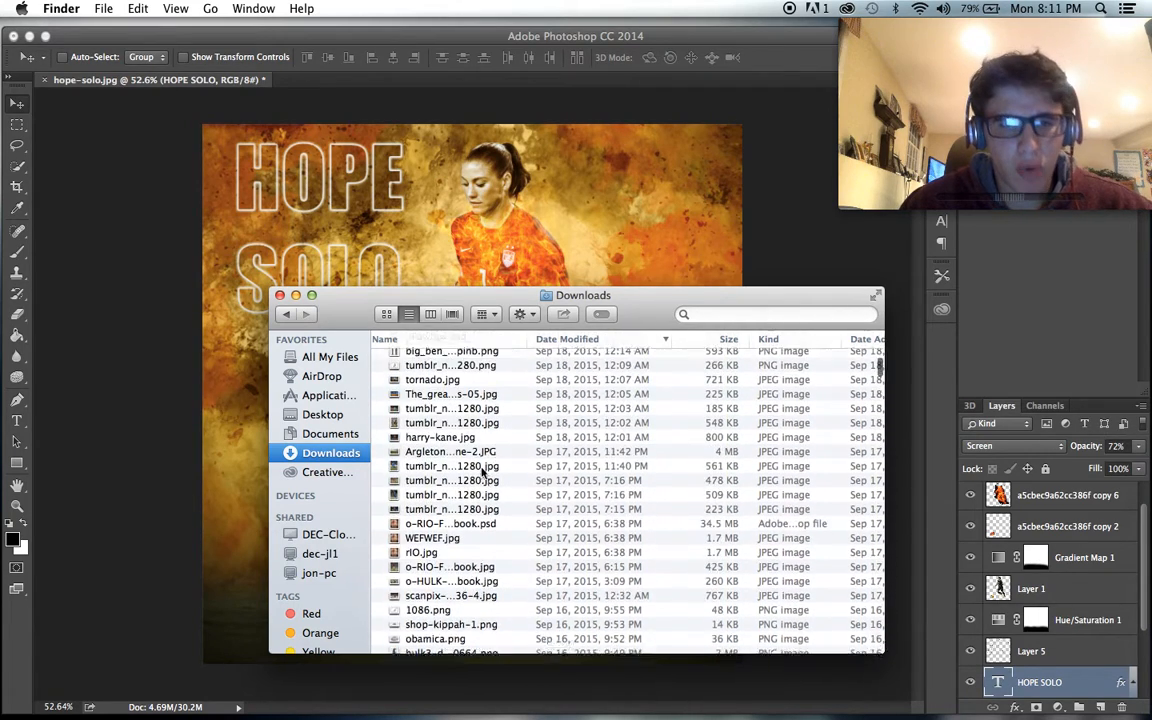
scroll(482, 472, up, 5)
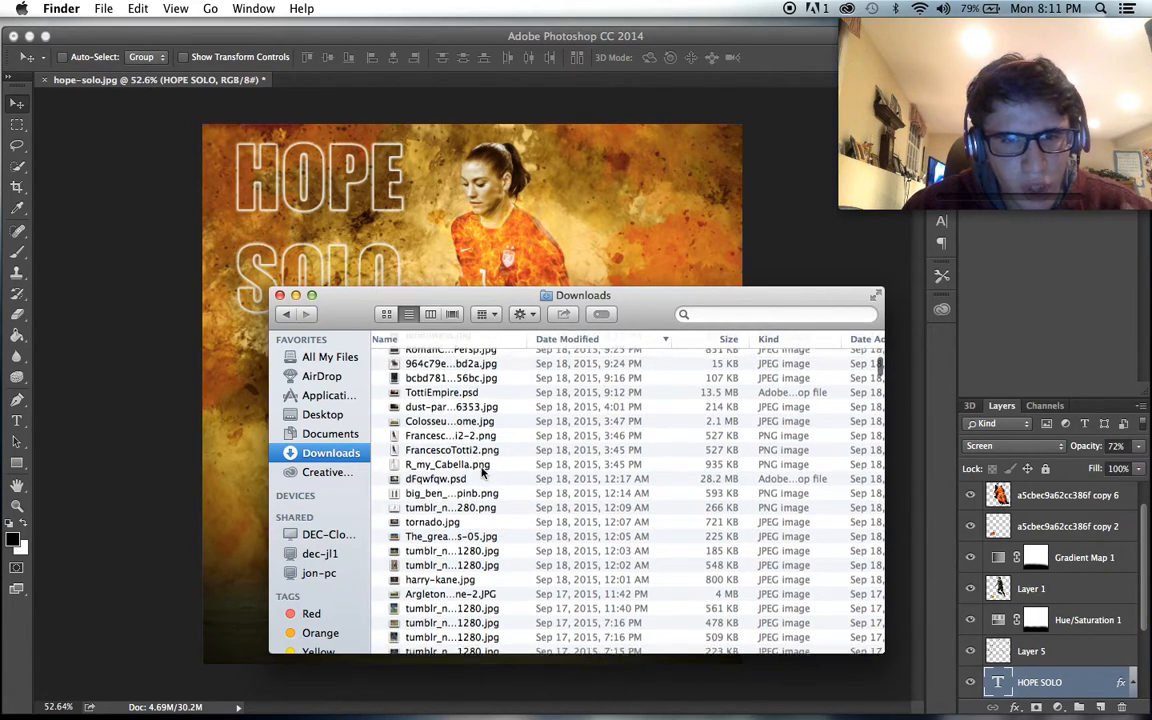
scroll(436, 484, up, 10)
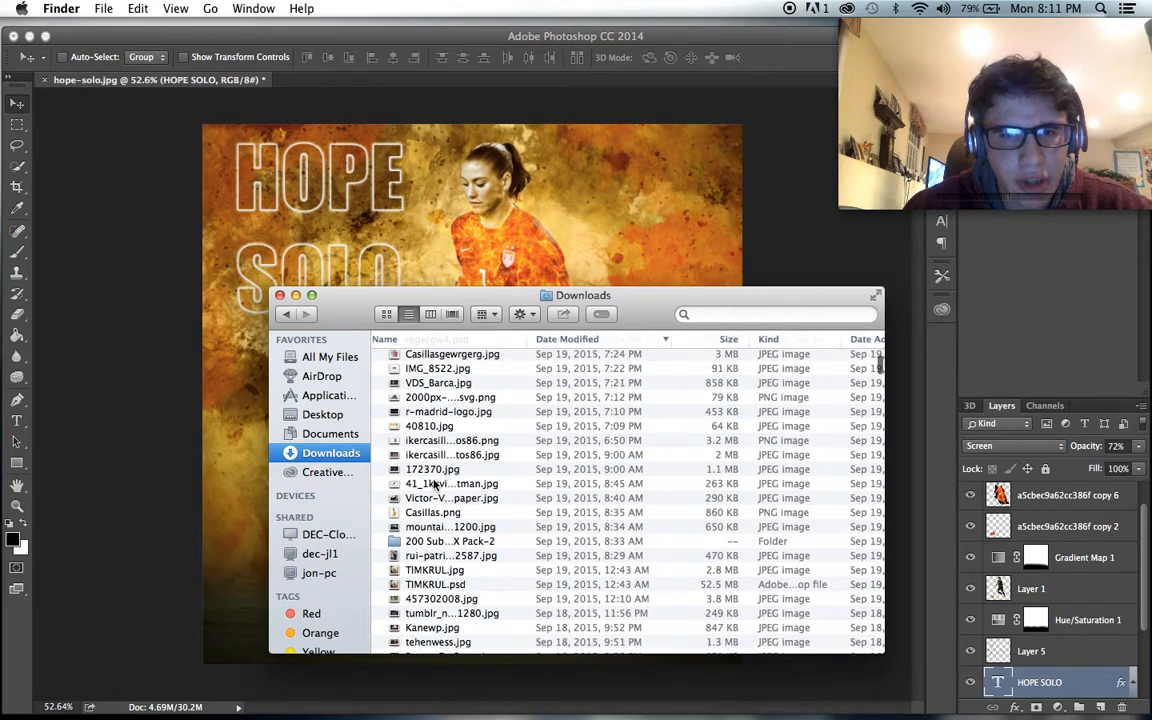
scroll(418, 484, up, 2)
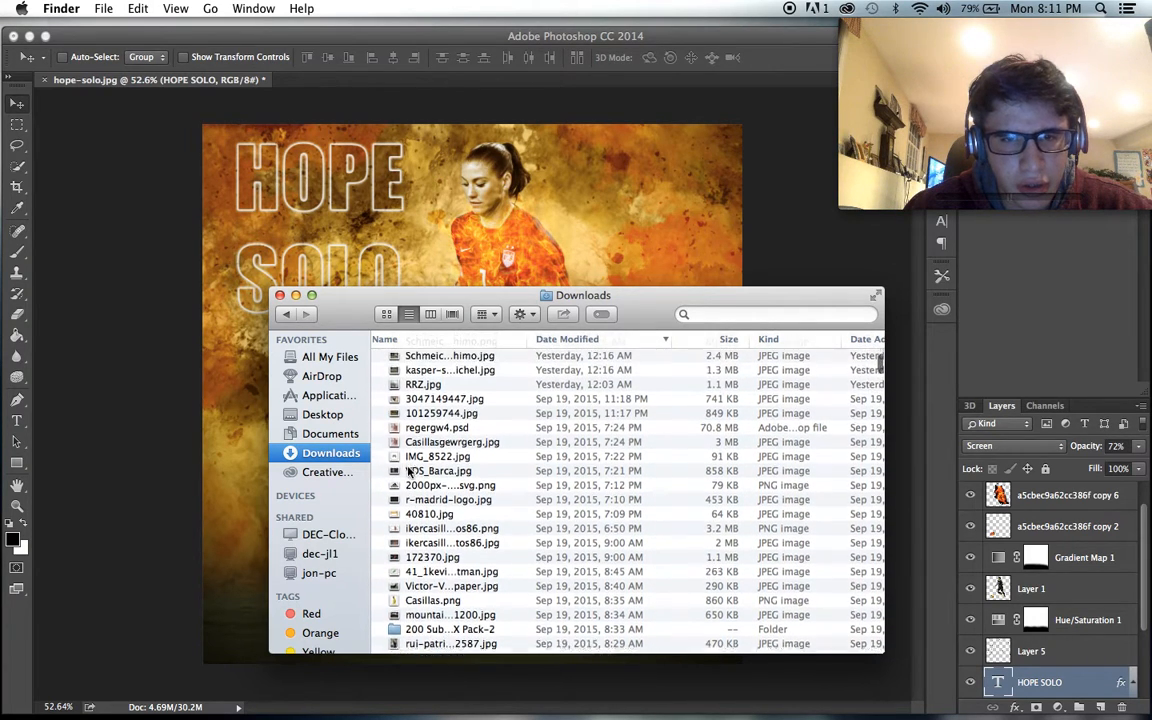
drag(400, 473, 474, 229)
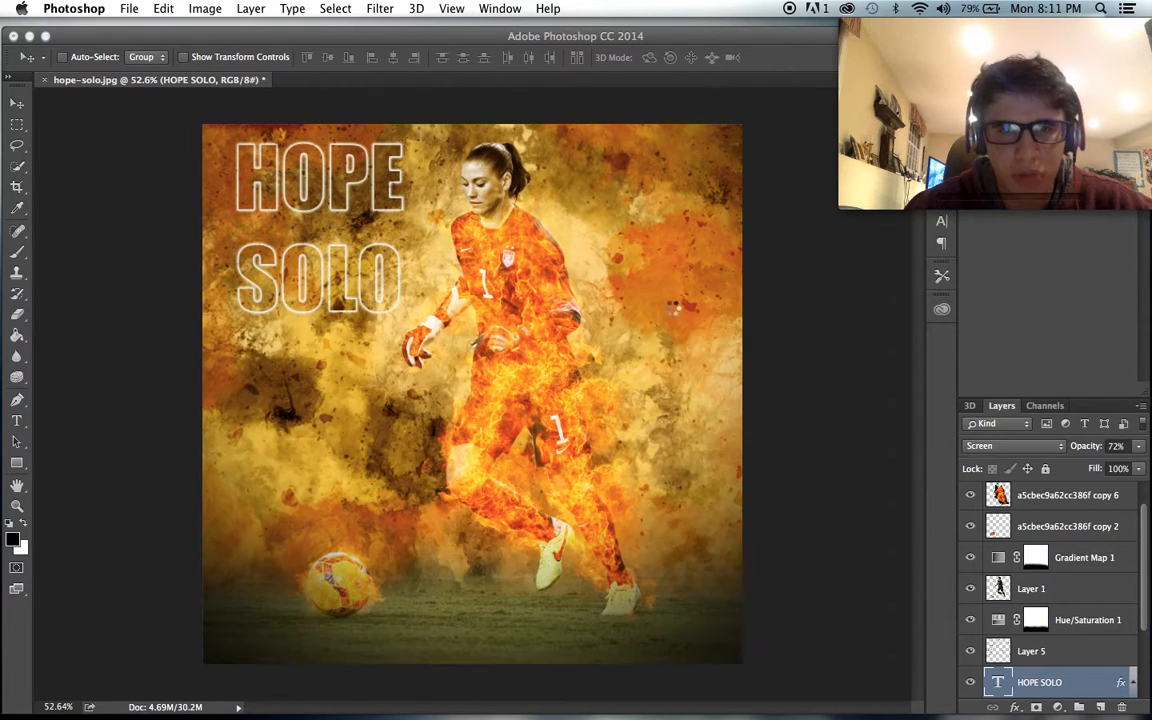
- Shrink the placed IMG_8522 logo to a small square and position it just right of the player's head
drag(741, 124, 649, 283)
drag(704, 253, 673, 283)
drag(611, 318, 576, 222)
drag(635, 188, 597, 202)
key(Return)
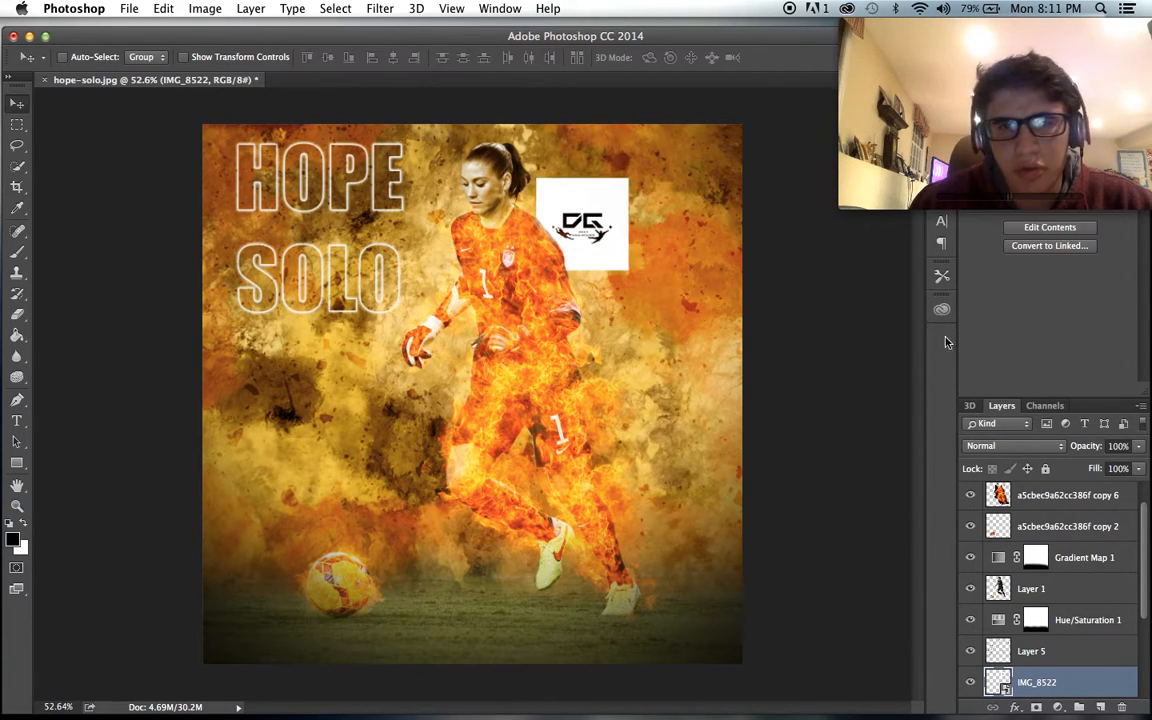
- Set the IMG_8522 logo layer's blend mode to Multiply
click(1005, 446)
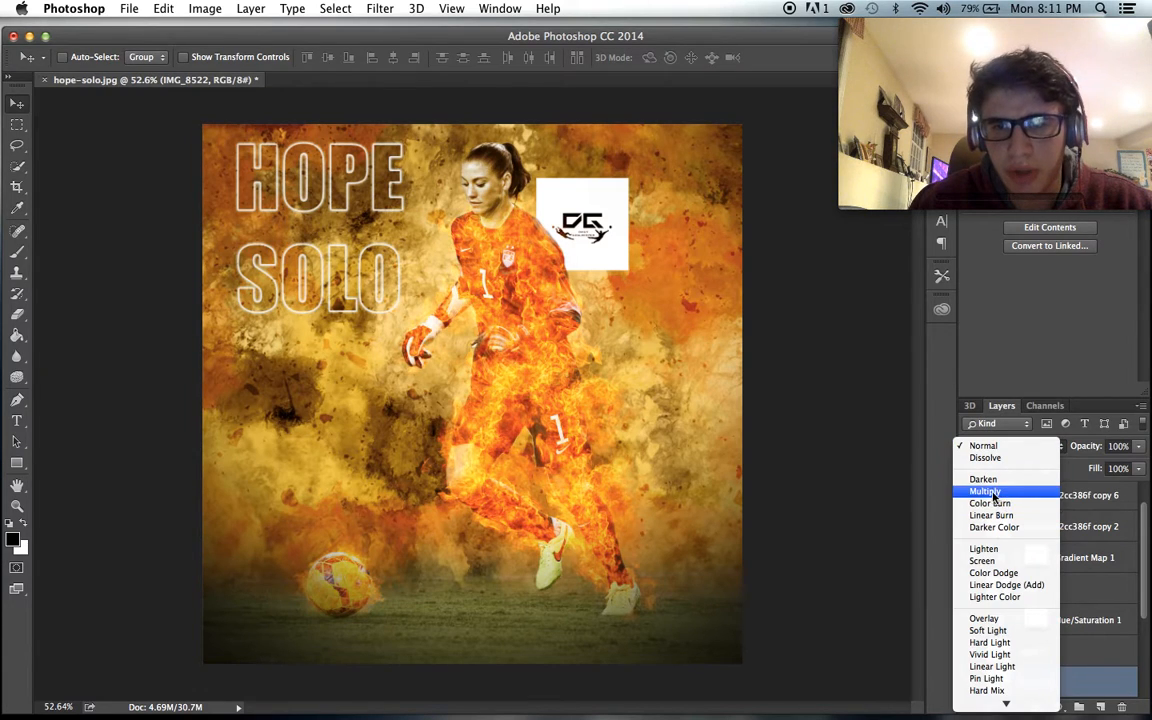
click(985, 491)
scroll(728, 381, up, 2)
scroll(728, 380, down, 1)
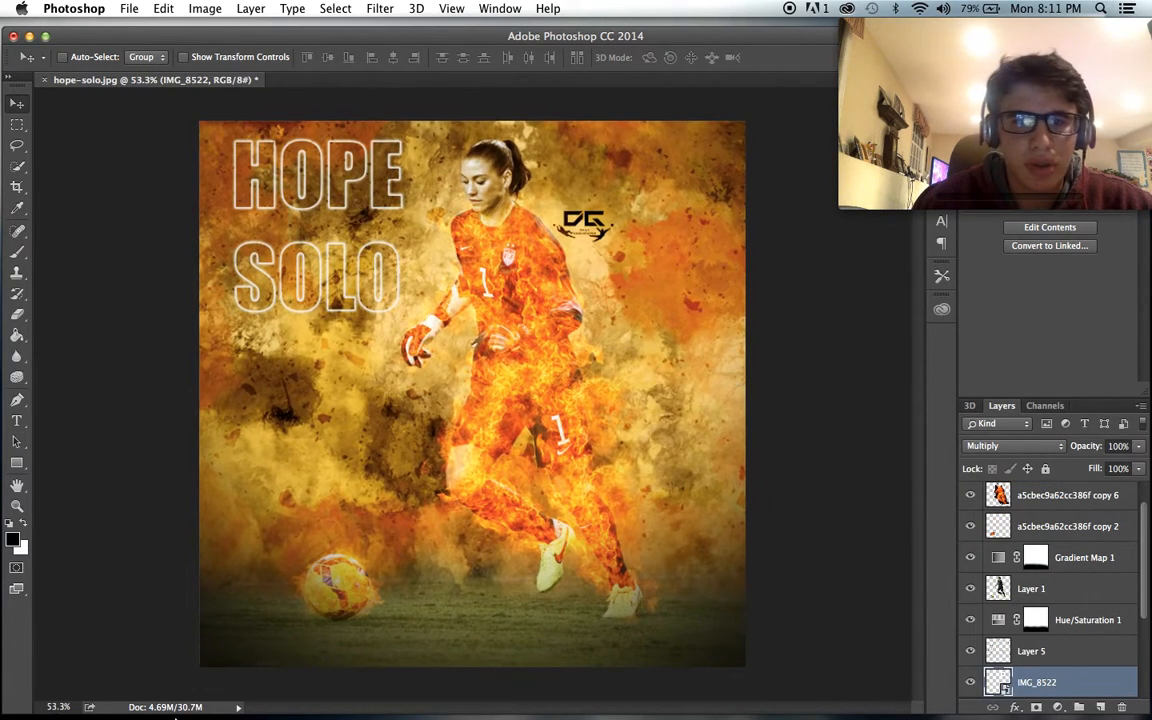
mouse_move(220, 708)
click(116, 682)
click(177, 423)
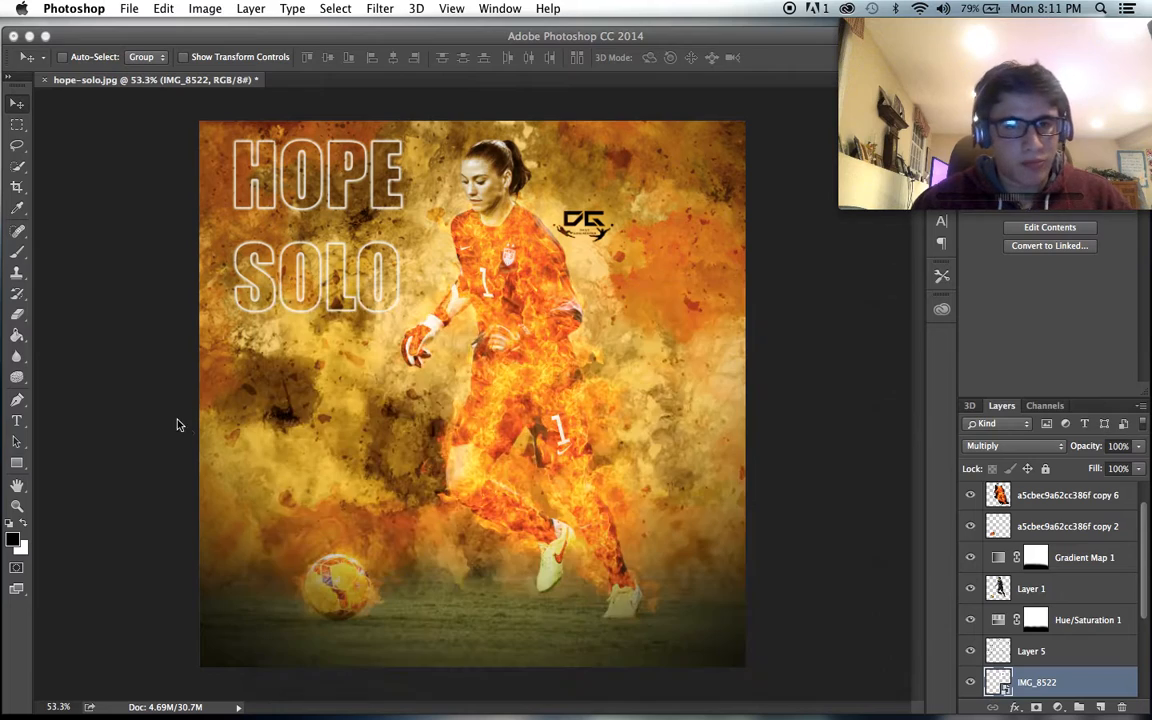
- Draw a text box in the artwork's lower-right corner with the type set to 36 pt Avengeance Heroic Avenger Regular
click(17, 421)
drag(565, 632, 743, 663)
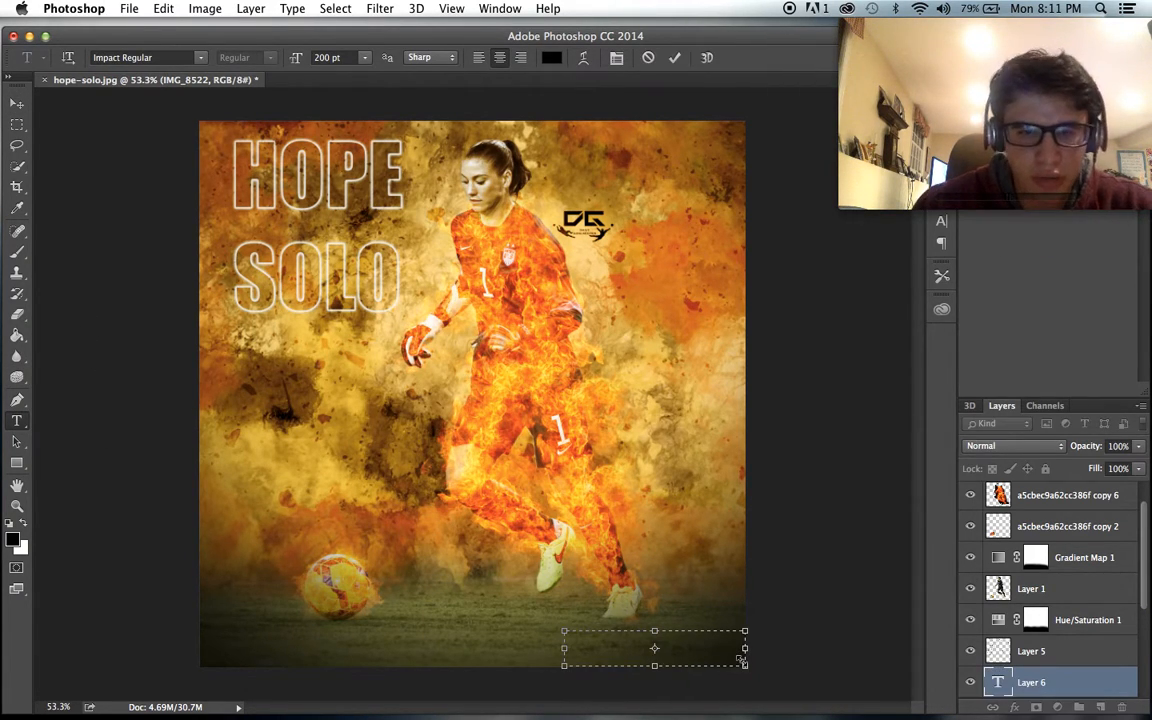
click(364, 57)
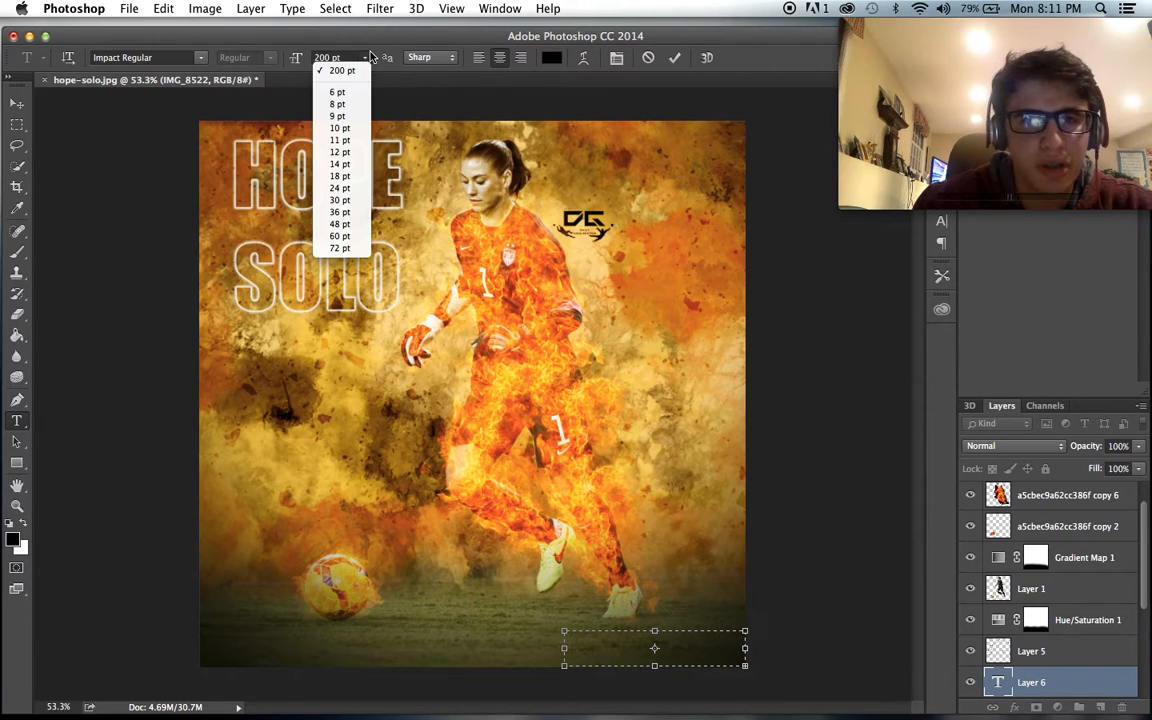
click(340, 212)
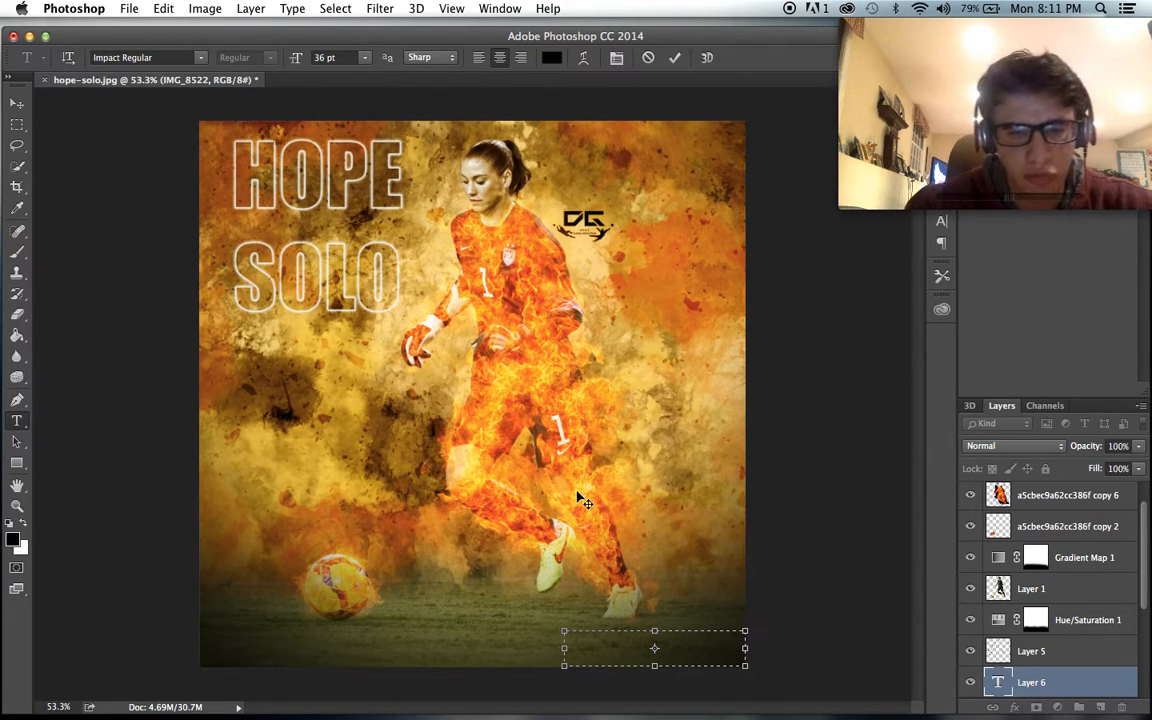
click(198, 57)
scroll(300, 268, up, 15)
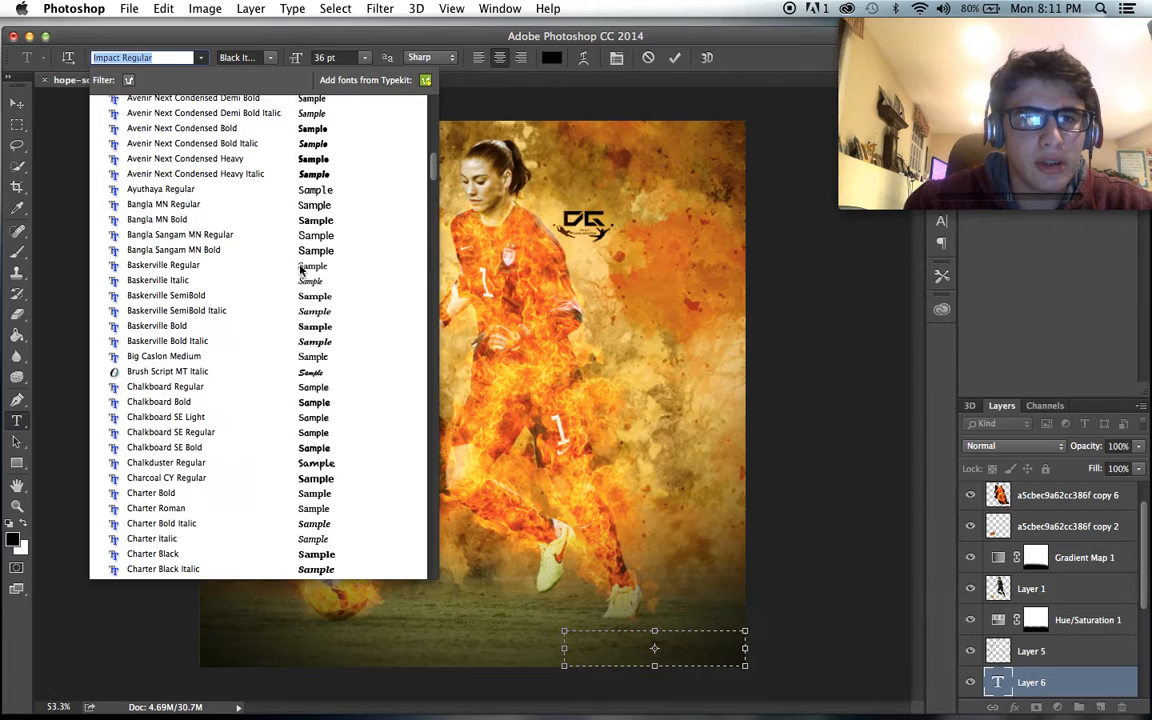
scroll(300, 268, up, 5)
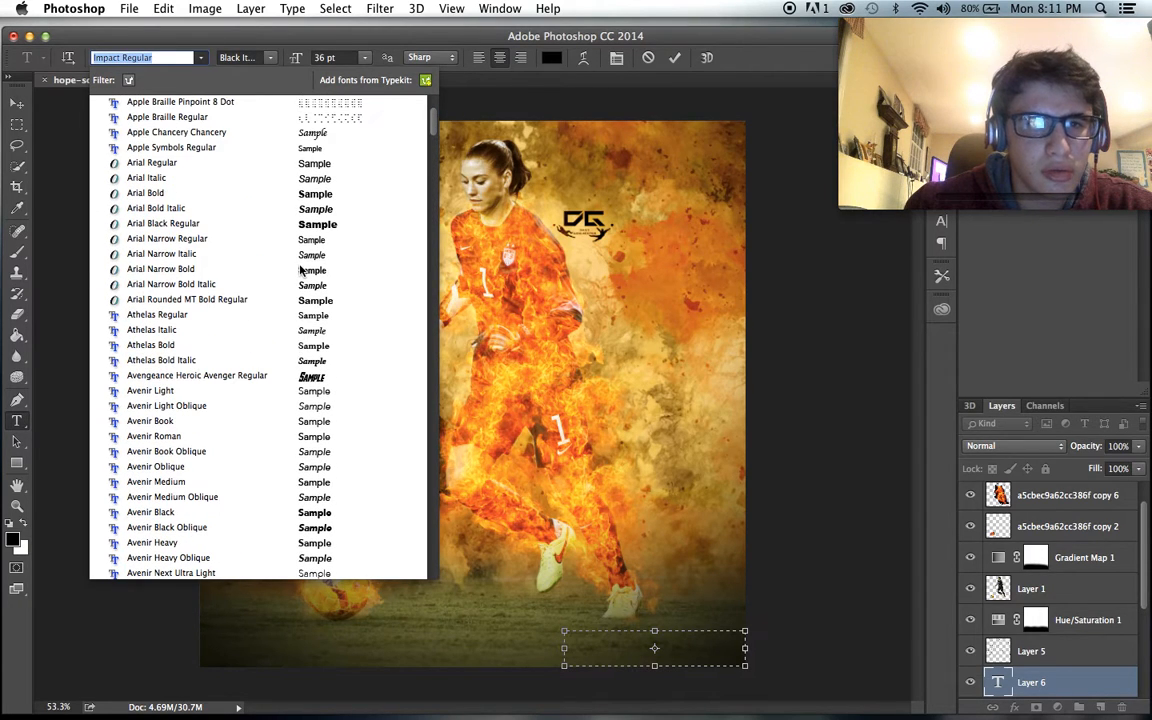
click(287, 383)
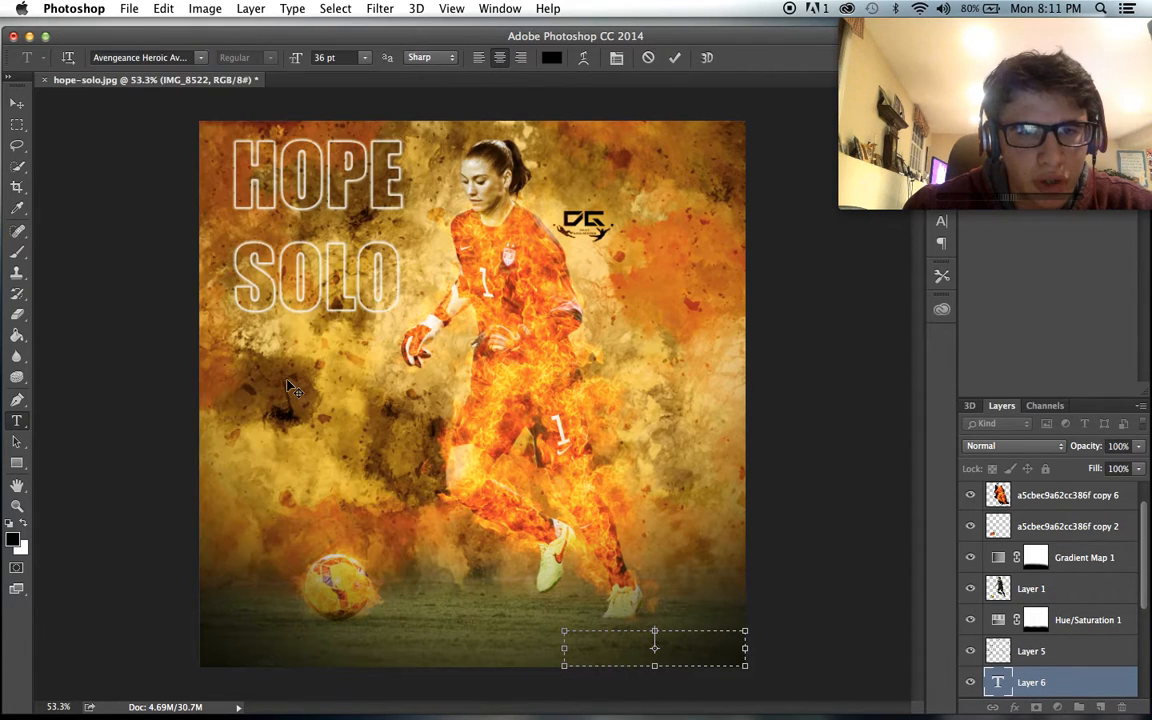
click(198, 57)
click(198, 57)
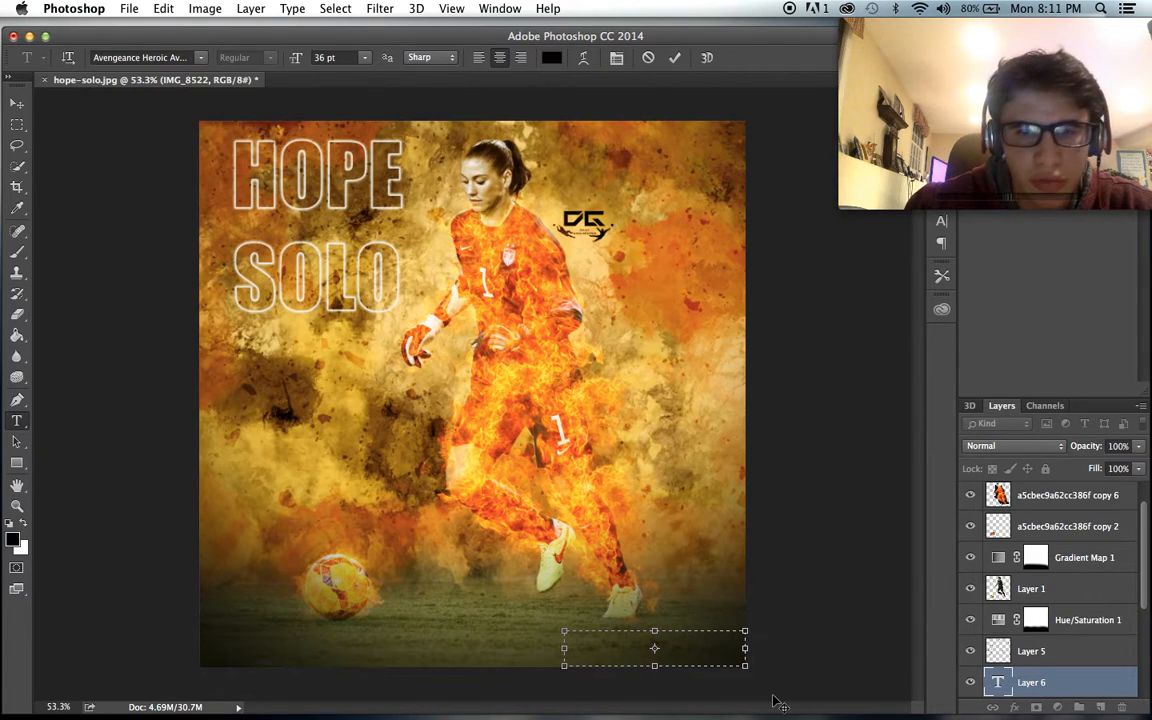
- Enter a credit line in the text box reading DESIGNED BY followed by the designer's full name
text(nsigned)
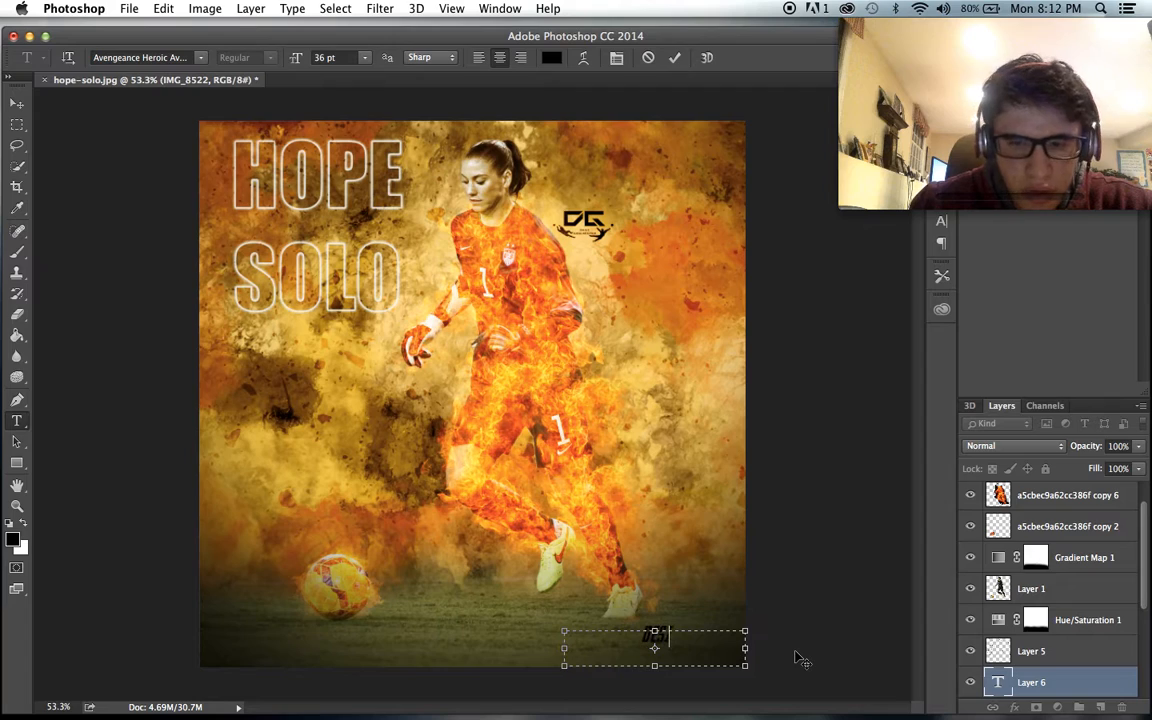
key(BackSpace)
key(BackSpace)
key(BackSpace)
key(BackSpace)
key(BackSpace)
key(BackSpace)
key(BackSpace)
key(BackSpace)
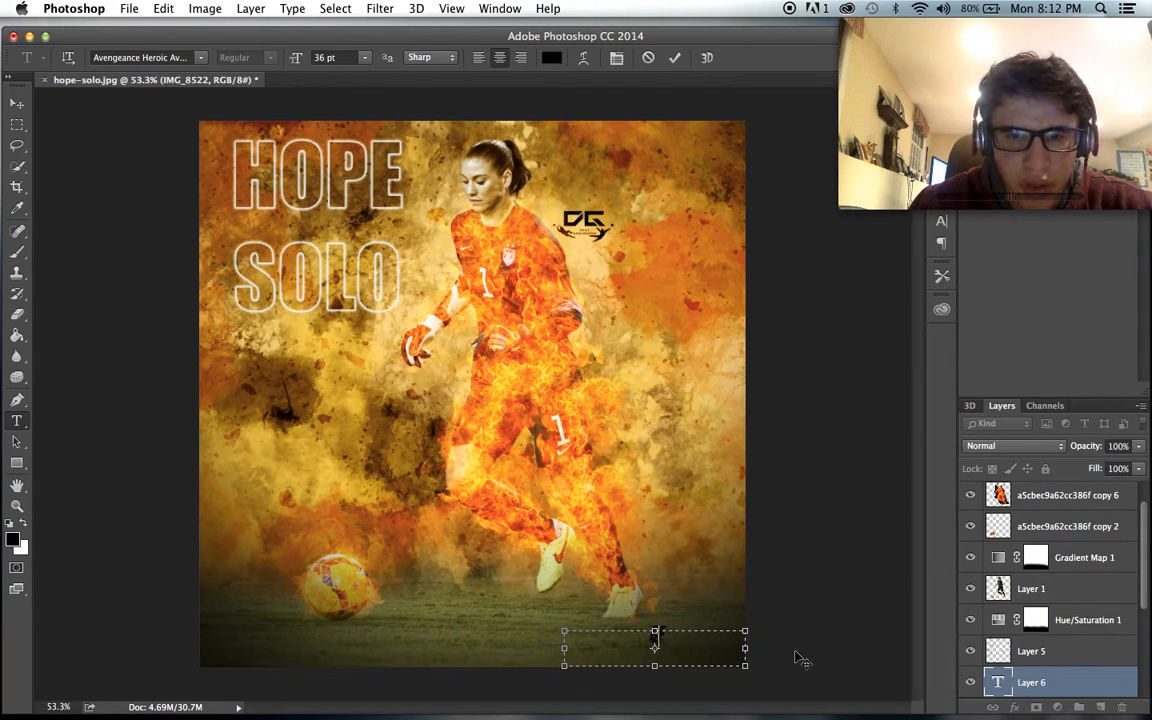
text(DESIGNED BY DAVID)
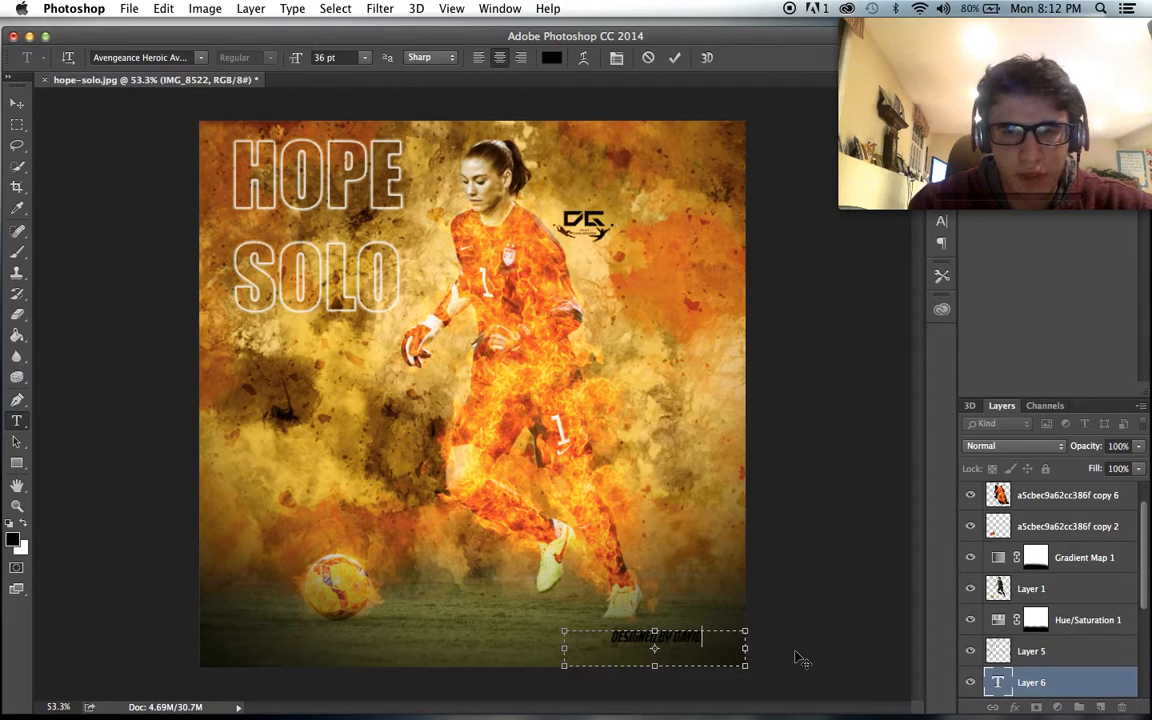
text( LIBAR)
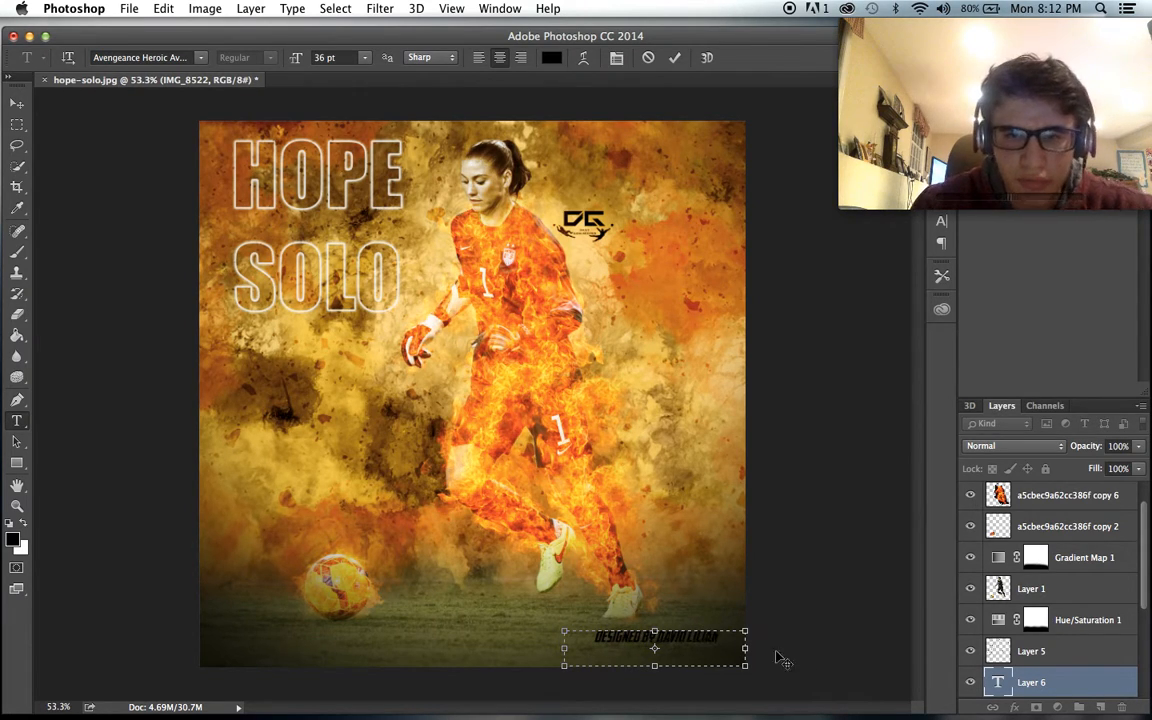
- Colour the credit text white (ffffff) and move it close to the artwork's bottom-right corner
key(super+a)
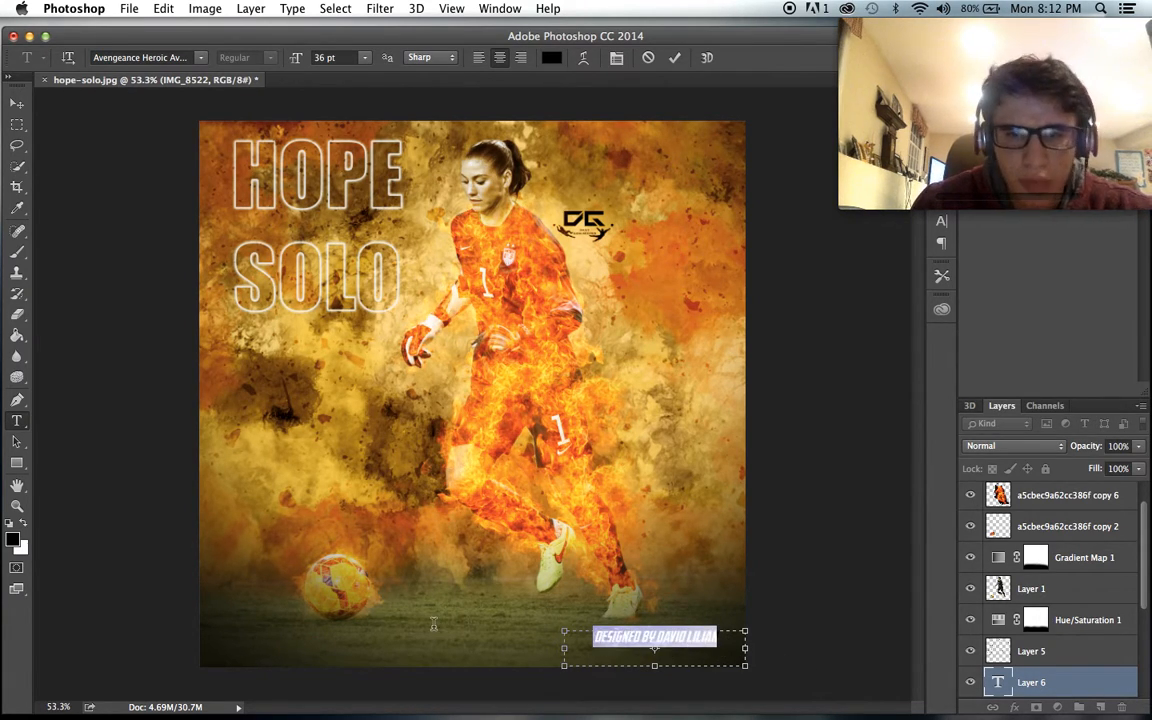
click(549, 64)
drag(478, 540, 366, 419)
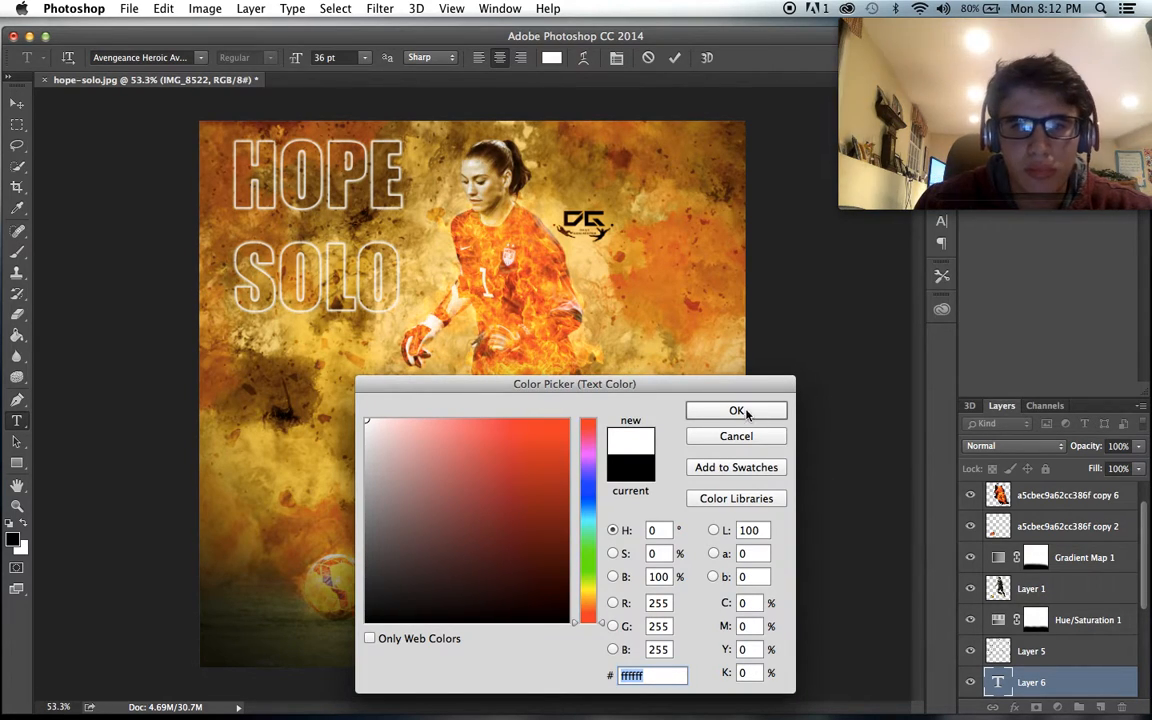
click(748, 415)
click(17, 103)
drag(160, 165, 176, 162)
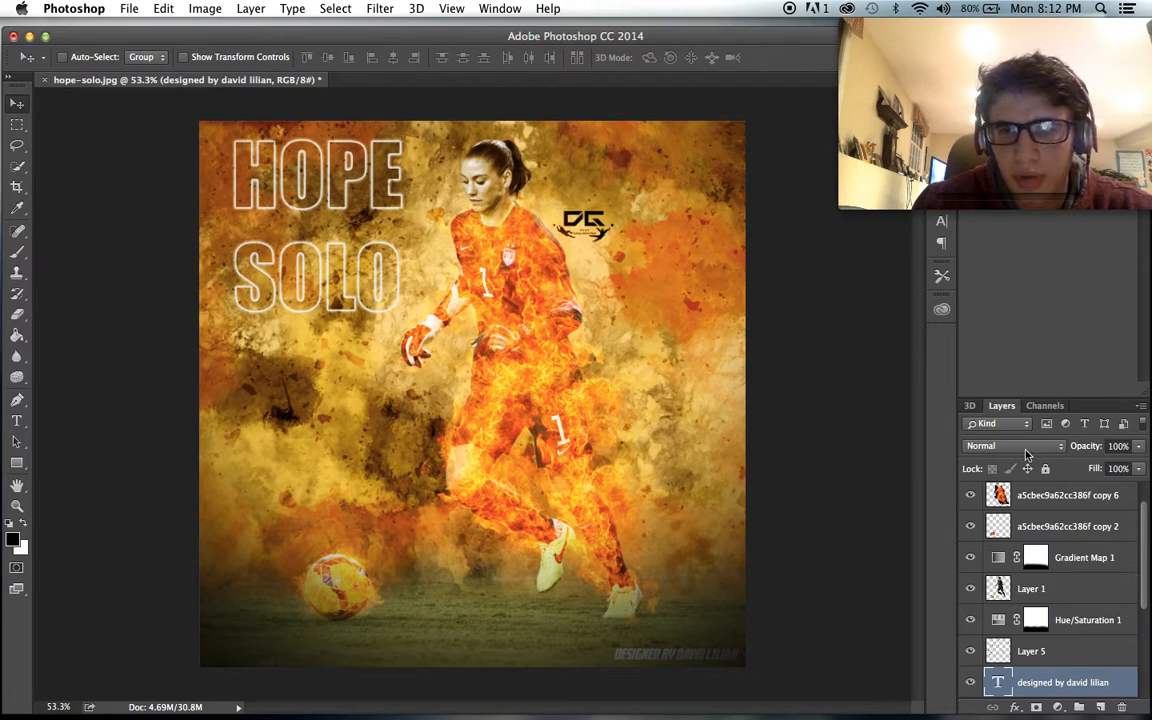
- Move the credit text layer to the top of the layer stack, above Layer 4
drag(1062, 682, 1054, 488)
scroll(756, 465, up, 1)
scroll(756, 465, down, 1)
scroll(1018, 611, down, 5)
- Hide Layer 2, HOPE SOLO, IMG_8522, Layer 5 and Hue/Saturation 1 to expose the original stadium background
click(969, 651)
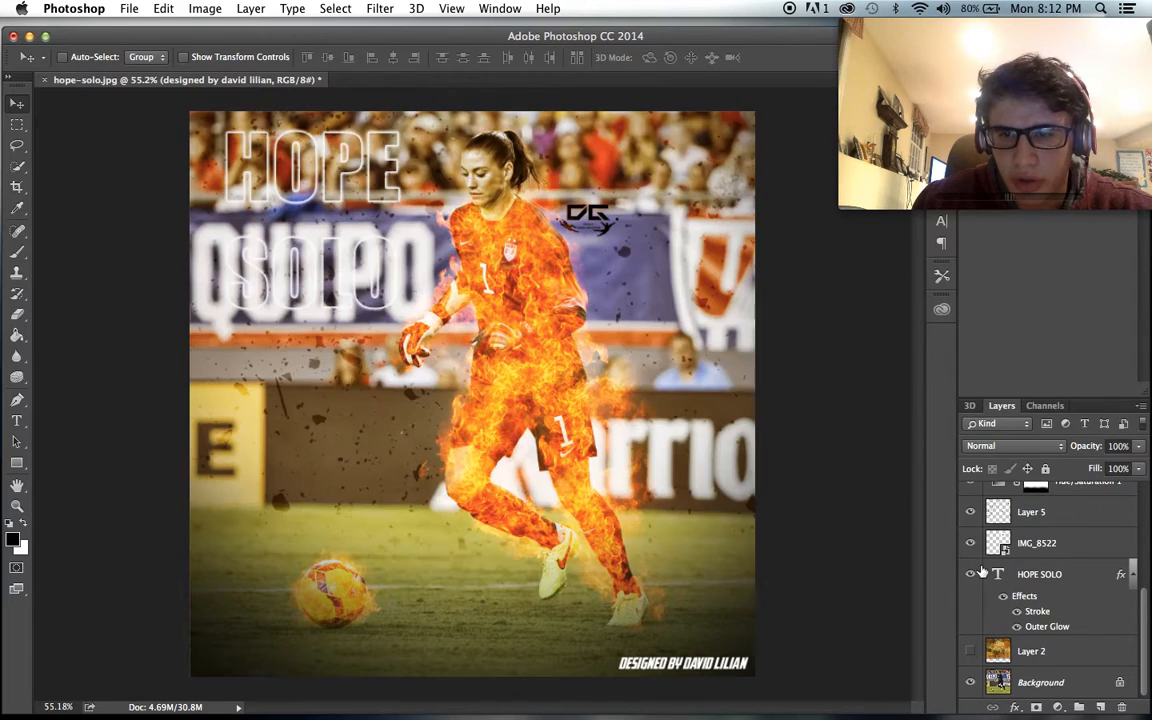
scroll(980, 580, up, 2)
drag(969, 624, 969, 565)
scroll(969, 559, up, 2)
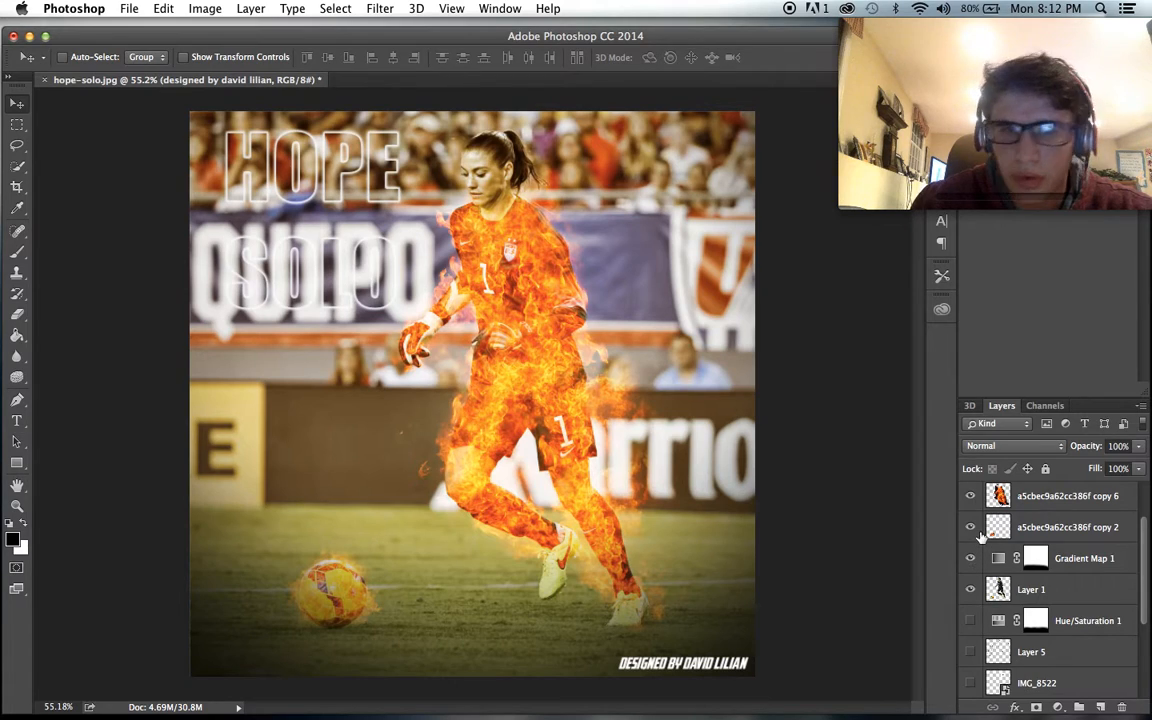
scroll(1048, 627, down, 4)
click(970, 576)
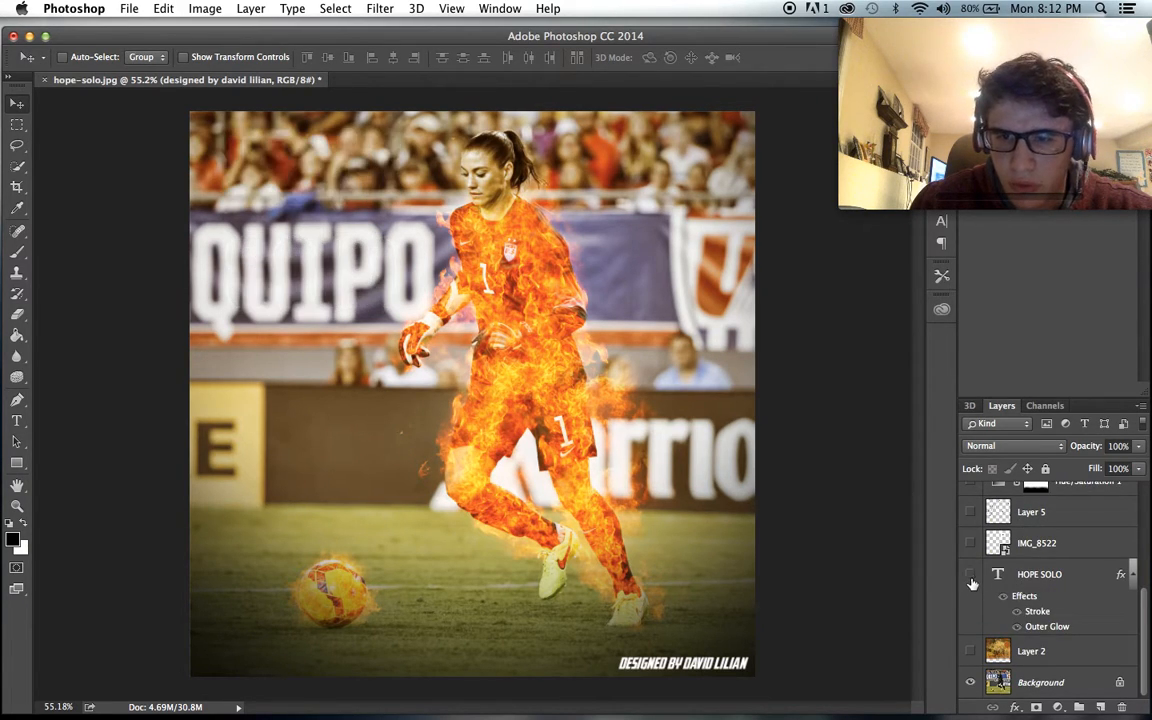
scroll(990, 600, up, 7)
scroll(975, 570, down, 2)
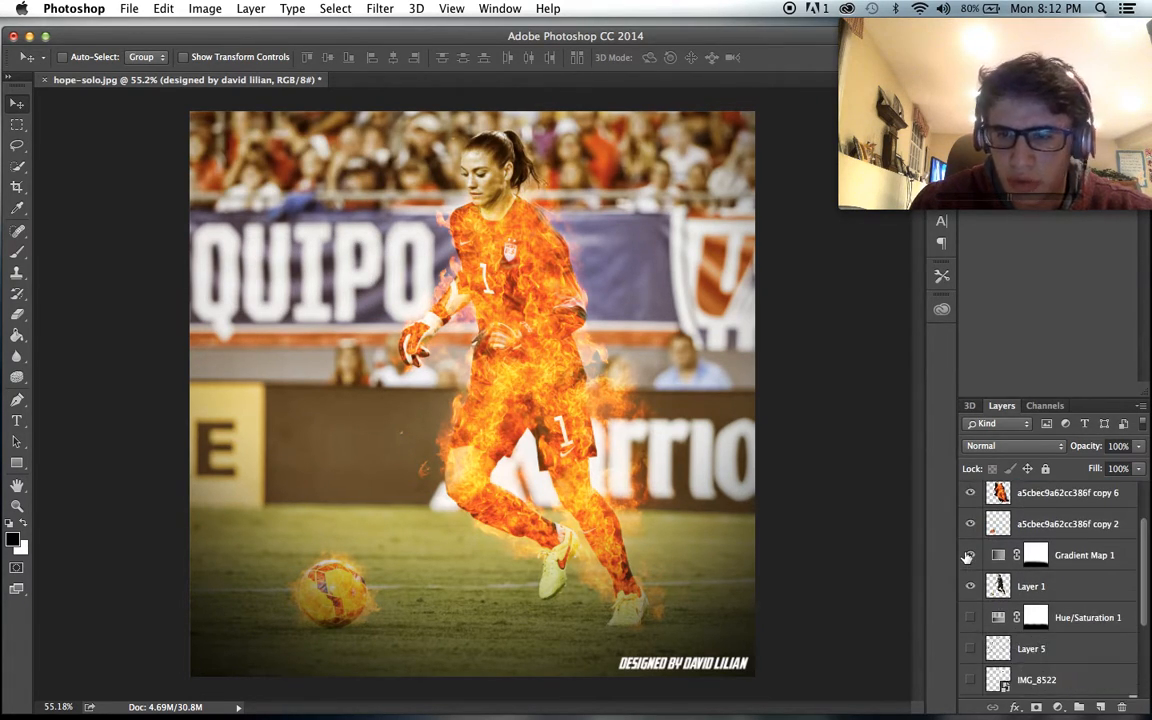
scroll(967, 559, up, 1)
scroll(1040, 630, down, 4)
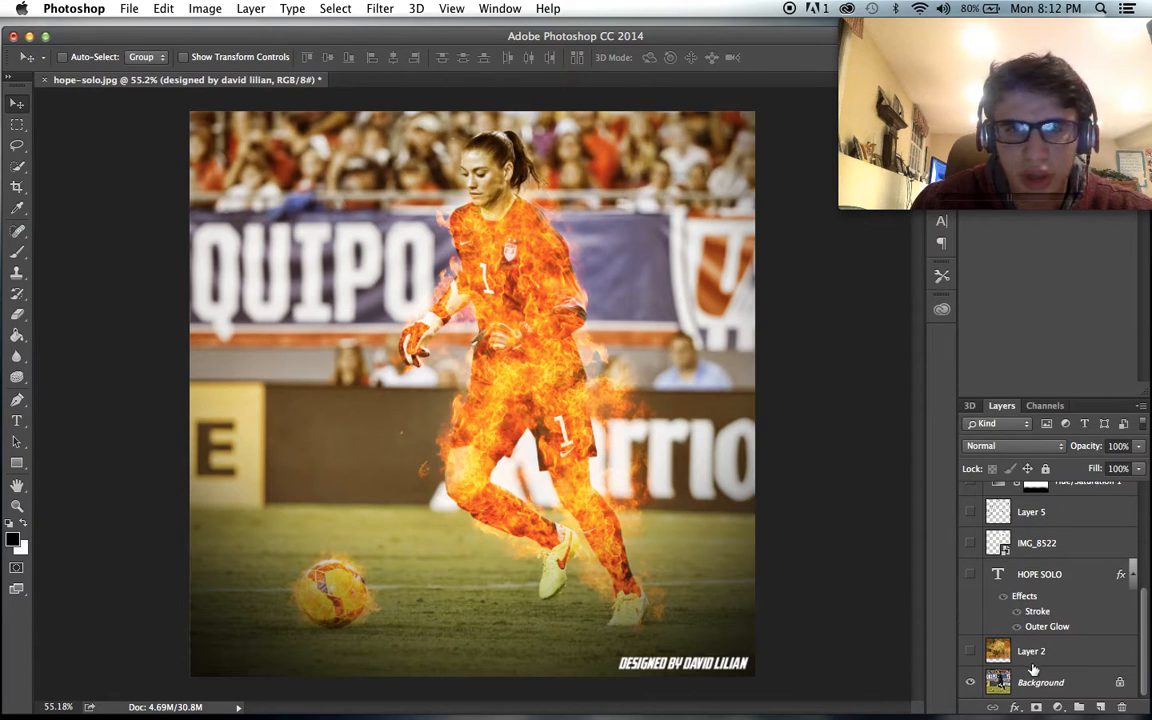
- Add a new empty layer between Layer 1 and the Hue/Saturation 1 adjustment layer
click(1027, 680)
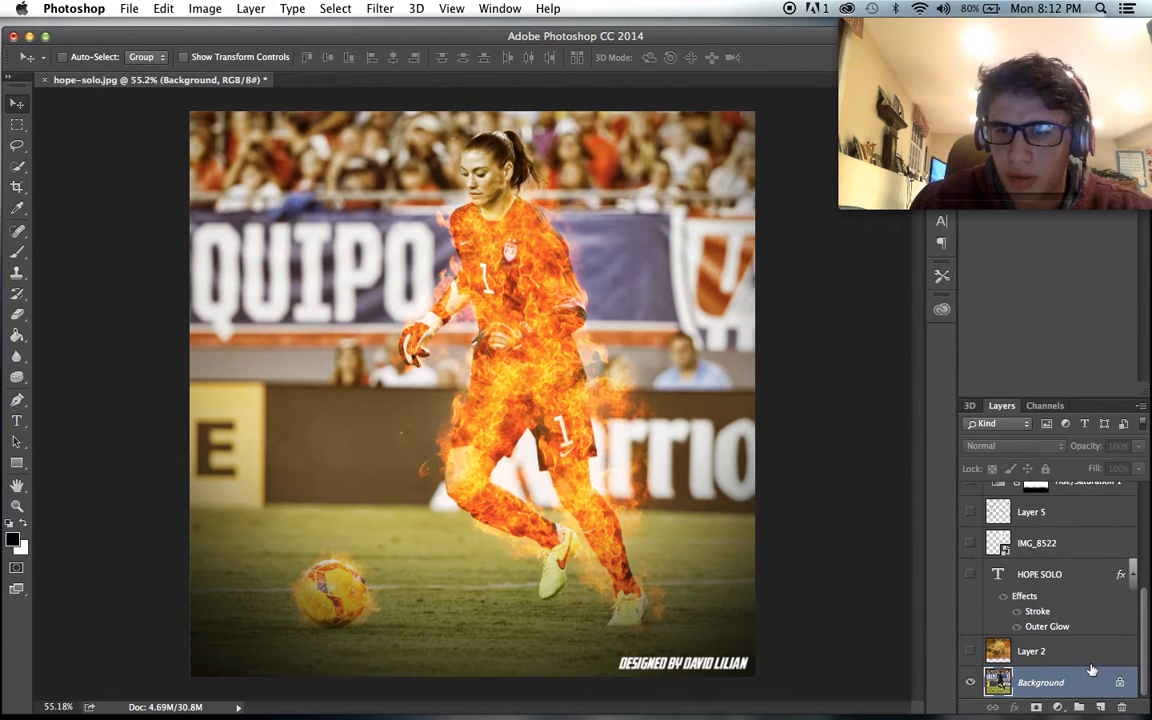
scroll(1088, 650, up, 5)
scroll(1074, 632, down, 1)
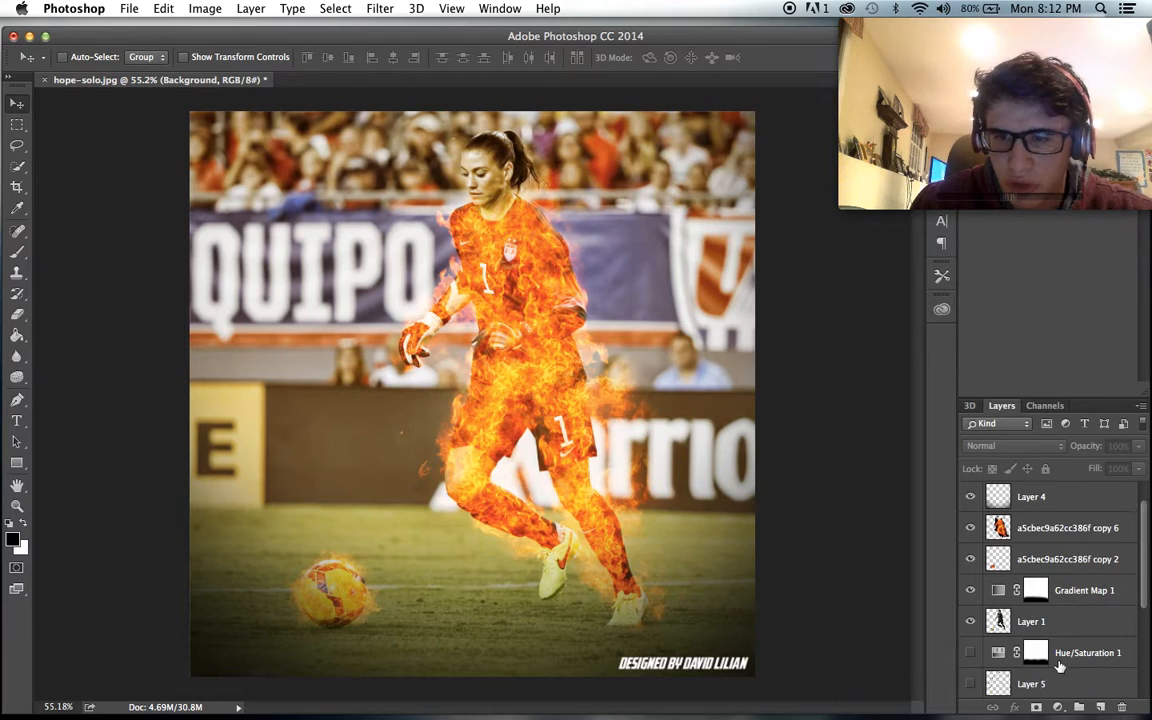
click(1030, 652)
click(1101, 707)
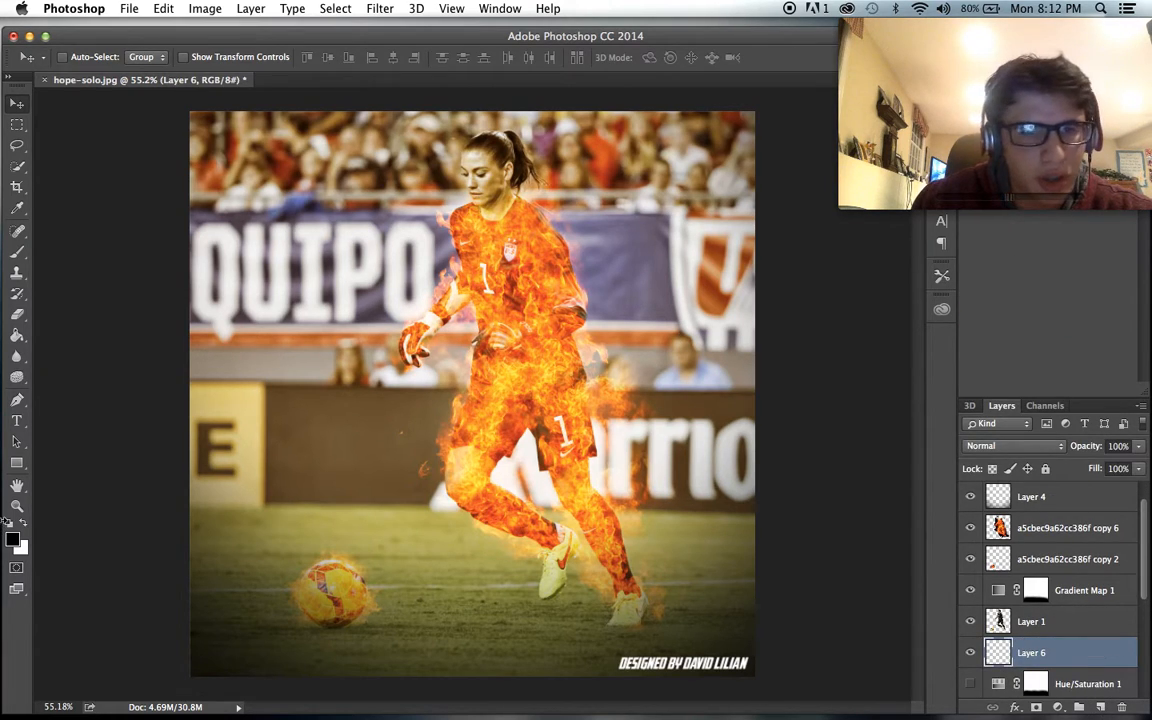
- Try a black Paint Bucket fill on the new layer behind the player and undo it
click(17, 335)
click(352, 402)
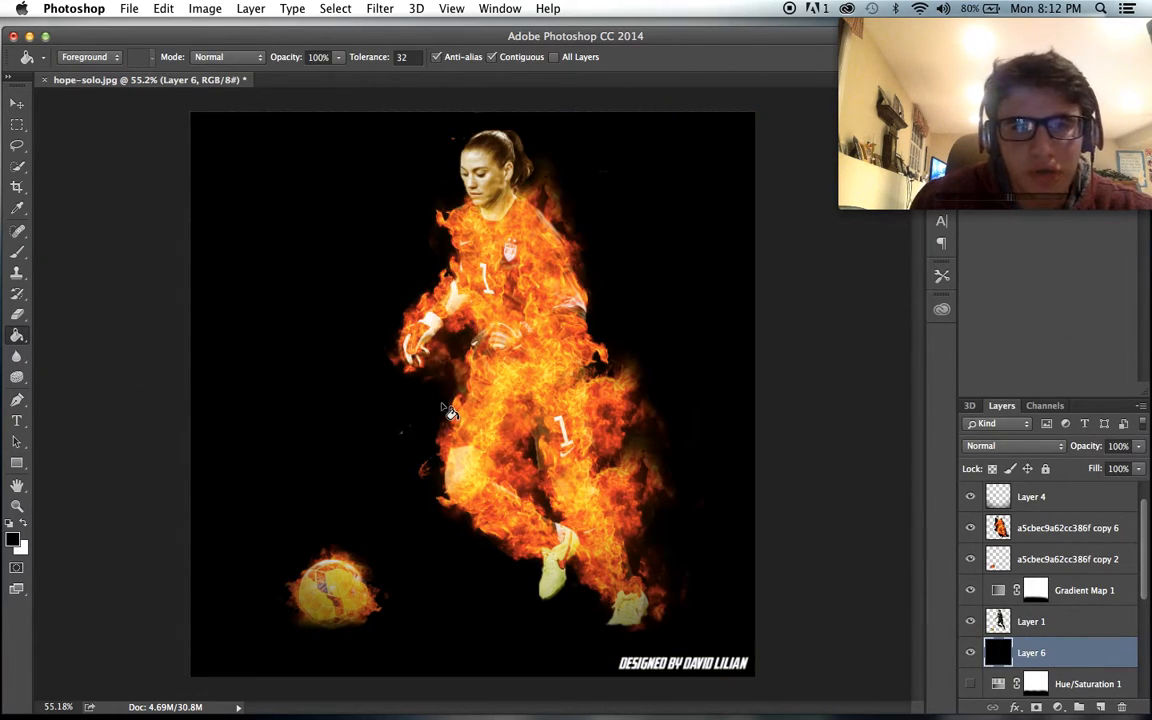
scroll(440, 362, up, 2)
scroll(444, 364, down, 2)
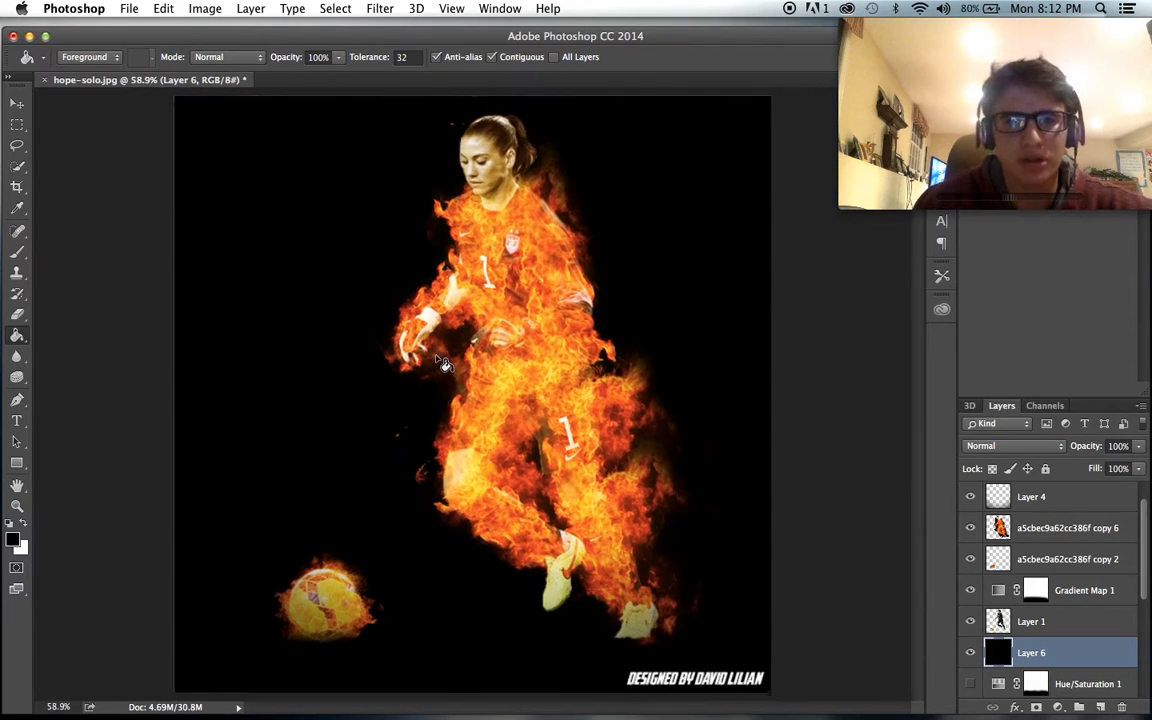
key(super+z)
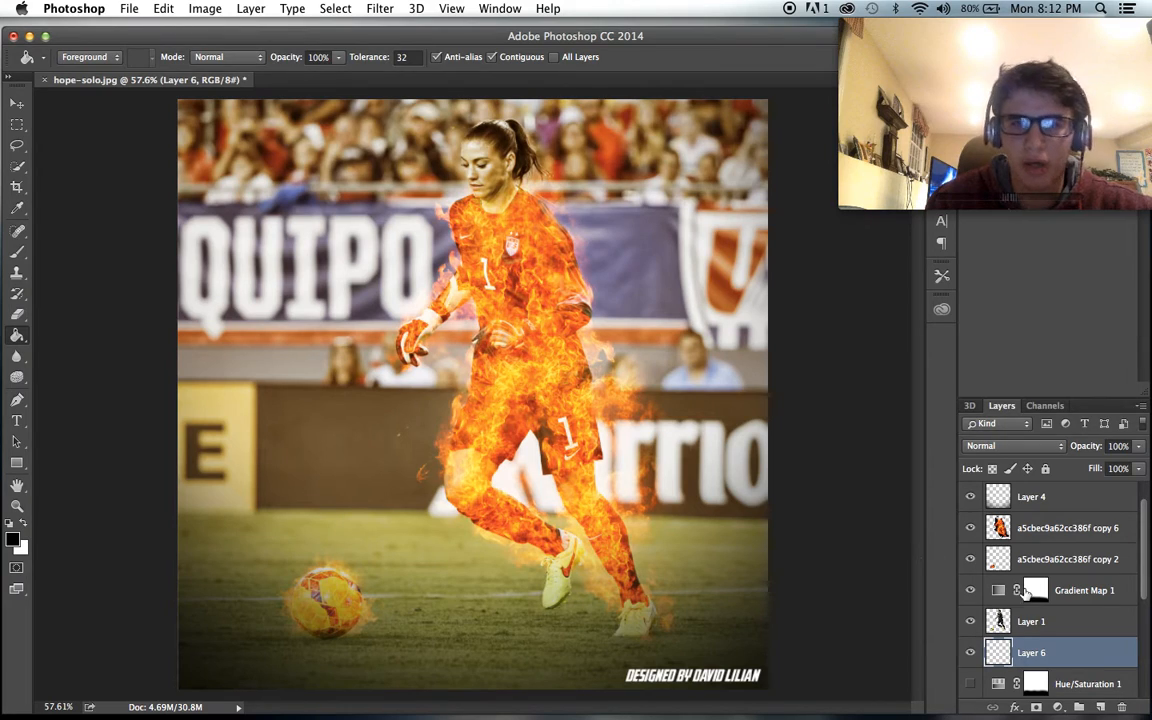
- Show the hidden Hue/Saturation 1, Layer 5, IMG_8522, HOPE SOLO and Layer 2 layers again
scroll(974, 673, down, 3)
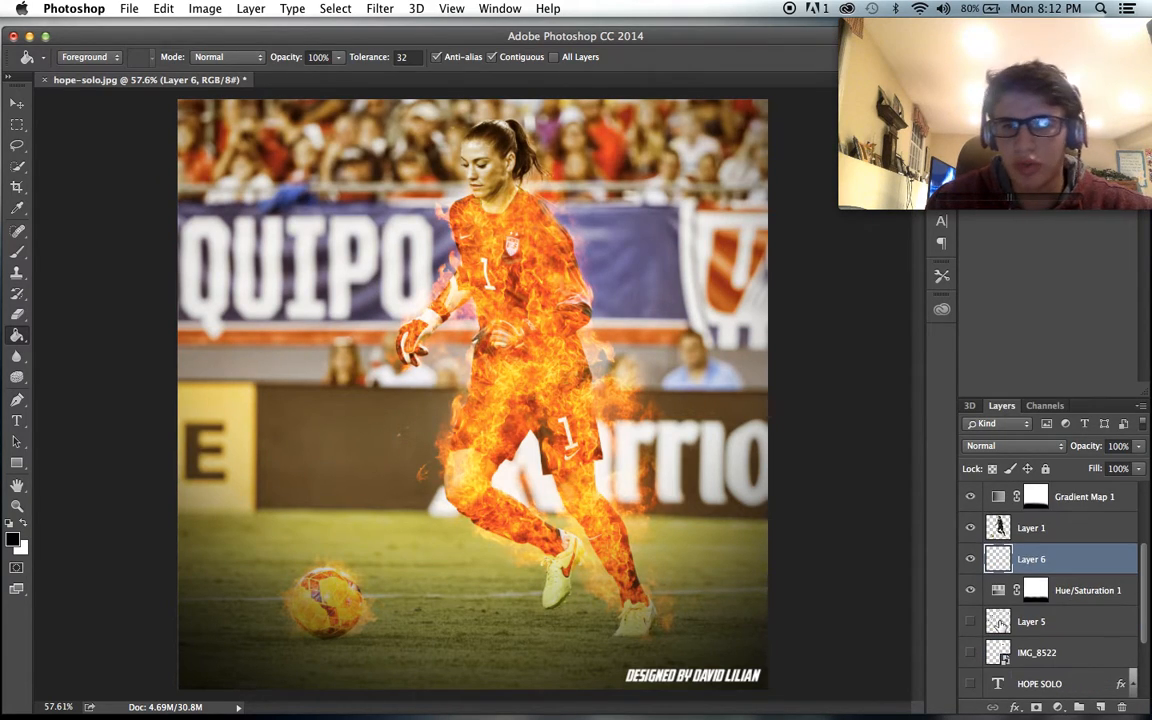
click(970, 623)
click(970, 648)
scroll(970, 647, down, 3)
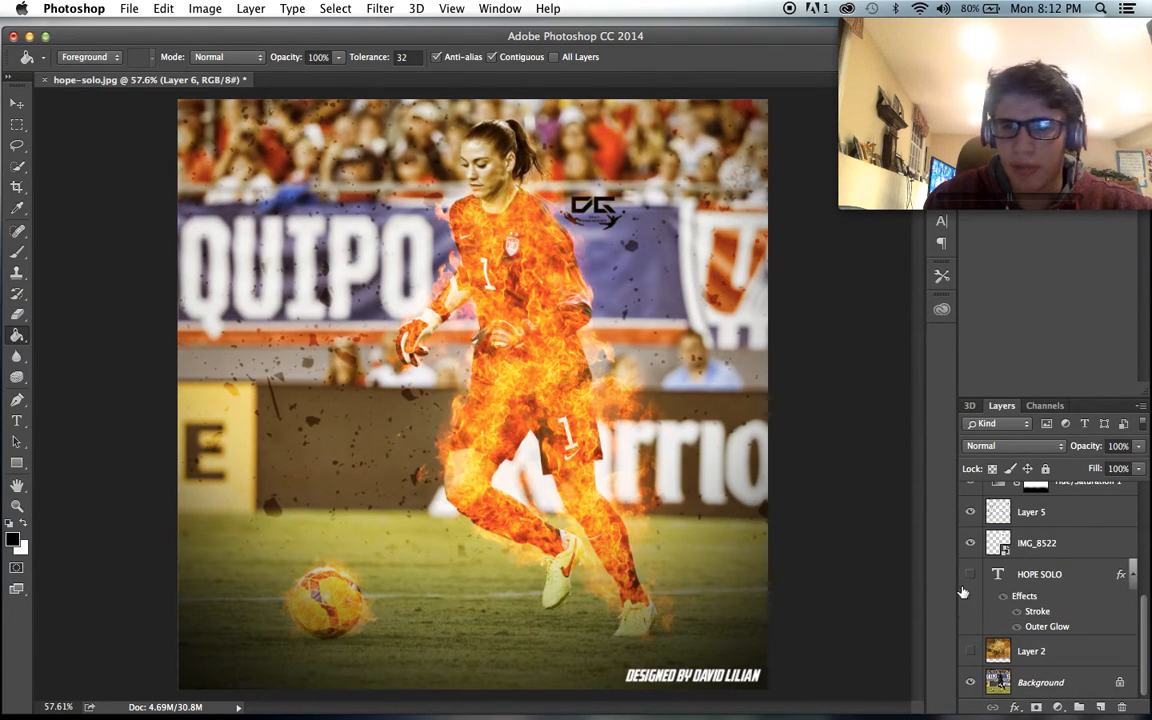
click(970, 574)
click(970, 651)
scroll(1055, 550, up, 5)
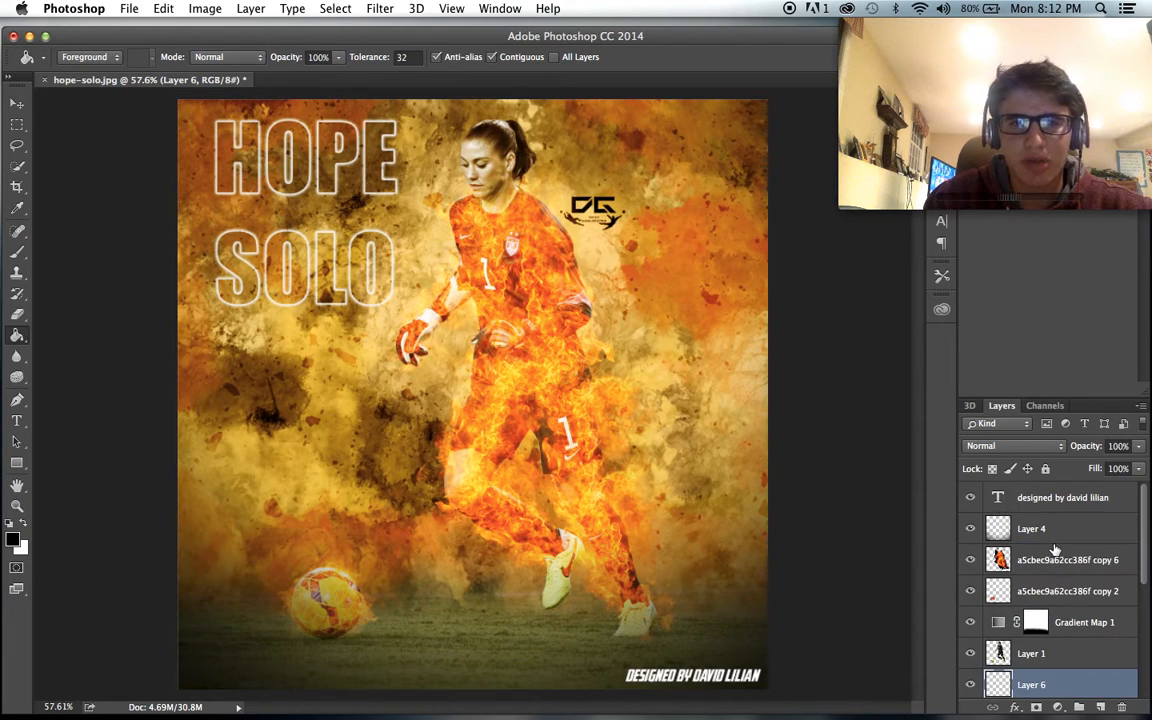
scroll(692, 482, down, 2)
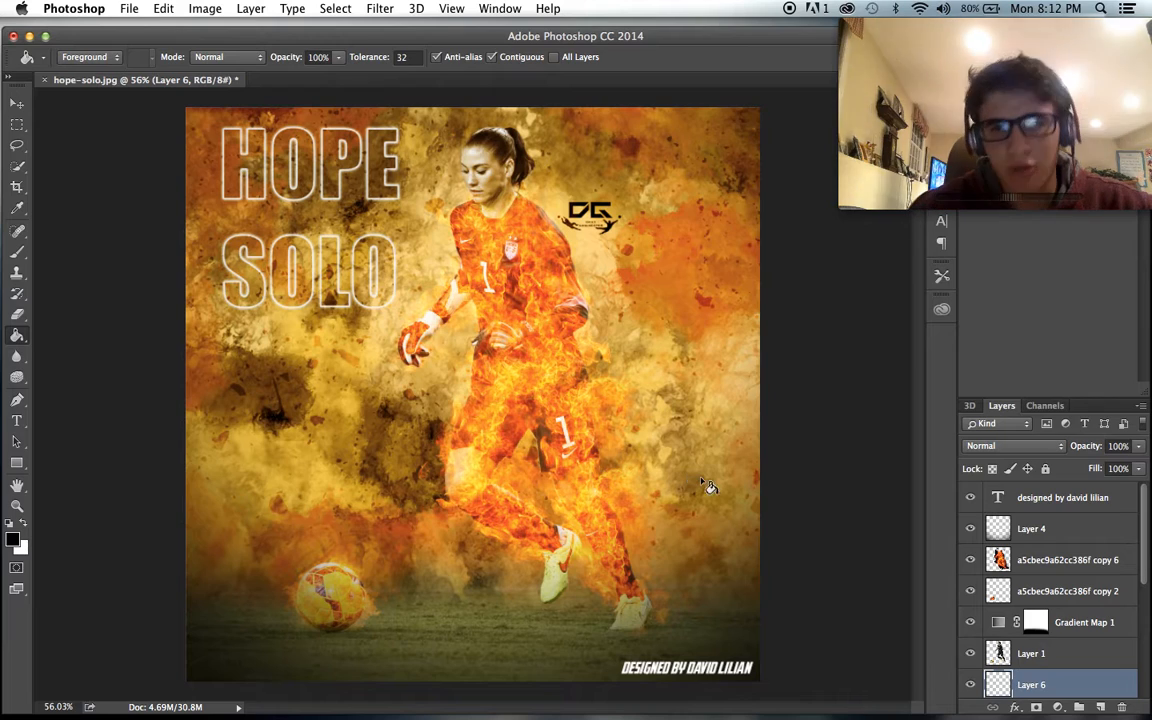
- Try the Overlay blend mode on the Gradient Map 1 layer and return it to Soft Light
click(1036, 622)
click(1012, 446)
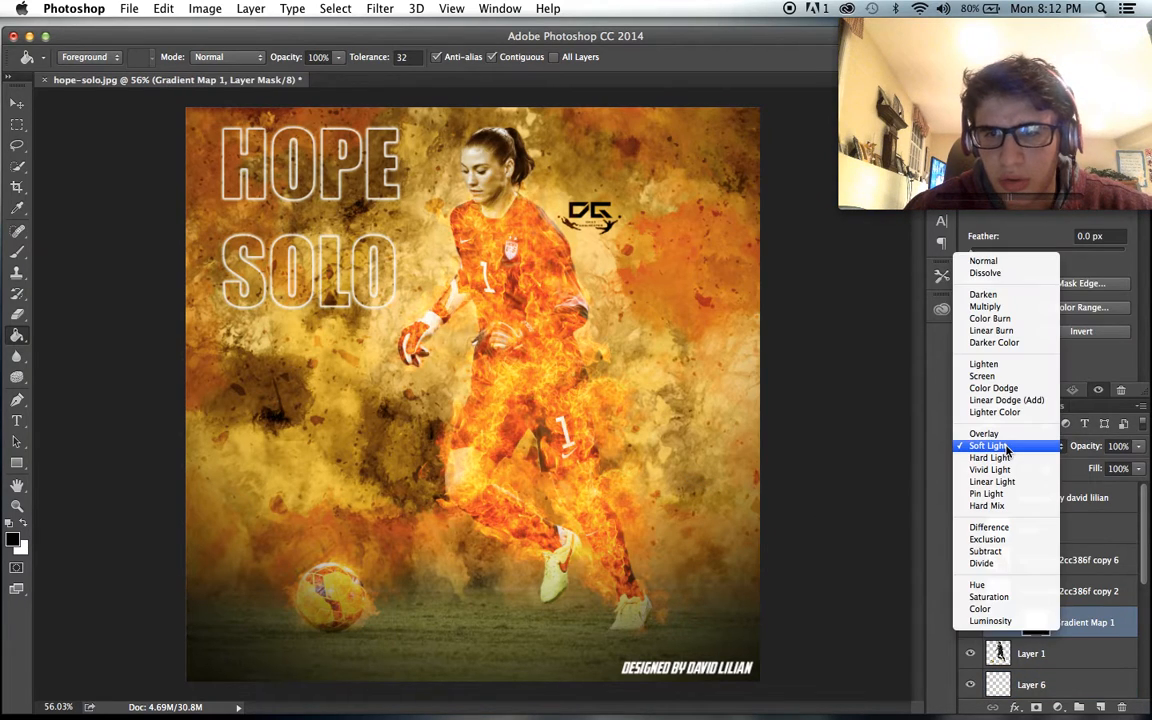
click(1005, 442)
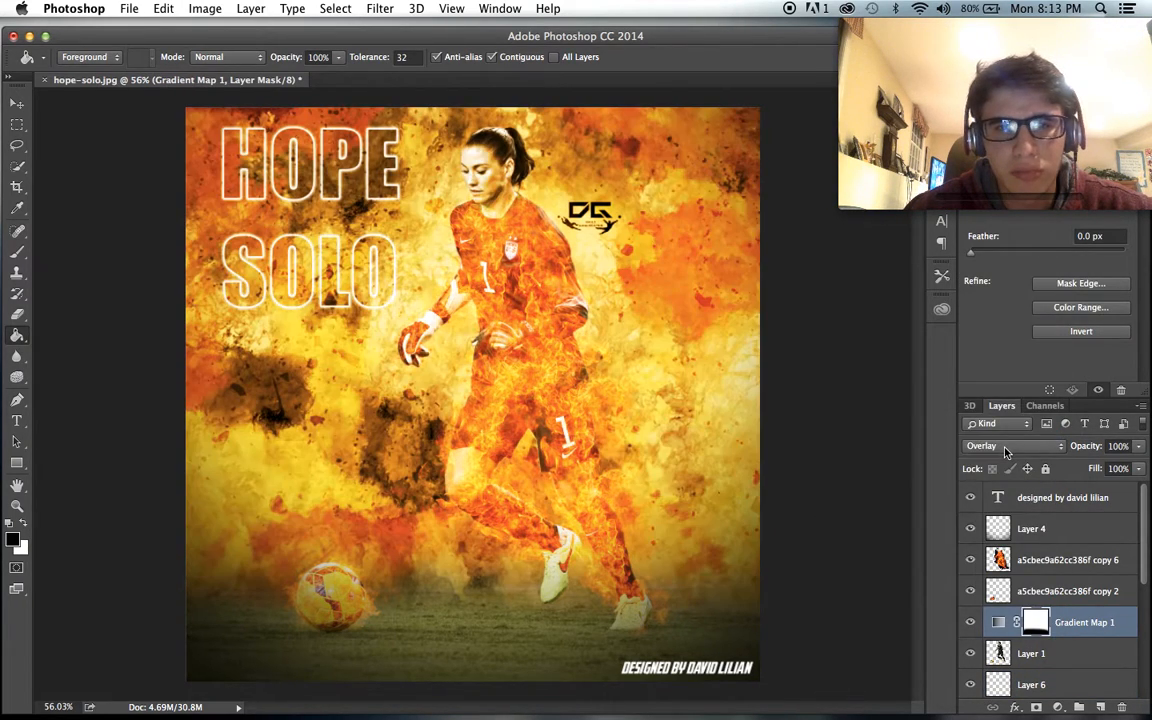
click(1005, 452)
click(998, 458)
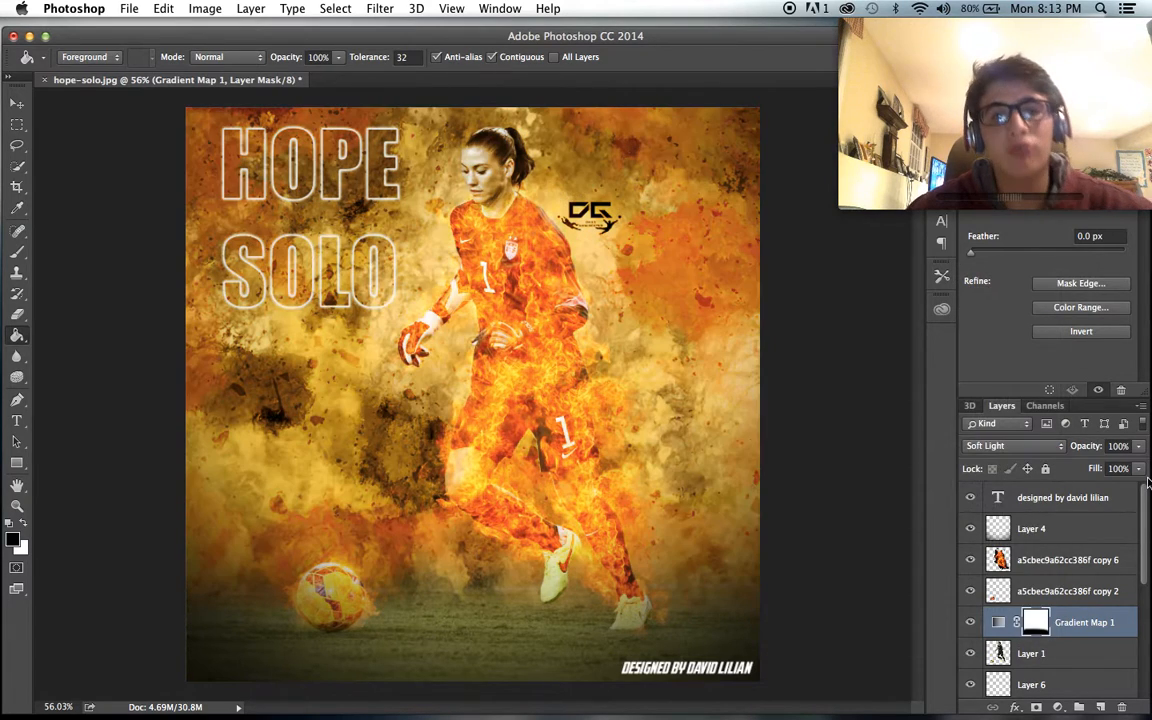